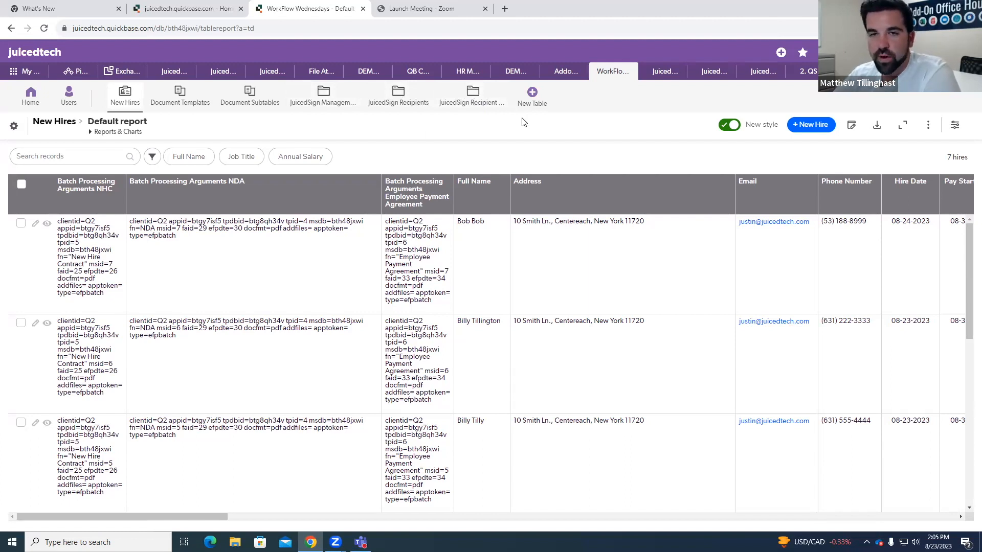
Step: Start a new record in the New Hires table and enter the employee's full name and email address
click(810, 125)
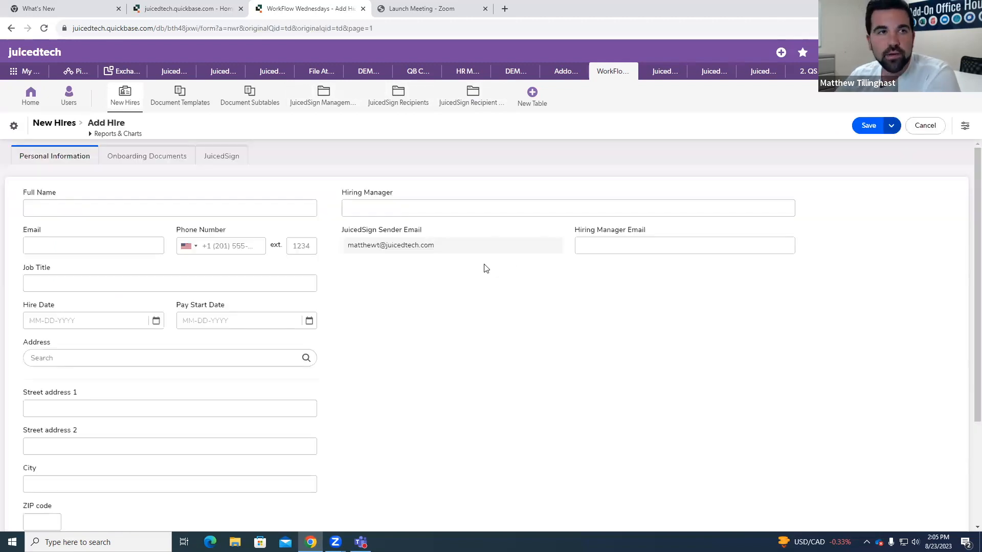
click(66, 210)
click(128, 243)
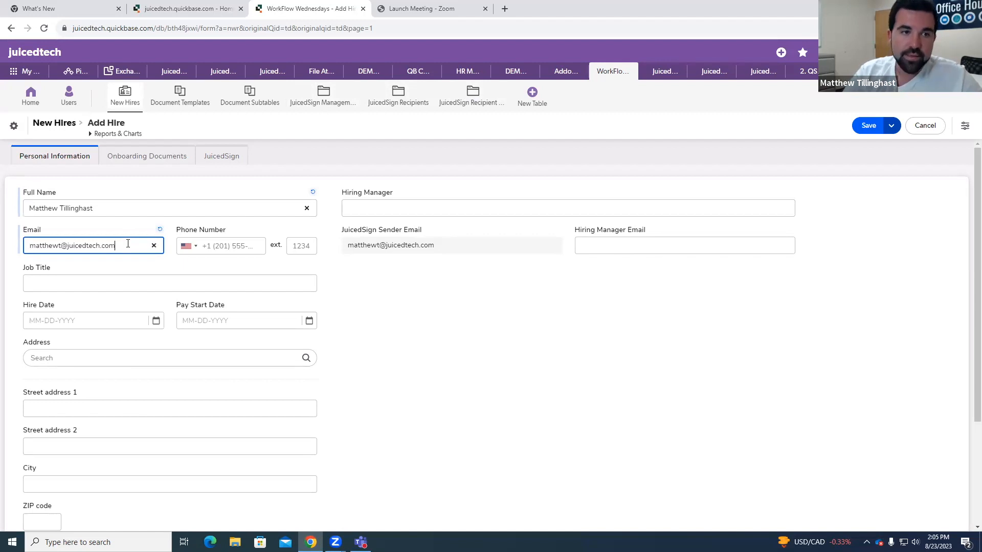
click(360, 287)
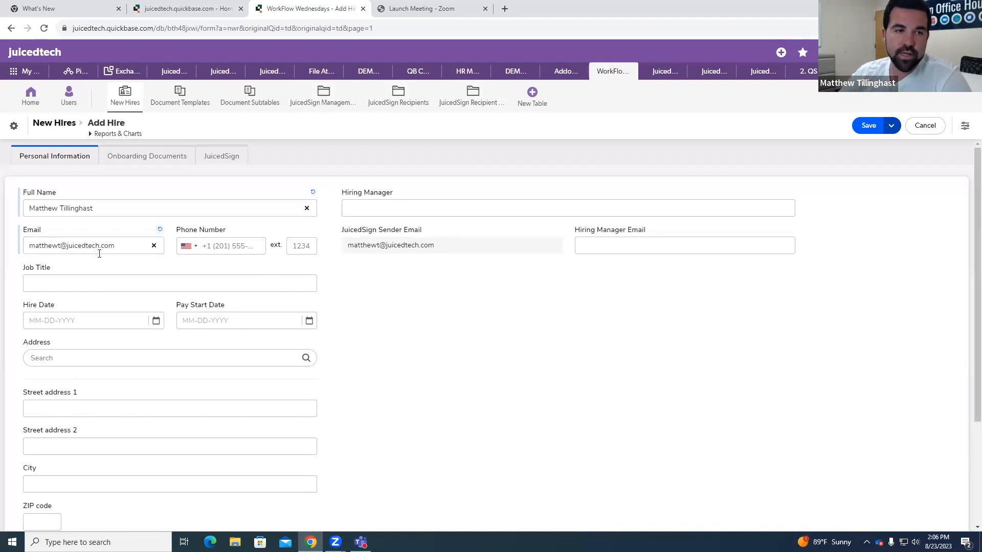
Step: Set the job title to CSM, the hire date to 08-23-2023 and the pay start date to 08-31-2023
click(106, 284)
text(CSM)
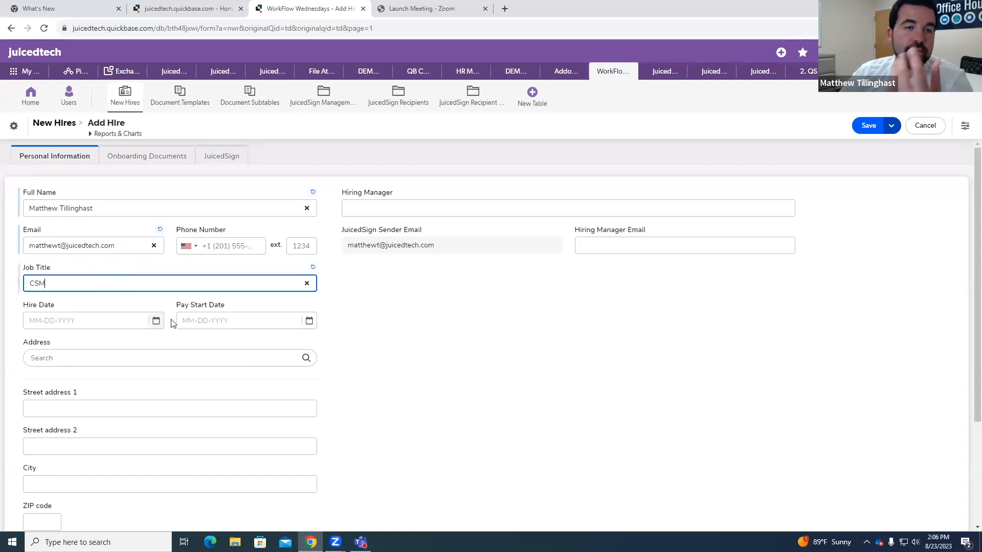
click(156, 321)
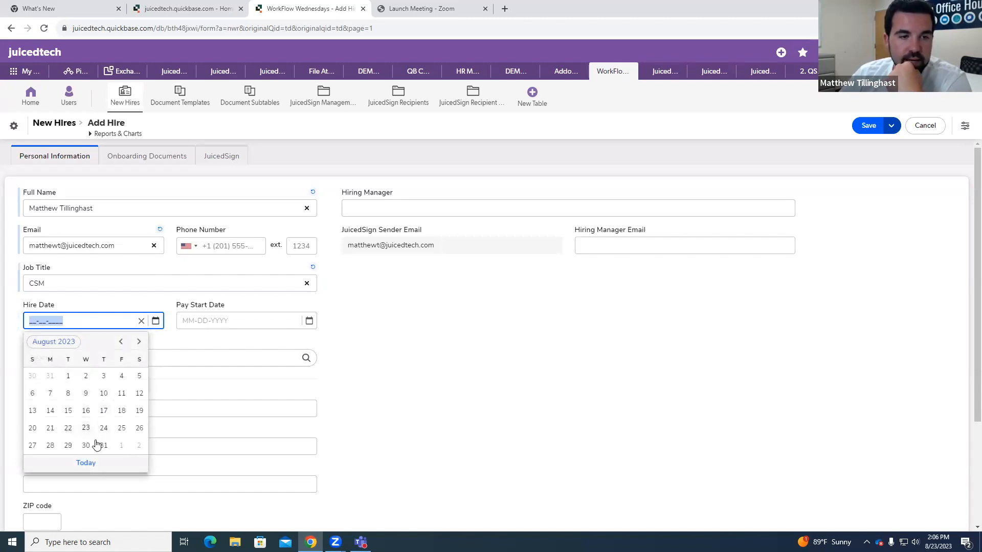
click(86, 427)
click(309, 321)
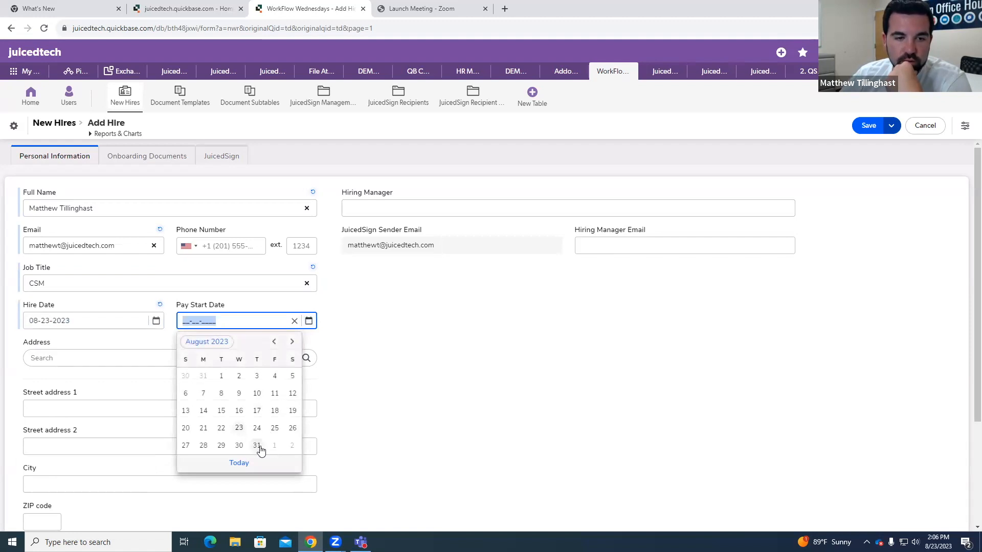
click(257, 445)
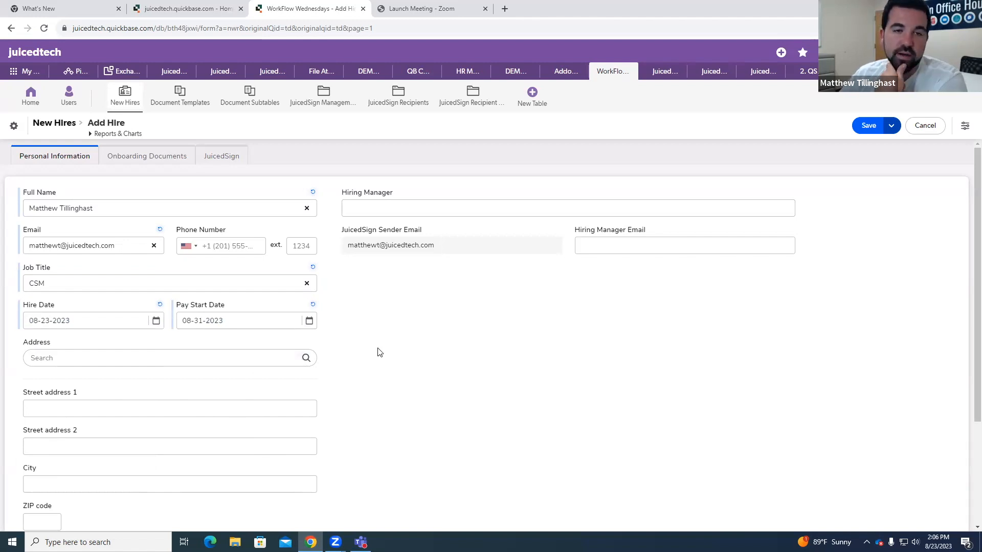
Step: Search for the new hire's street address and fill in the address fields from the matching suggestion
scroll(380, 352, down, 1)
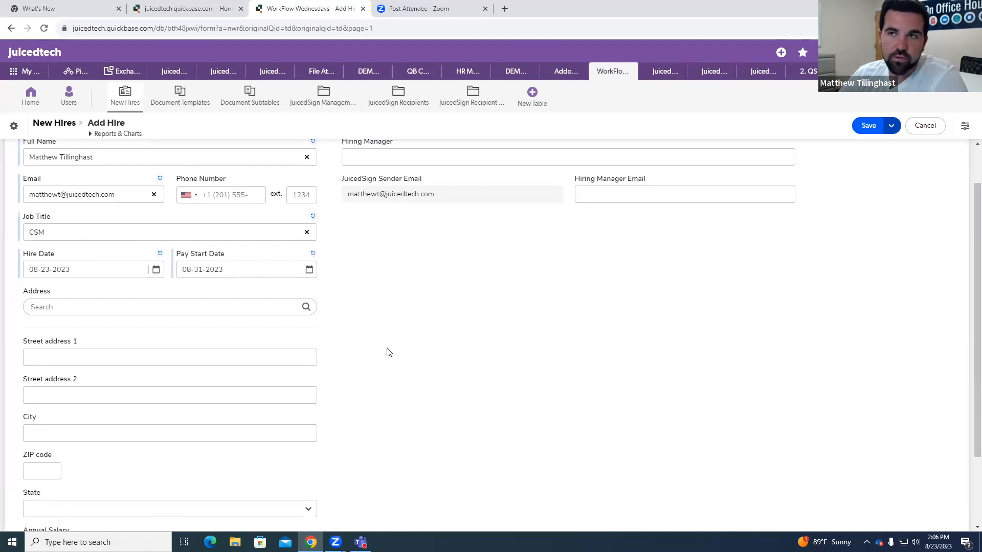
click(183, 309)
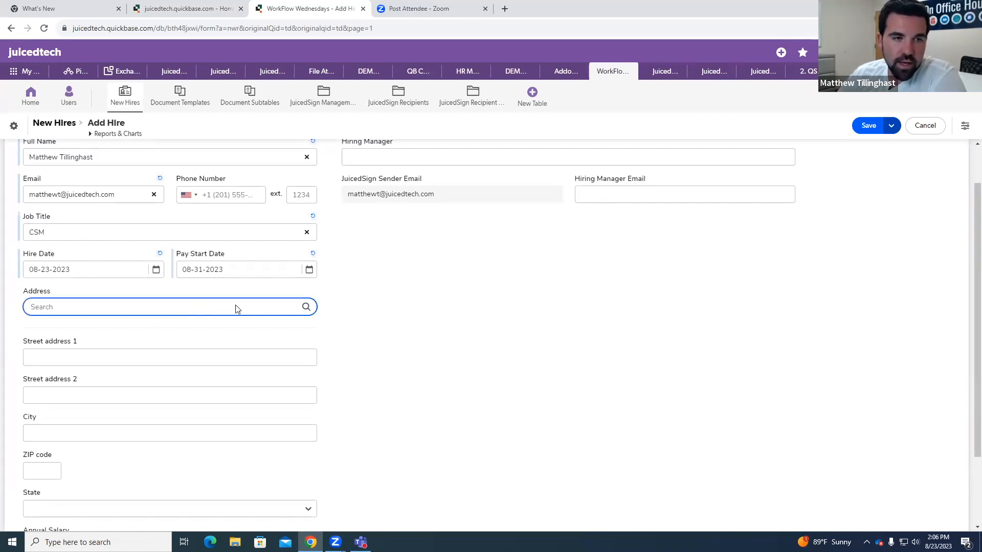
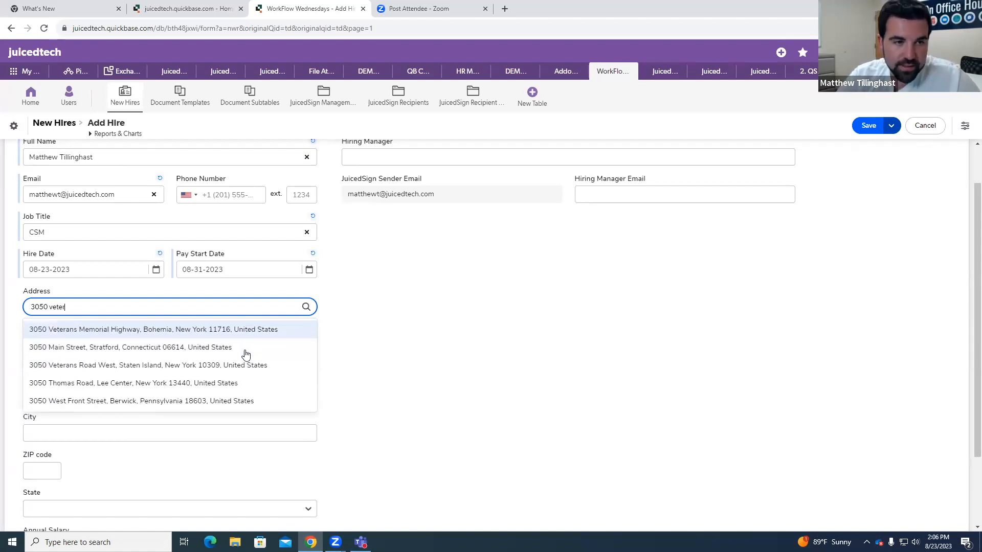
click(231, 330)
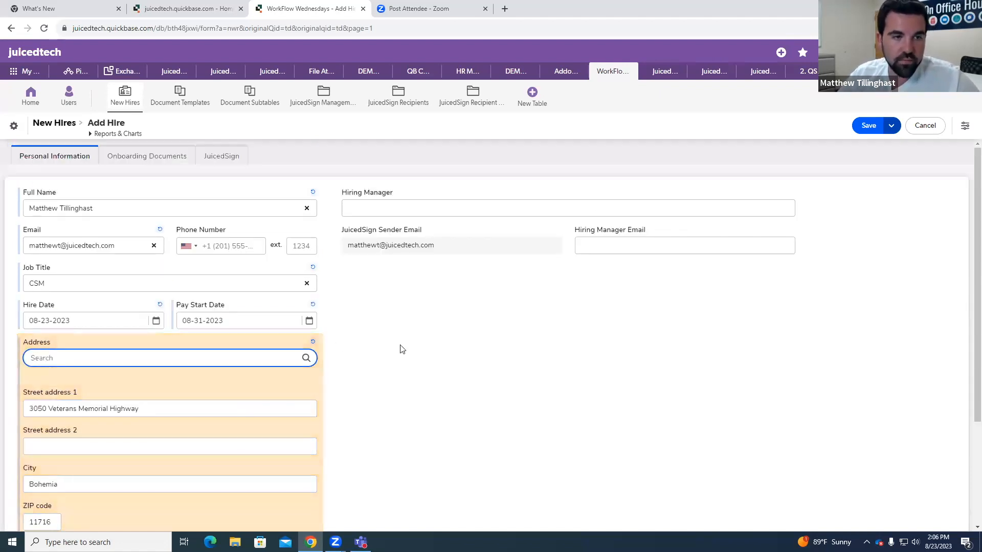
Step: Set the new hire's annual salary to 50000
scroll(388, 348, down, 3)
click(183, 448)
text(50000)
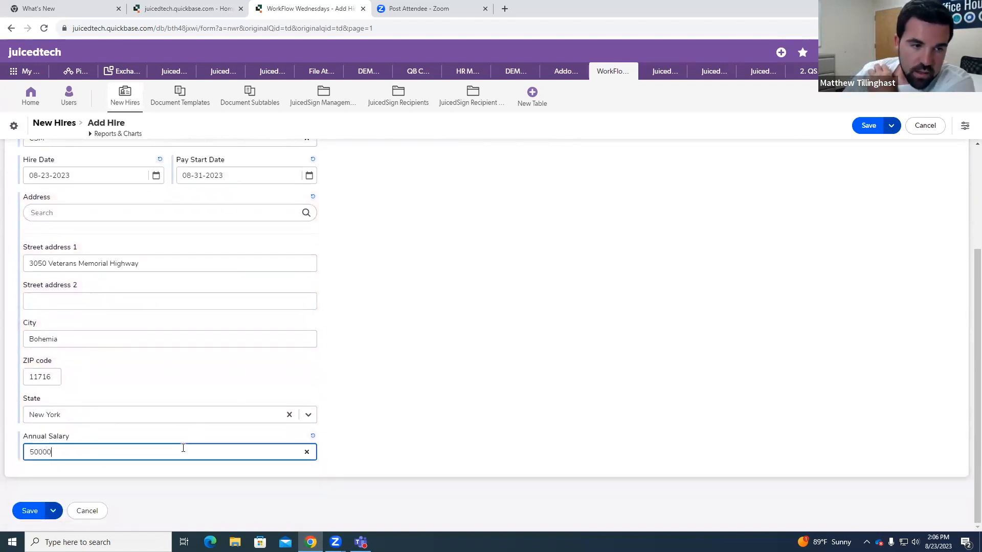
click(563, 433)
Step: Enter the hiring manager's name and email address in the new hire record
scroll(563, 433, up, 3)
click(401, 207)
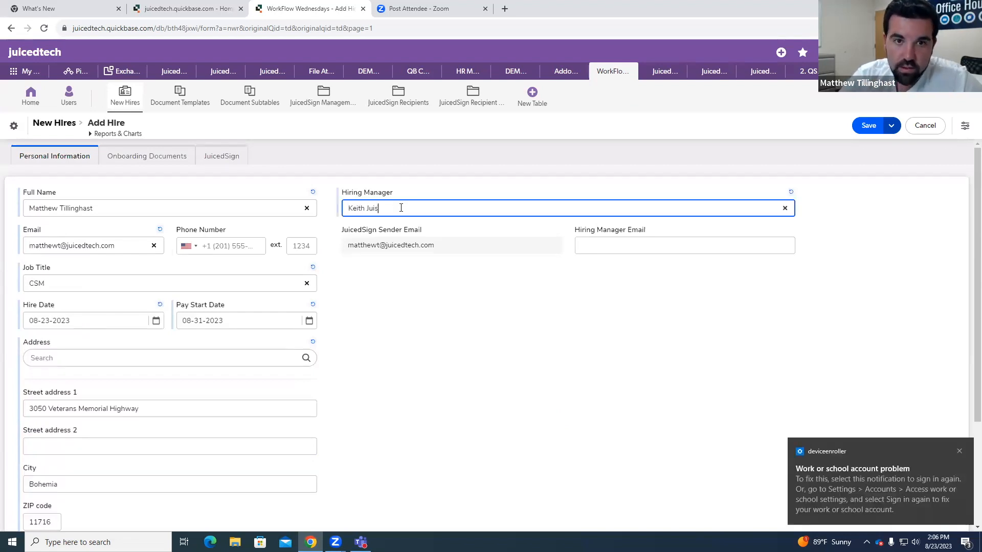
click(643, 243)
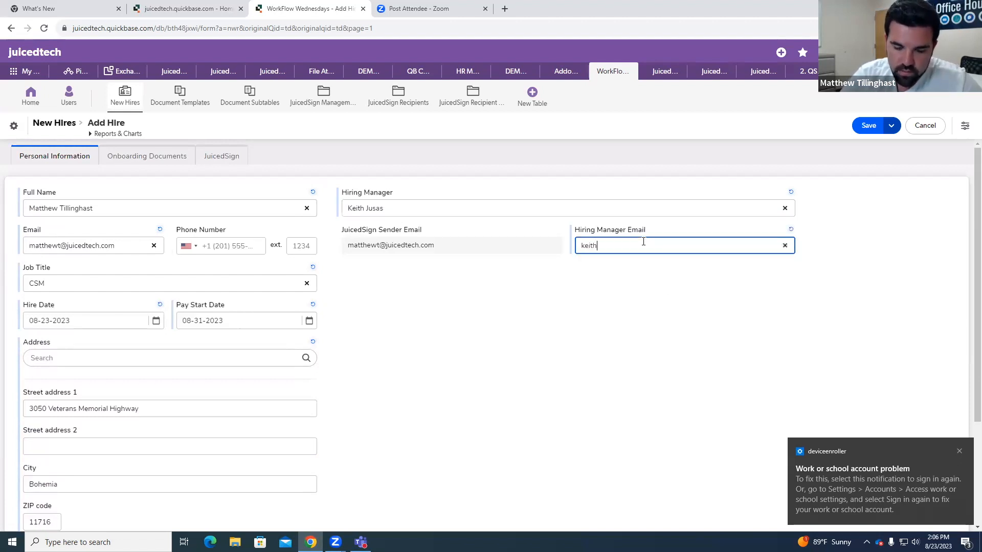
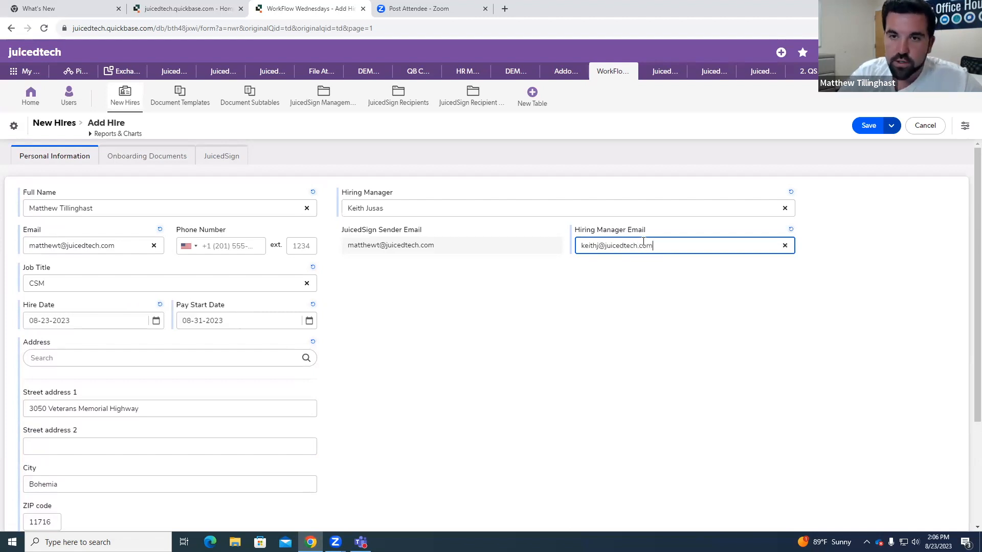
click(656, 304)
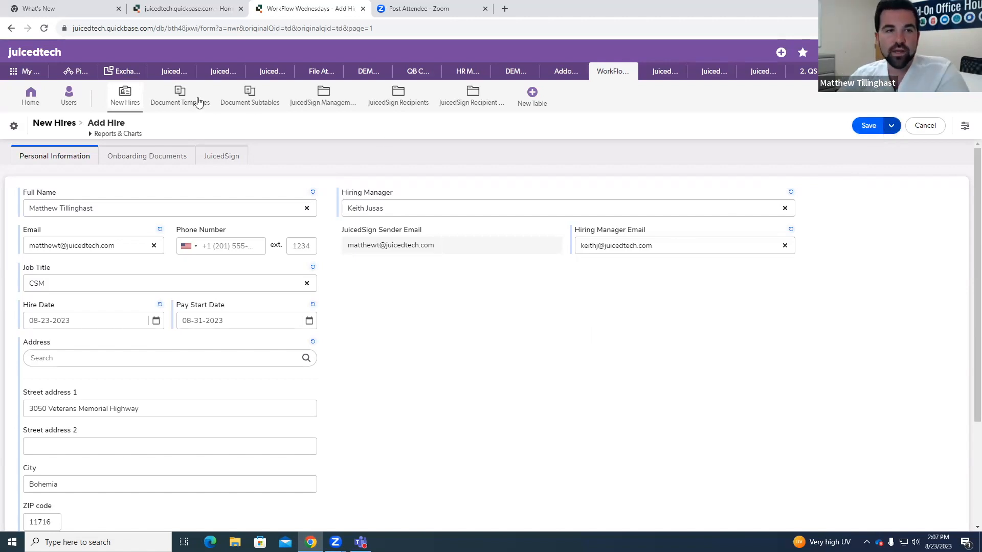
Step: Review the onboarding document sections of the new hire form: NDA, New Hire Contract and Payment Agreement
click(153, 158)
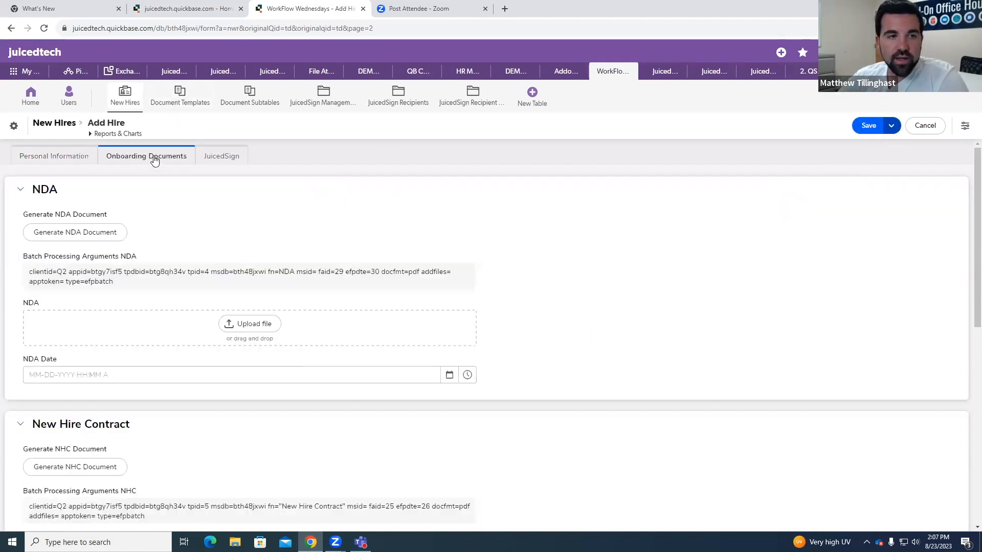
click(60, 159)
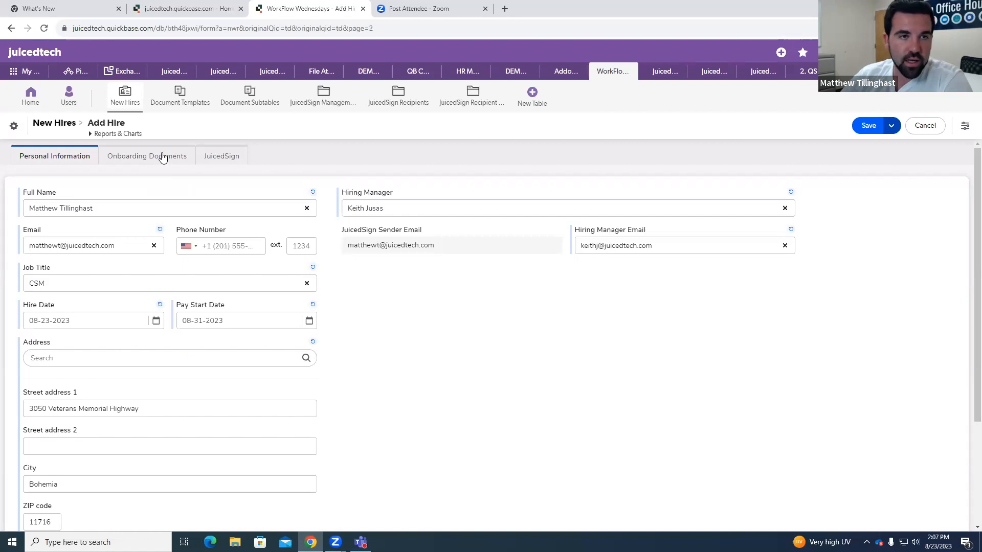
click(162, 156)
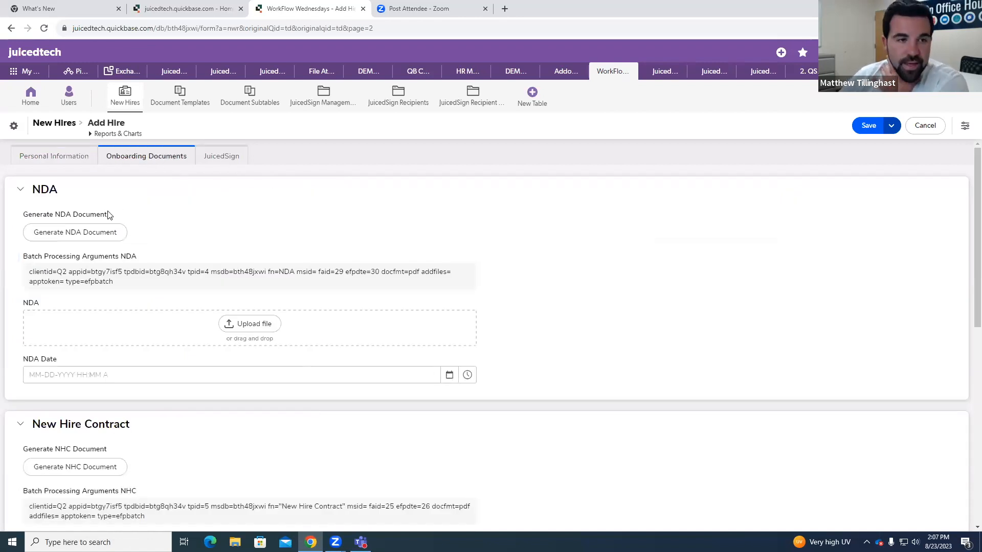
scroll(128, 245, down, 3)
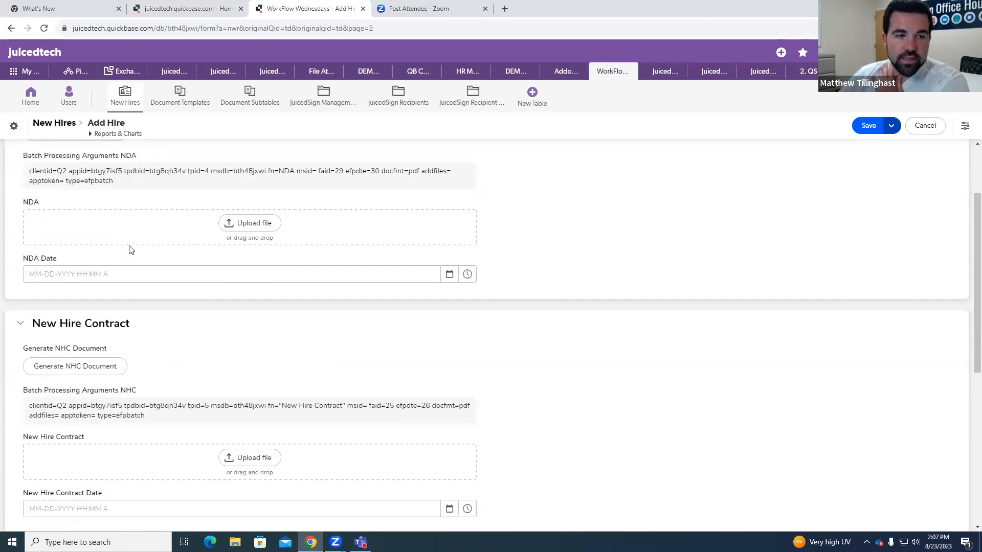
scroll(129, 249, down, 4)
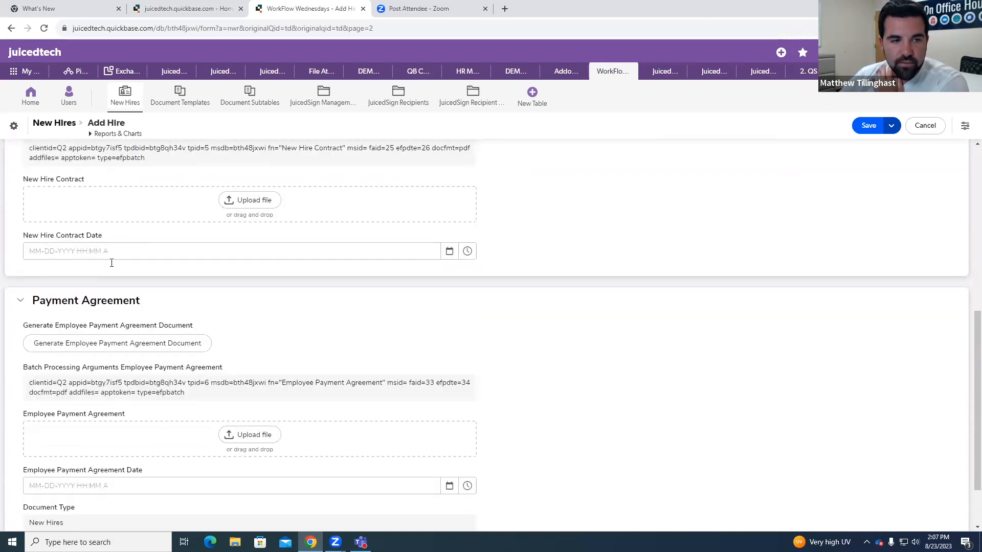
scroll(125, 282, down, 1)
scroll(166, 355, up, 3)
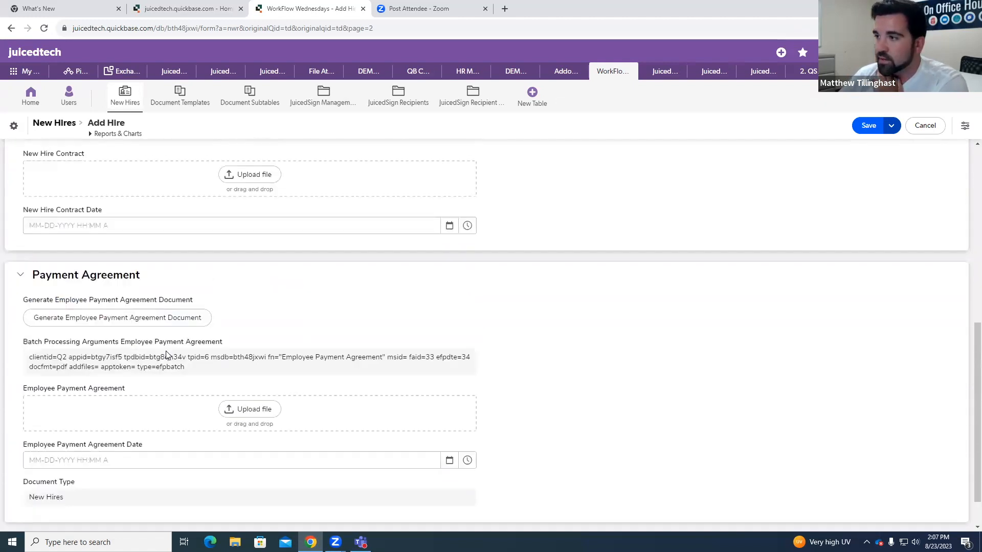
scroll(169, 354, up, 5)
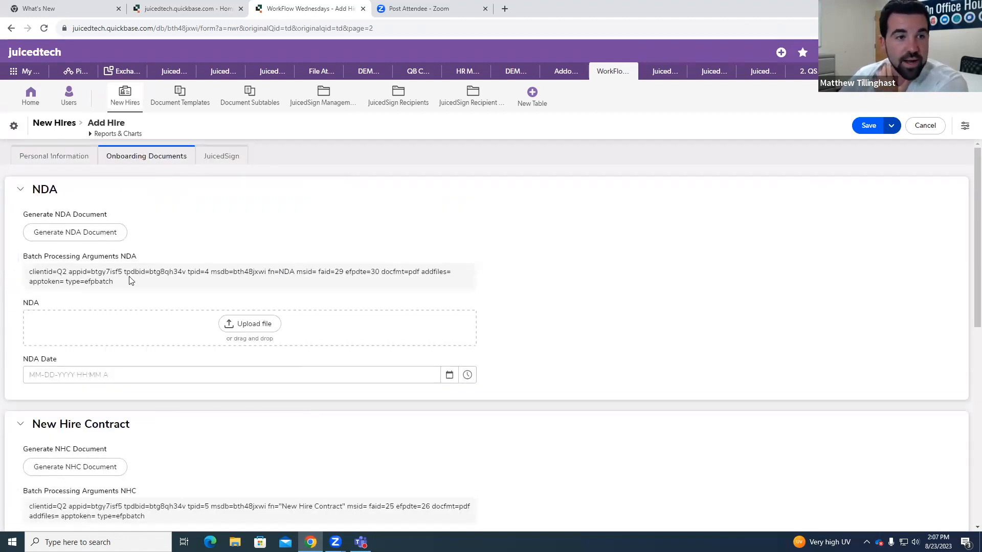
scroll(130, 280, down, 3)
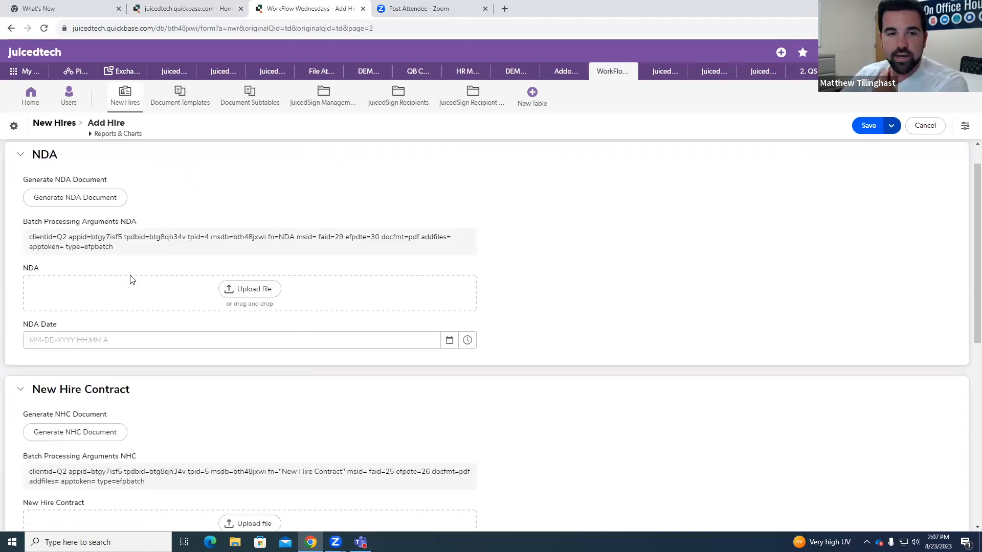
scroll(147, 348, down, 1)
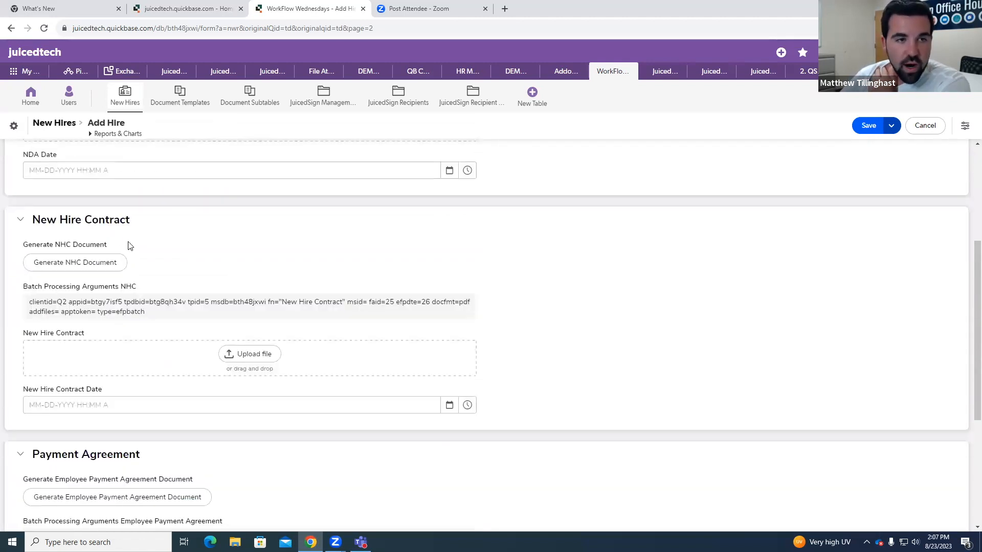
scroll(148, 287, down, 1)
scroll(148, 316, down, 2)
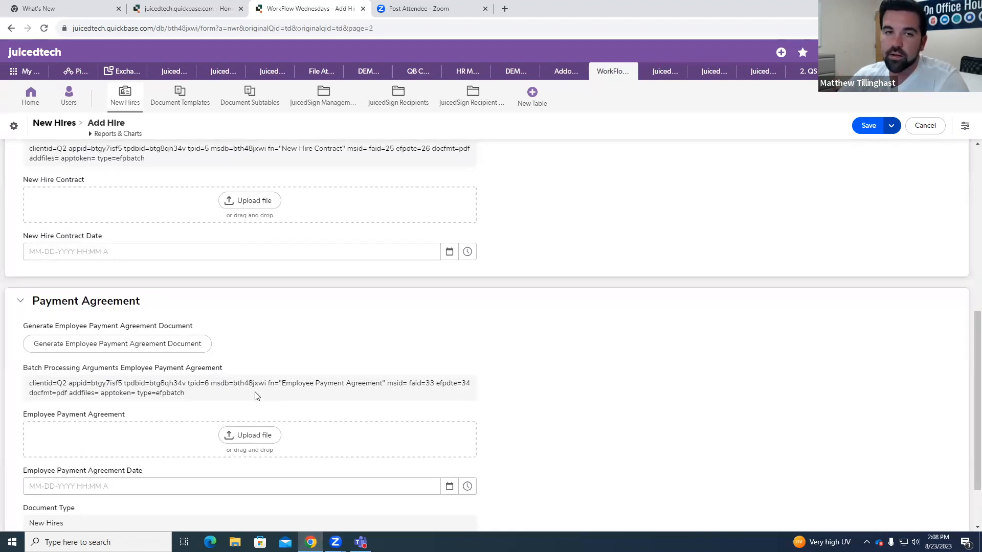
scroll(259, 395, up, 7)
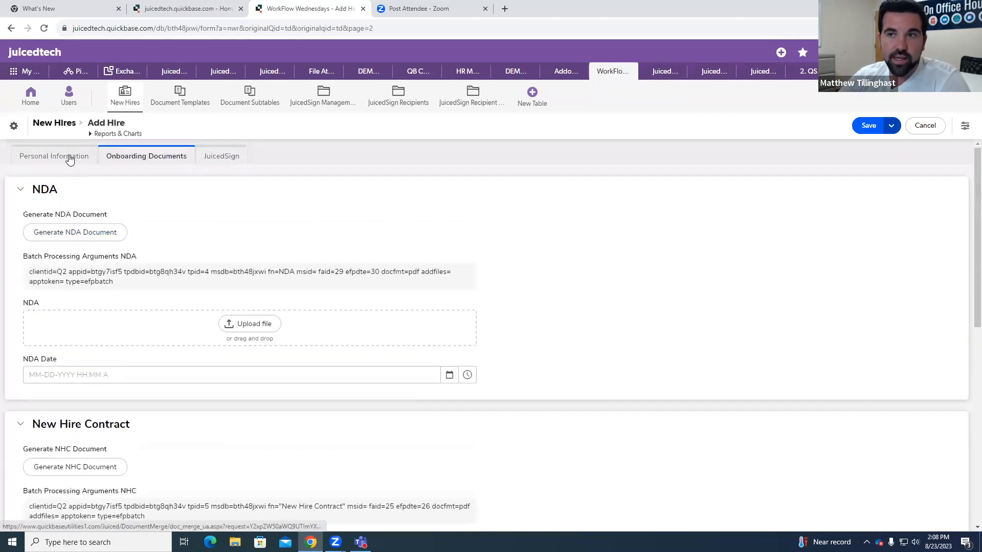
Step: Save the new hire record and show its onboarding documents
click(82, 157)
click(868, 127)
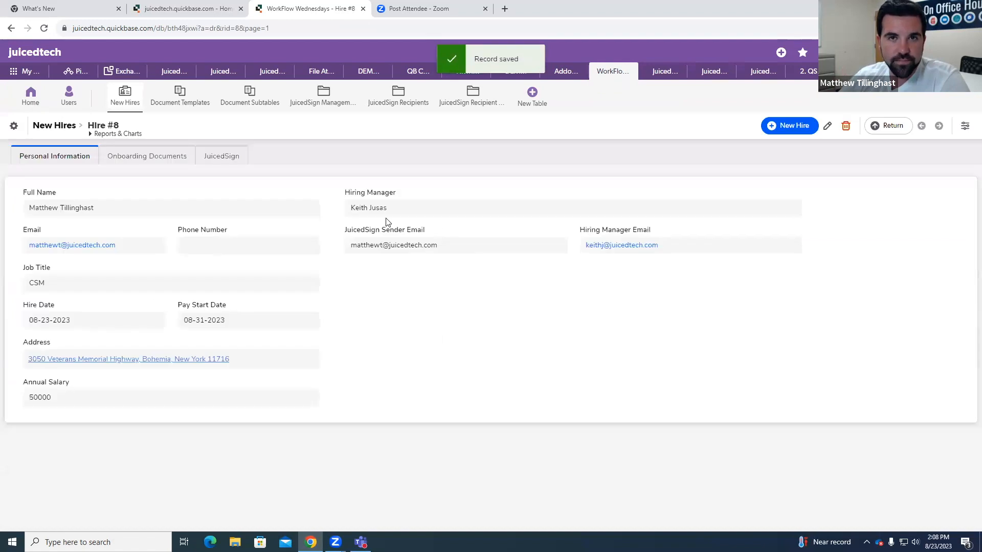
click(163, 156)
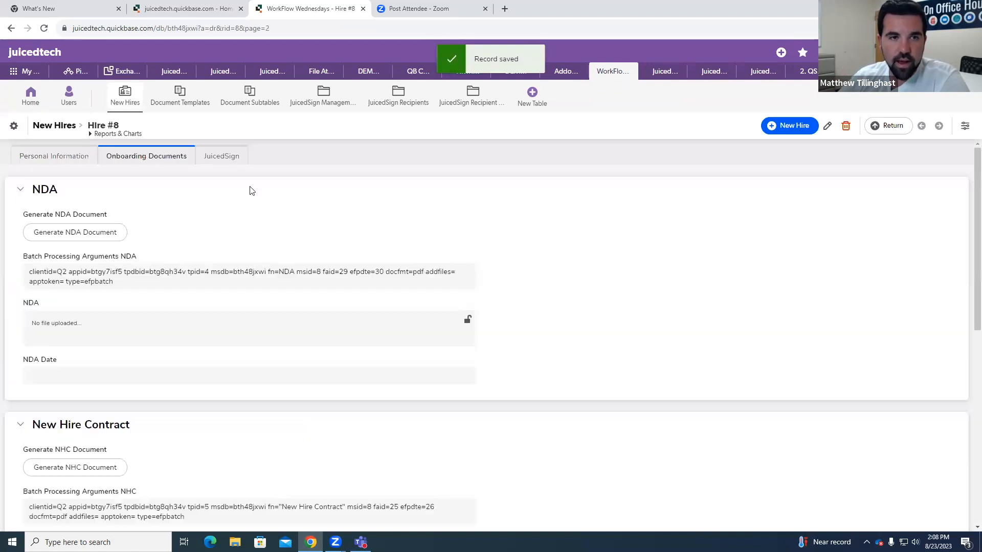
Step: Check the NDA, New Hire Contract and Payment Agreement sections of the hire record for document files, and reload the record
click(89, 234)
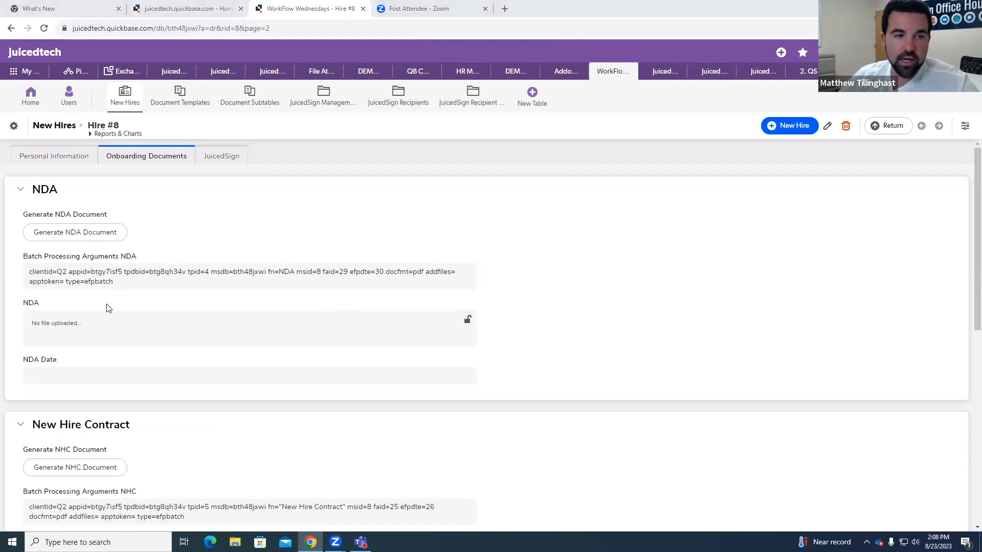
scroll(108, 305, down, 3)
scroll(110, 307, up, 2)
scroll(106, 307, down, 2)
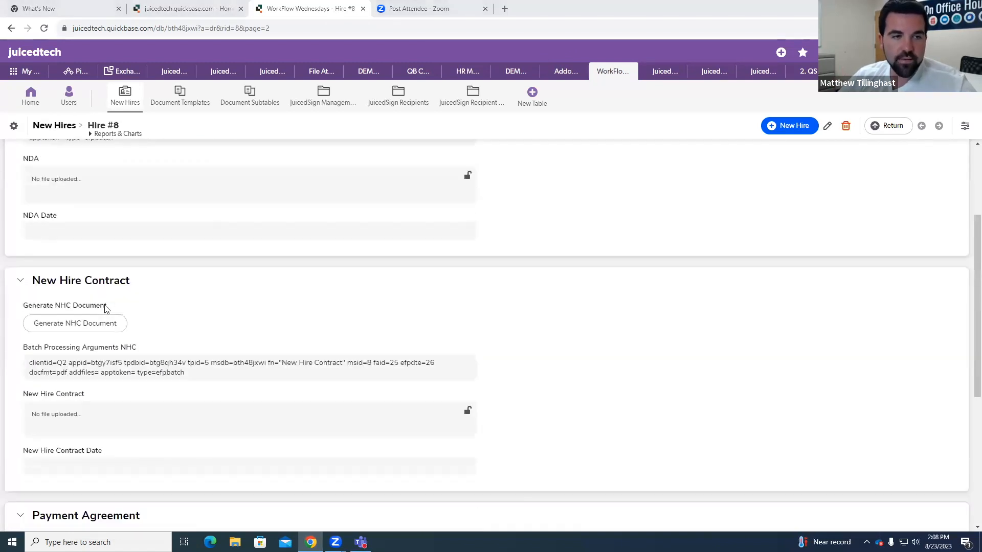
scroll(105, 307, down, 2)
scroll(108, 310, down, 3)
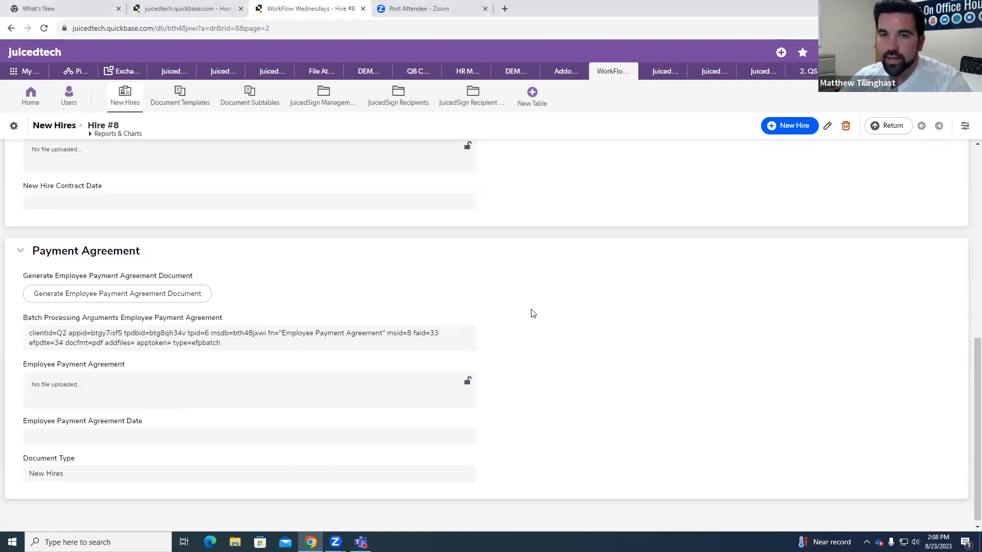
scroll(531, 313, up, 8)
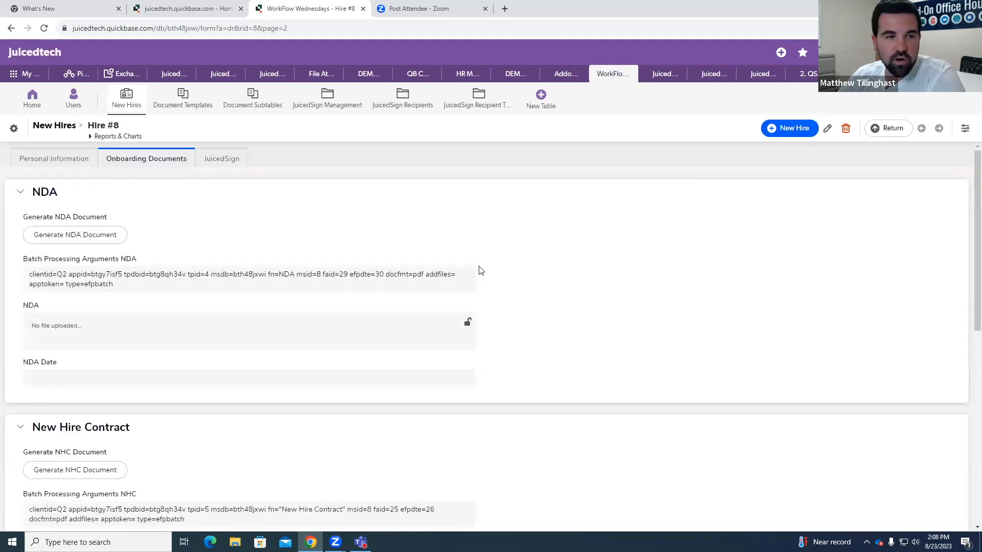
scroll(160, 207, down, 1)
scroll(164, 216, down, 7)
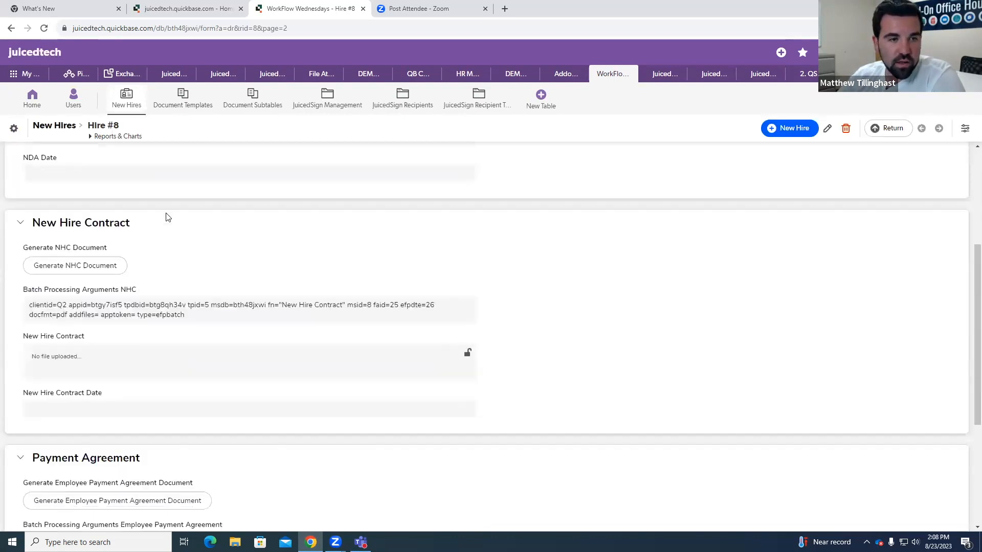
scroll(215, 276, up, 5)
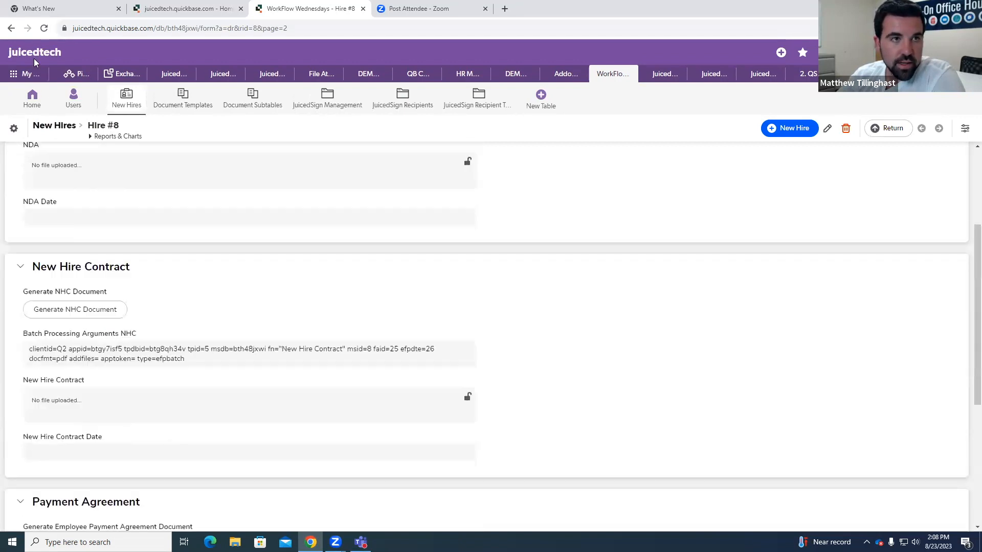
click(44, 28)
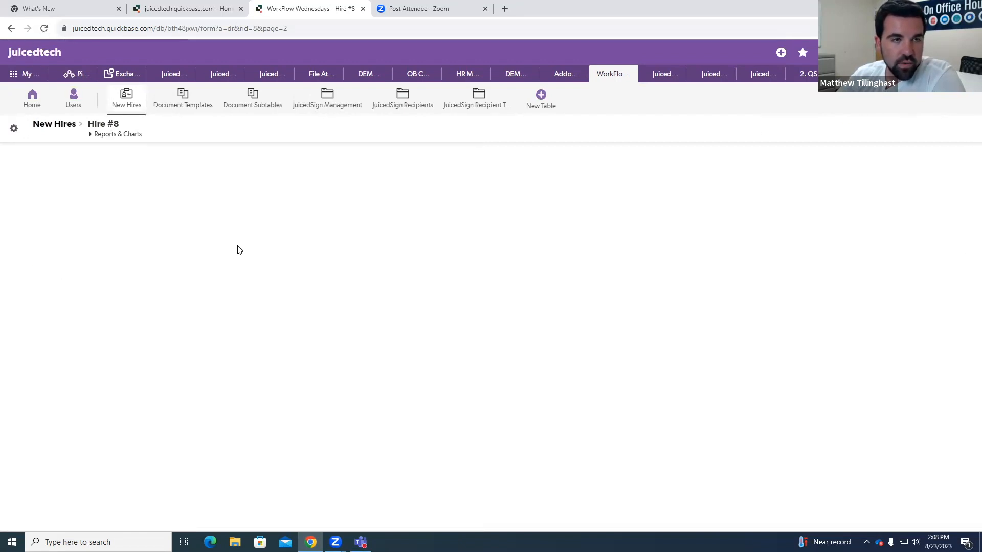
Step: Enter the new hire's phone number in the personal information, save the record and check its onboarding documents
click(54, 160)
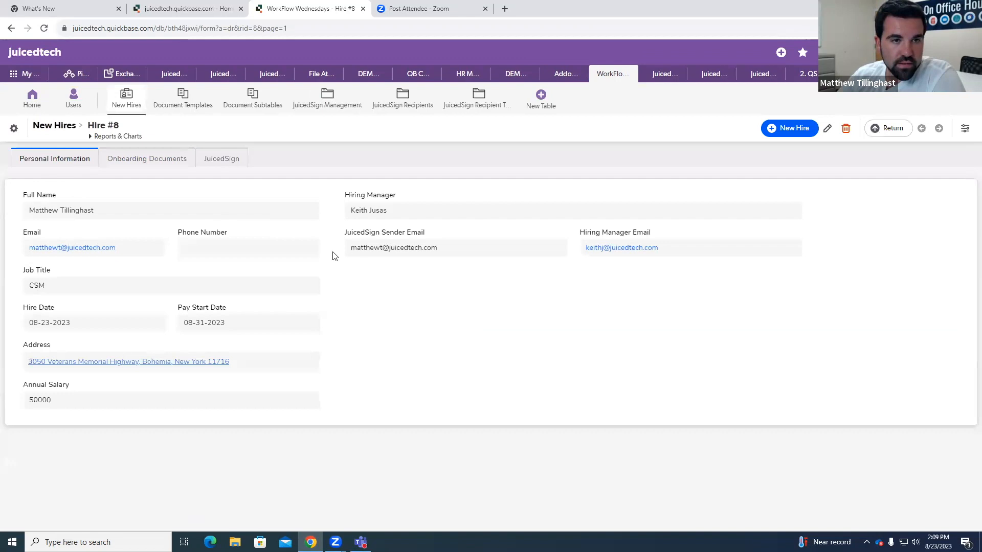
click(827, 128)
click(228, 248)
click(754, 129)
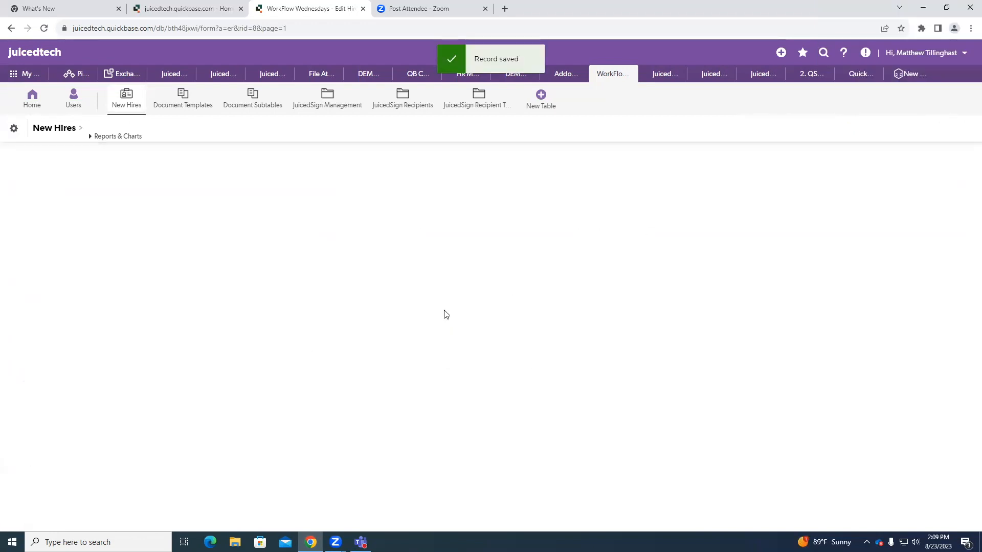
scroll(228, 266, down, 8)
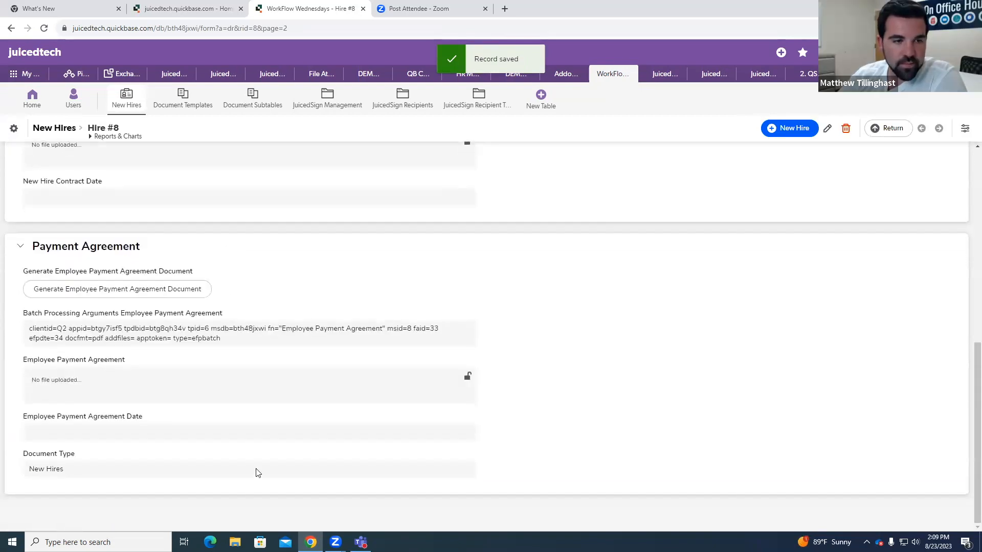
scroll(264, 470, up, 10)
Step: Open the EFP Batch Notification NDA email from the New Hires table's notification settings
click(13, 129)
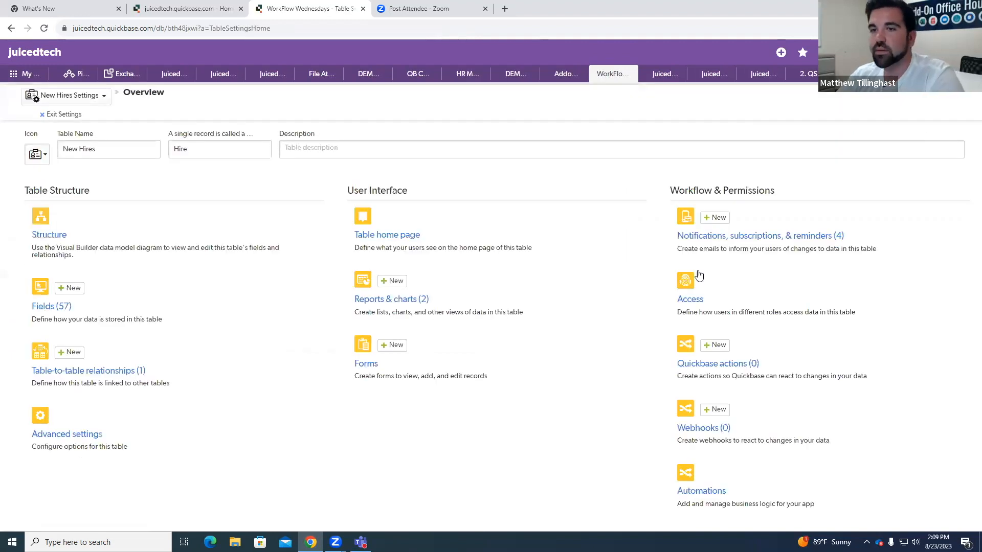
click(769, 240)
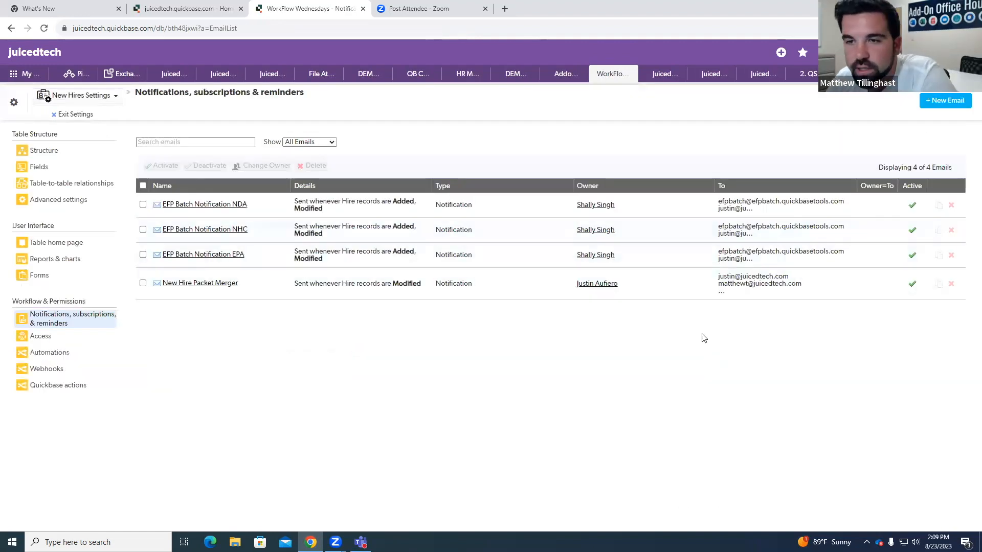
click(236, 209)
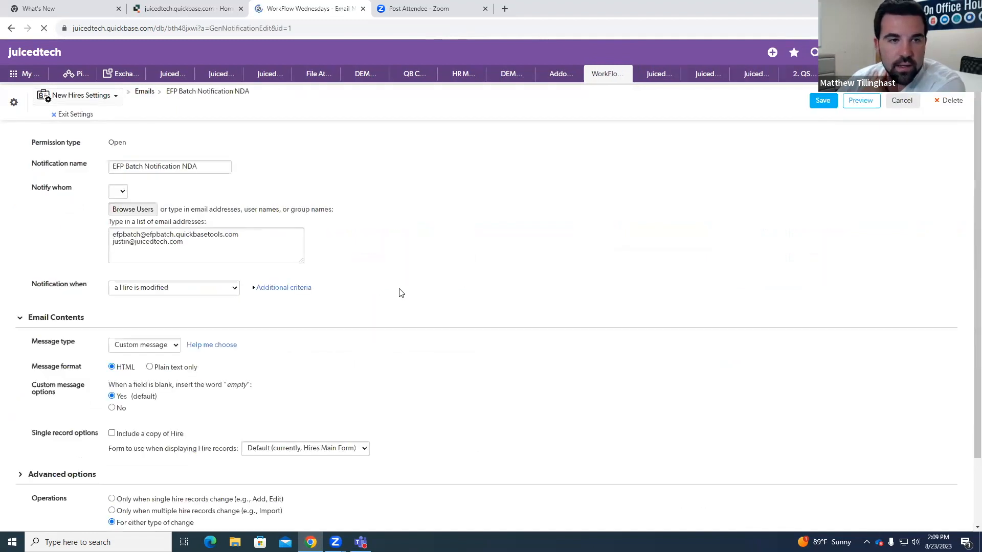
scroll(416, 277, down, 1)
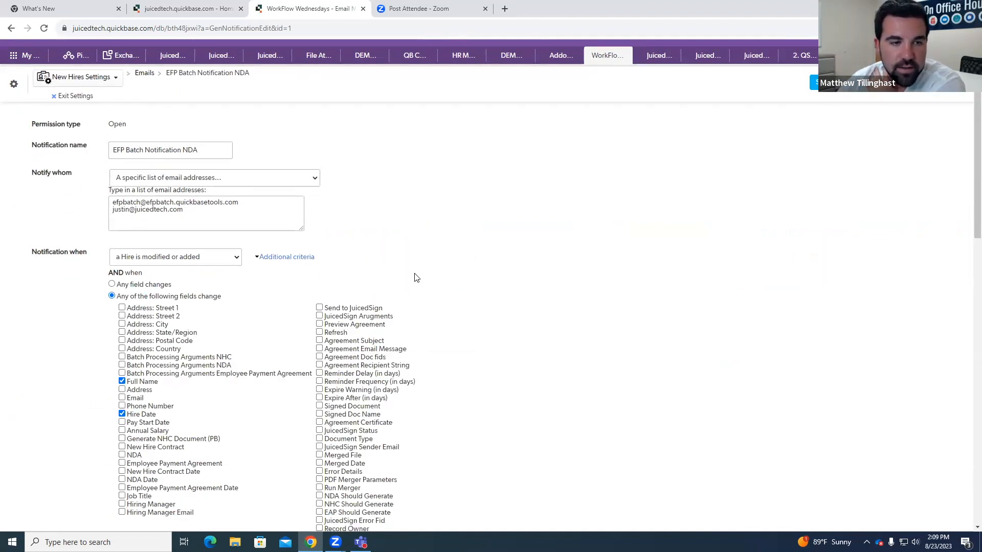
scroll(356, 222, up, 1)
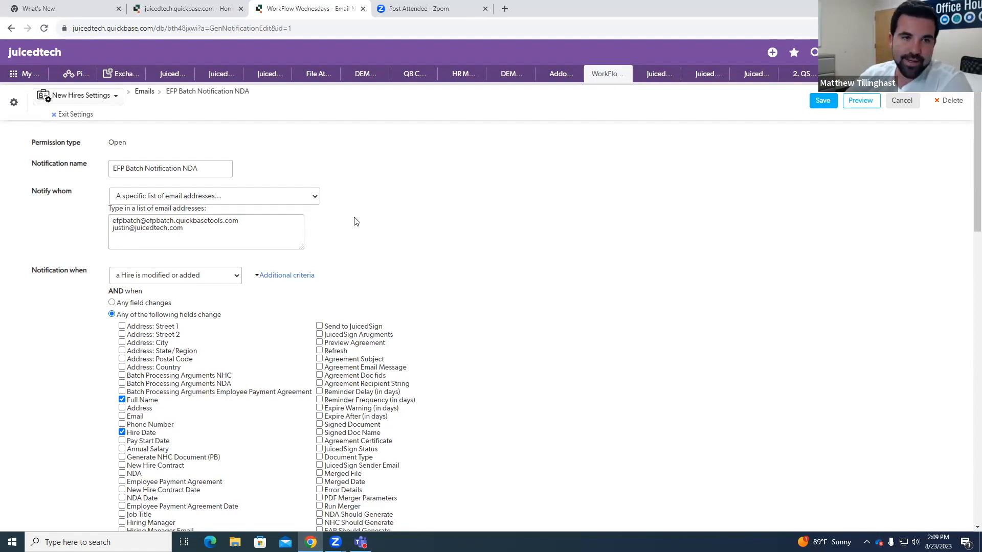
Step: Examine the NDA notification's permission type and show where Quickbase support cases are managed
drag(116, 145, 133, 147)
click(152, 147)
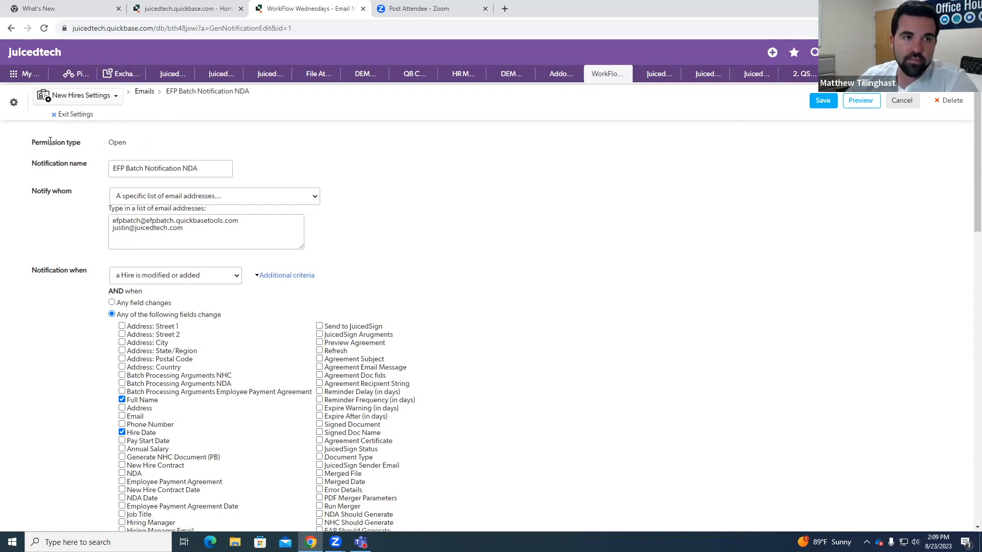
drag(116, 142, 128, 143)
click(143, 140)
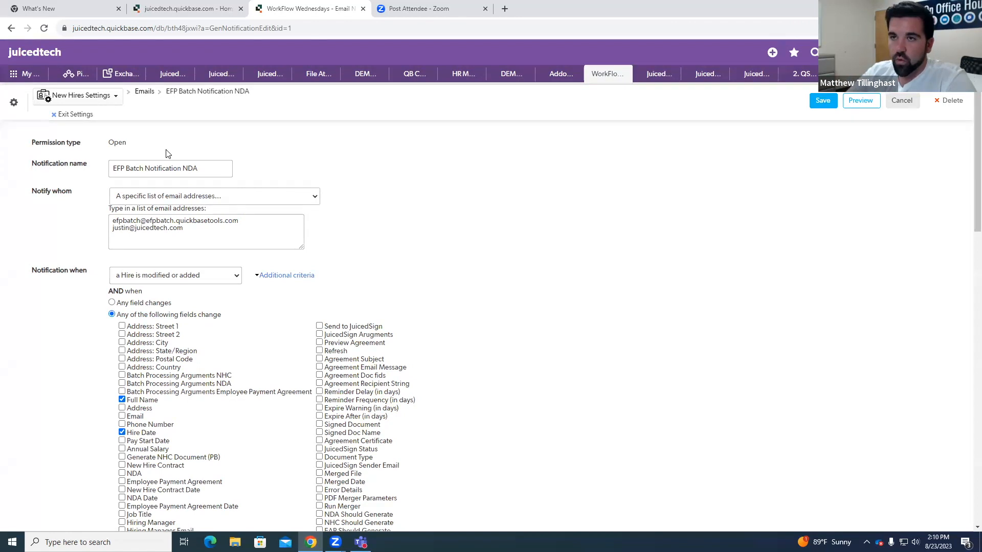
click(837, 52)
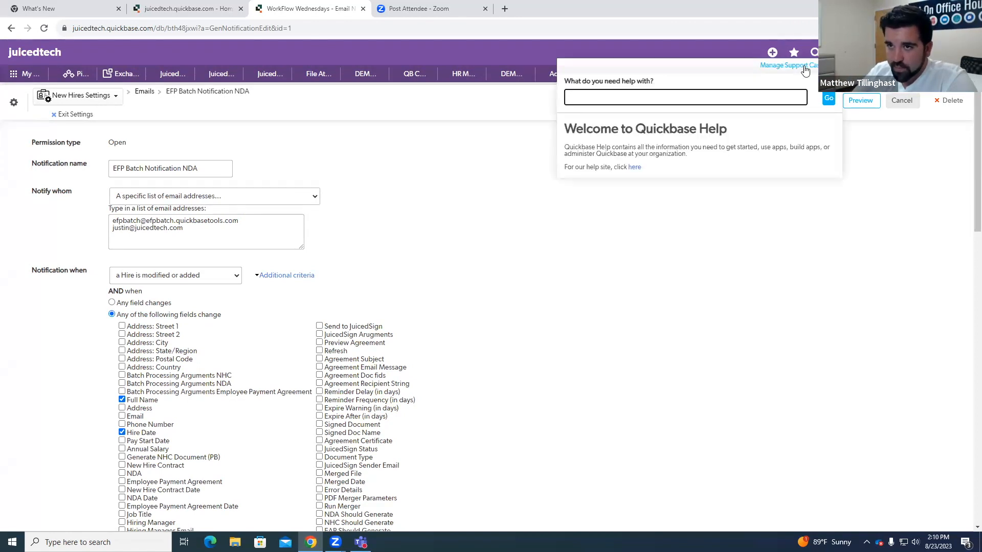
click(714, 307)
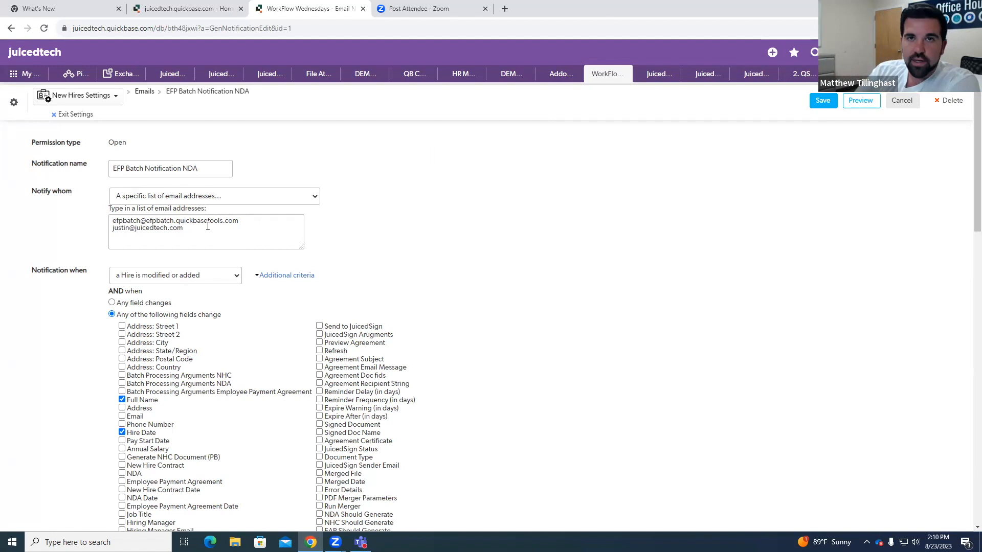
Step: Review the list of recipient email addresses in the NDA notification
drag(113, 221, 176, 221)
click(148, 221)
click(256, 221)
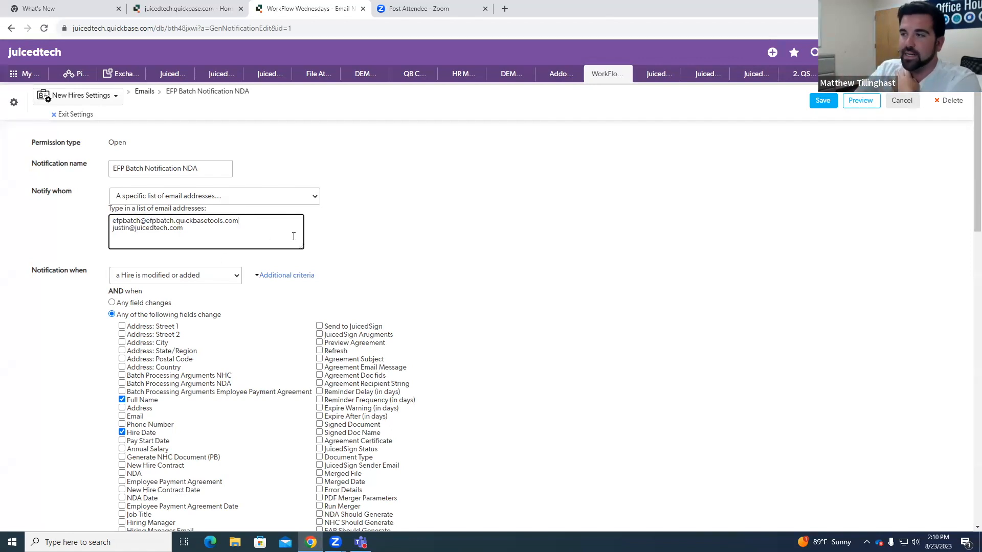
scroll(287, 237, down, 1)
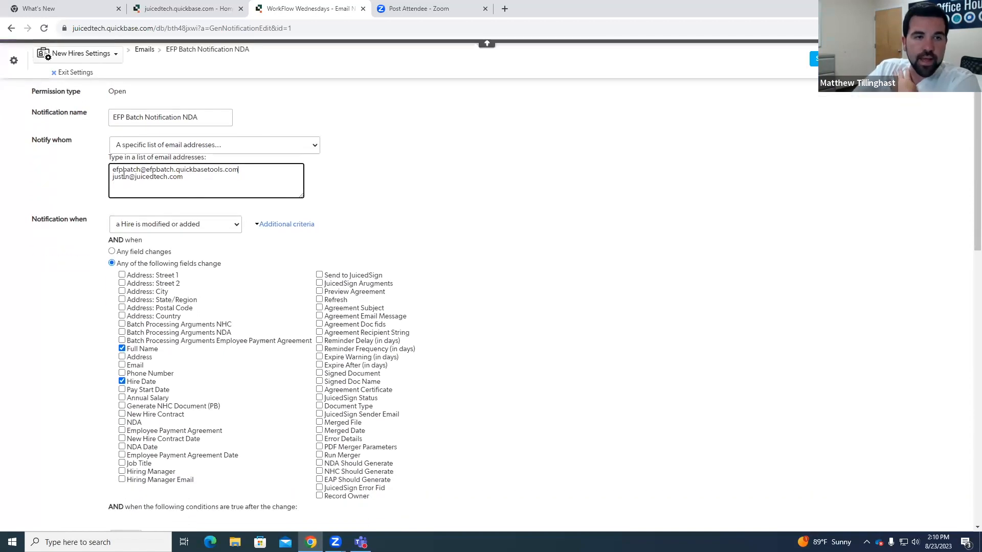
drag(112, 176, 188, 181)
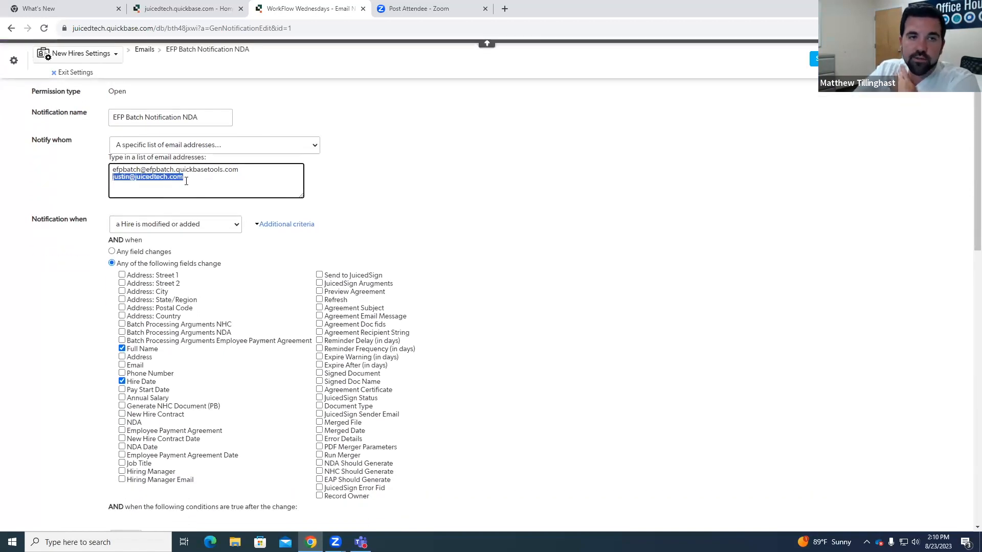
click(188, 180)
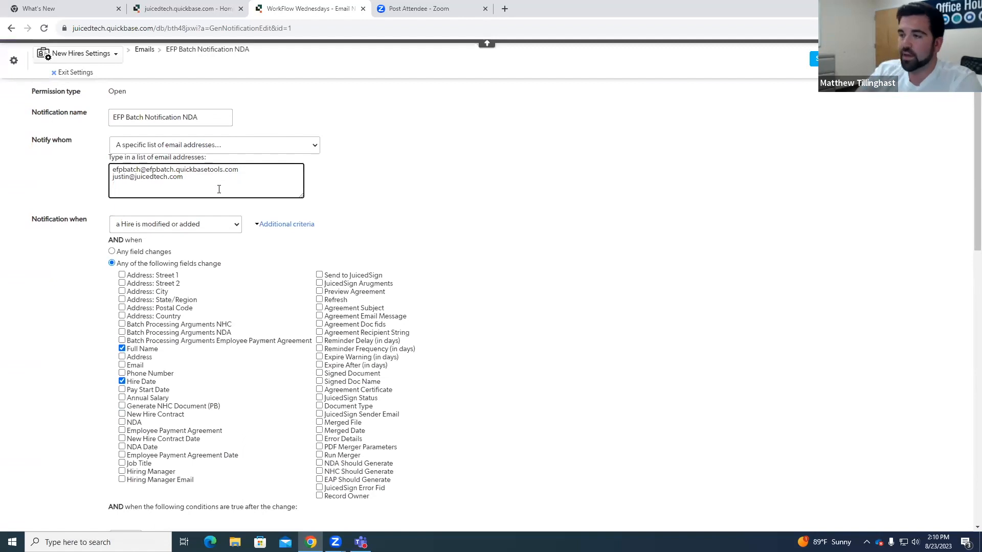
drag(183, 177, 113, 177)
click(296, 181)
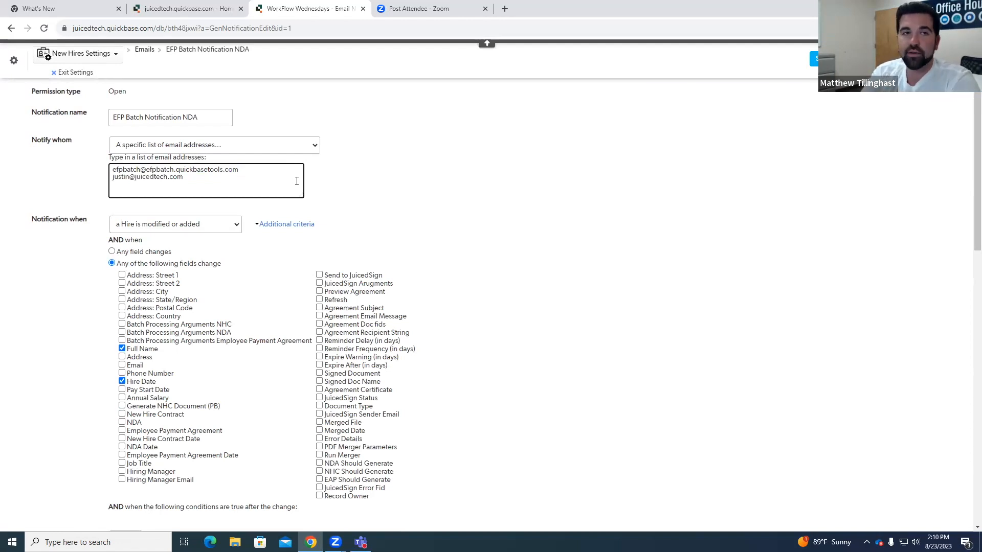
Step: Return to the hire record and check the files and dates of the NDA, New Hire Contract and Payment Agreement
click(72, 77)
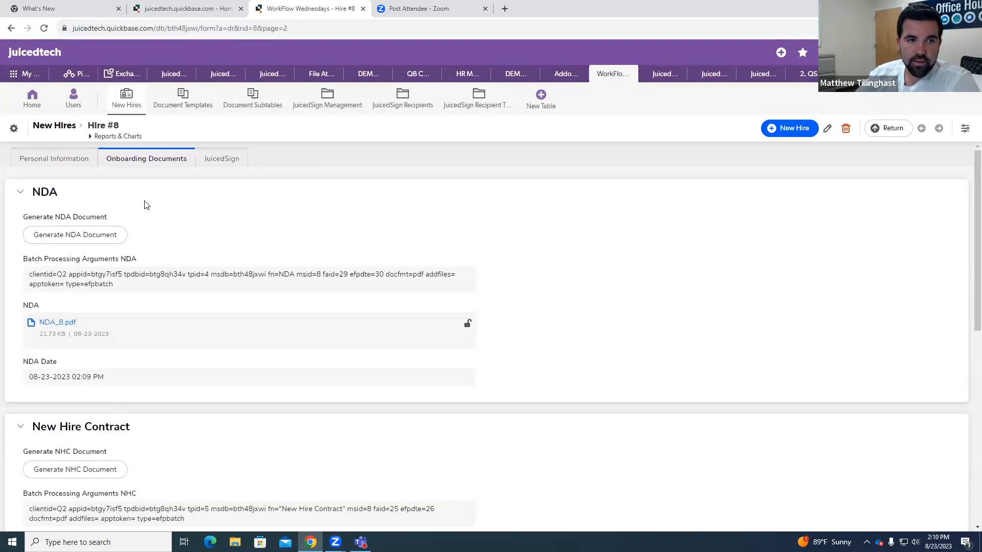
scroll(158, 229, down, 7)
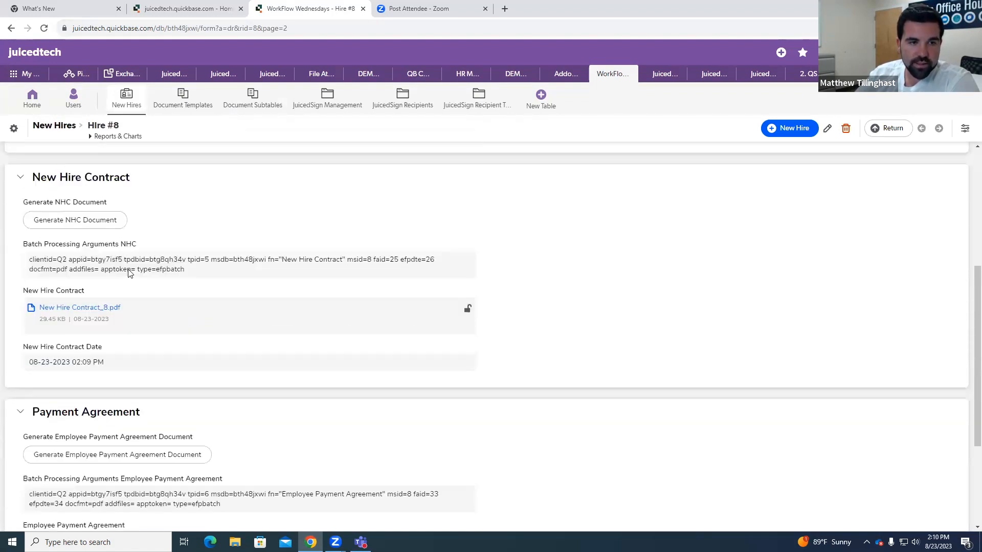
scroll(128, 277, down, 2)
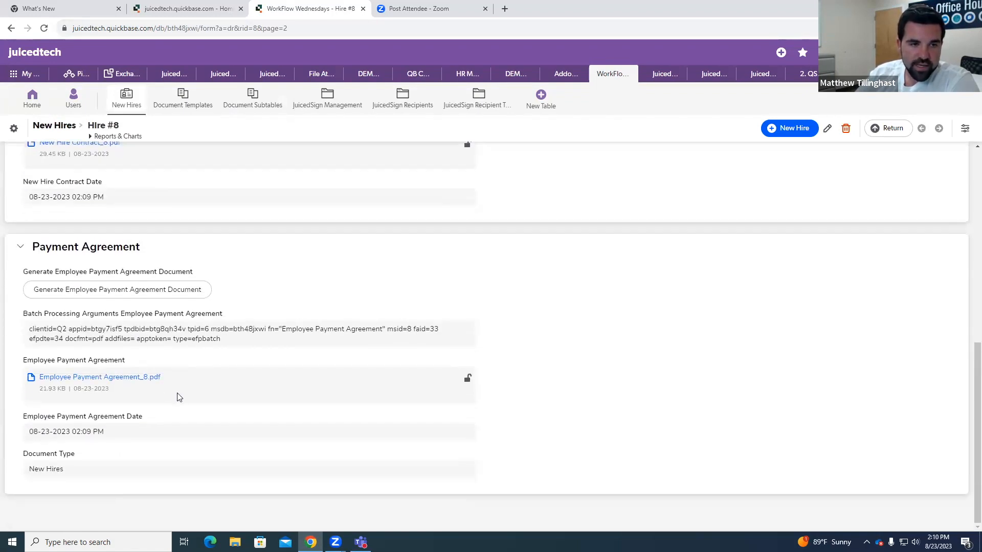
scroll(170, 395, up, 9)
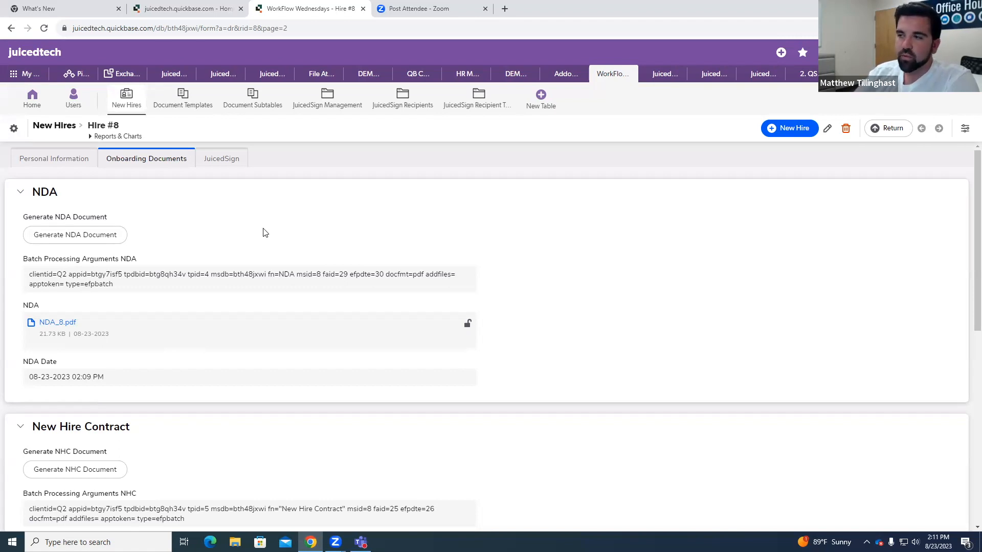
Step: Reopen the EFP Batch Notification NDA email from the table settings and point out its recipient addresses
click(8, 132)
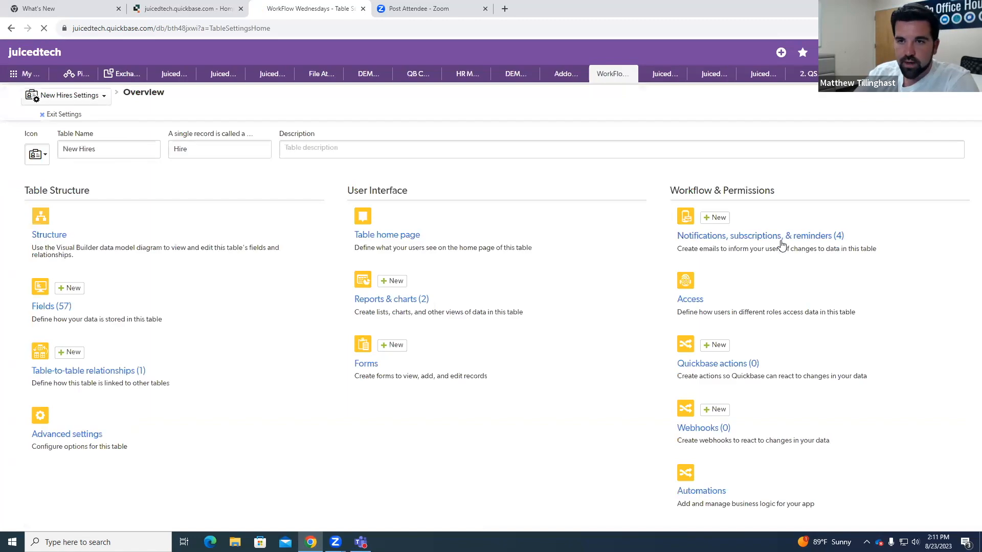
click(779, 240)
click(219, 204)
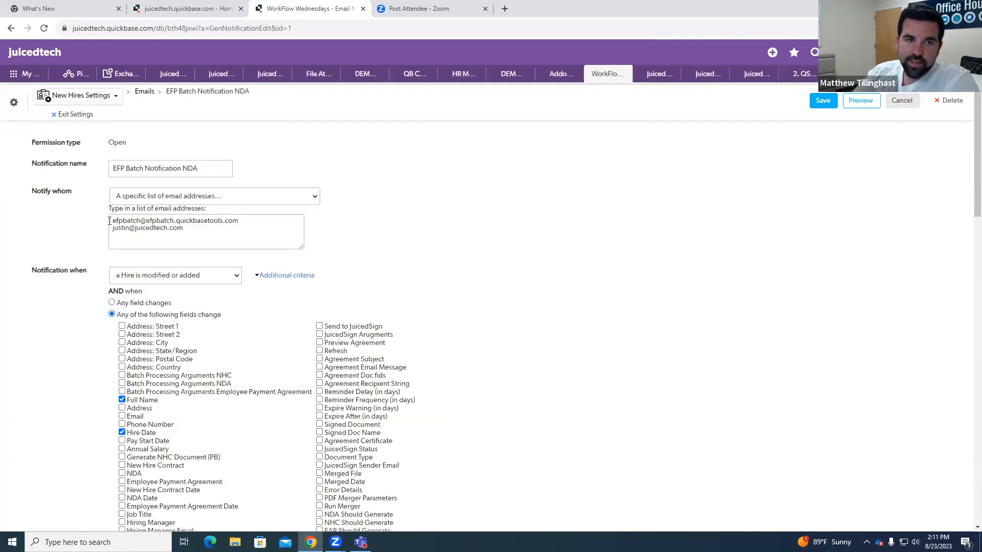
drag(109, 221, 233, 228)
click(434, 237)
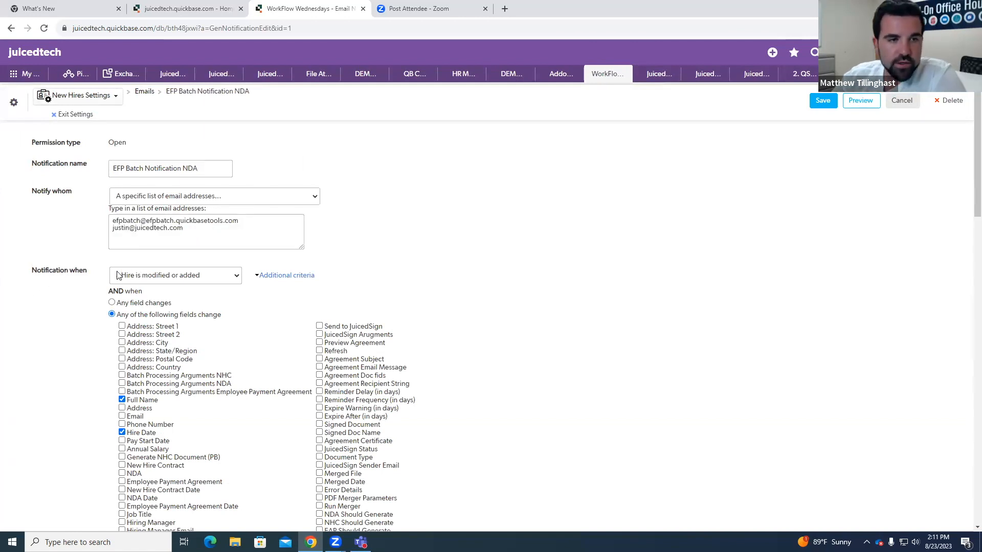
Step: Examine the NDA notification's trigger settings: the record event, the monitored fields and the conditions that must be true
click(142, 279)
click(285, 257)
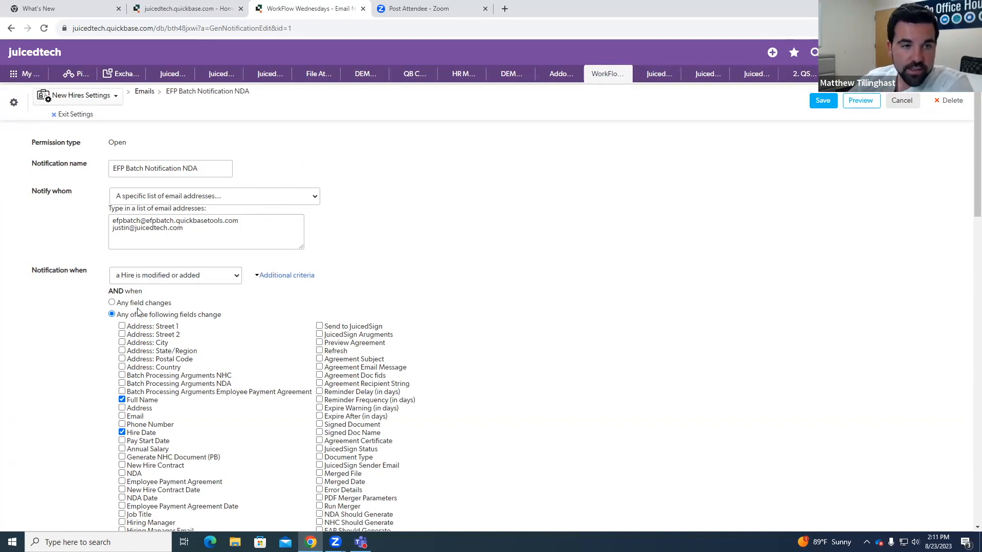
scroll(144, 305, down, 2)
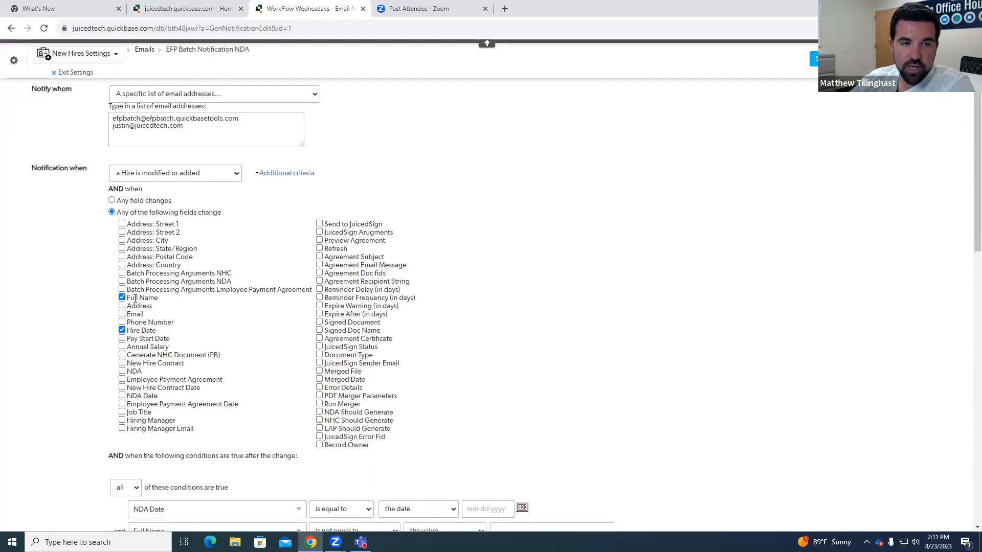
scroll(203, 335, down, 1)
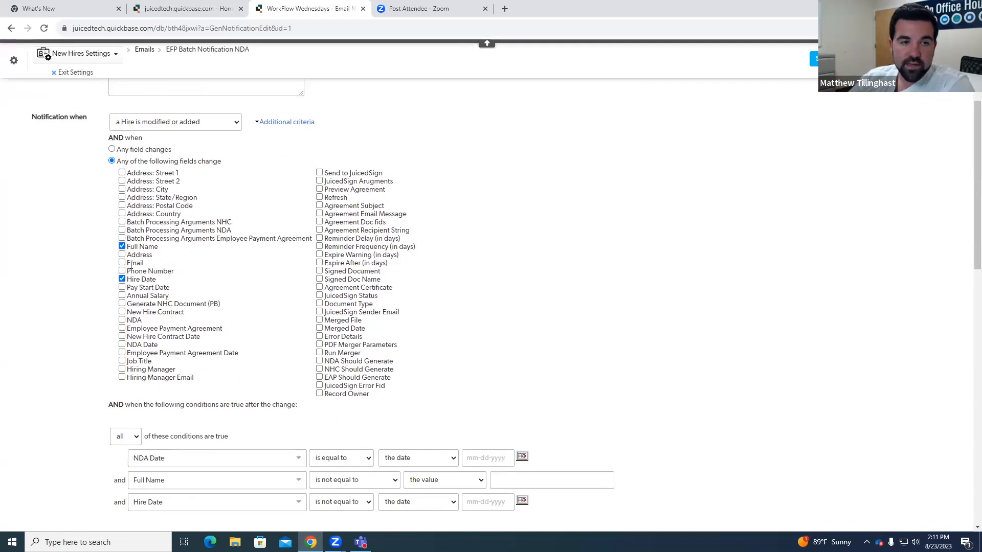
scroll(141, 287, down, 2)
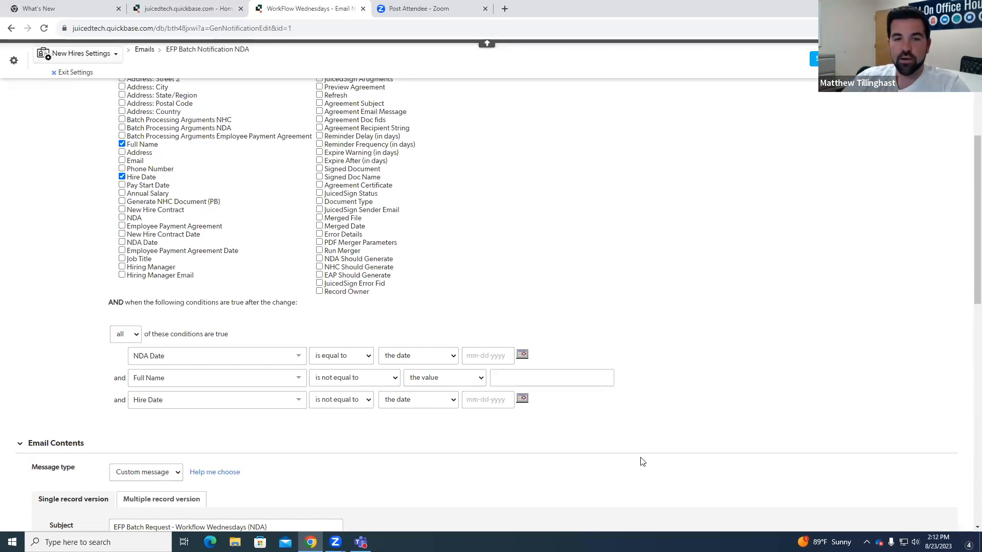
Step: Examine the message type and subject line in the NDA notification's email contents
scroll(583, 463, down, 2)
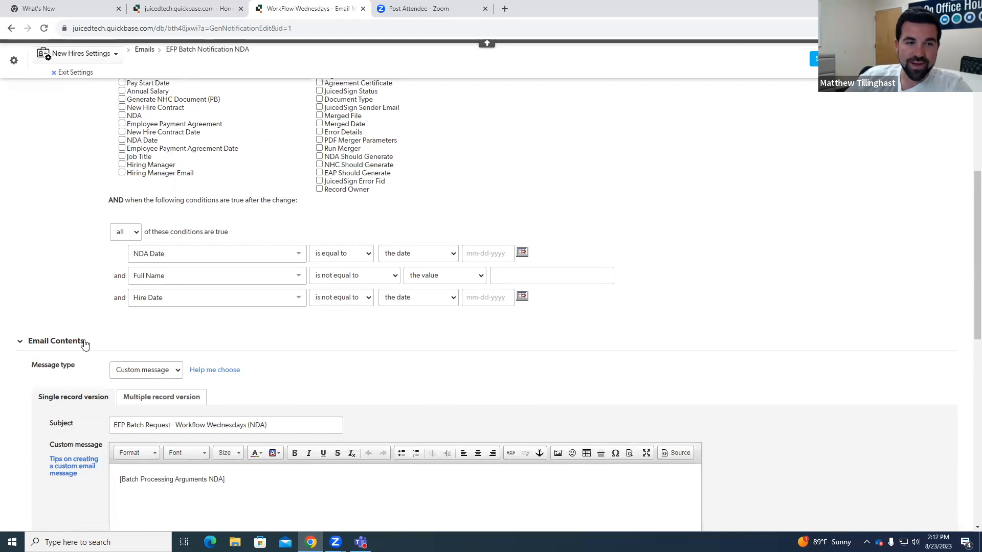
scroll(149, 278, down, 2)
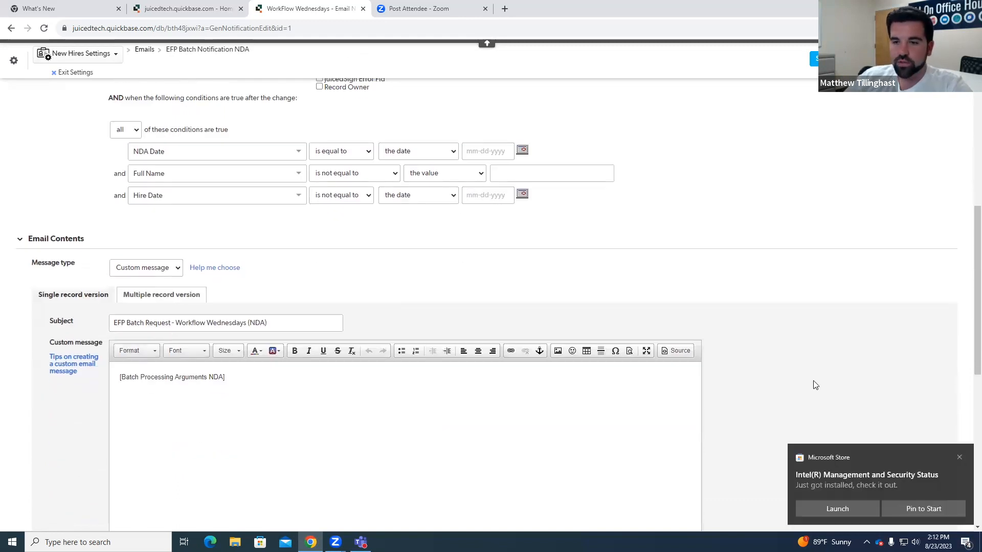
click(960, 457)
scroll(457, 271, down, 2)
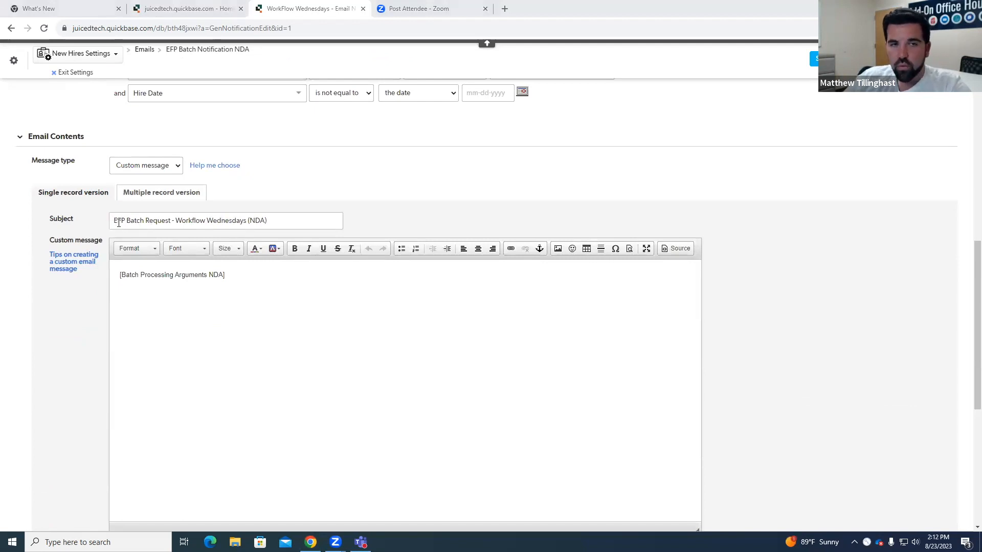
click(634, 81)
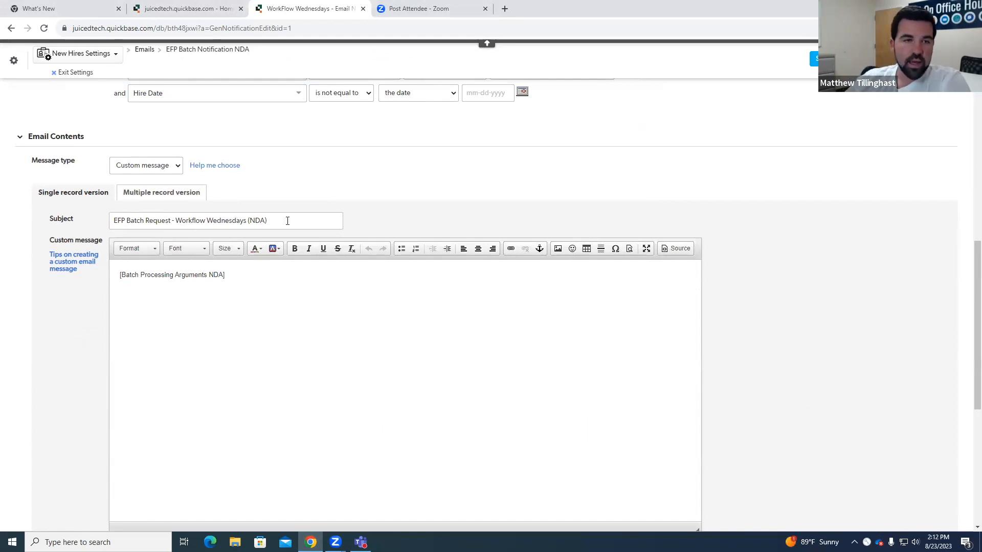
Step: Point out the [Batch Processing Arguments NDA] field marker in the body of the NDA notification's custom message
click(136, 278)
drag(120, 276, 226, 276)
click(231, 276)
click(228, 279)
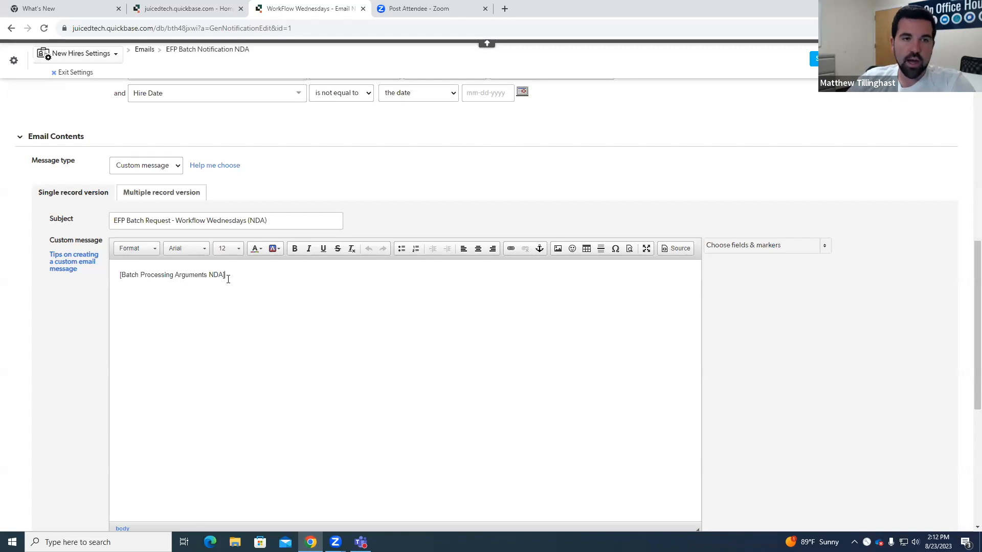
drag(117, 278, 229, 280)
click(303, 277)
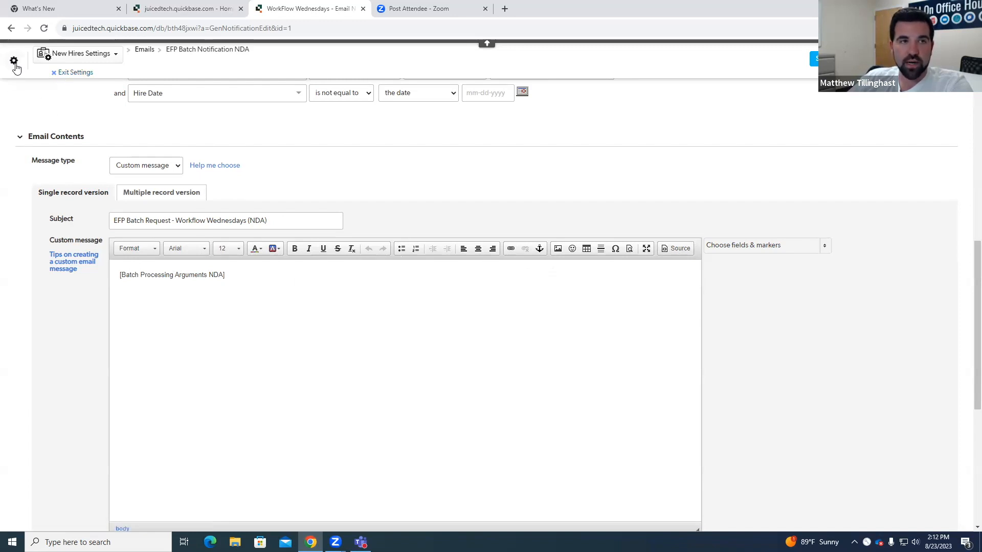
Step: Leave the NDA notification and open the New Hires table's list of notifications, subscriptions and reminders
click(56, 72)
click(531, 87)
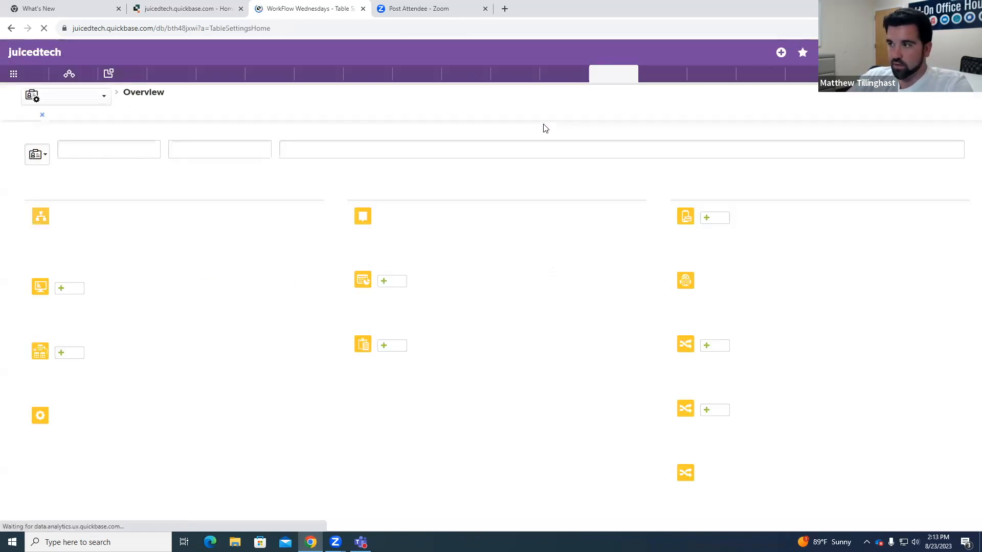
click(762, 238)
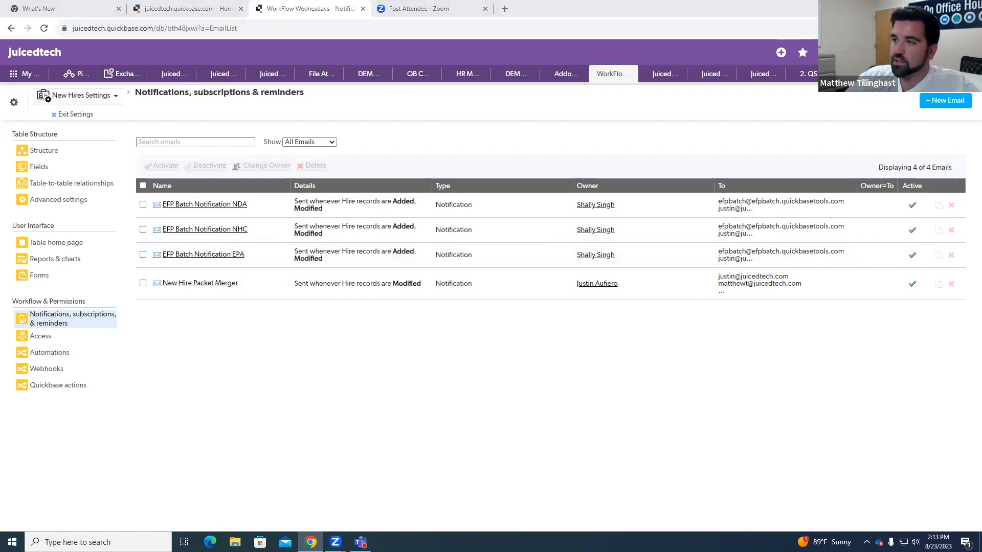
Step: Return to the Hire #8 onboarding documents and point out the full Batch Processing Arguments NDA text
click(82, 119)
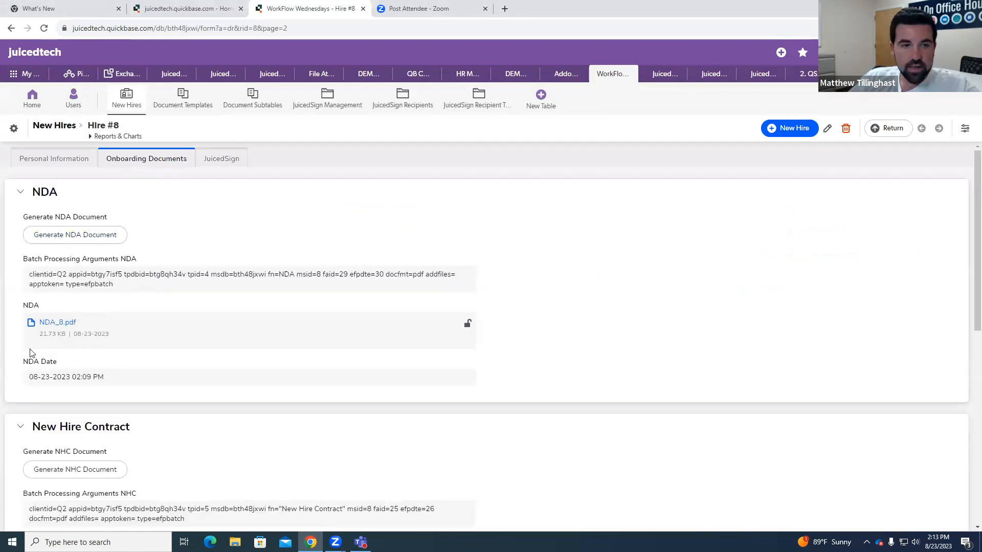
scroll(57, 317, down, 1)
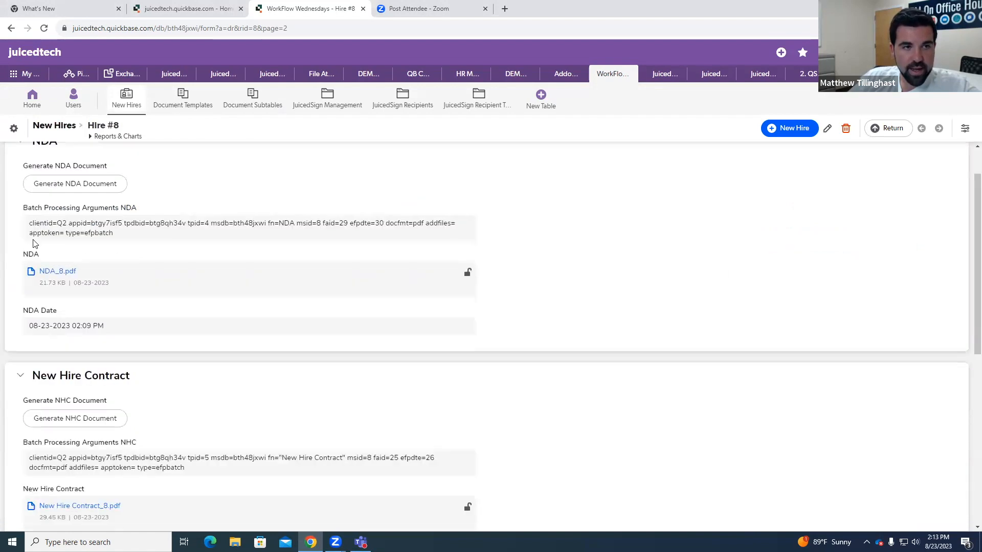
drag(124, 233, 29, 224)
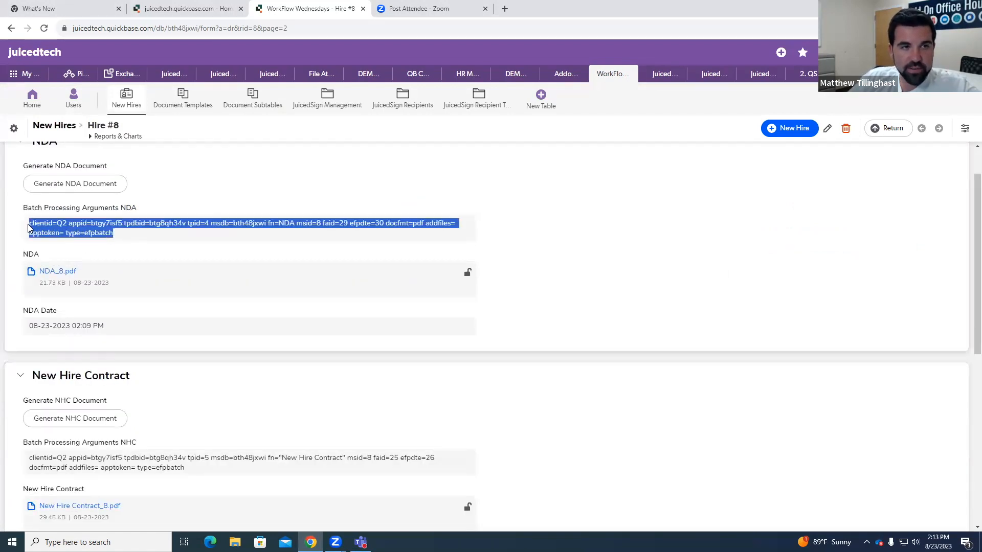
click(148, 246)
scroll(118, 241, up, 1)
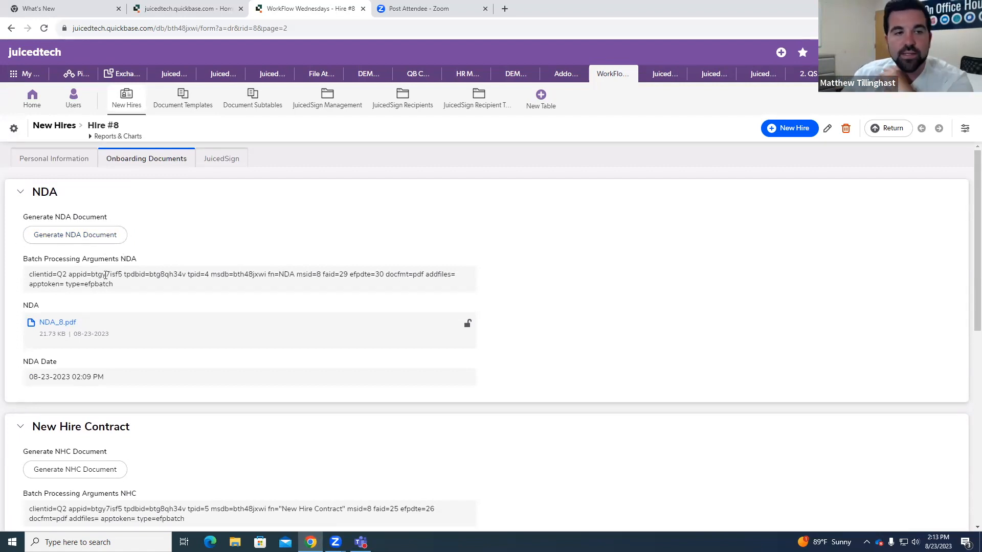
Step: Open the Generate NDA Document field's settings, view its whole URL formula, and return to the hire record
right_click(128, 228)
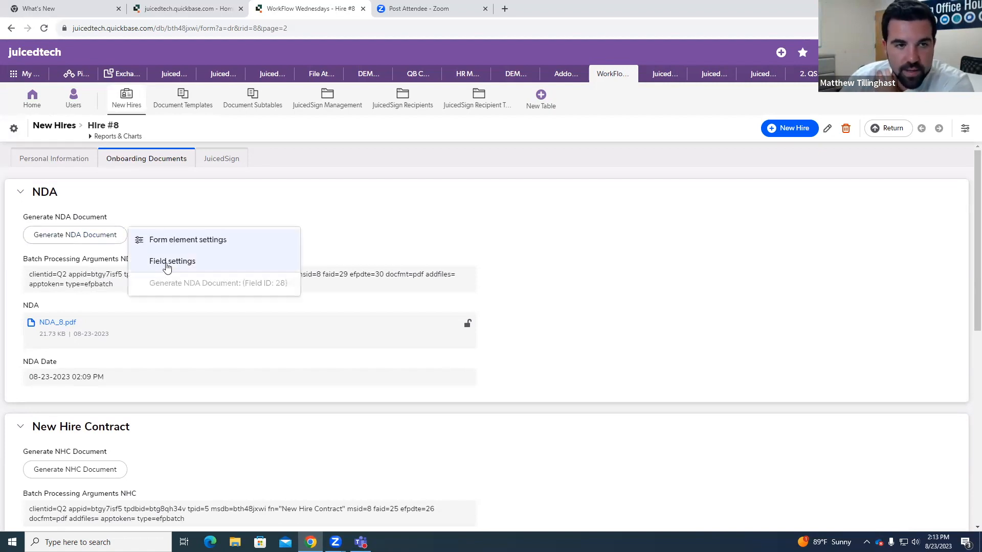
click(173, 262)
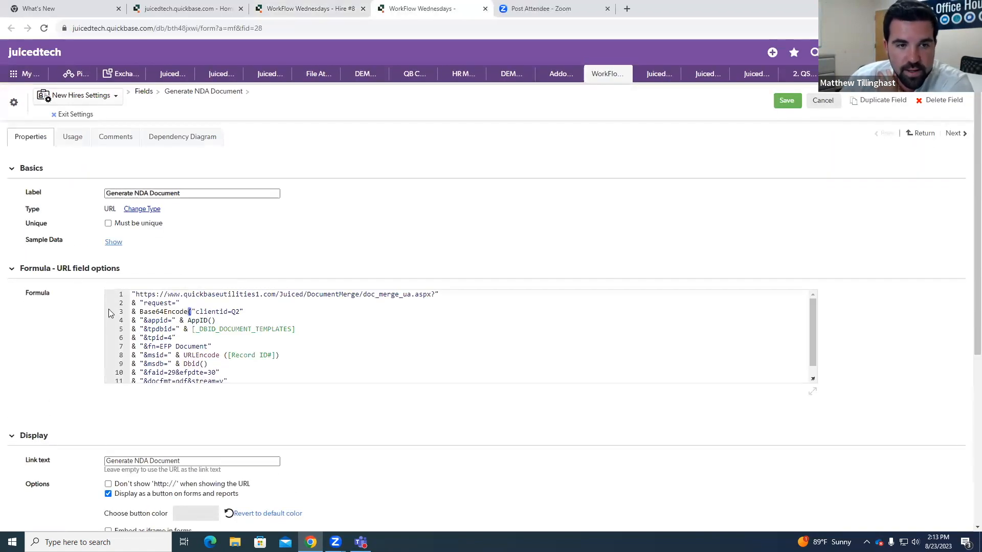
drag(815, 382, 813, 403)
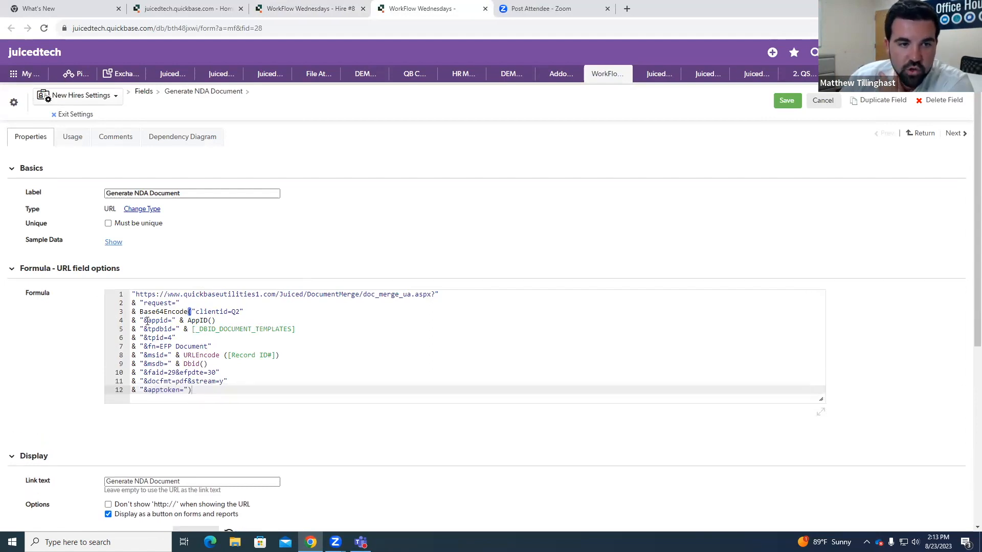
click(485, 9)
Step: Point out the type=efpbatch argument at the end of the NDA batch processing arguments
drag(33, 279, 112, 286)
click(123, 286)
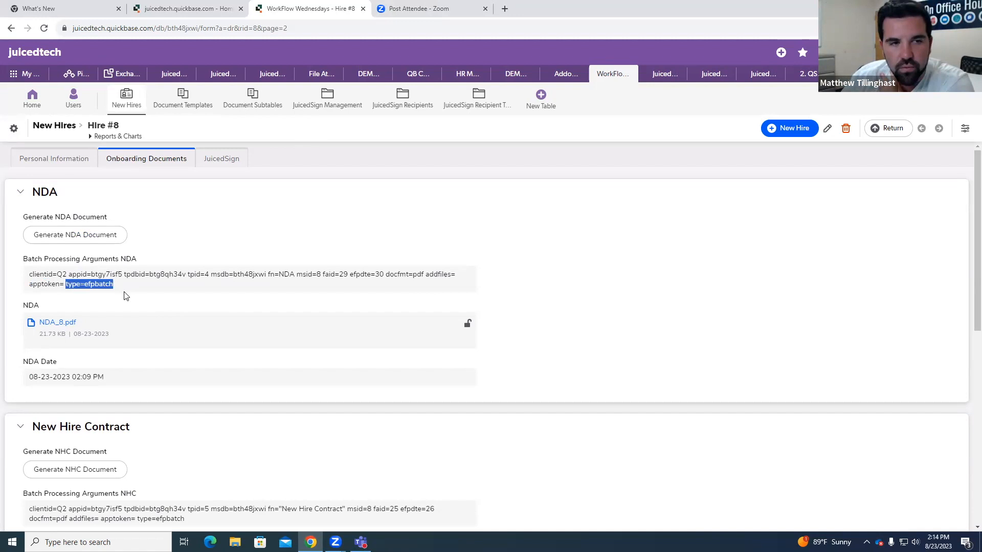
click(126, 296)
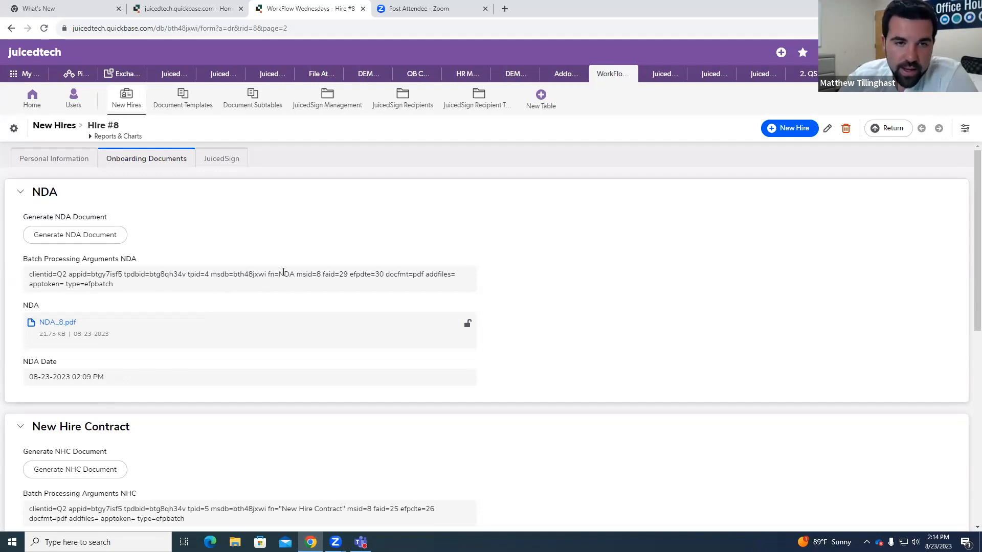
Step: Open the Batch Processing Arguments NDA field's settings and examine its formula, including the fn, faid and type arguments
right_click(277, 275)
click(343, 313)
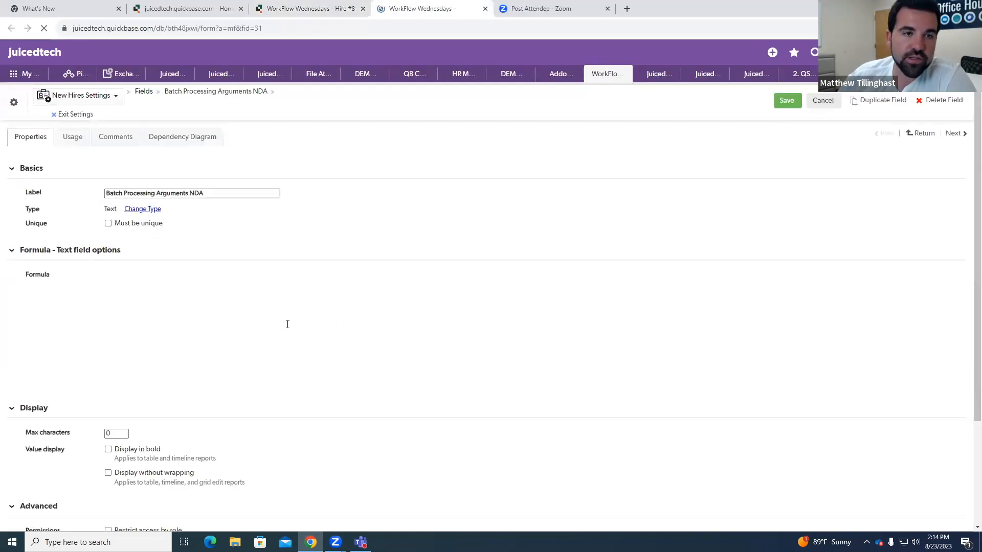
drag(812, 386, 829, 420)
drag(150, 339, 174, 340)
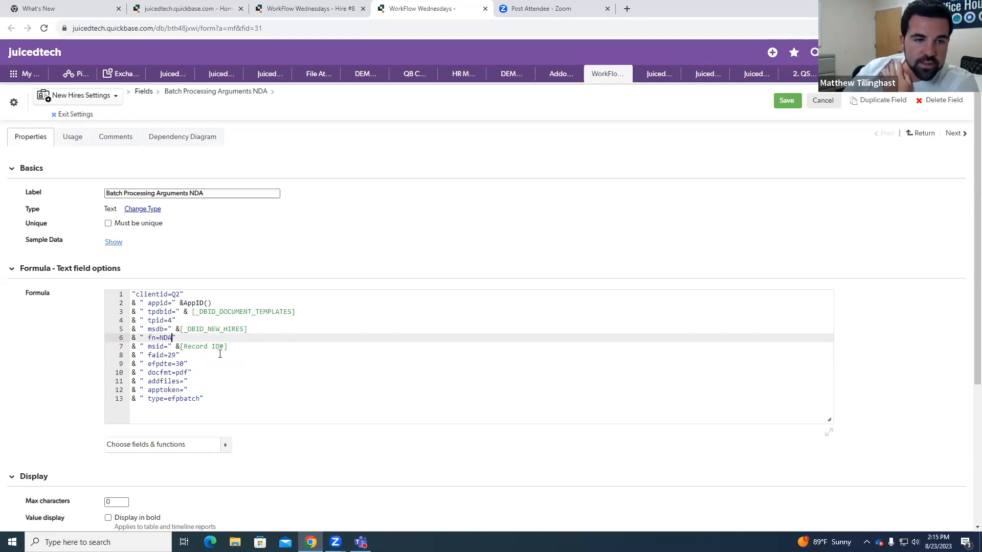
key(Down)
key(Down)
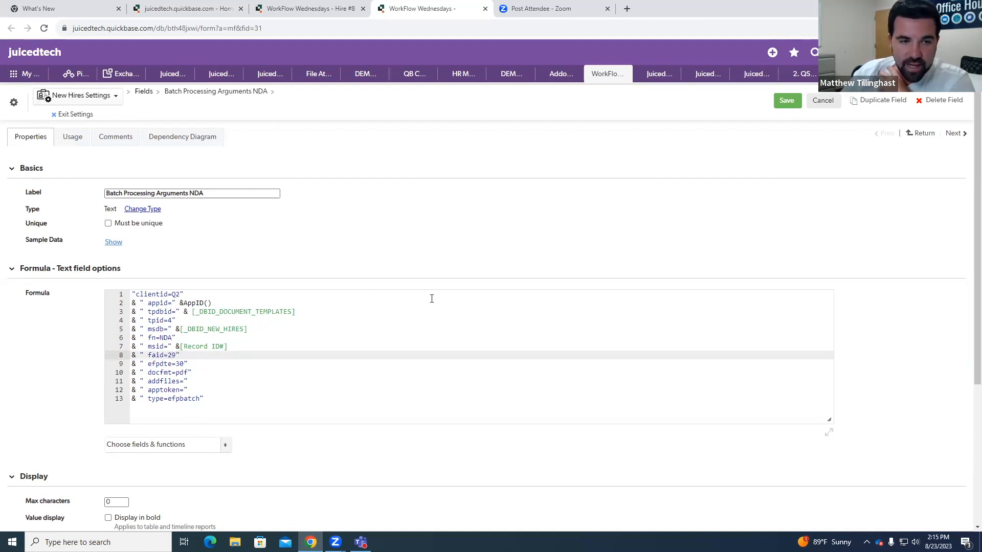
click(267, 388)
click(268, 396)
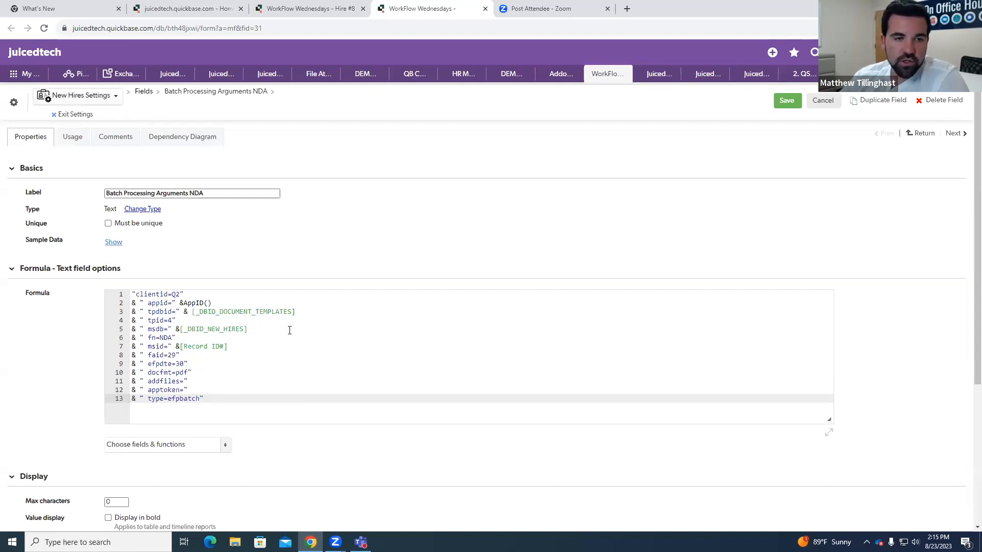
Step: Exit the NDA arguments field's settings without saving and go back to the Hire #8 record
click(74, 115)
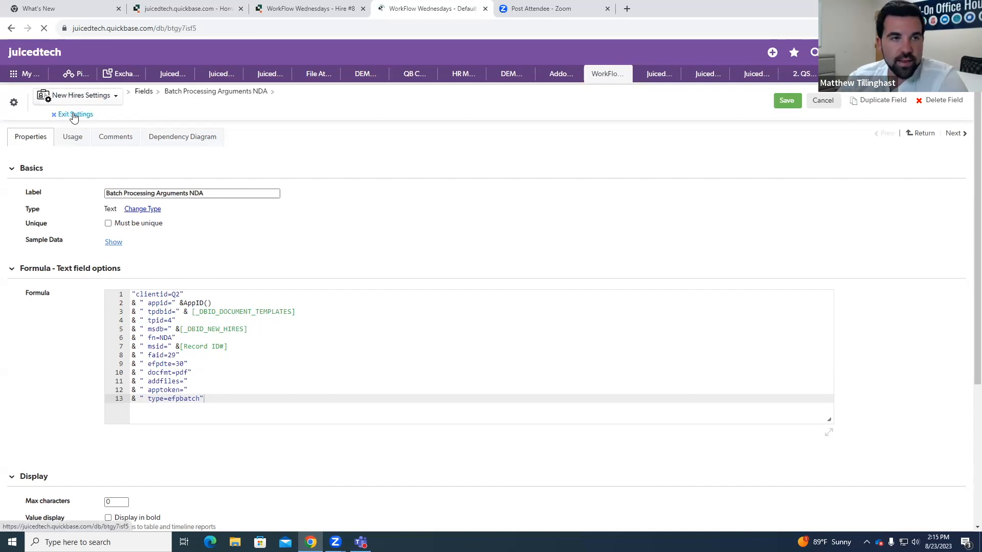
click(128, 102)
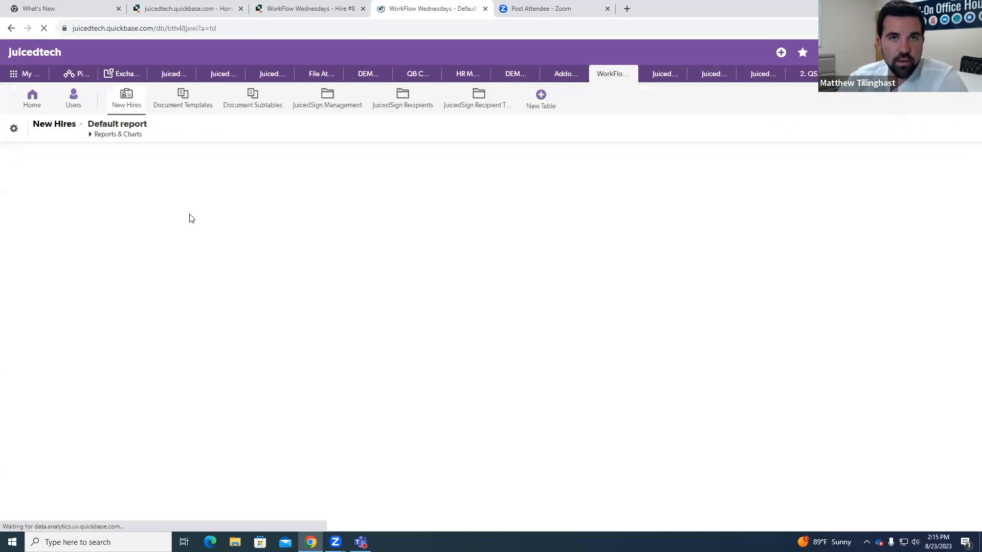
click(486, 9)
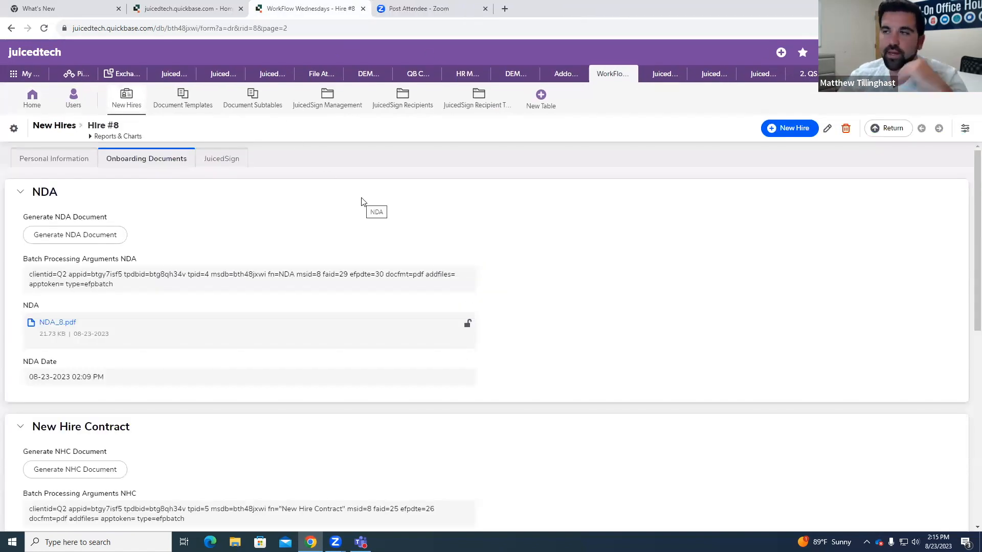
Step: Open the Batch Processing Arguments NHC field's settings, check its formula, and return to the hire record
scroll(317, 256, down, 1)
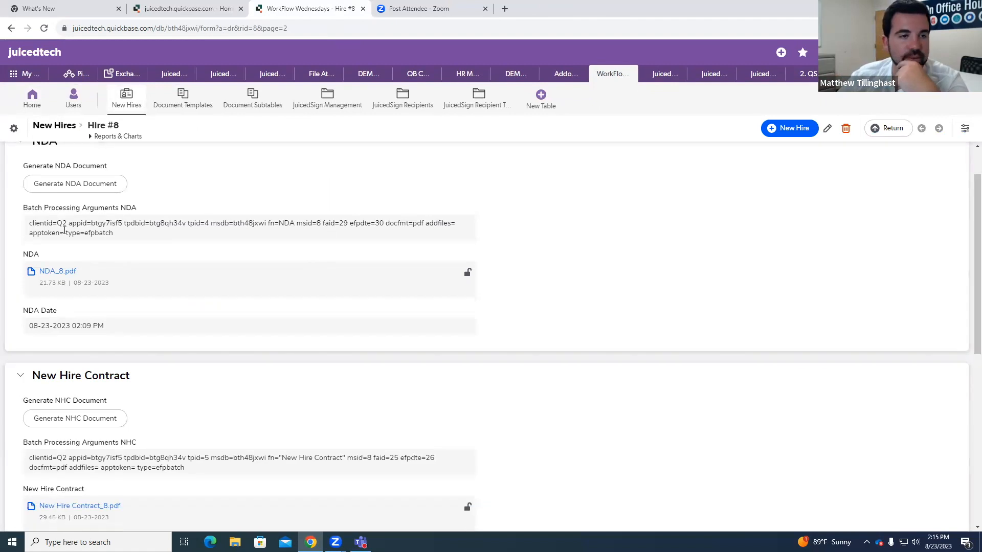
scroll(177, 278, down, 2)
scroll(178, 278, down, 1)
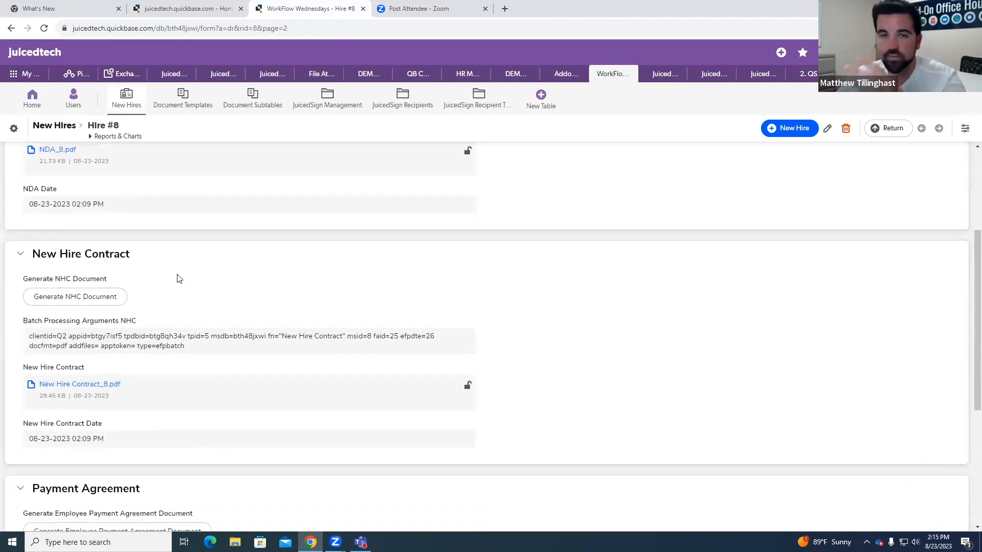
scroll(179, 279, down, 1)
right_click(119, 308)
click(179, 344)
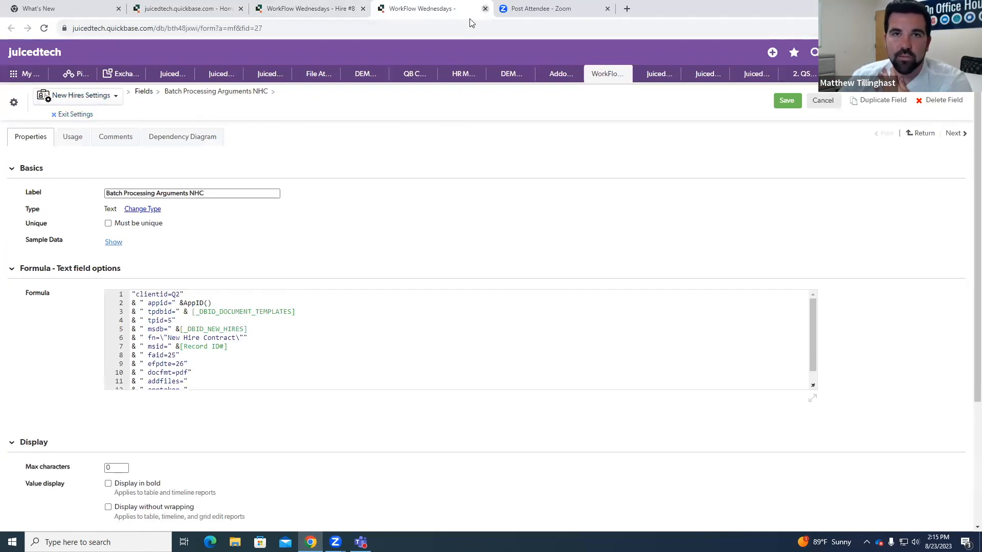
click(484, 9)
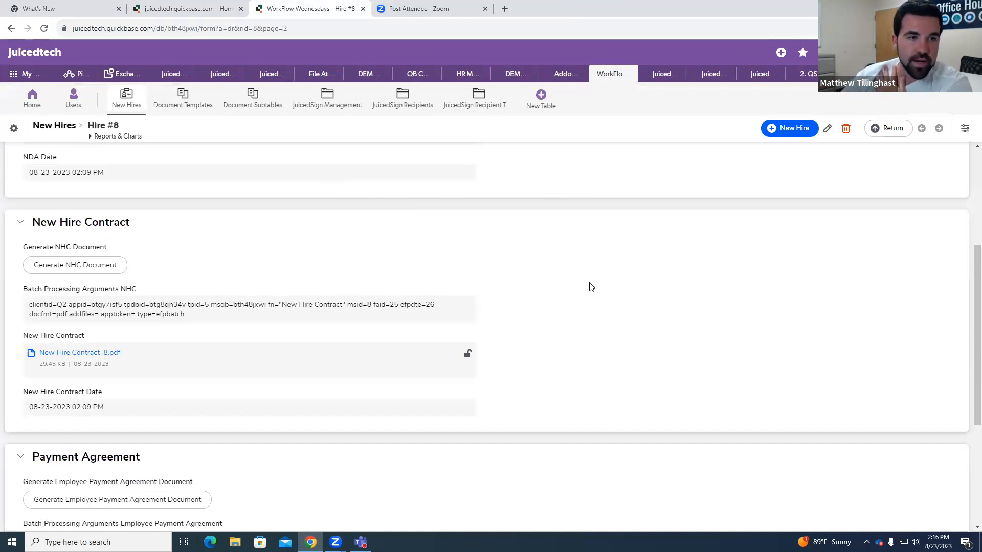
Step: Review the batch arguments, generated files and dates in the New Hire Contract and Payment Agreement sections
scroll(325, 284, down, 1)
click(91, 223)
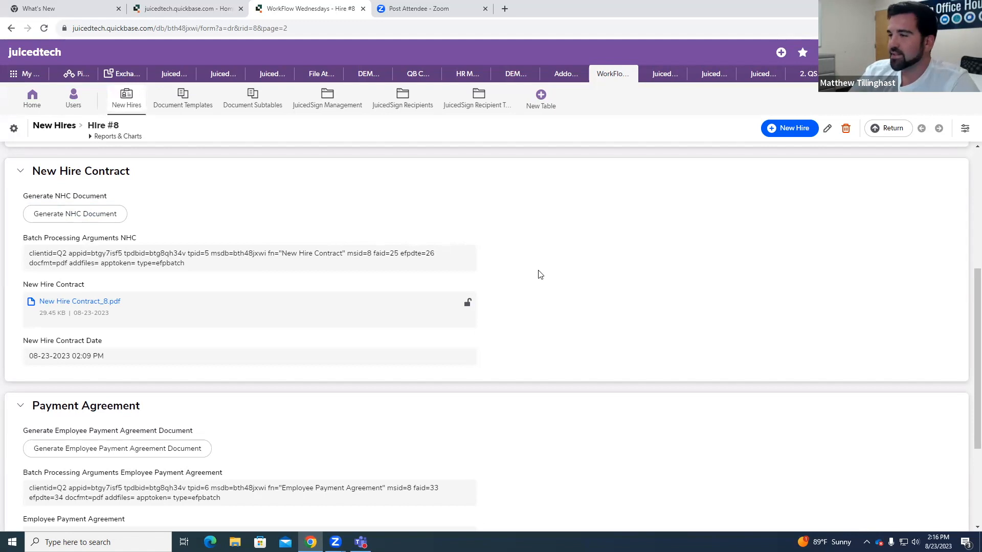
scroll(538, 276, down, 3)
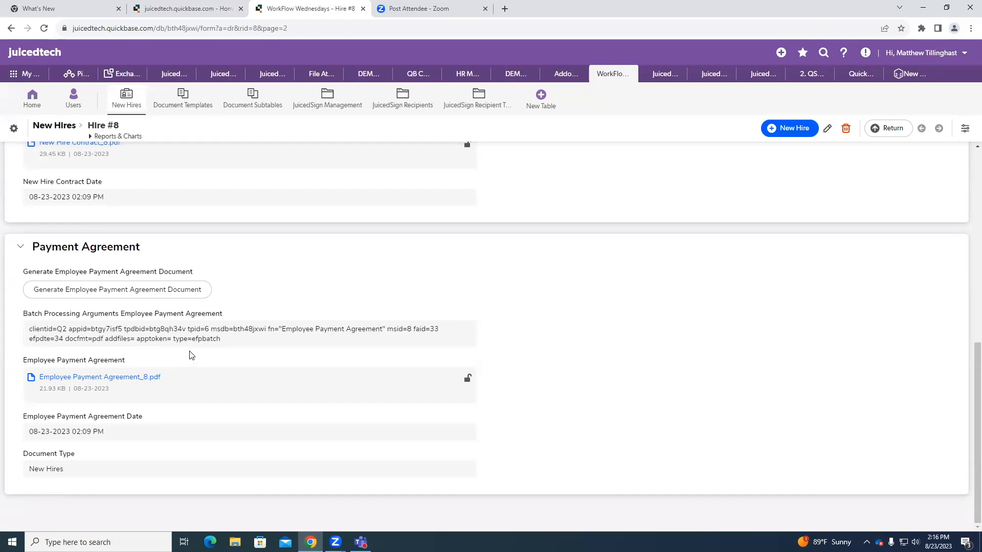
scroll(204, 399, up, 6)
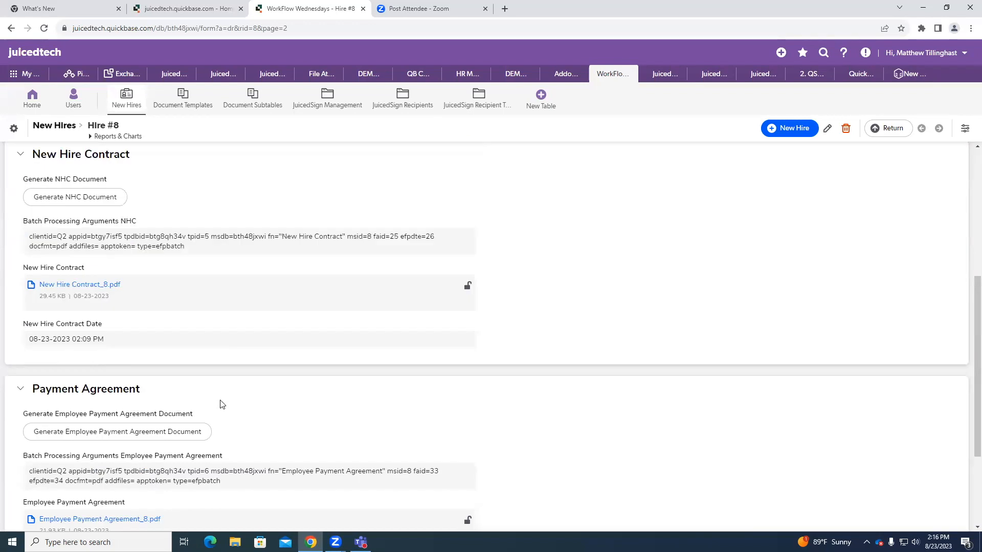
scroll(228, 414, up, 2)
Step: Open the hire record's JuicedSign page and review the merged file, its merged date and the agreement sending options
click(220, 161)
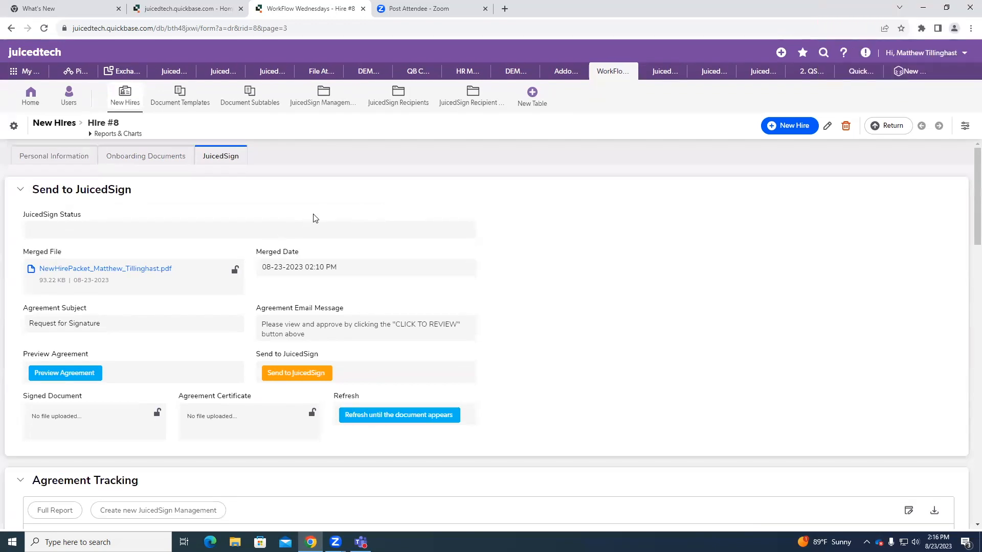
scroll(290, 217, down, 2)
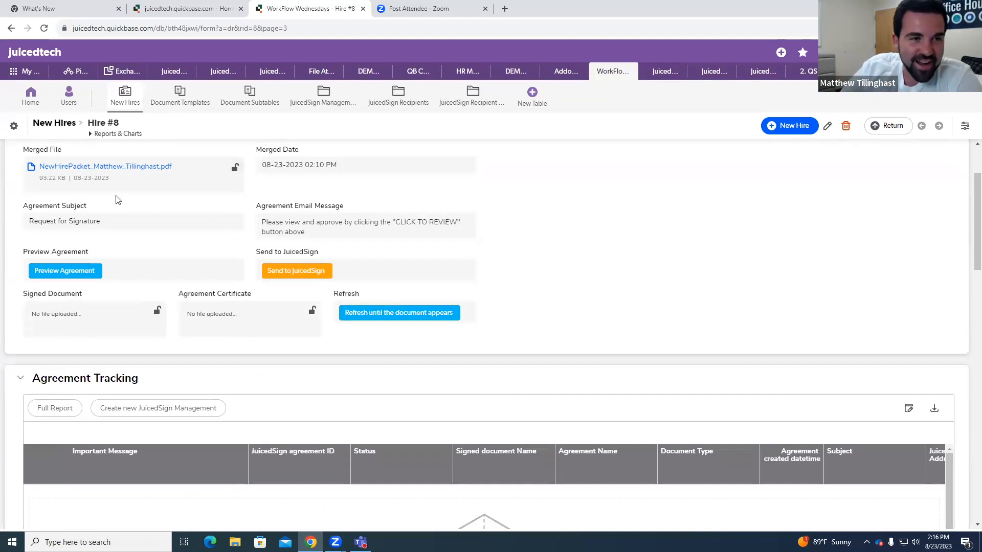
scroll(340, 230, up, 1)
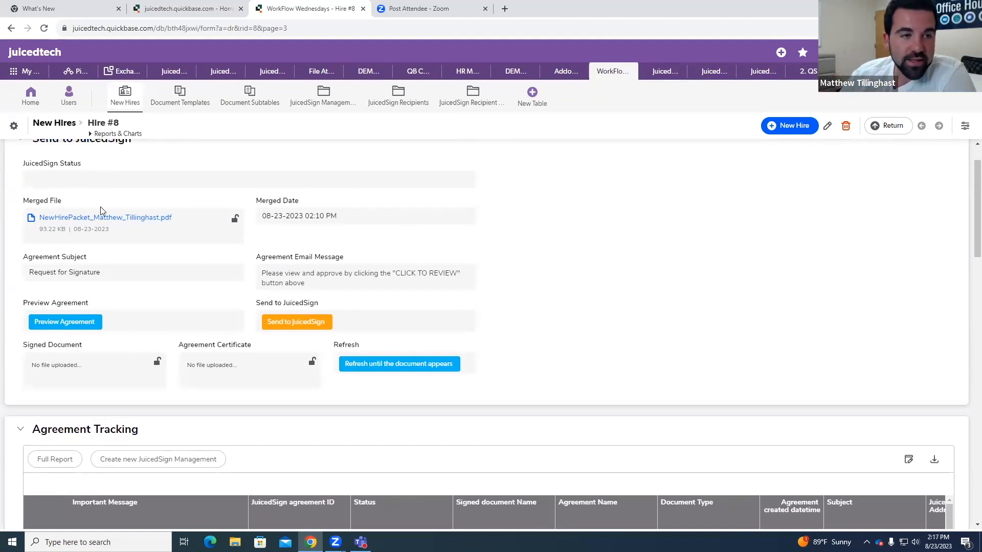
scroll(94, 169, up, 1)
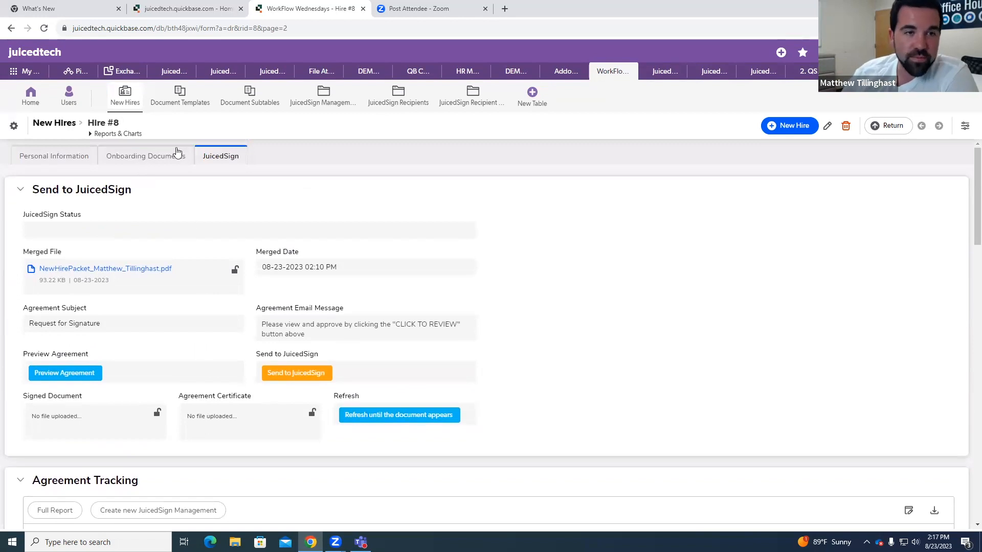
Step: Review the generated NDA, New Hire Contract and Payment Agreement files and dates in the hire record's onboarding documents
click(174, 156)
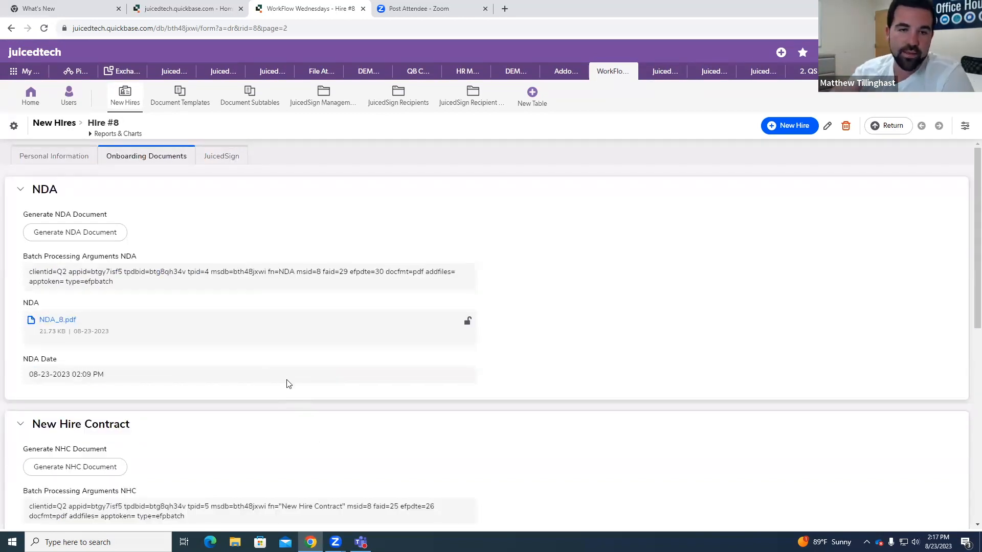
scroll(103, 246, down, 8)
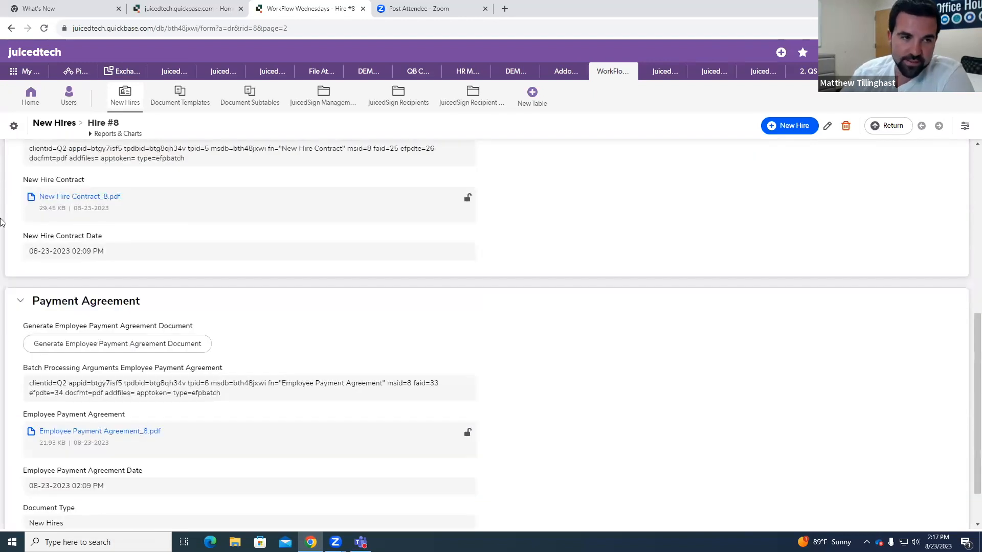
scroll(250, 281, up, 6)
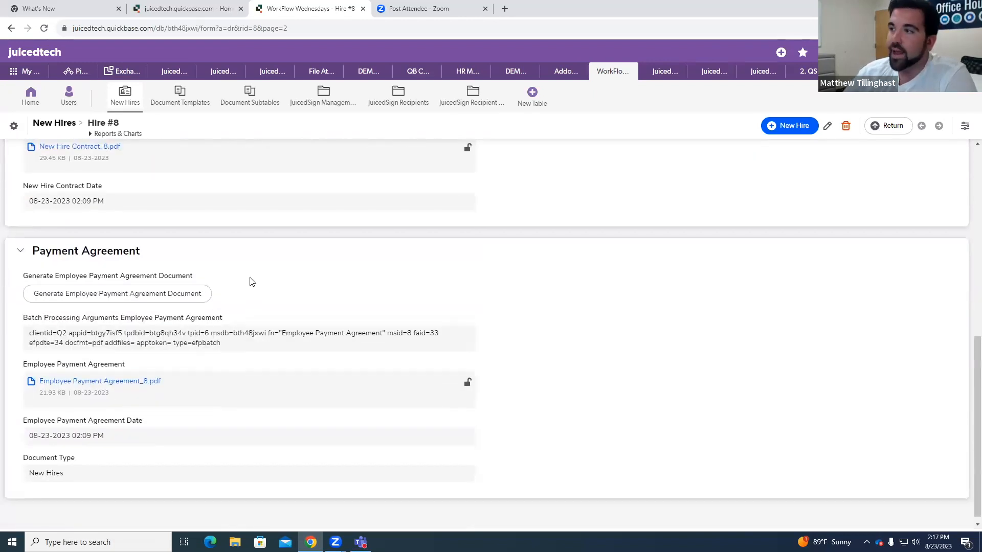
scroll(215, 292, up, 3)
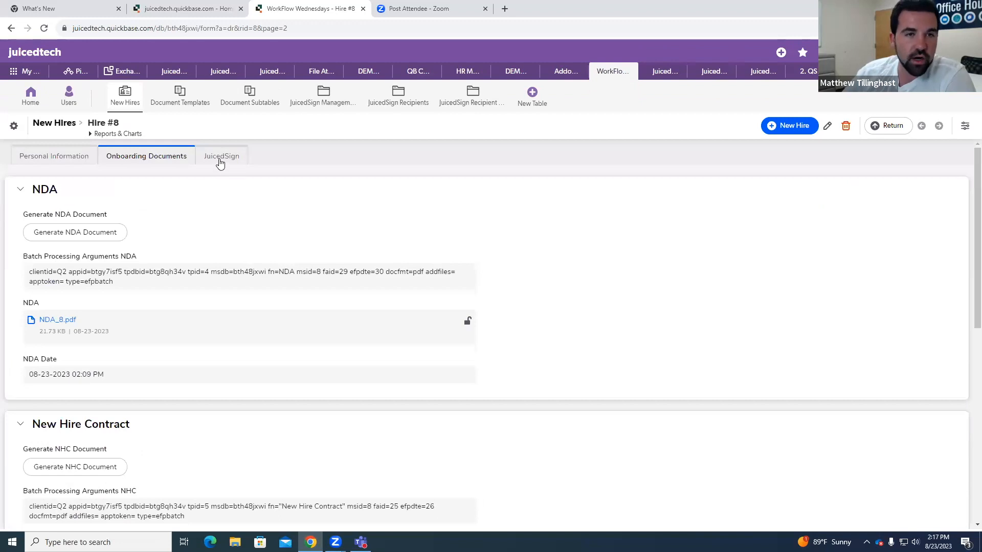
Step: Return to the hire record's JuicedSign page and examine the PDF Merger Details section with its merger parameters
click(220, 157)
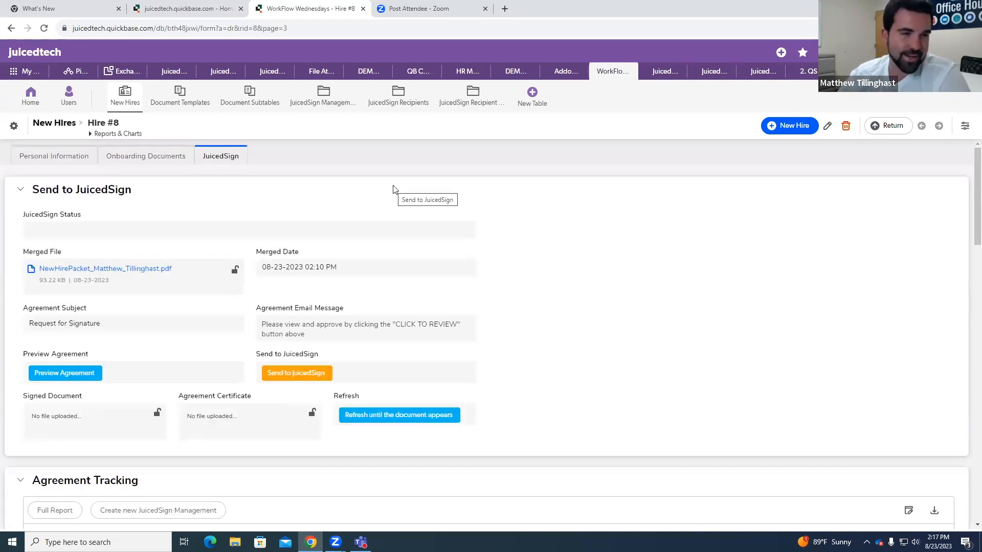
scroll(117, 256, down, 1)
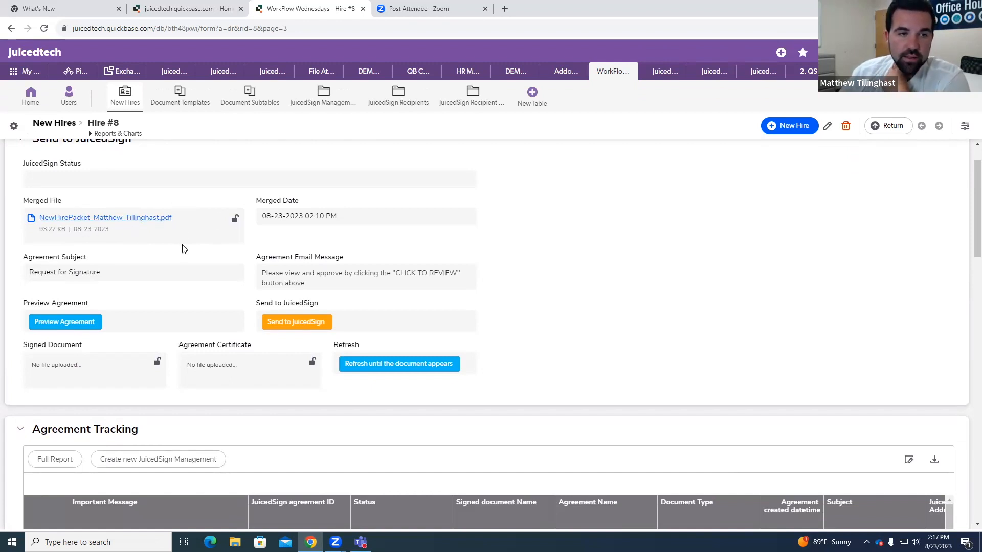
scroll(188, 245, down, 15)
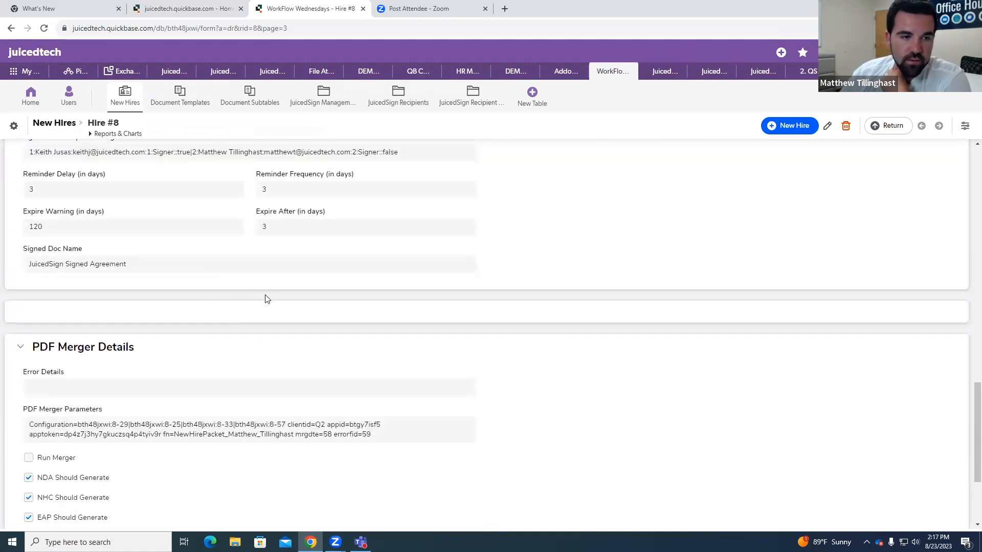
scroll(266, 299, down, 3)
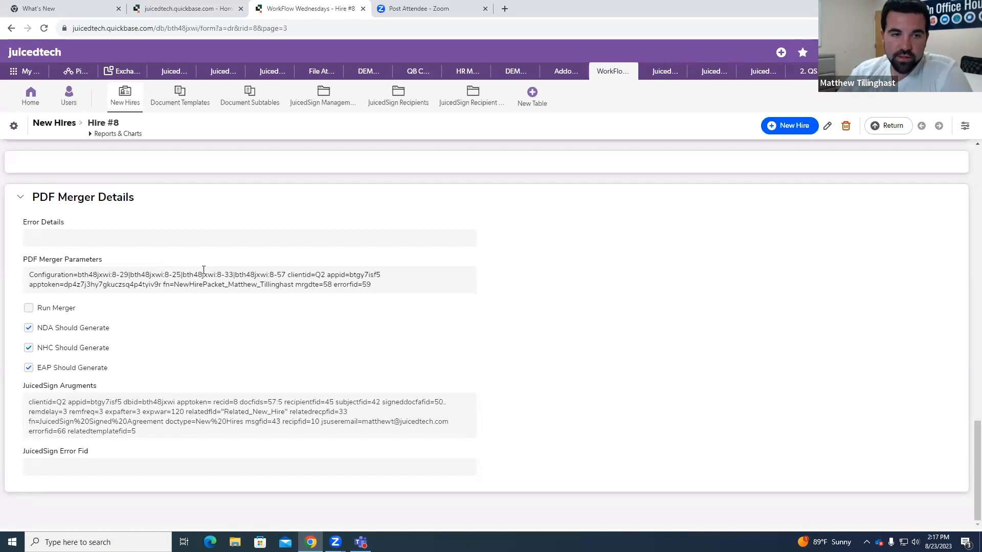
Step: Open the New Hires table settings in a new browser tab and bring up the New Hire Packet Merger email notification
right_click(192, 284)
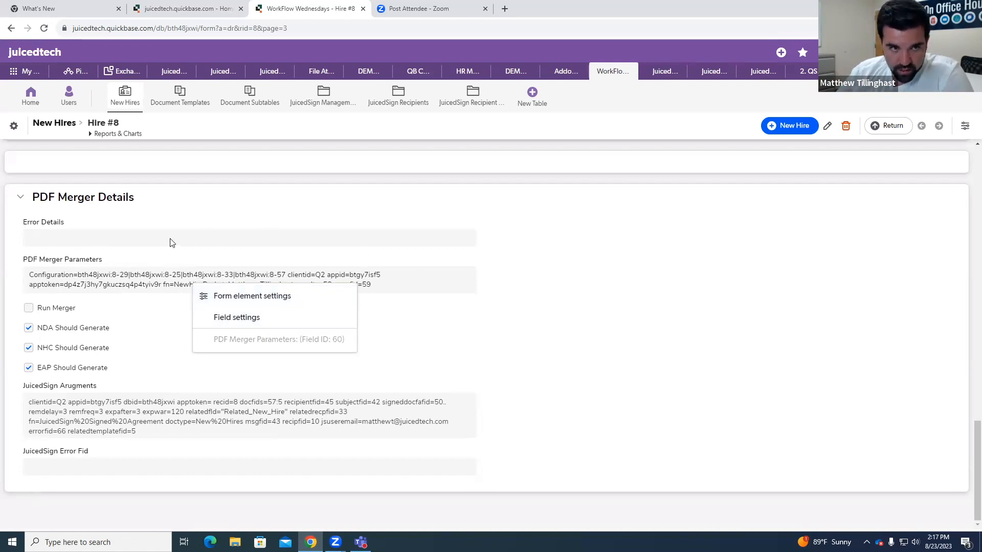
right_click(16, 128)
click(46, 135)
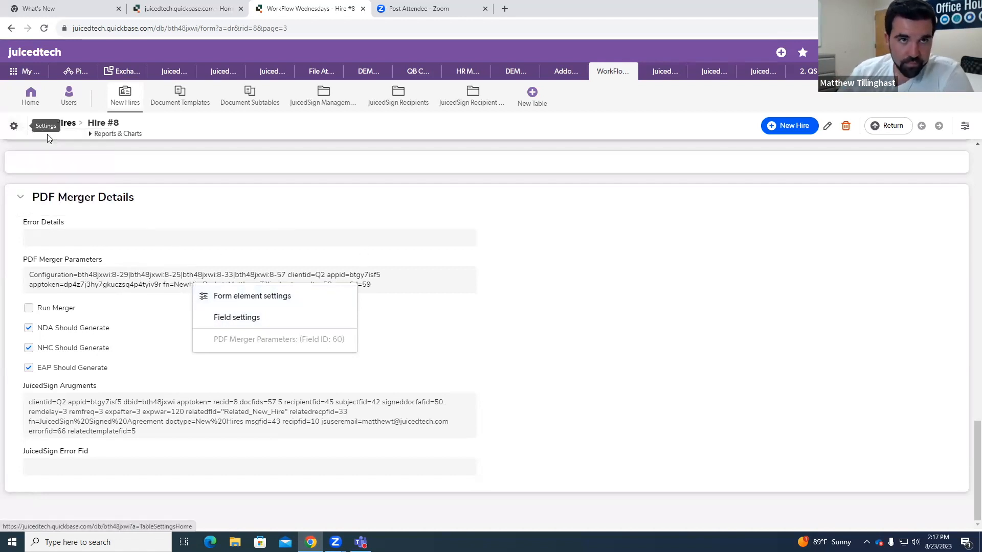
click(461, 10)
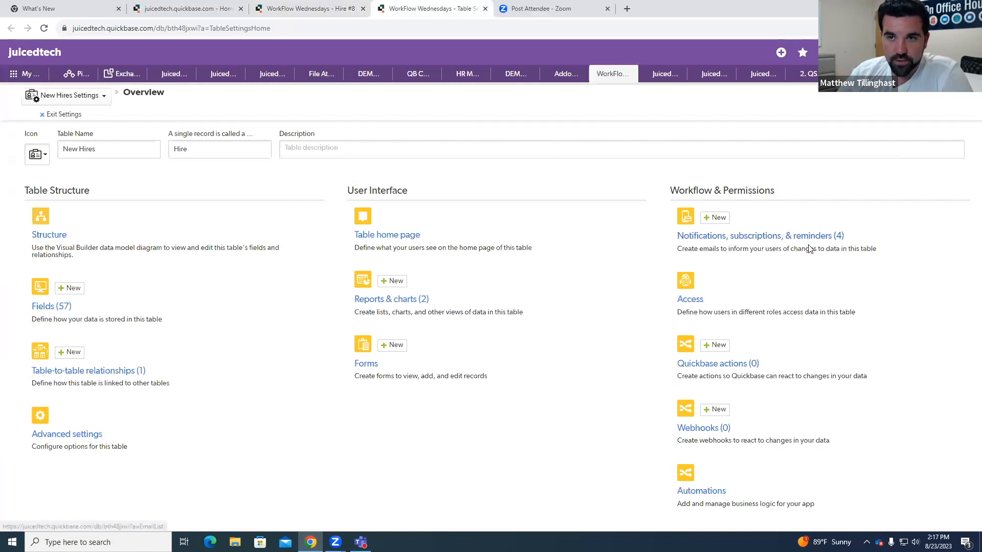
click(813, 247)
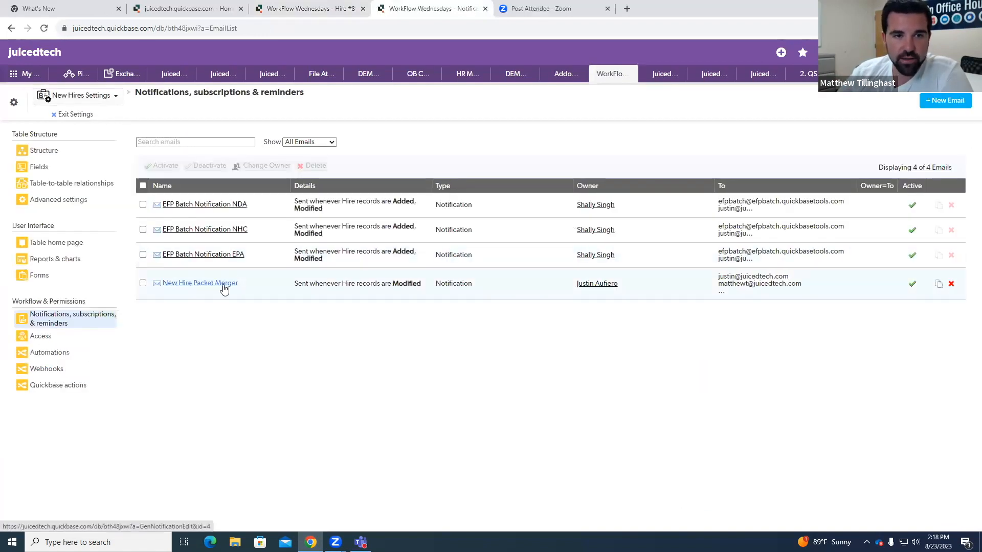
click(212, 285)
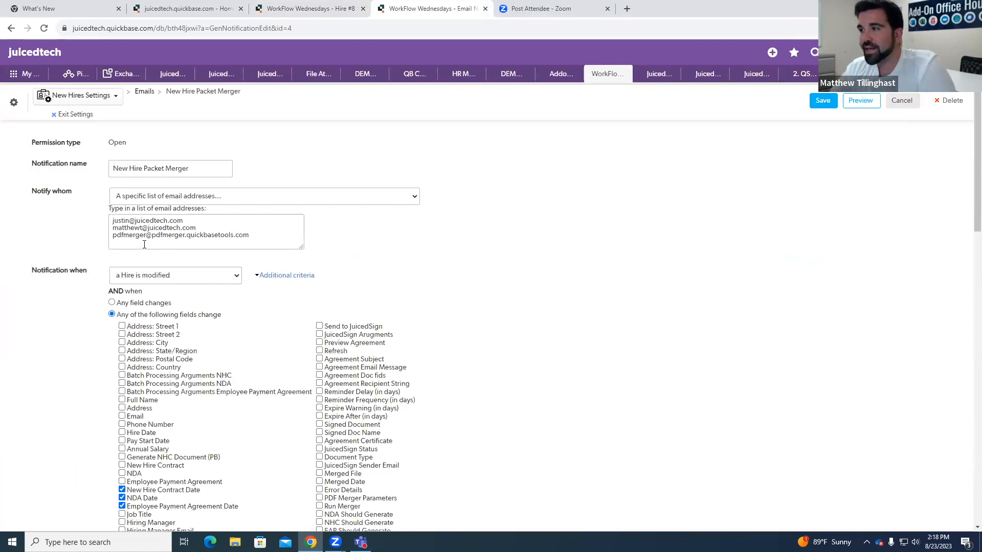
Step: Examine the notification's PDF merger recipient address, the three date fields that trigger it, and its date conditions
drag(113, 235, 257, 236)
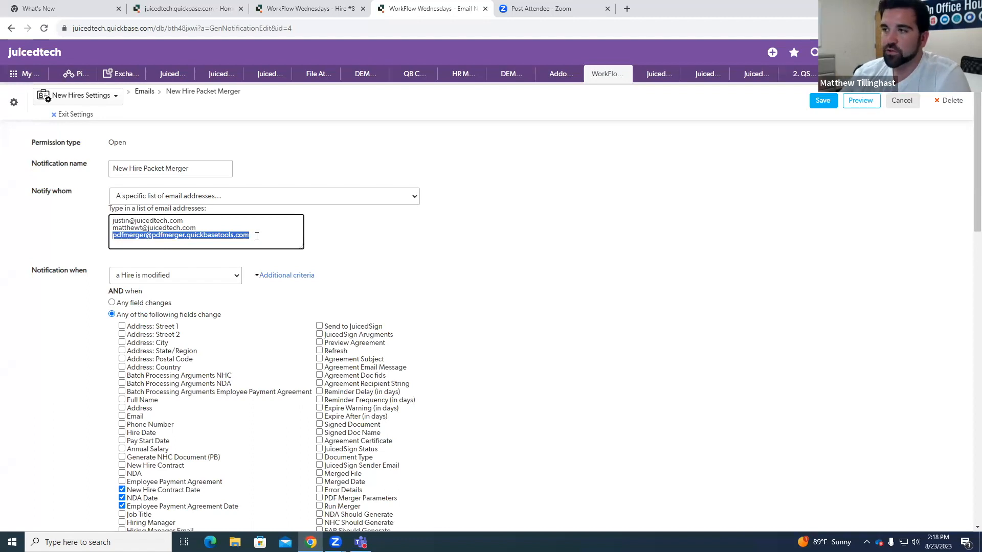
click(397, 241)
scroll(401, 241, down, 3)
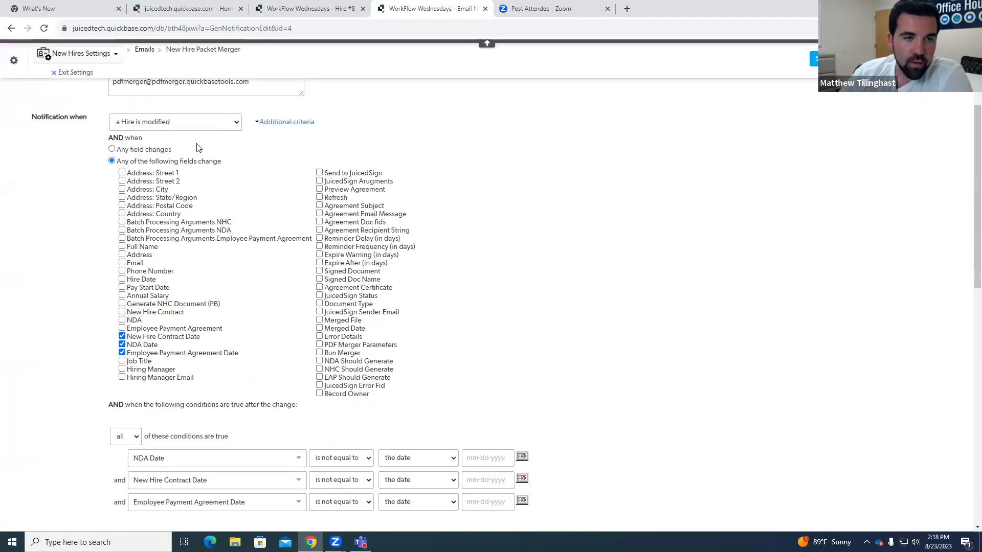
scroll(192, 173, down, 1)
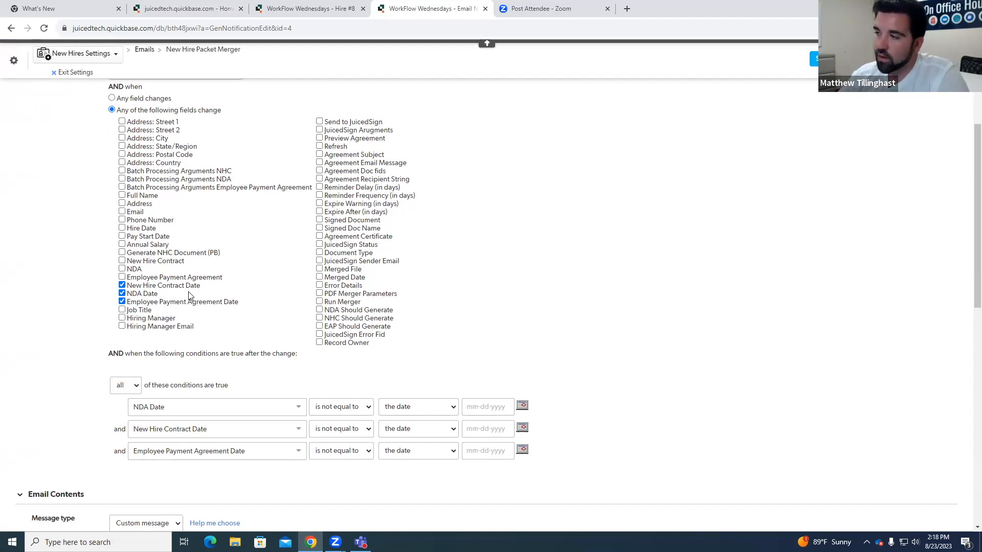
scroll(312, 296, down, 2)
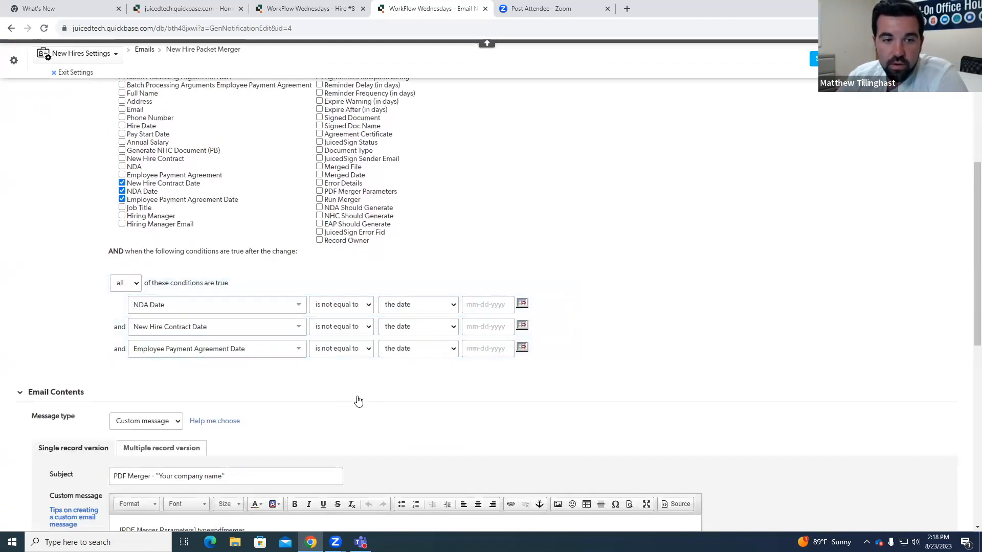
scroll(358, 401, down, 3)
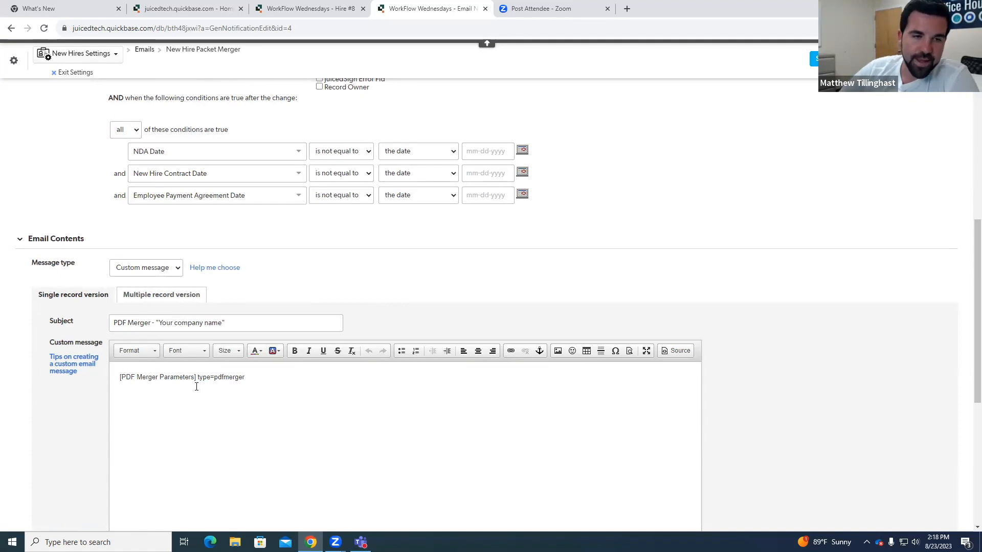
Step: Examine the notification's custom message, highlighting the type=pdfmerger text after the PDF Merger Parameters field marker
drag(244, 377, 198, 372)
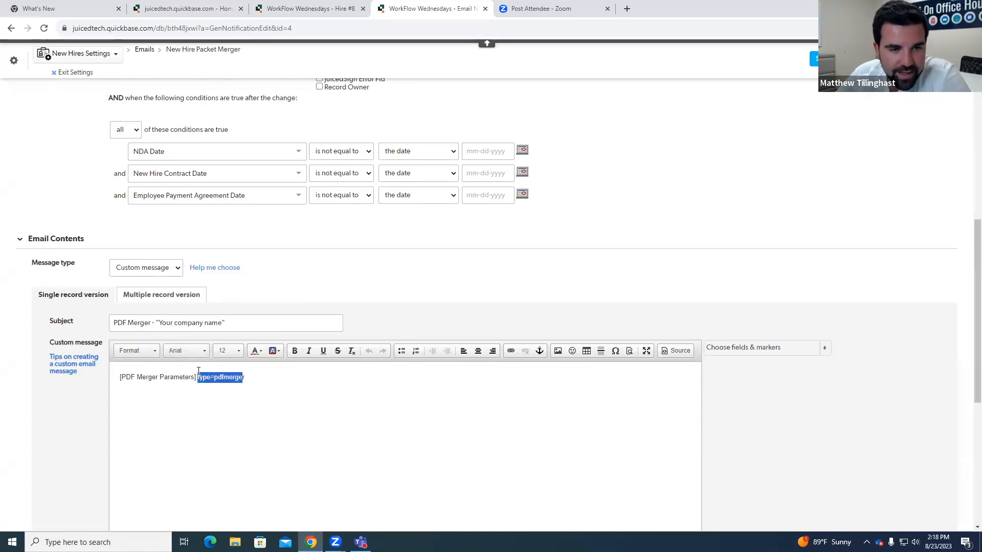
click(255, 379)
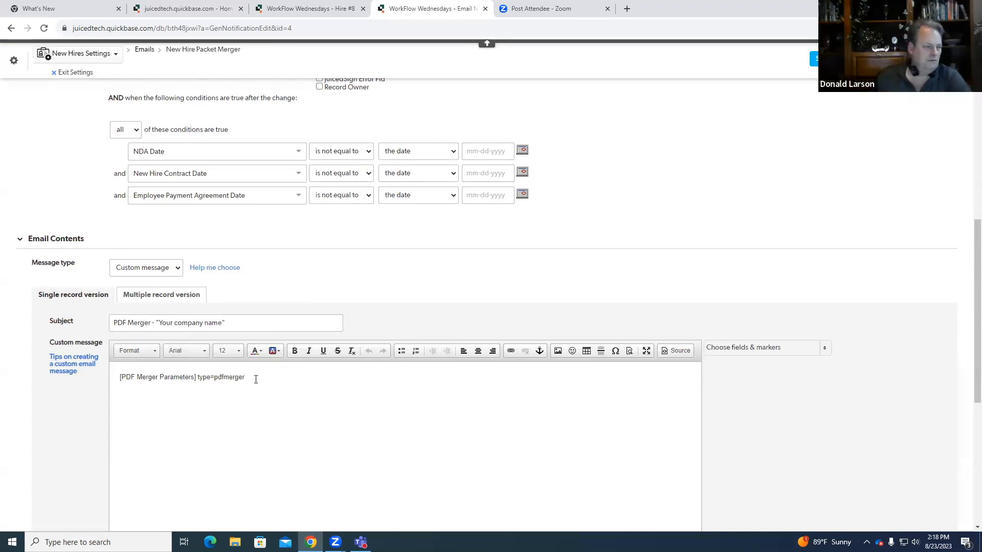
drag(247, 379, 218, 377)
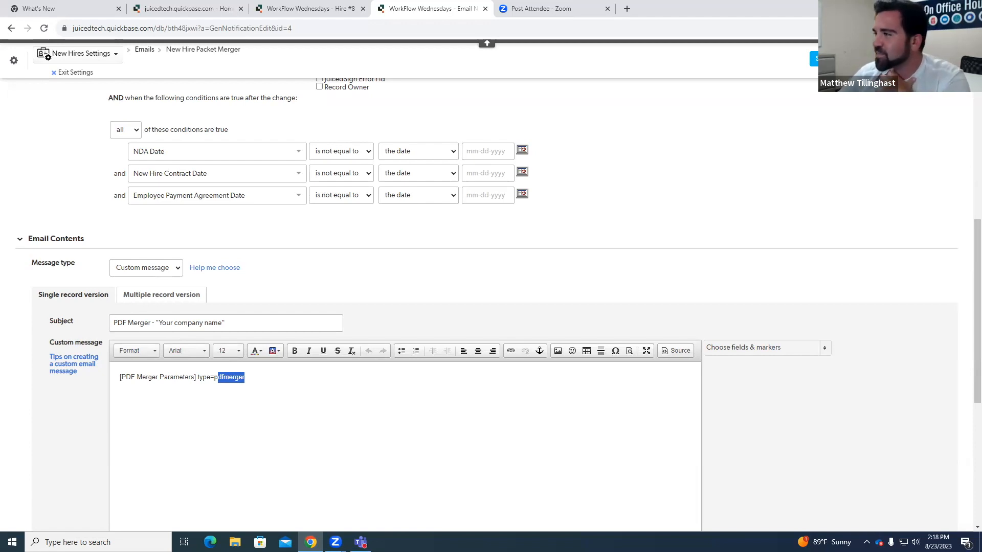
click(241, 377)
mouse_move(246, 378)
mouse_down()
mouse_move(215, 377)
mouse_move(245, 376)
mouse_up()
click(217, 378)
click(246, 376)
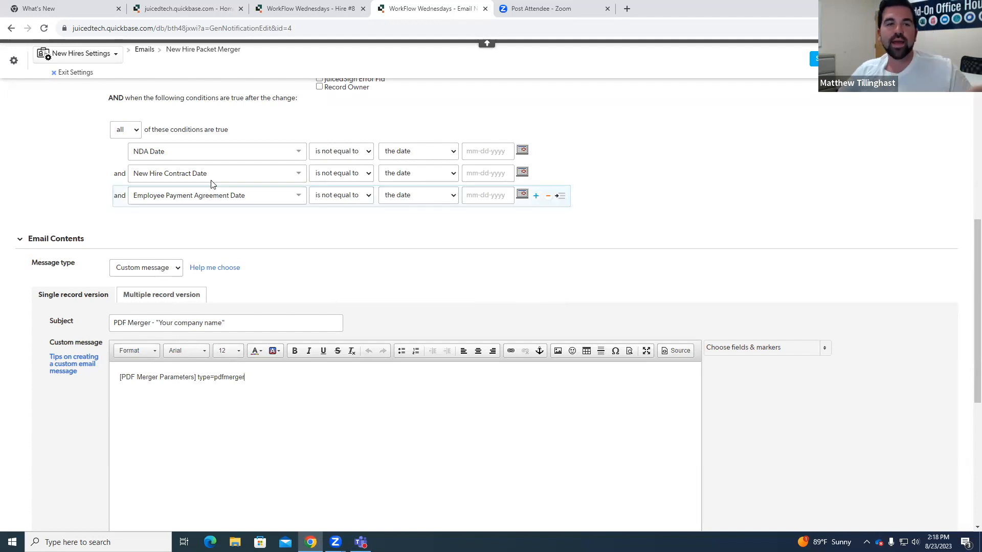
scroll(328, 271, up, 7)
scroll(308, 323, down, 6)
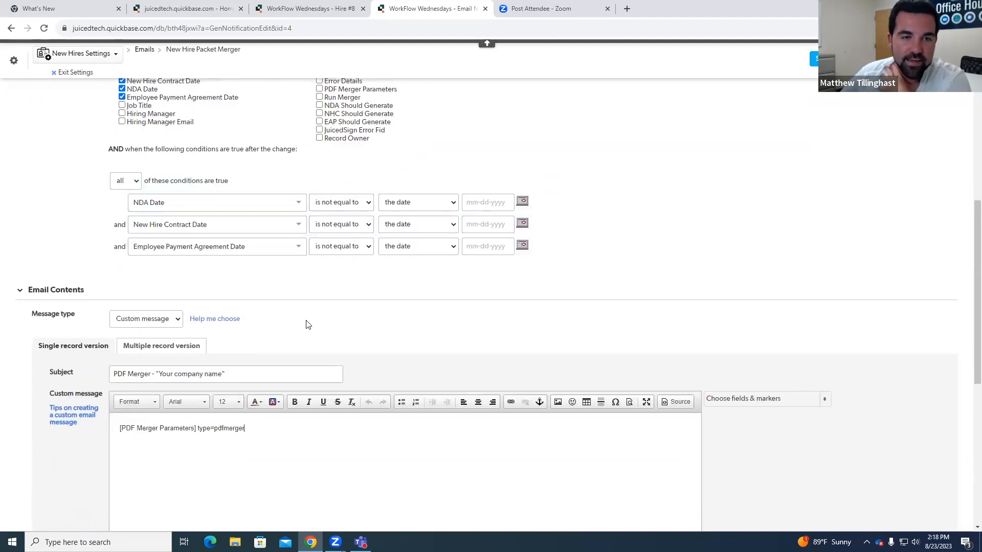
drag(198, 428, 245, 428)
click(246, 428)
click(196, 428)
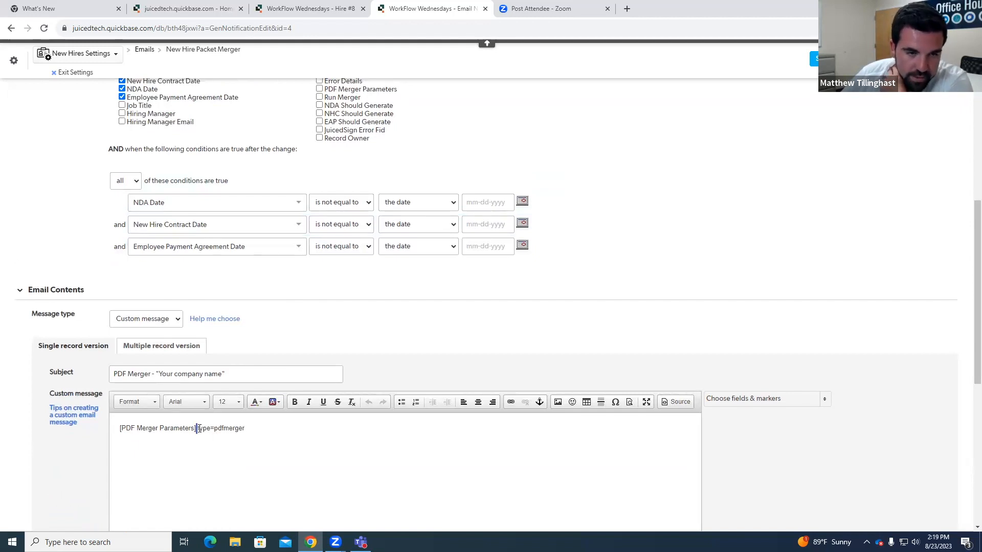
Step: Go back to the Hire #8 record, open the PDF Merger Parameters field's settings, and enlarge the formula box
scroll(240, 333, up, 3)
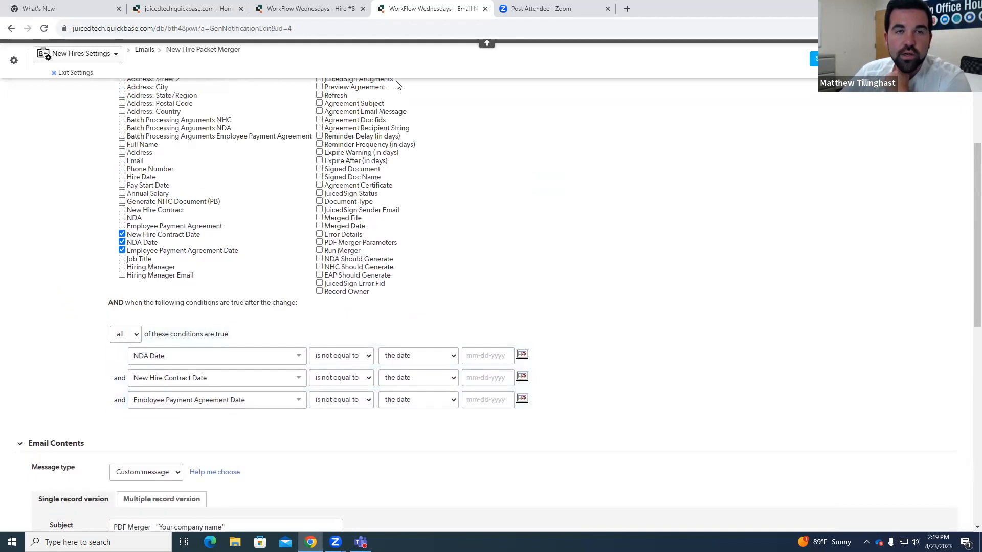
scroll(252, 241, down, 7)
scroll(323, 219, up, 4)
scroll(323, 219, up, 1)
click(341, 10)
click(728, 309)
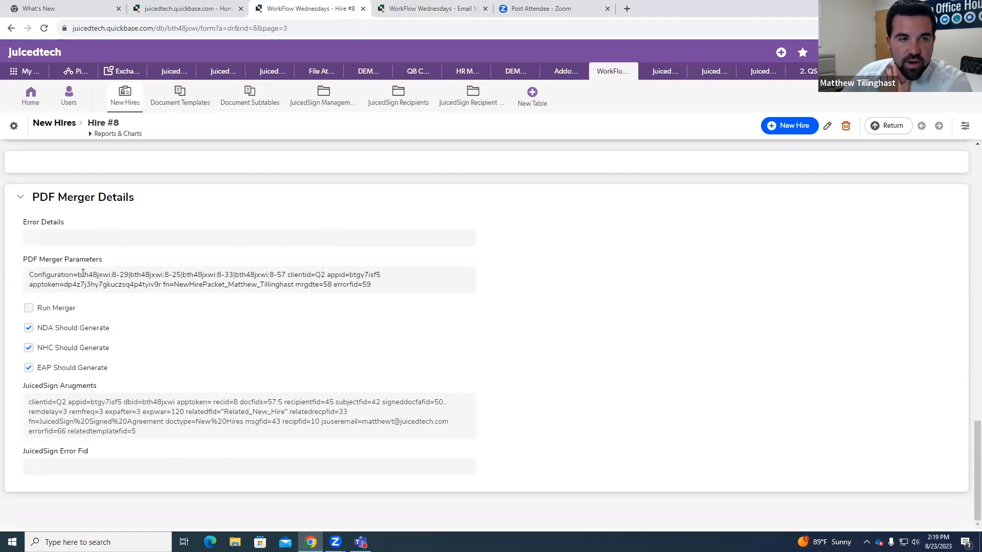
right_click(115, 286)
click(154, 318)
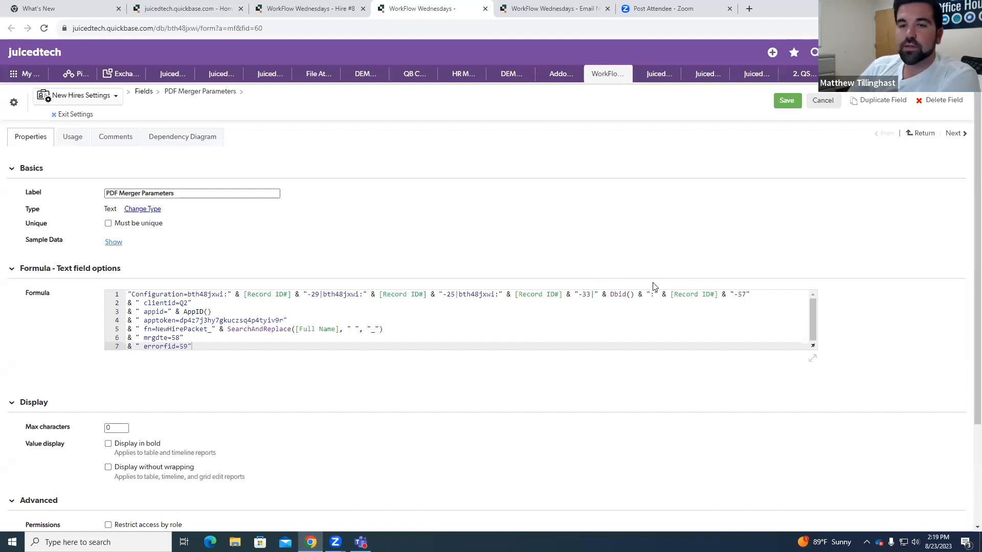
drag(814, 348, 850, 362)
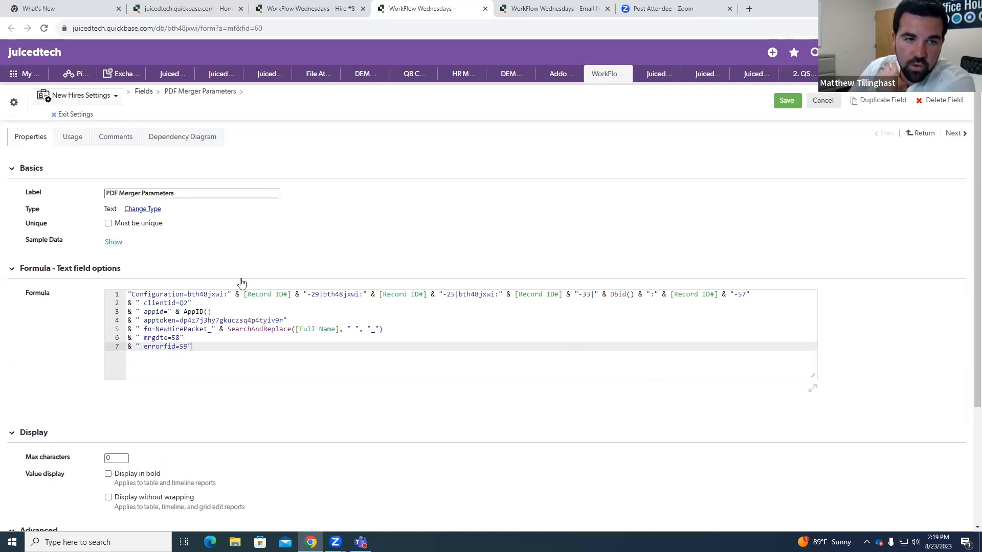
Step: Examine the start of the PDF Merger Parameters formula, highlighting the Configuration keyword and the first table ID
drag(132, 295, 185, 295)
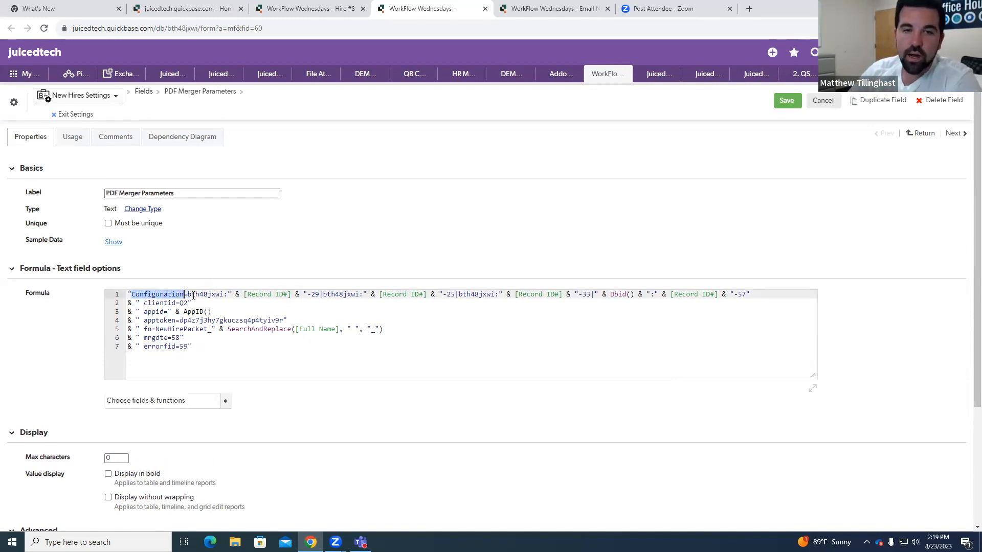
click(214, 304)
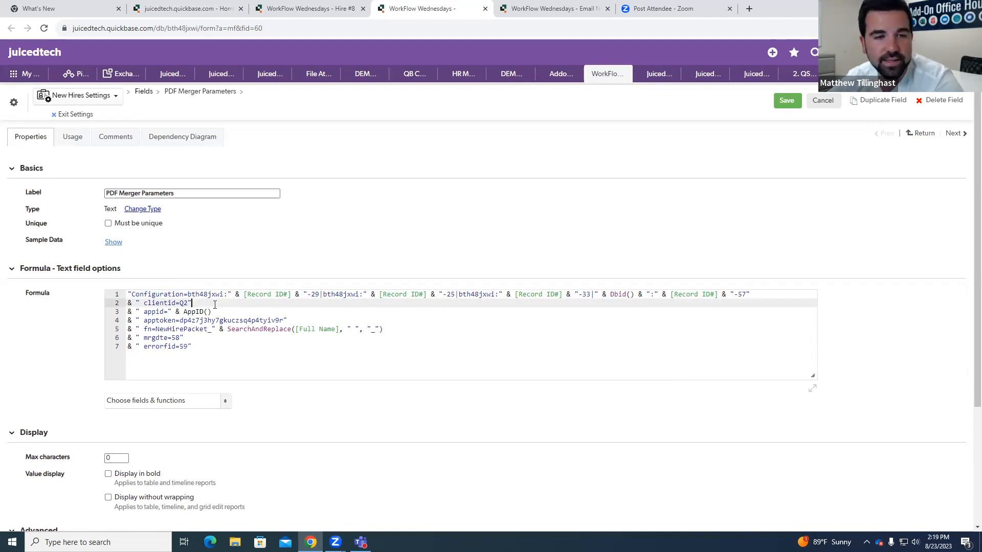
click(190, 295)
drag(190, 295, 224, 295)
click(229, 295)
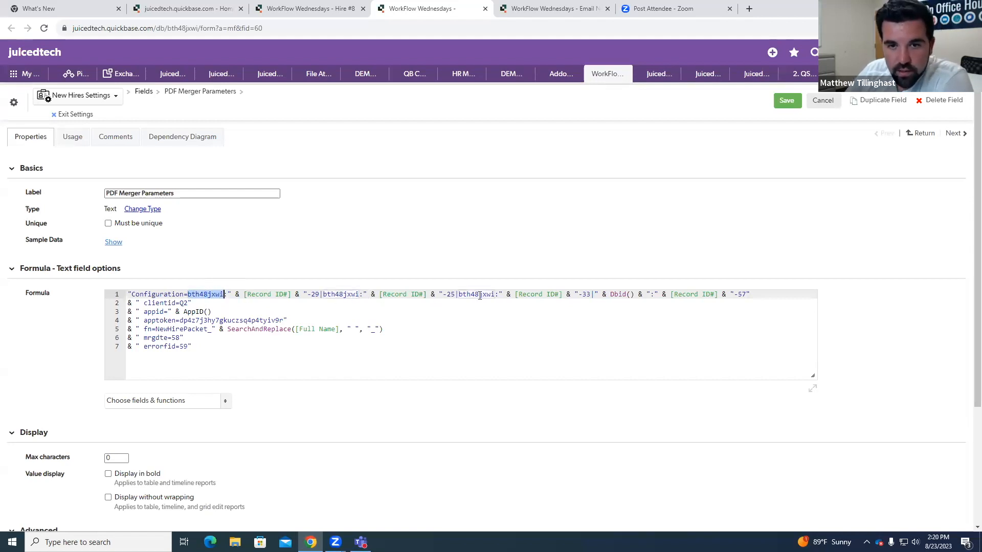
click(224, 296)
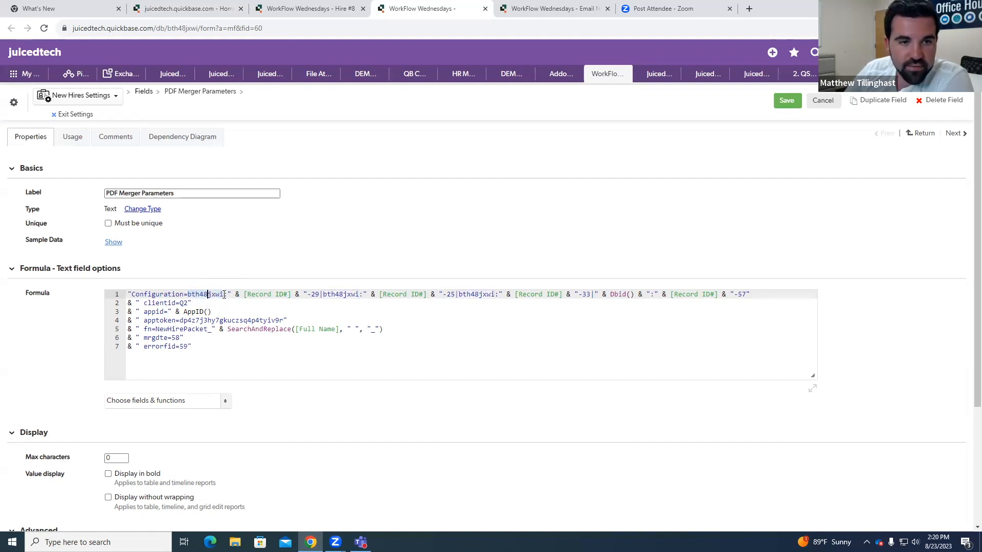
drag(224, 295, 188, 295)
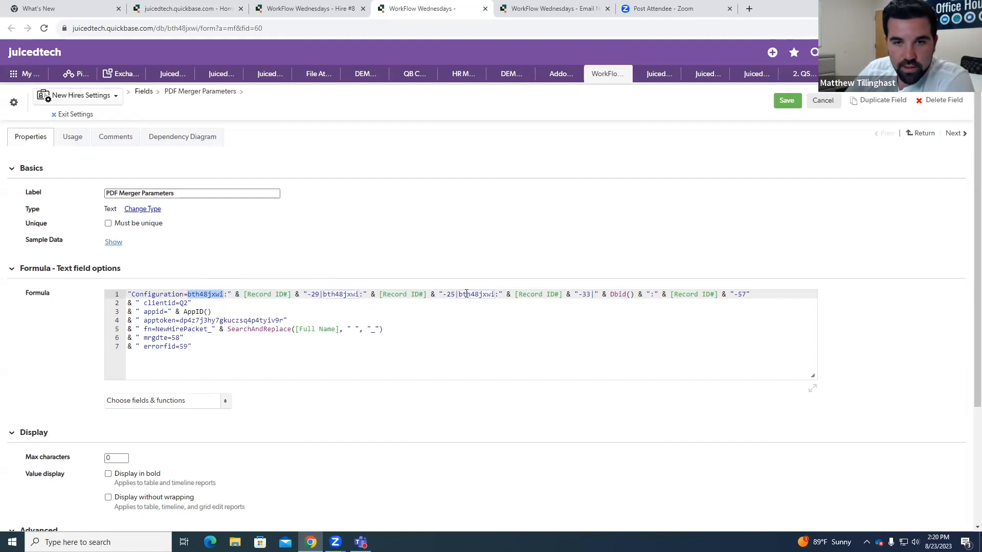
double_click(450, 295)
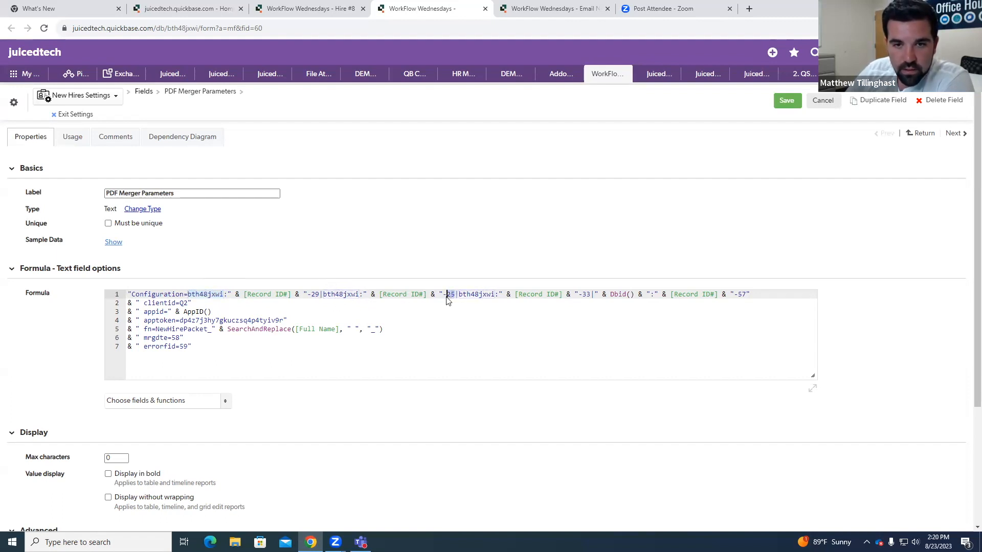
click(482, 295)
drag(187, 295, 225, 295)
click(243, 295)
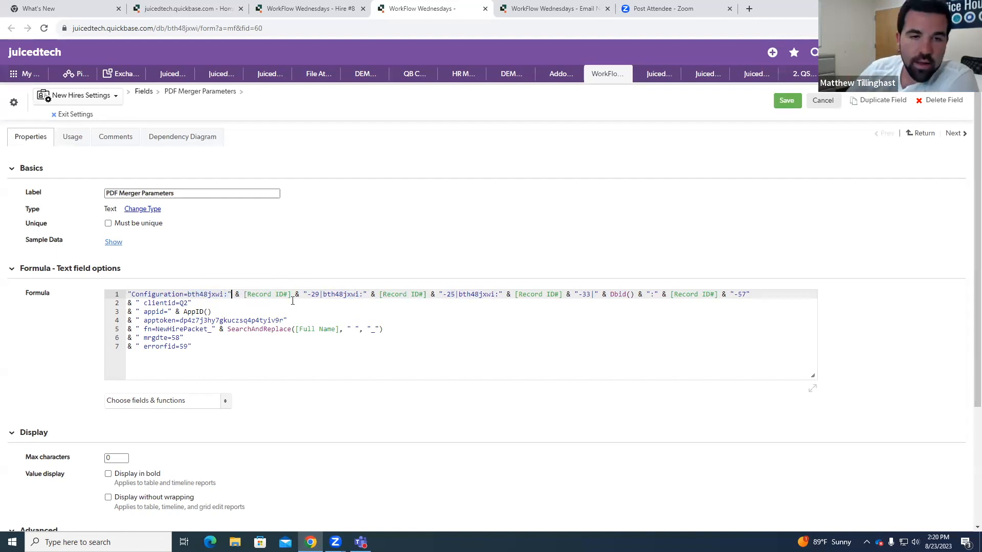
Step: Highlight -29 in the formula and look up the NDA attachment's field ID in the Hire #8 record's onboarding documents
drag(307, 296, 326, 299)
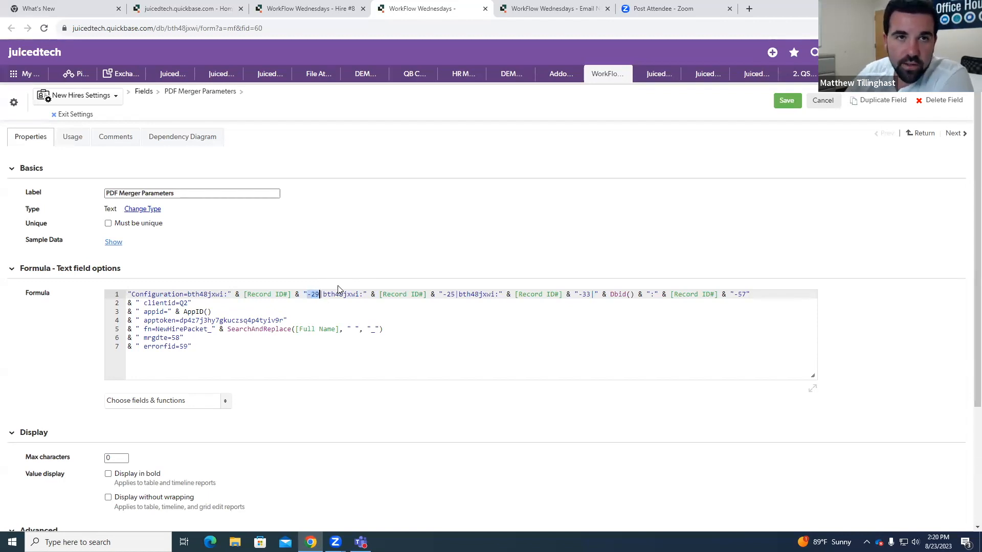
click(307, 9)
scroll(167, 312, up, 1)
scroll(167, 312, up, 15)
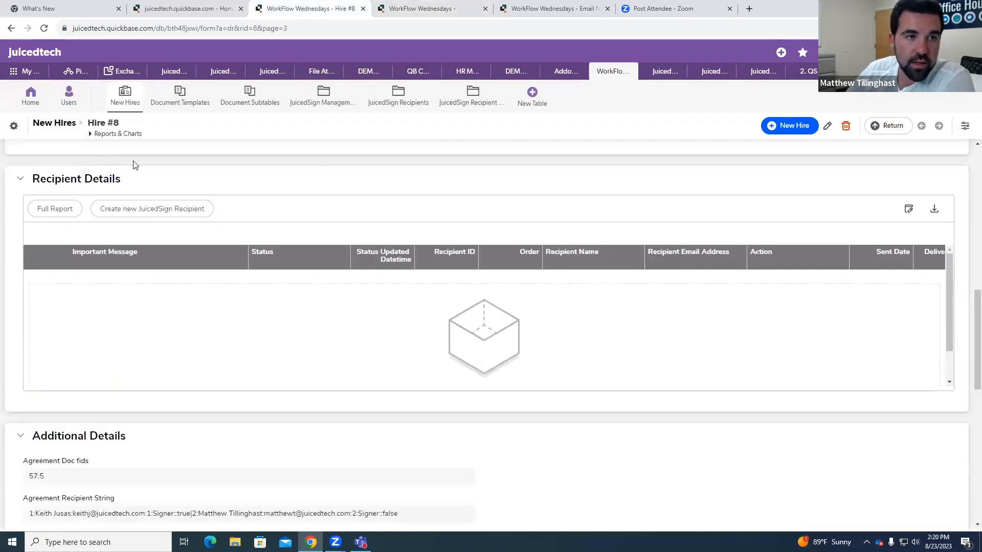
click(149, 159)
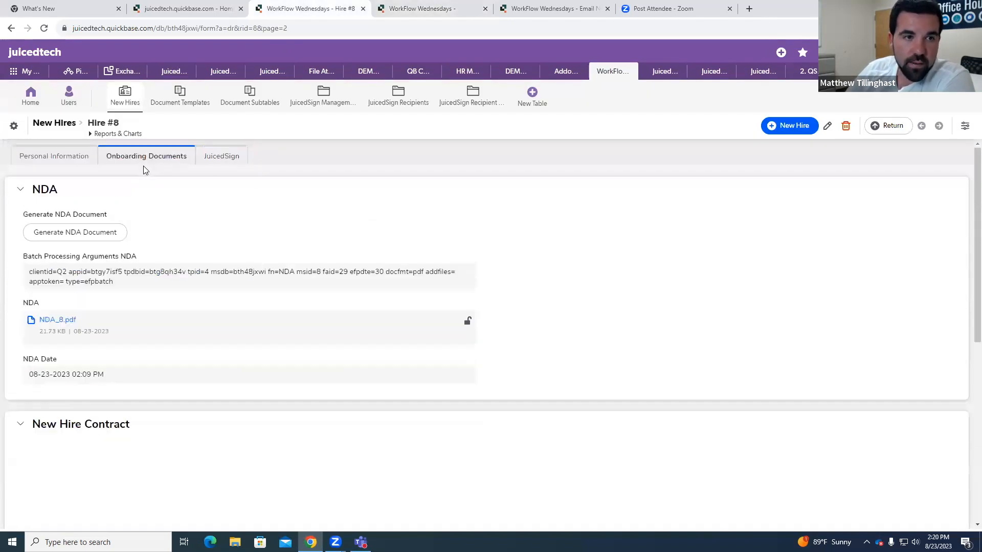
scroll(175, 199, down, 2)
right_click(157, 221)
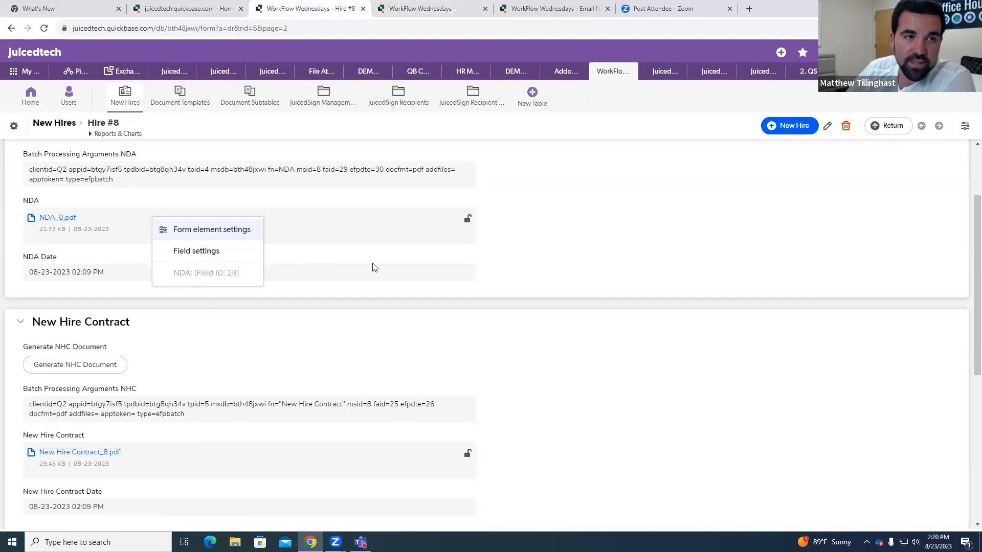
click(420, 8)
click(369, 314)
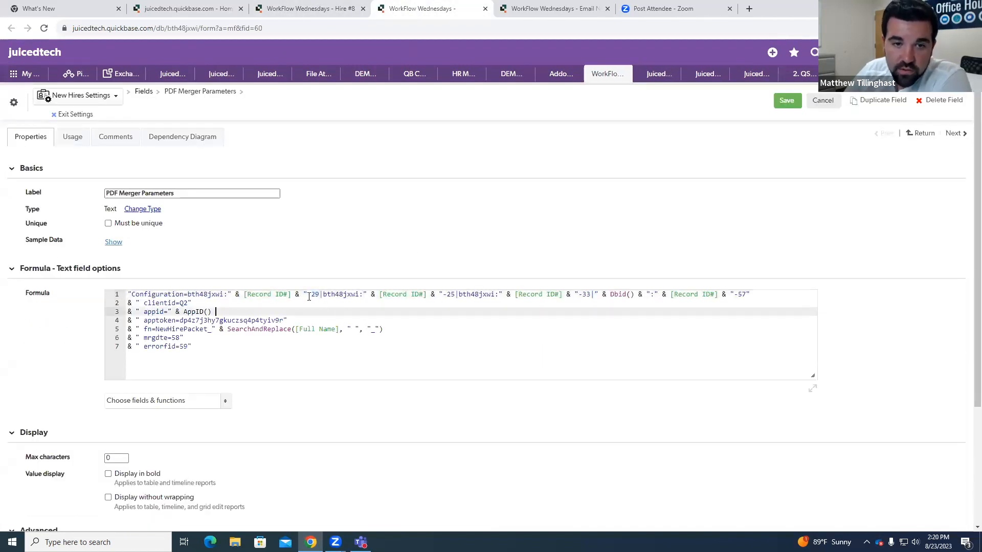
Step: Highlight the formula's first document segment through -29, and the table ID that starts the second segment
drag(184, 294, 320, 294)
click(321, 293)
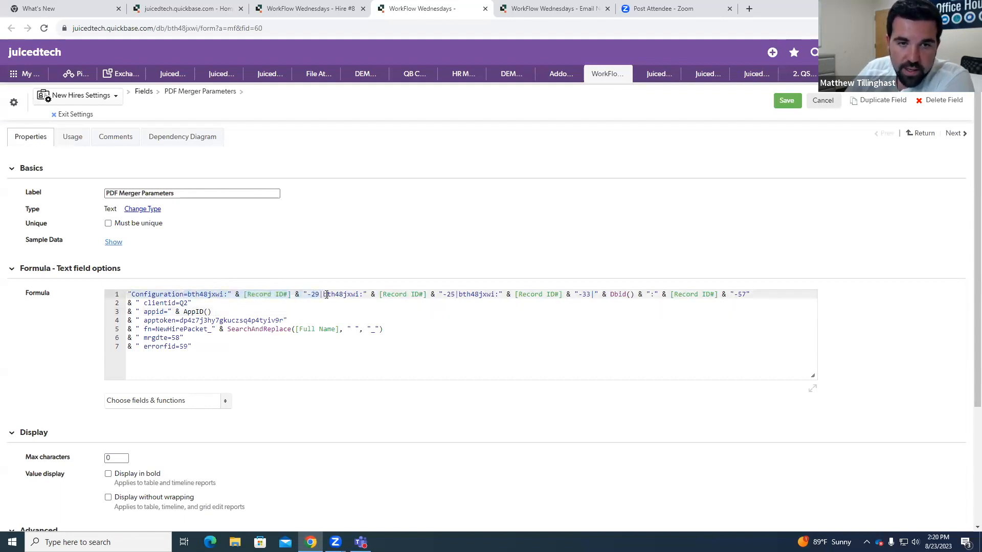
click(356, 303)
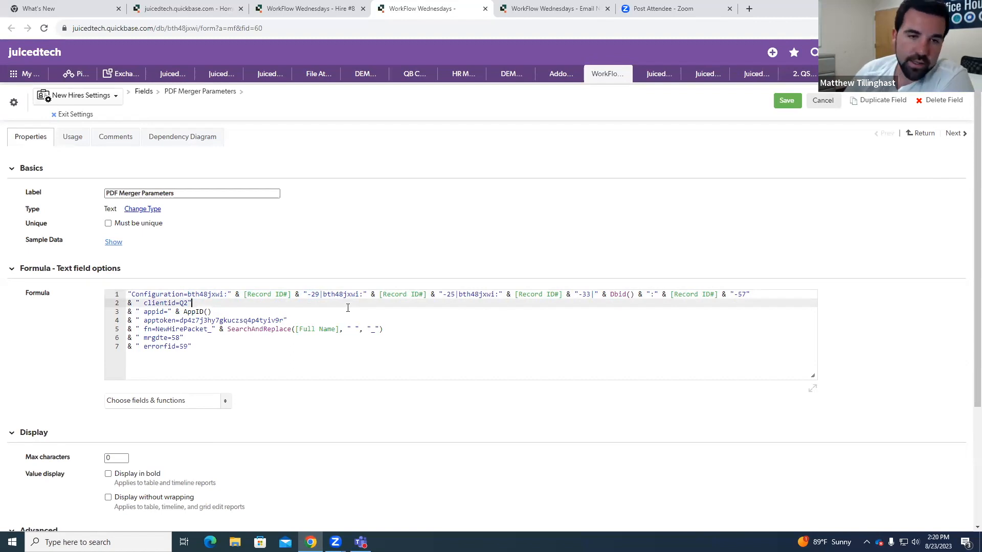
click(332, 295)
drag(333, 295, 360, 293)
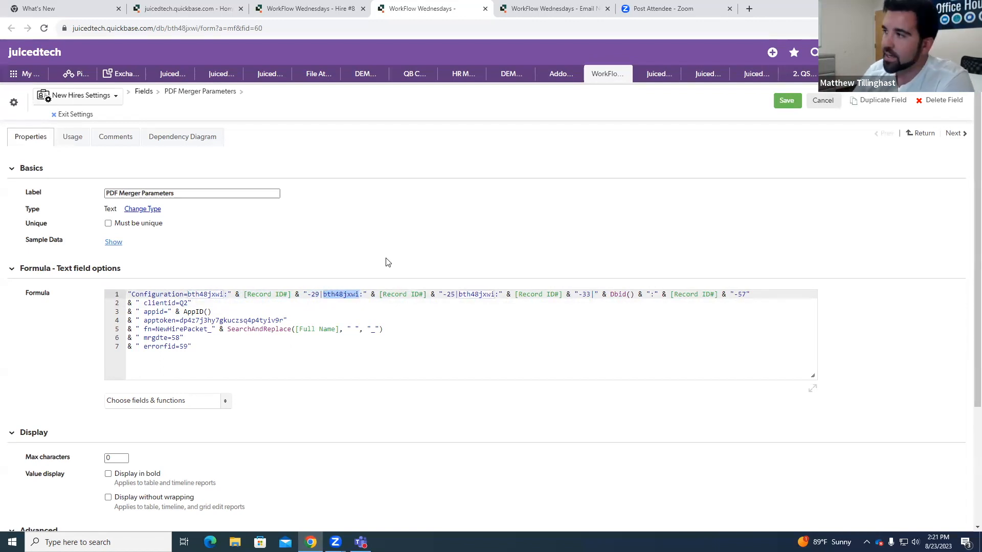
Step: Examine the second document segment of the formula, highlighting its [Record ID#] reference and marking the -25 field ID
click(353, 305)
drag(360, 295, 427, 294)
click(440, 296)
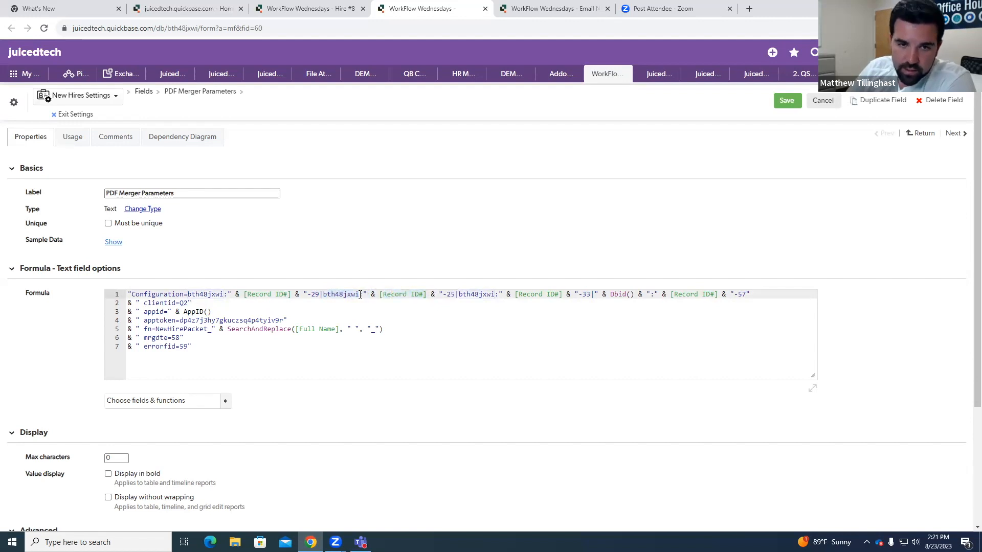
click(380, 295)
drag(380, 296, 432, 295)
click(448, 296)
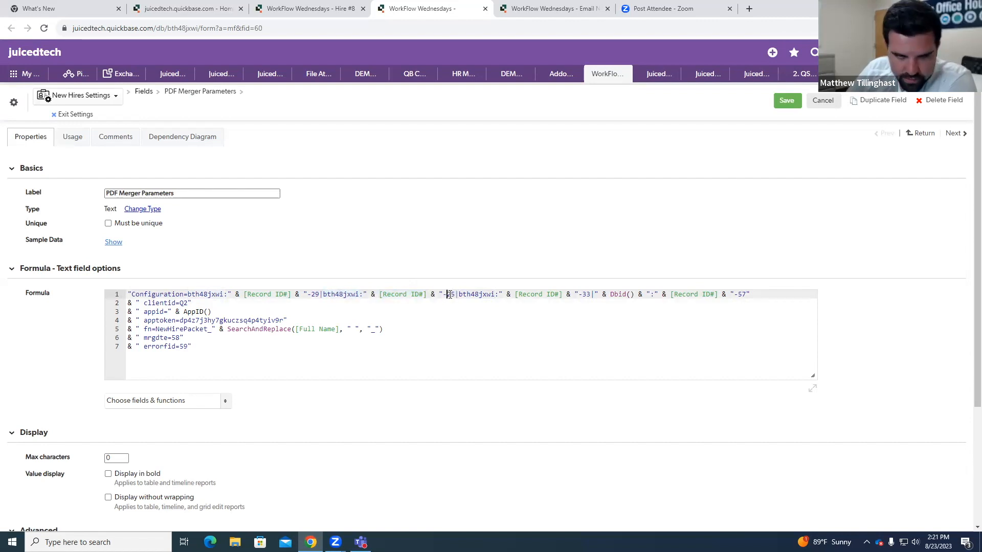
Step: Look up the New Hire Contract attachment's field ID on the Hire #8 record and return to the formula
click(307, 8)
scroll(307, 317, down, 1)
scroll(301, 316, down, 2)
right_click(209, 306)
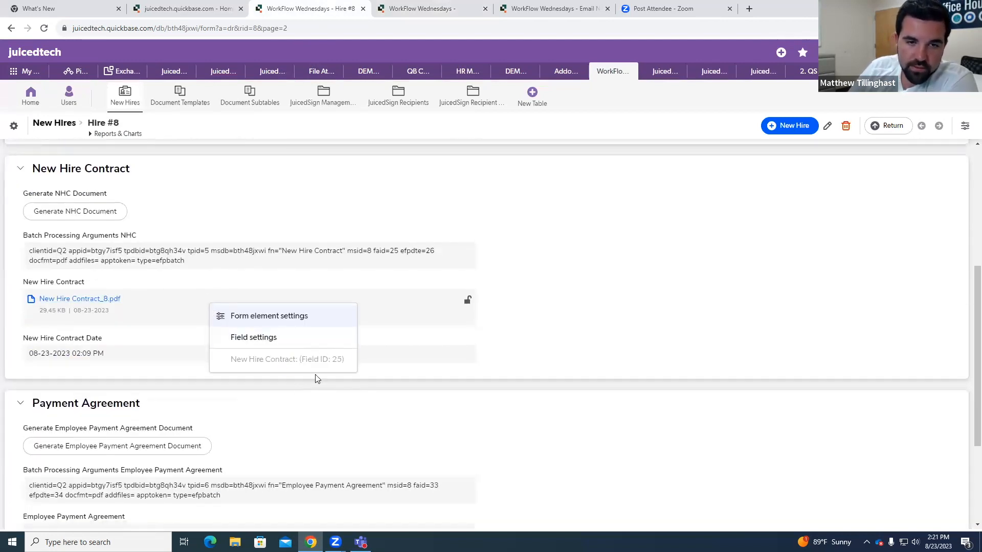
click(431, 5)
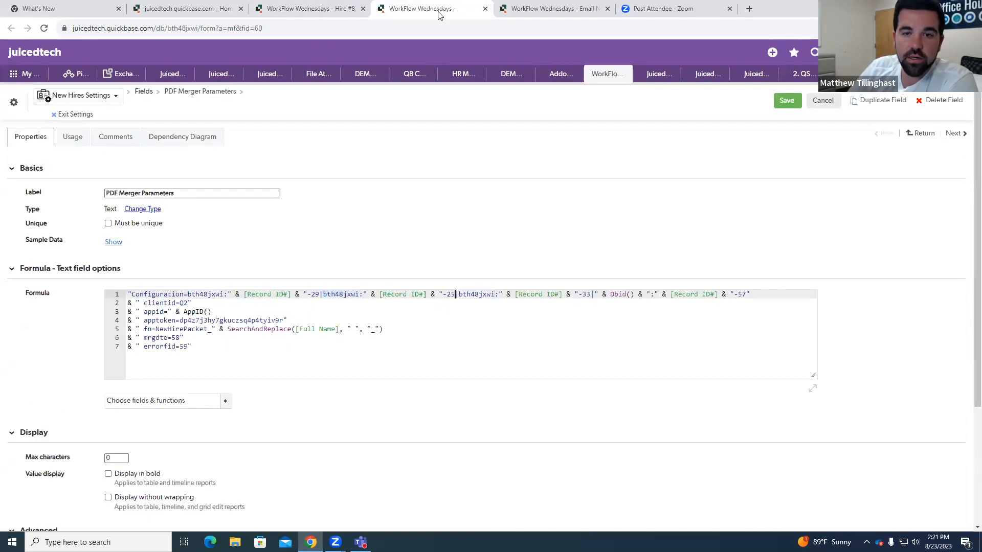
Step: Highlight 33 in the third document segment and look up the Employee Payment Agreement attachment's field ID on the Hire #8 record
click(459, 296)
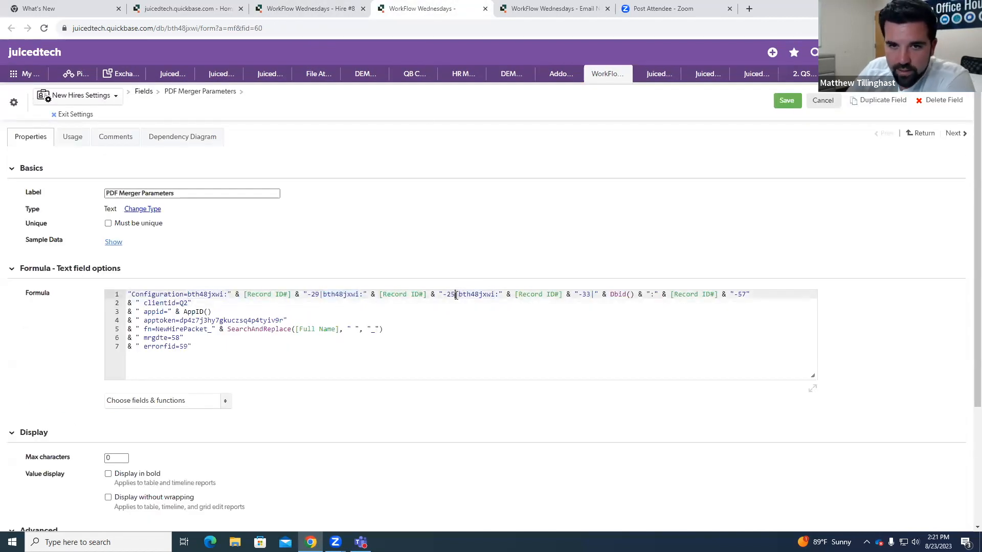
double_click(587, 294)
click(333, 4)
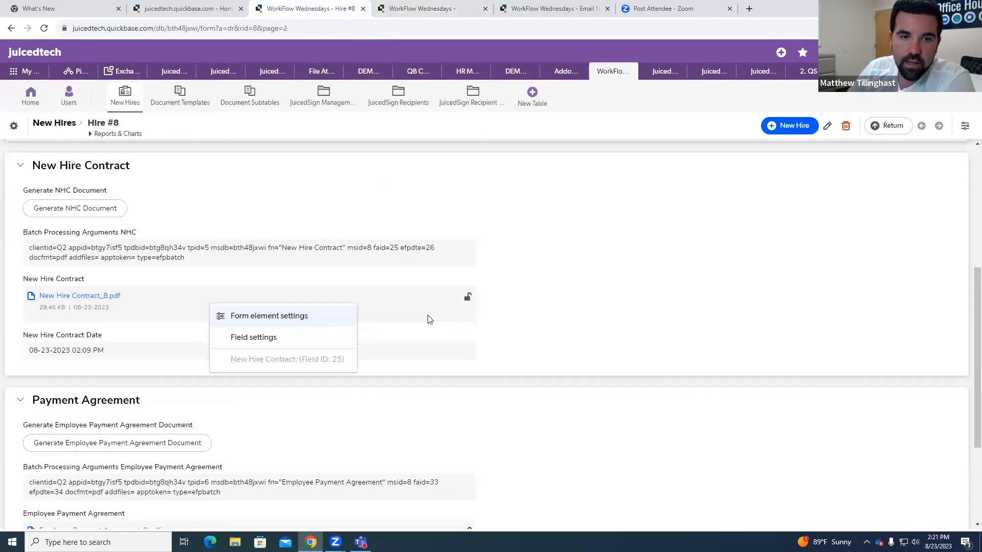
scroll(546, 320, down, 3)
right_click(231, 374)
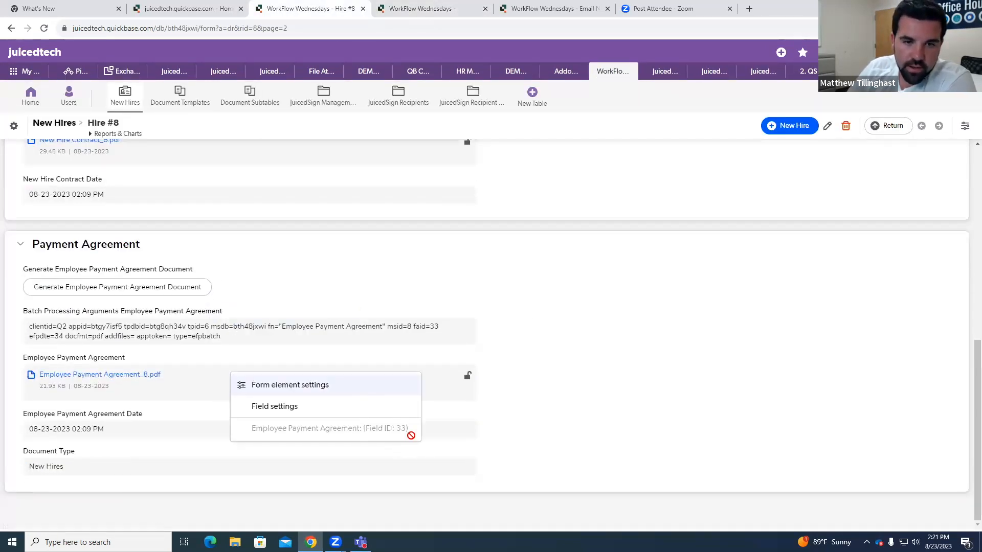
click(460, 7)
click(561, 308)
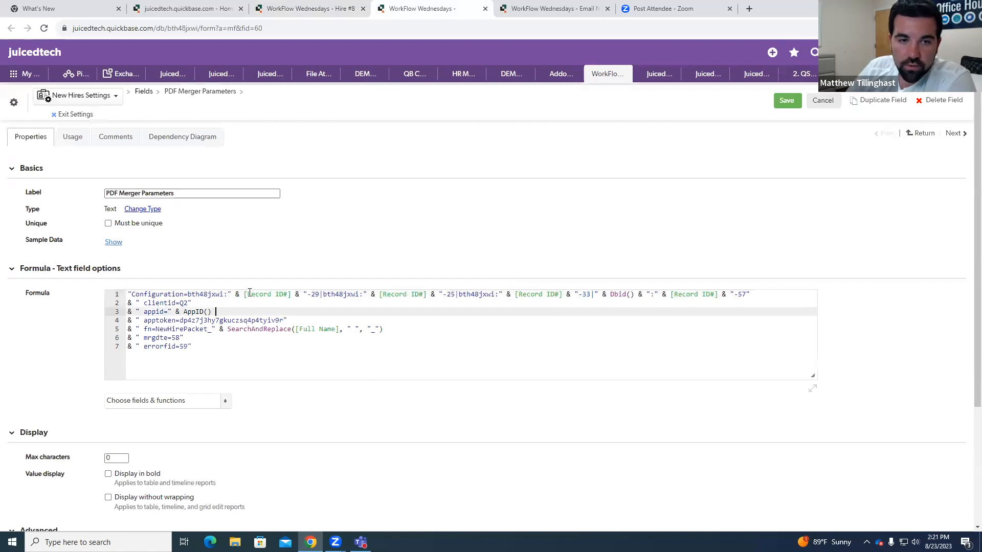
Step: Examine the last segment of the Configuration line, highlighting Dbid(), [Record ID#] and the -57 destination field ID
drag(635, 295, 607, 295)
click(647, 296)
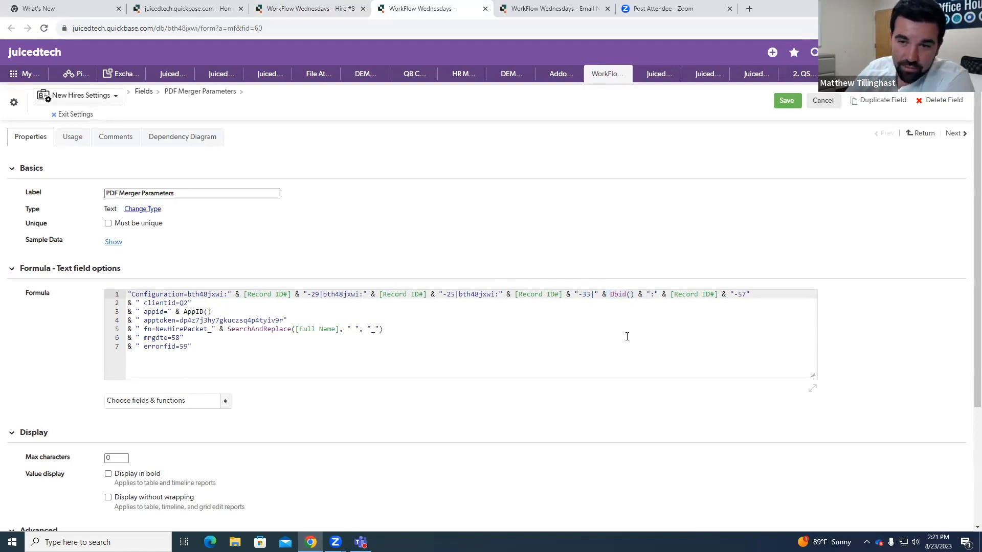
click(654, 295)
drag(674, 297, 720, 297)
click(750, 295)
drag(591, 295, 751, 295)
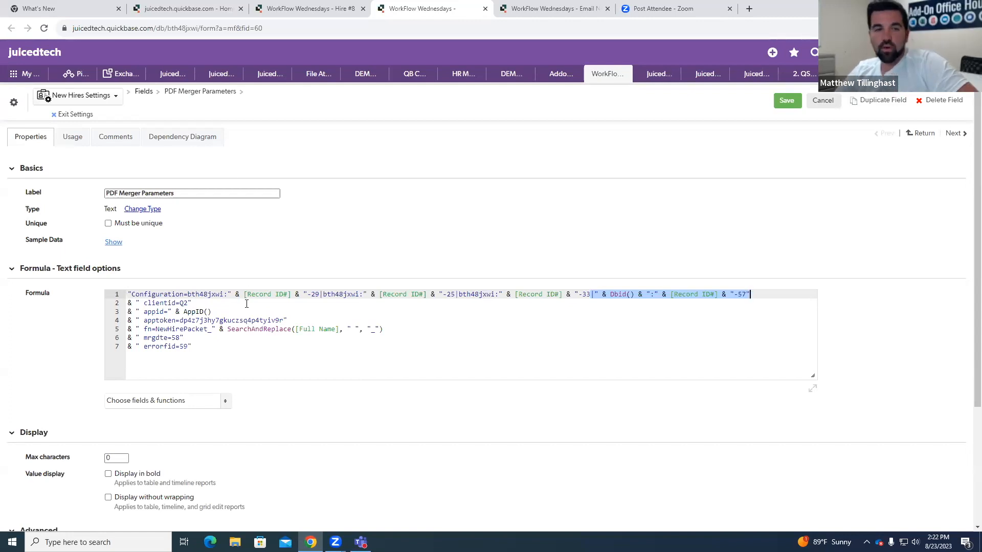
click(602, 294)
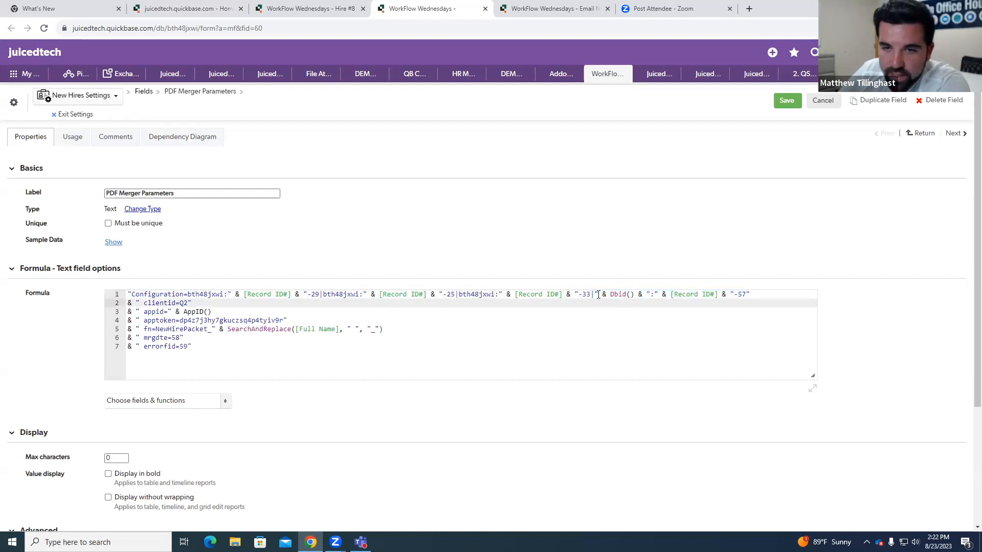
drag(619, 292, 730, 295)
click(751, 294)
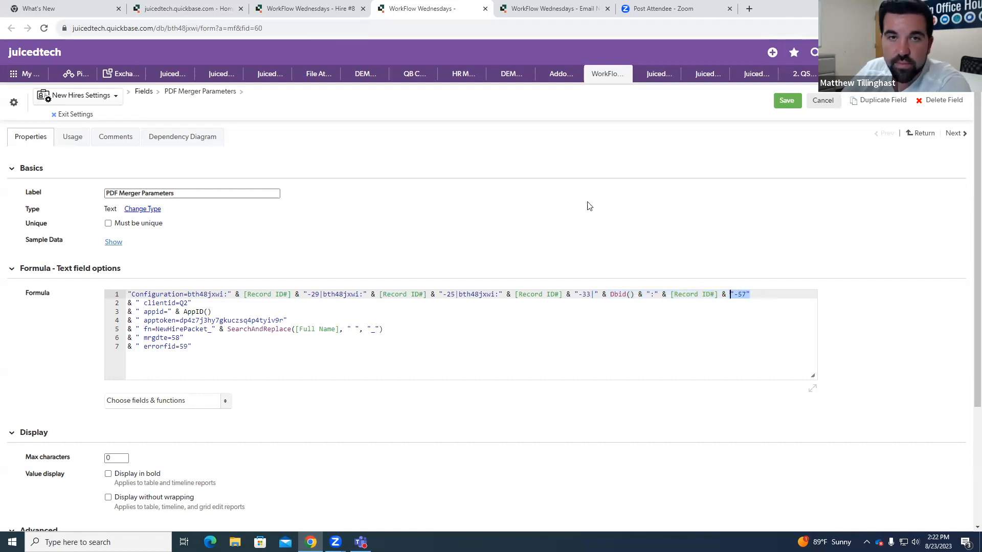
Step: Look up the Merged File field's ID in the Hire #8 record's JuicedSign section and return to the formula
click(319, 4)
scroll(385, 237, up, 10)
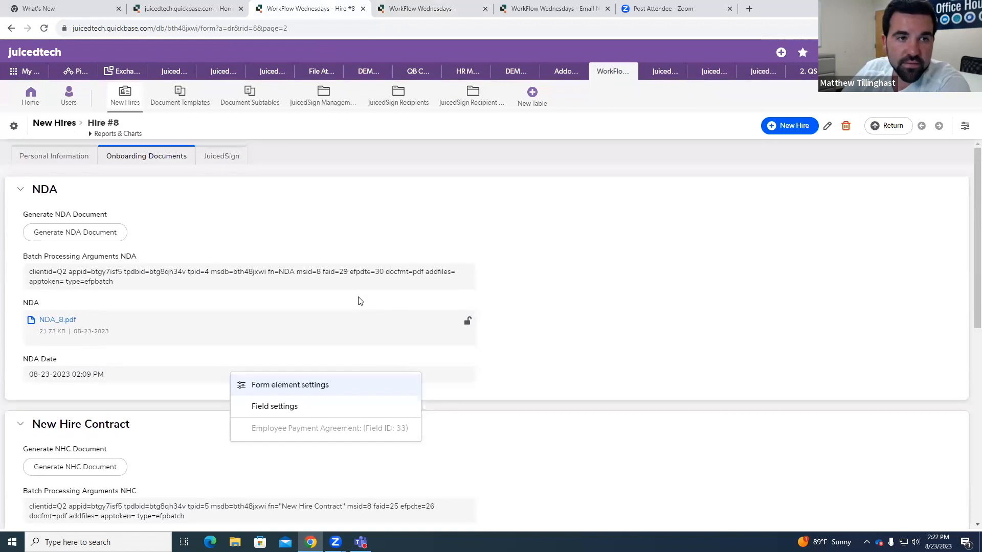
click(231, 161)
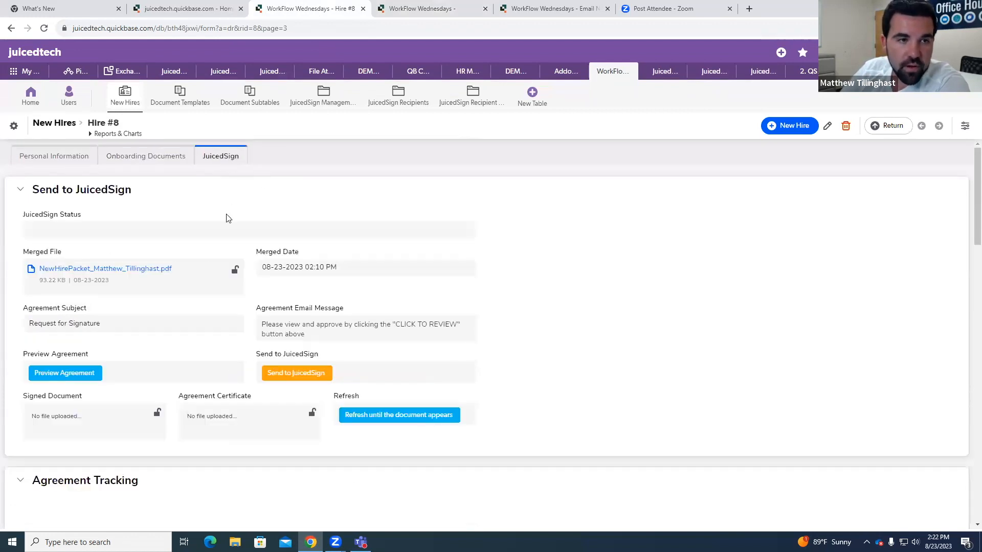
right_click(214, 280)
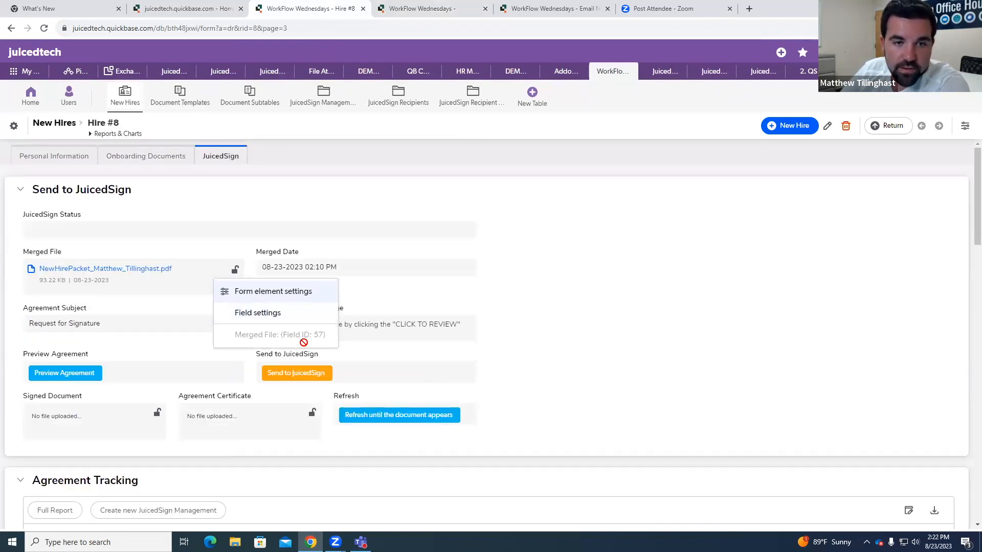
click(393, 7)
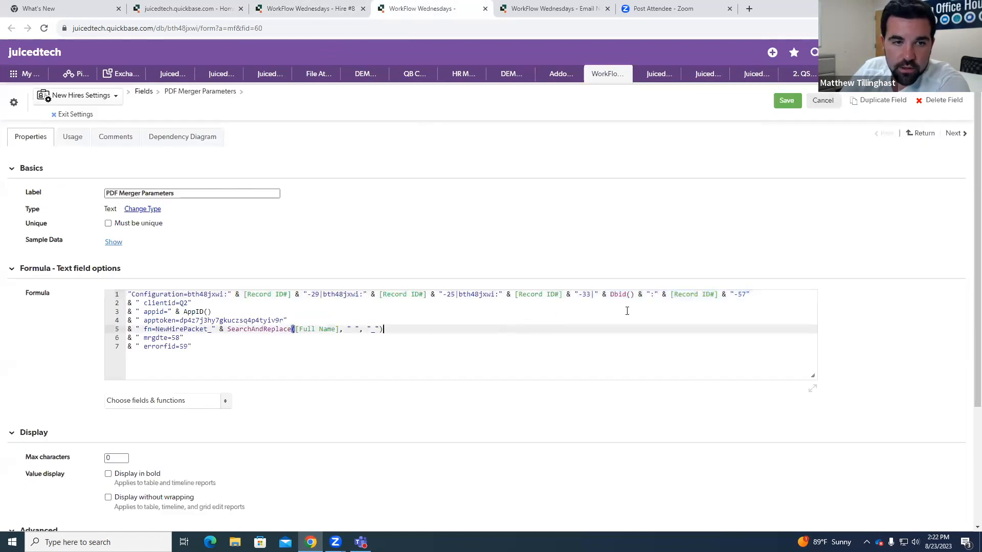
Step: Highlight the whole Configuration line of the formula, followed by its clientid, appid and apptoken lines
drag(128, 294, 757, 295)
click(757, 295)
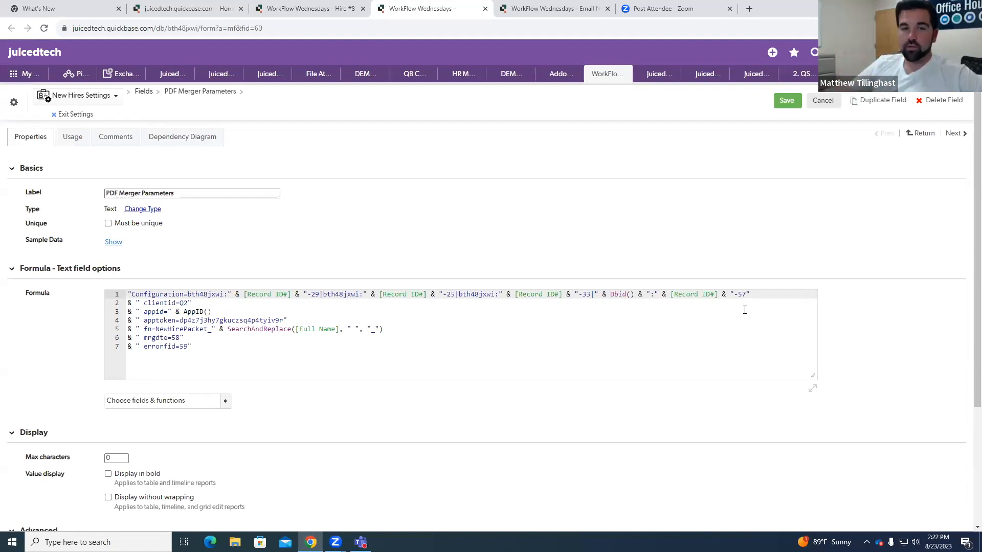
click(144, 303)
key(shift+End)
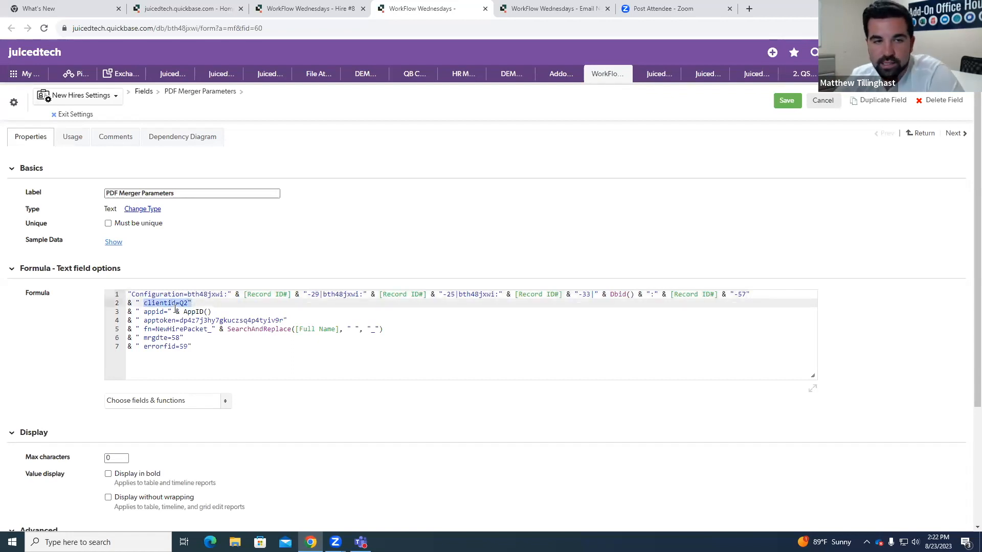
drag(144, 311, 216, 311)
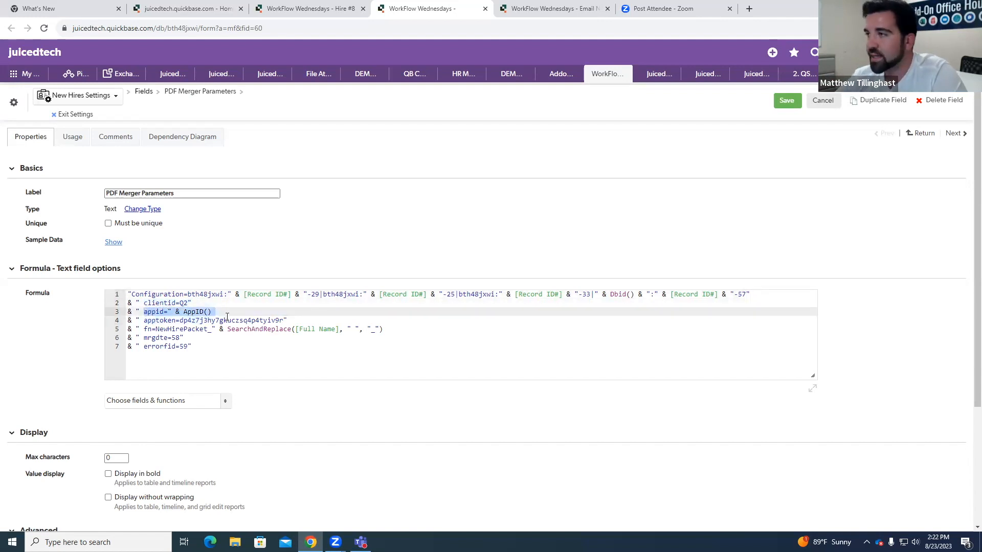
click(206, 320)
drag(144, 321, 291, 321)
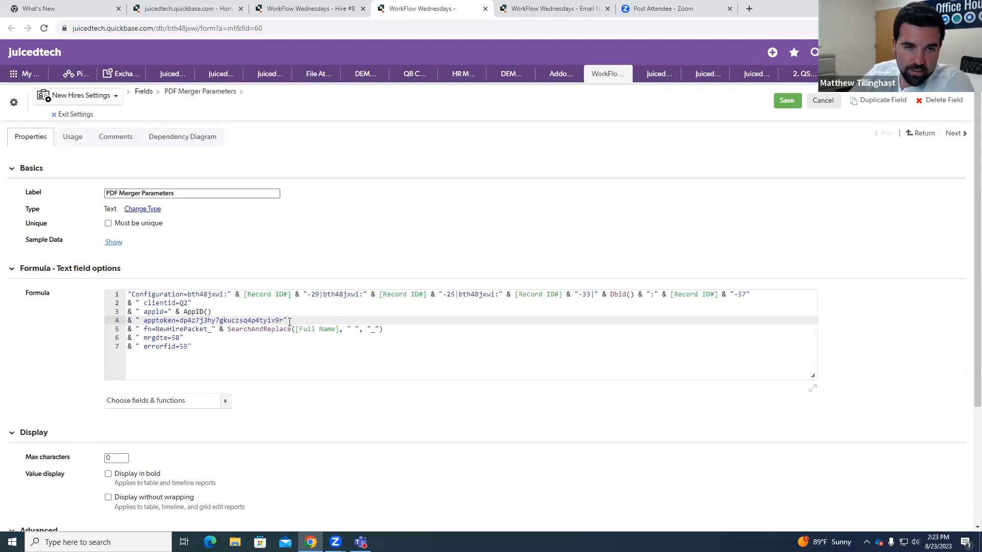
Step: Highlight the parts of the formula's file-name line: fn=NewHirePacket_ and the SearchAndReplace on [Full Name] that swaps spaces for underscores
click(152, 329)
drag(158, 331, 214, 332)
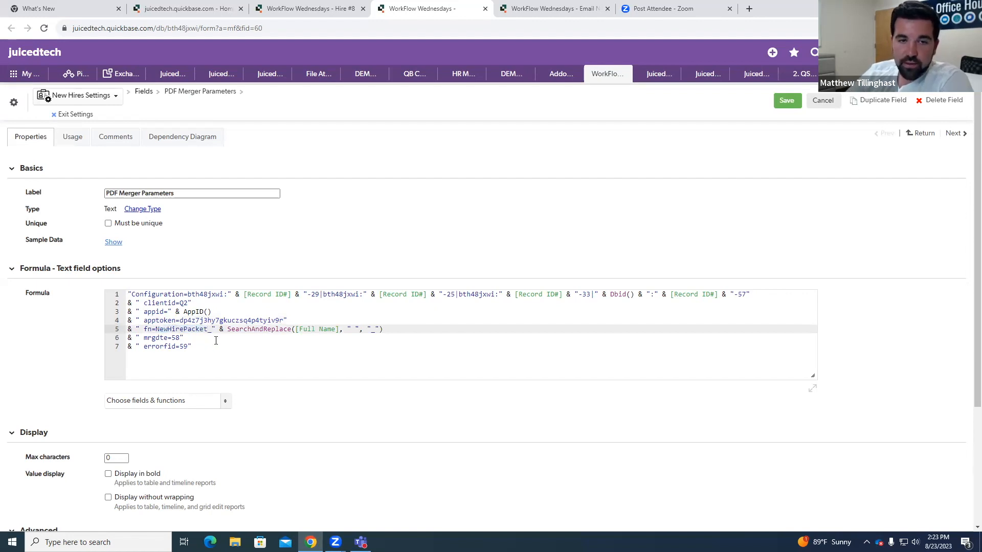
drag(228, 330, 328, 330)
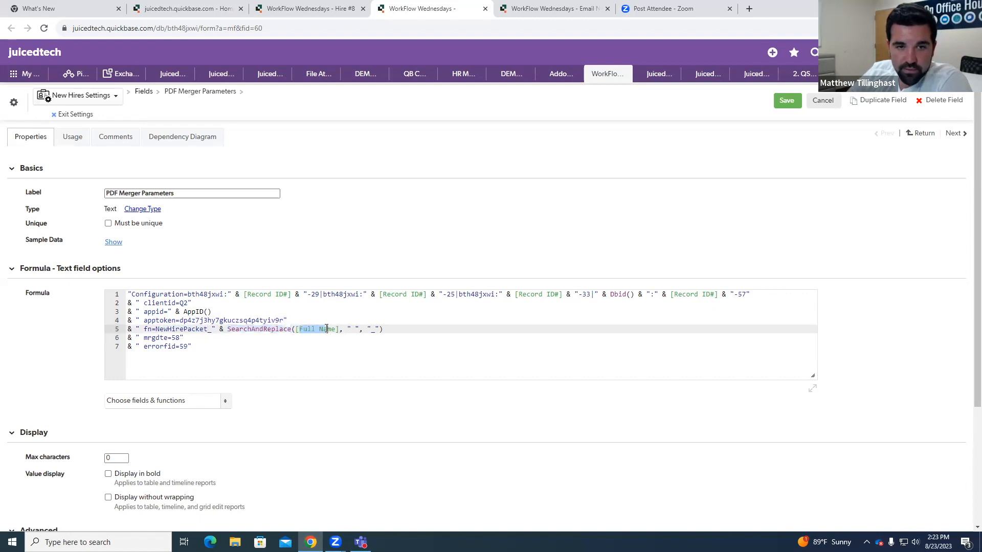
click(353, 329)
click(387, 330)
drag(209, 329, 392, 332)
click(391, 331)
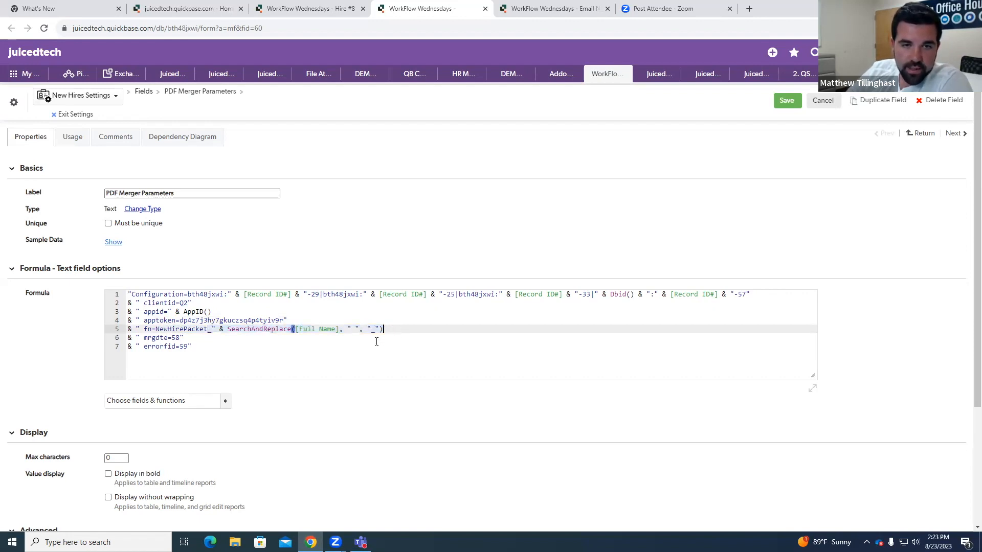
Step: Highlight the mrgdte=58 and errorfid=59 lines of the formula, exit the field settings and return to the Hire #8 record
drag(144, 337, 186, 348)
click(193, 348)
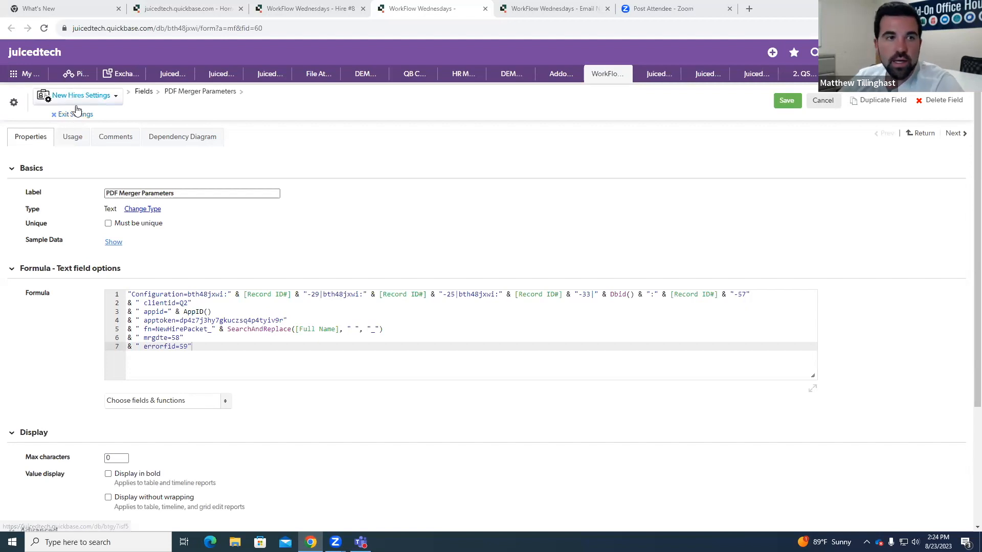
click(76, 115)
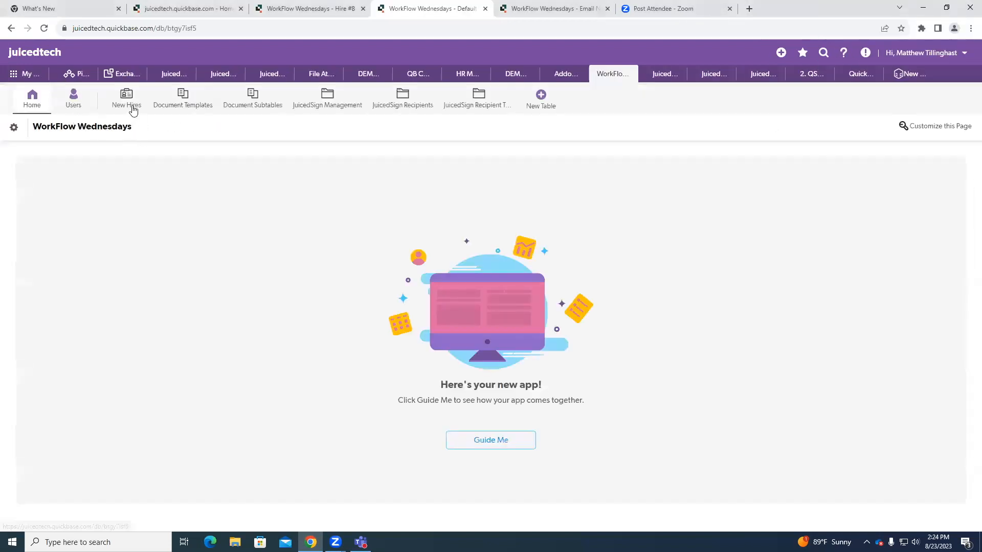
click(485, 9)
click(592, 259)
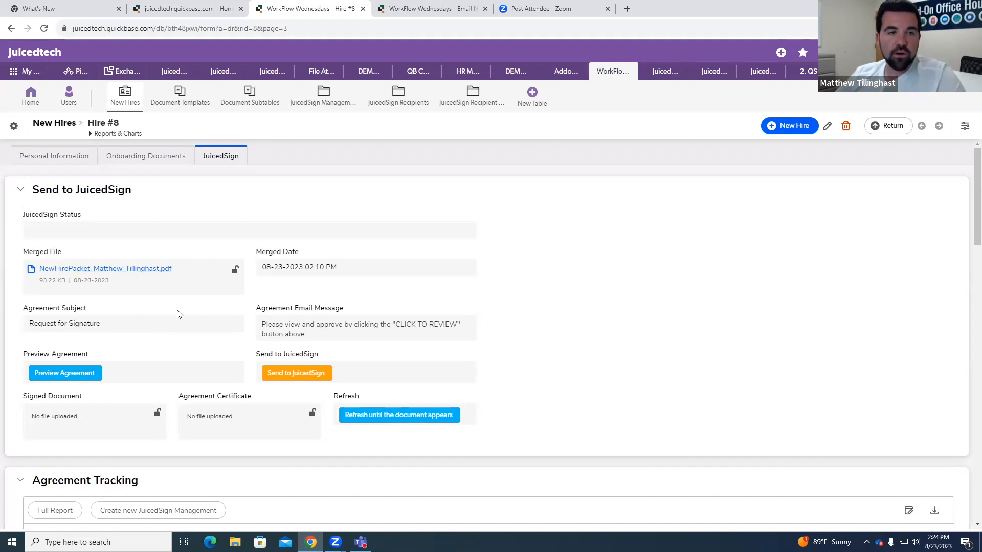
Step: Review the Hire #8 record's JuicedSign sections down to PDF Merger Details and its PDF Merger Parameters
scroll(196, 350, down, 15)
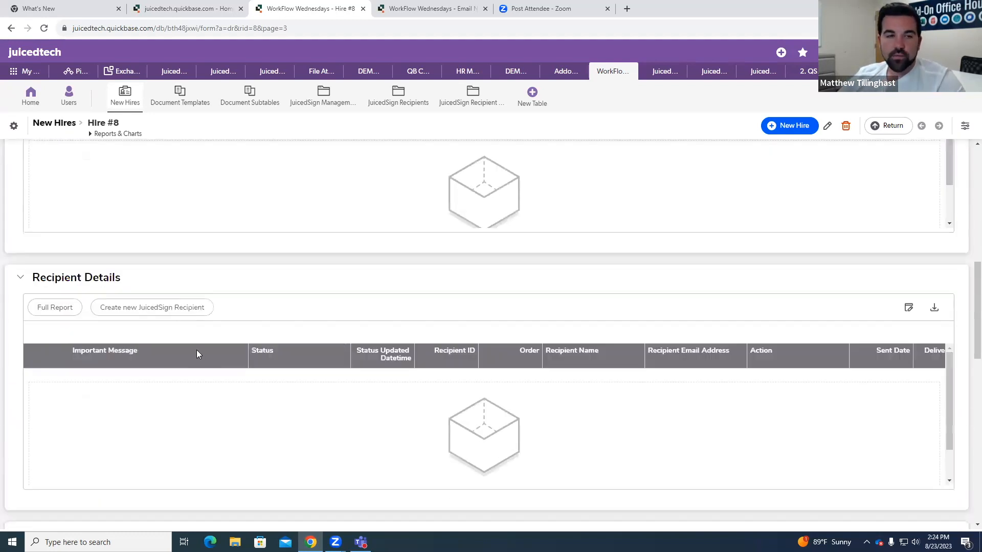
scroll(207, 364, down, 3)
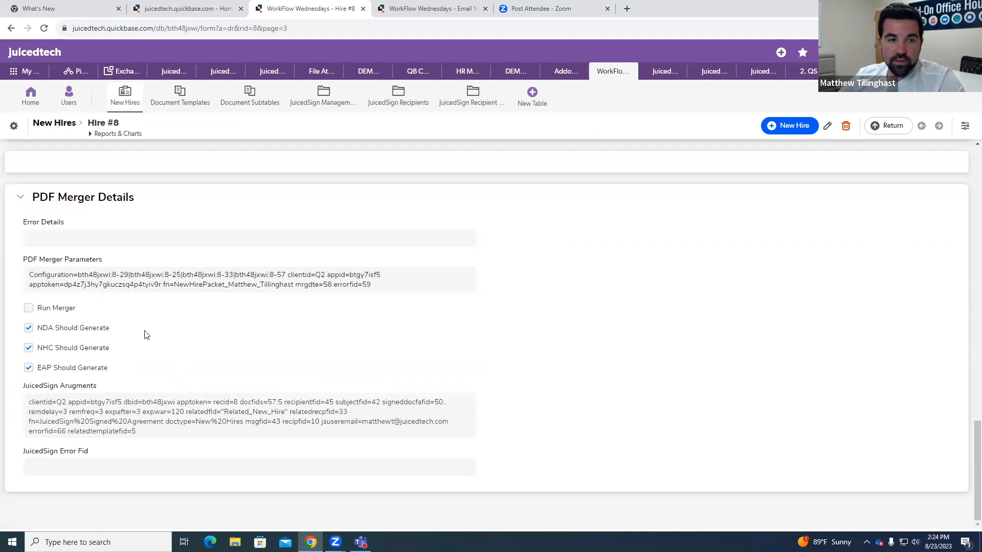
scroll(151, 348, up, 1)
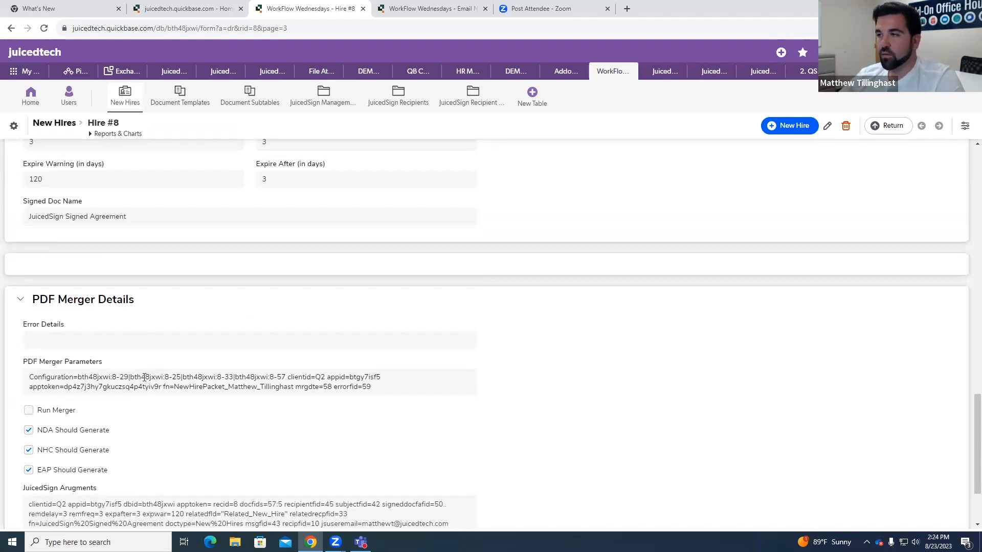
scroll(262, 445, up, 20)
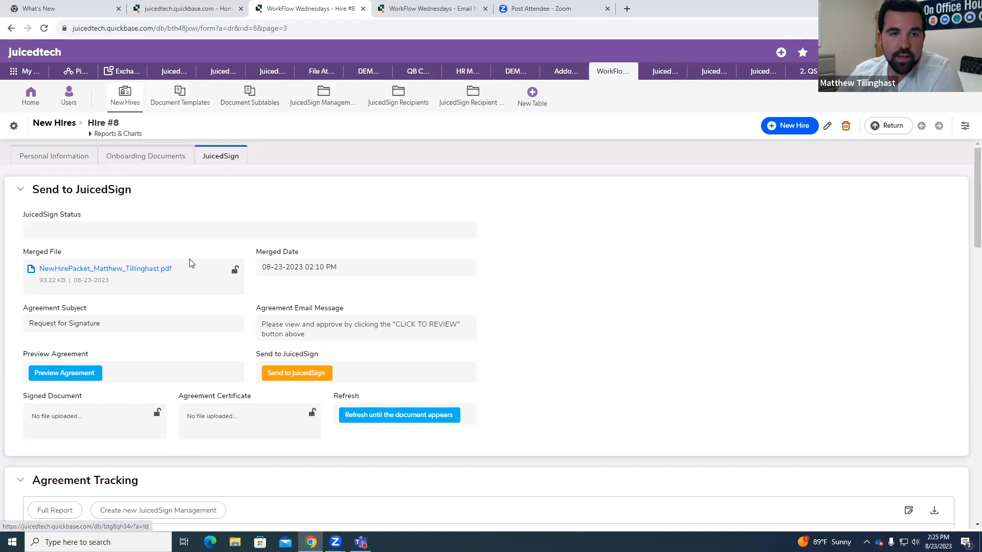
Step: Highlight the 57 in Agreement Doc fids under Additional Details and open that field's settings
scroll(192, 263, down, 2)
scroll(192, 263, down, 15)
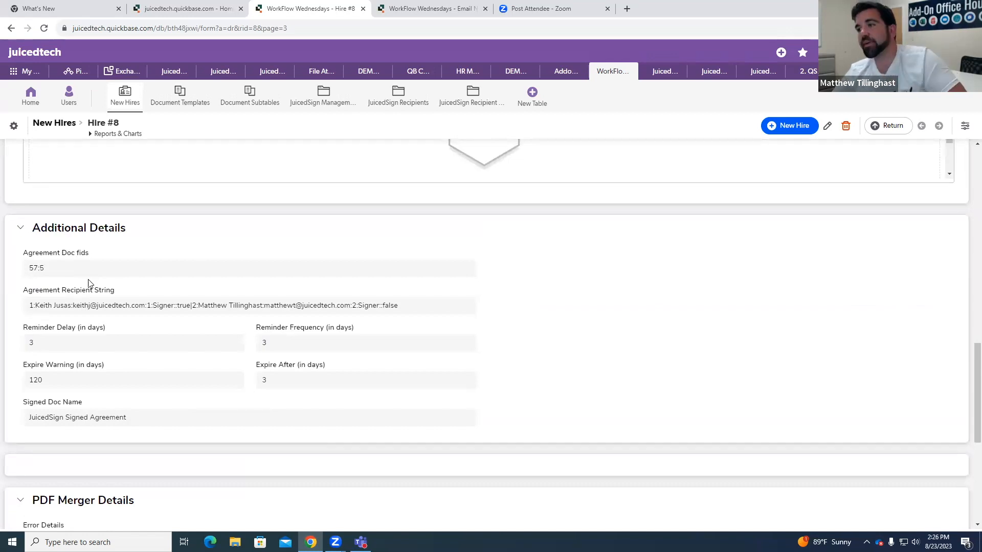
drag(28, 272, 37, 270)
click(39, 270)
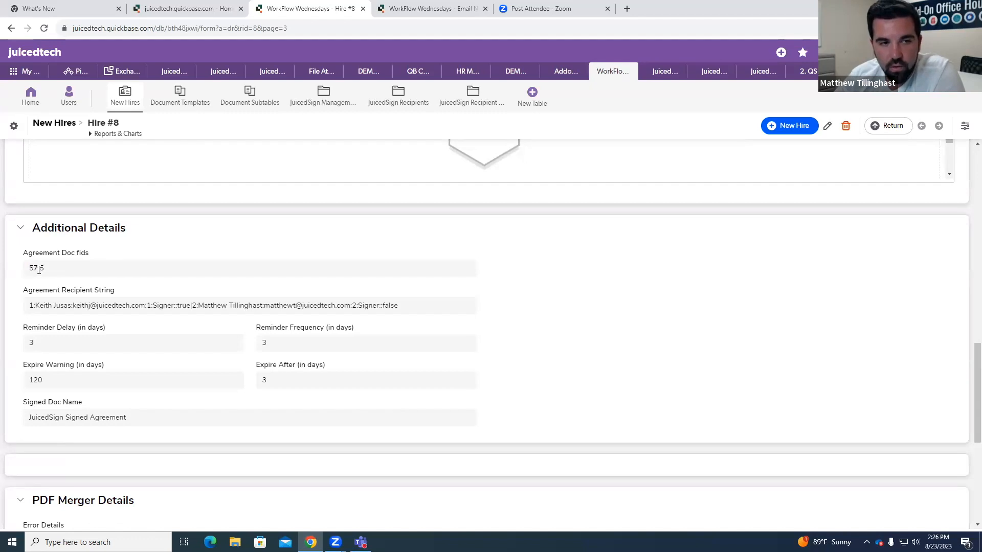
right_click(46, 270)
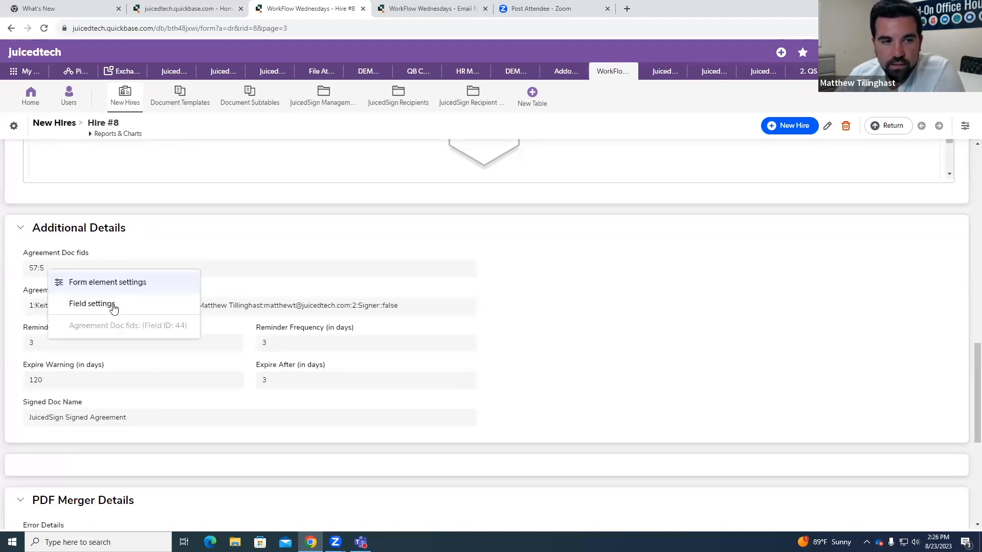
click(114, 307)
Step: Highlight the formula comment's two parts, the input file attachment fid and the template record id
click(159, 303)
drag(135, 295, 236, 295)
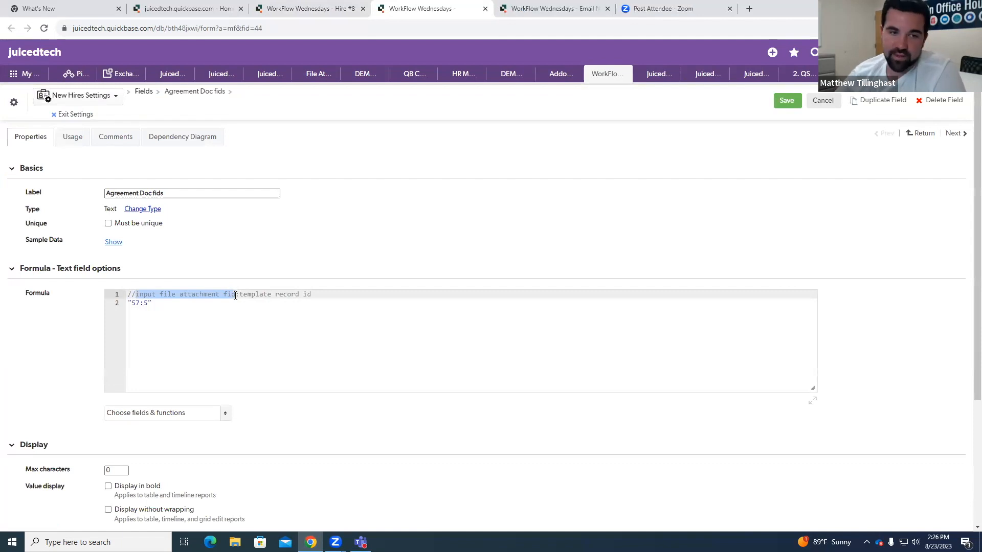
click(240, 295)
drag(245, 296, 315, 298)
click(315, 298)
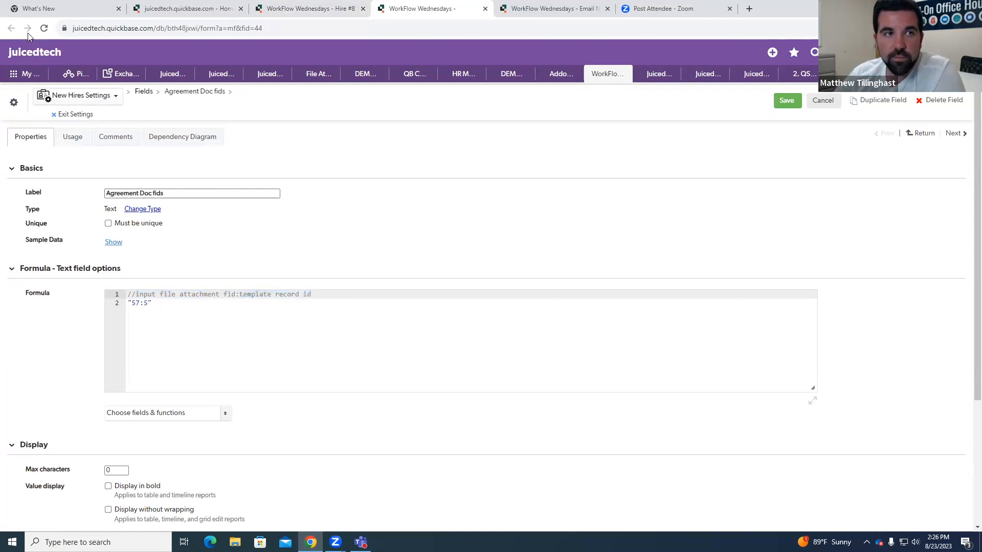
Step: Return to the Hire #8 record and examine its JuicedSign sections from Merged File through Additional Details
click(328, 9)
scroll(261, 290, up, 10)
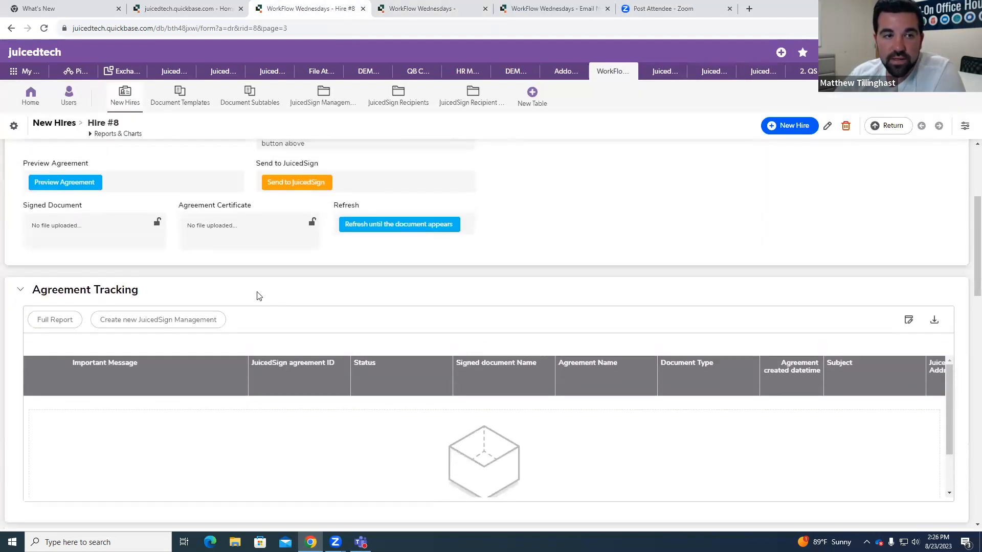
scroll(257, 296, up, 4)
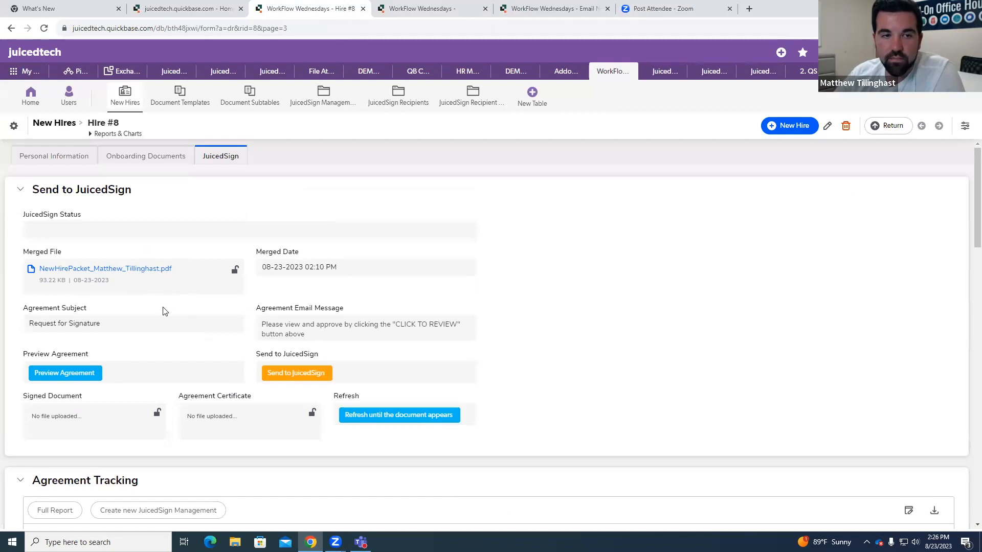
scroll(164, 310, down, 10)
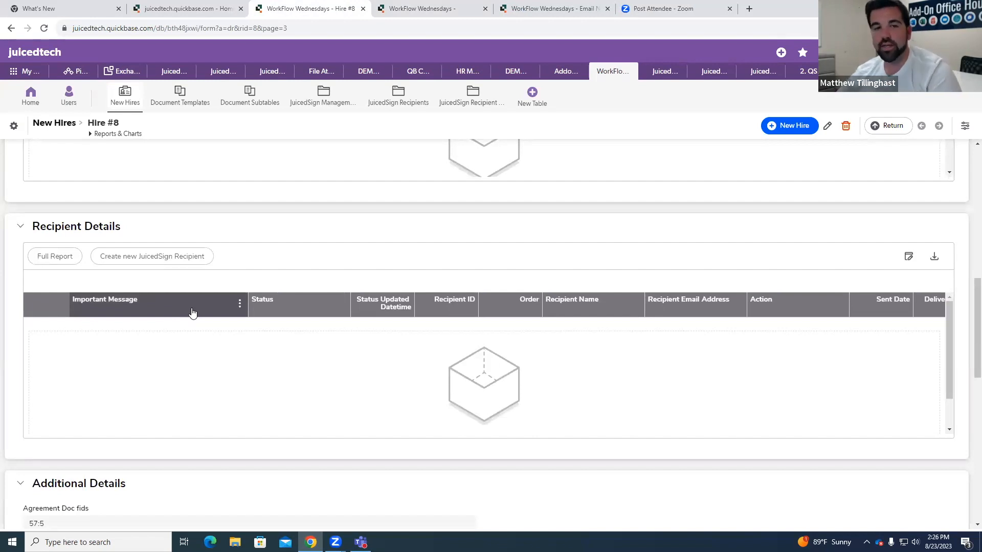
scroll(192, 313, down, 5)
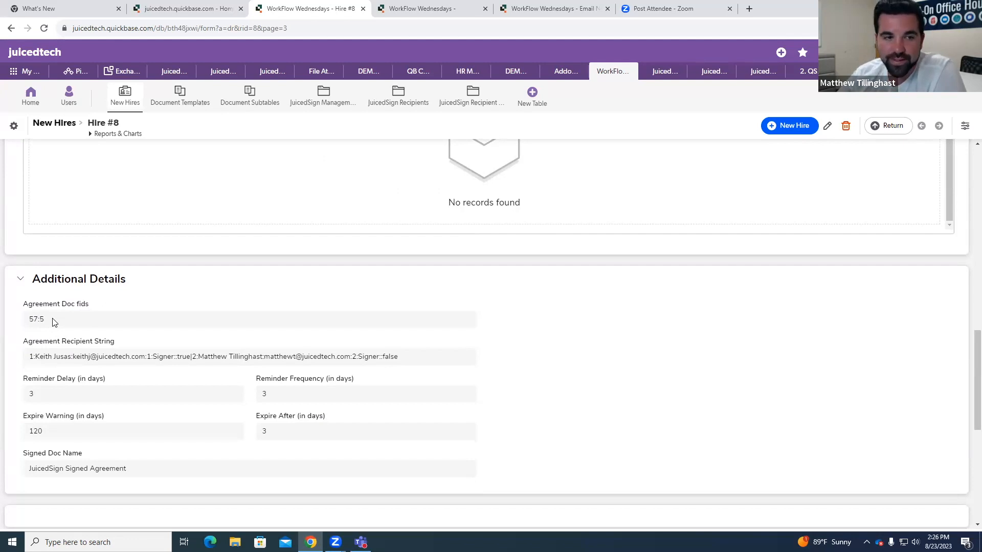
Step: Open the Document Templates table in a new browser tab and sort its report by Record ID# in ascending order
right_click(186, 98)
click(209, 104)
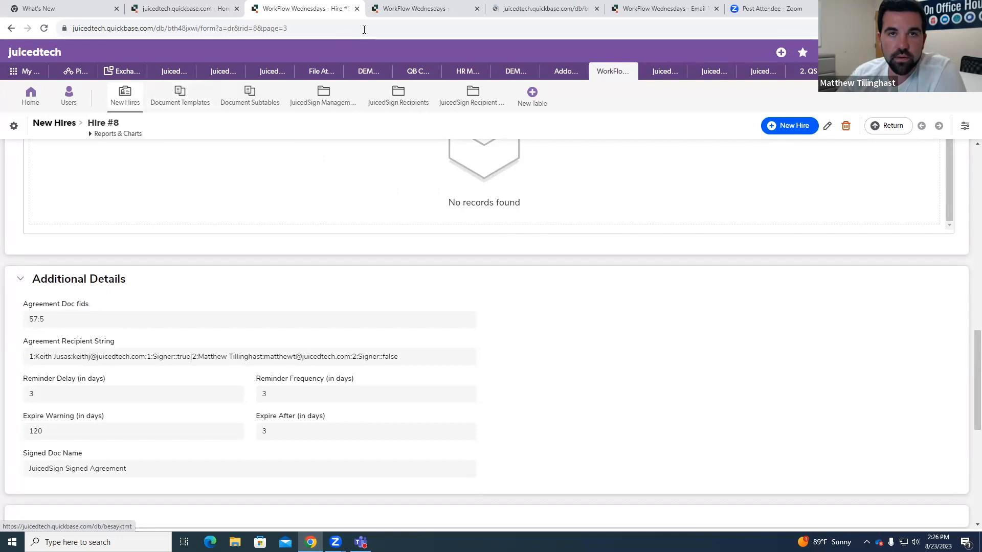
click(428, 9)
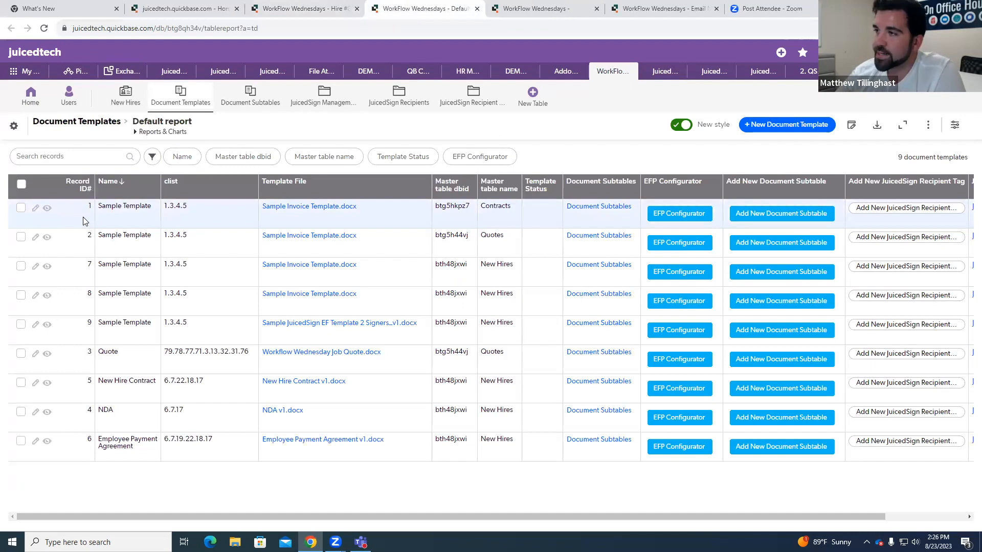
click(78, 187)
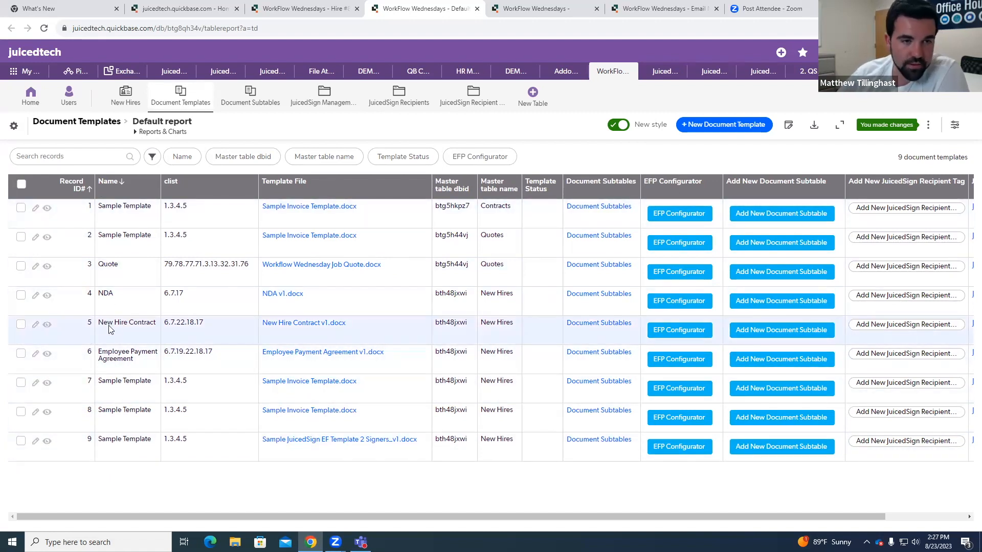
Step: Highlight the NDA, New Hire Contract and Employee Payment Agreement template names in the report
double_click(102, 294)
drag(99, 325, 156, 326)
drag(102, 355, 151, 354)
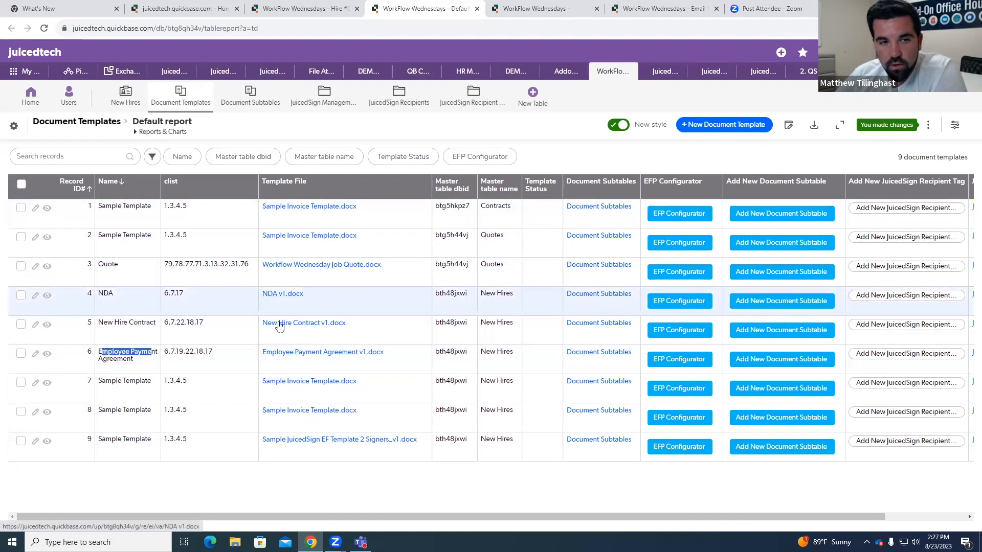
Step: Go back to the Hire #8 record's onboarding documents and highlight the template ID 4 in the NDA batch processing arguments
click(294, 9)
scroll(223, 267, up, 15)
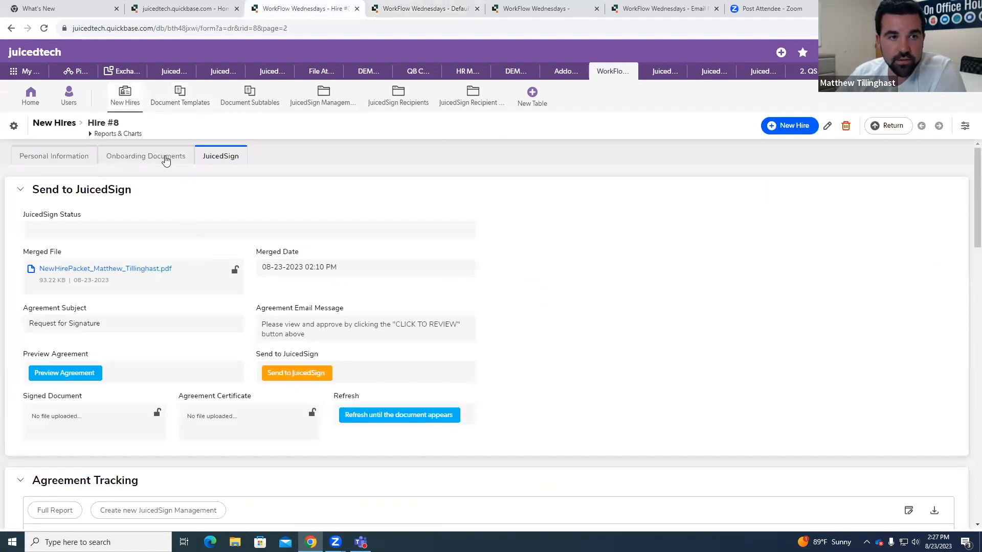
click(164, 157)
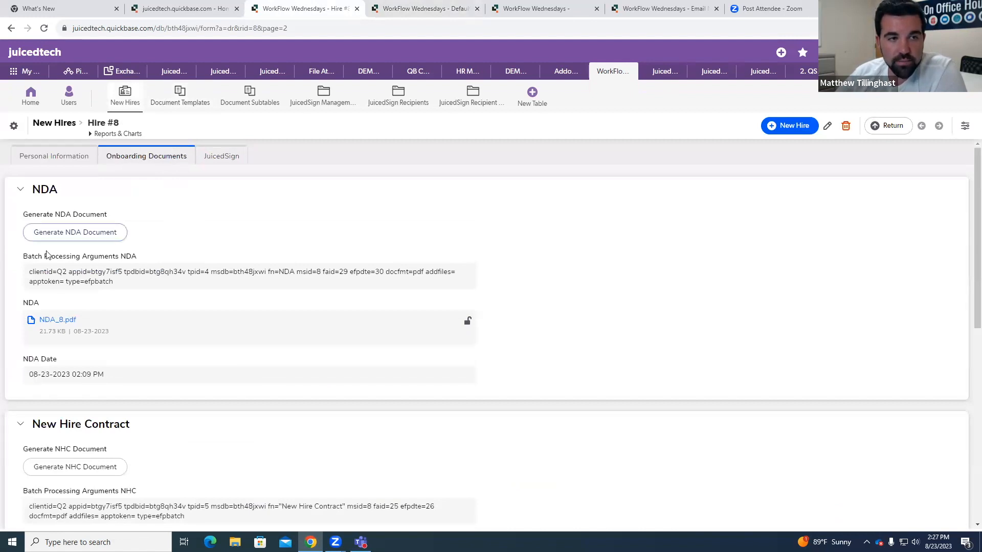
scroll(171, 287, down, 3)
scroll(164, 284, down, 5)
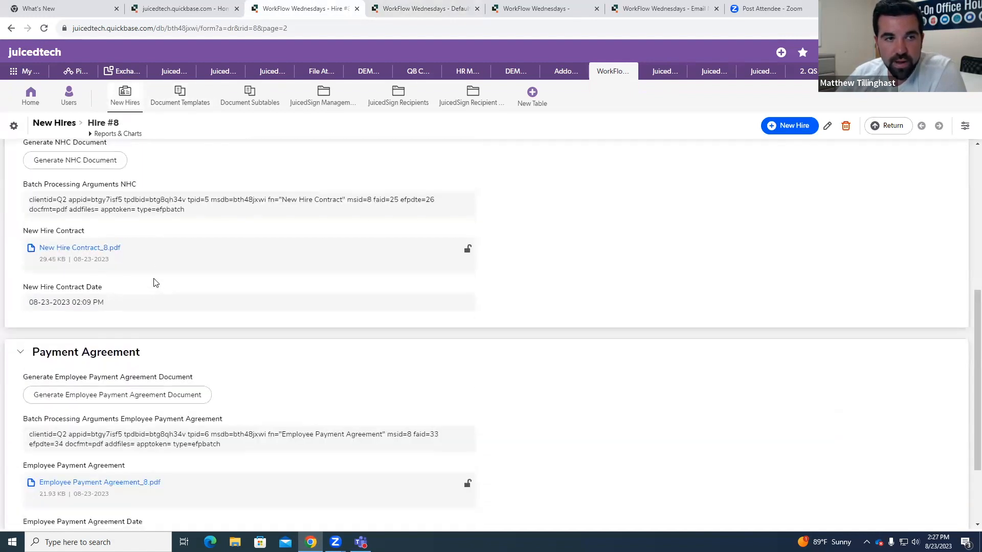
scroll(173, 301, up, 7)
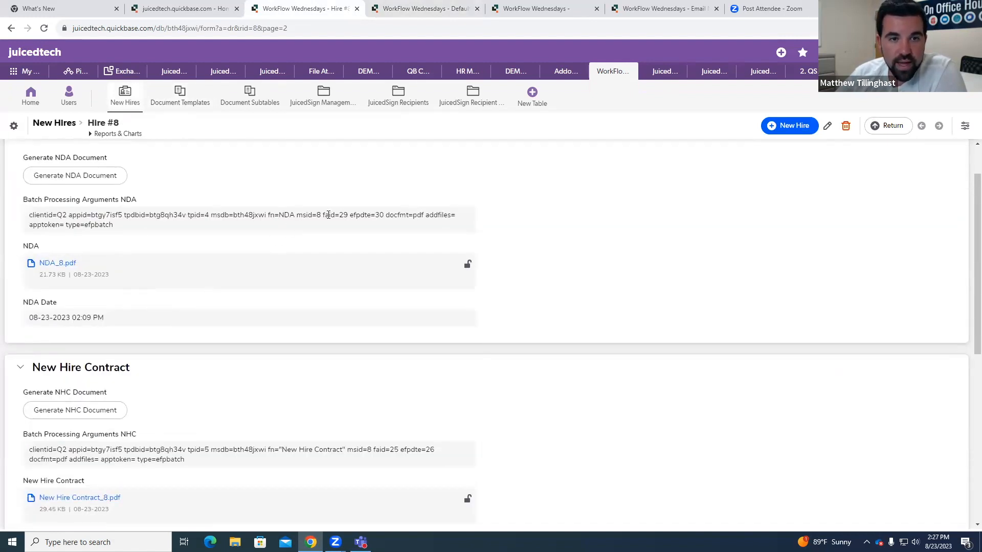
drag(201, 215, 210, 215)
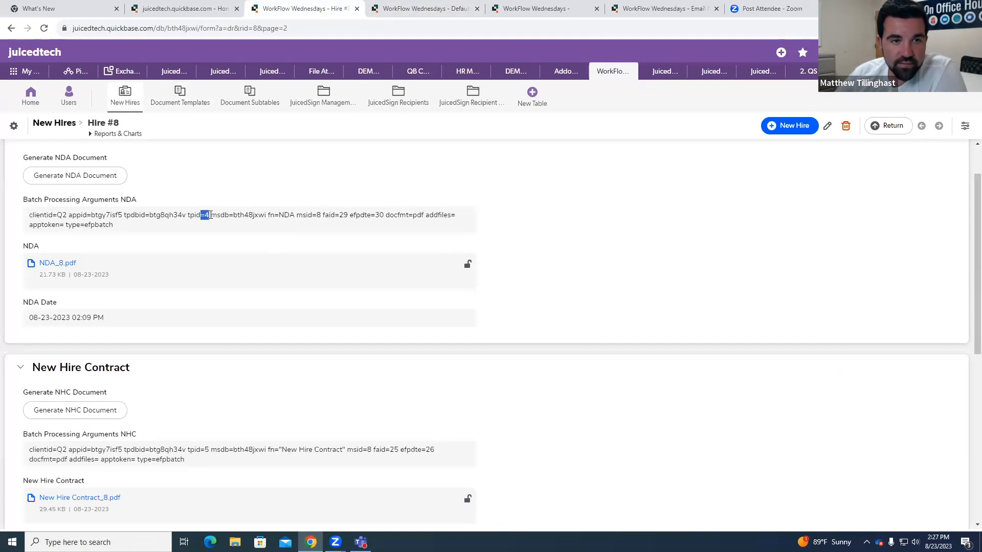
Step: Highlight template ID 5 in the New Hire Contract batch arguments and template ID 6 in the Employee Payment Agreement ones
scroll(210, 231, down, 1)
scroll(210, 232, down, 2)
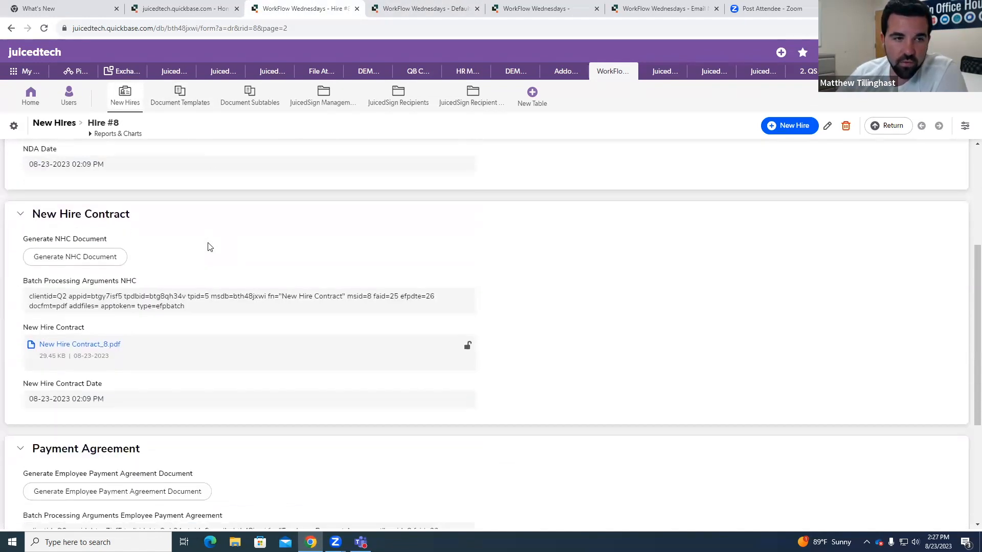
drag(195, 297, 210, 297)
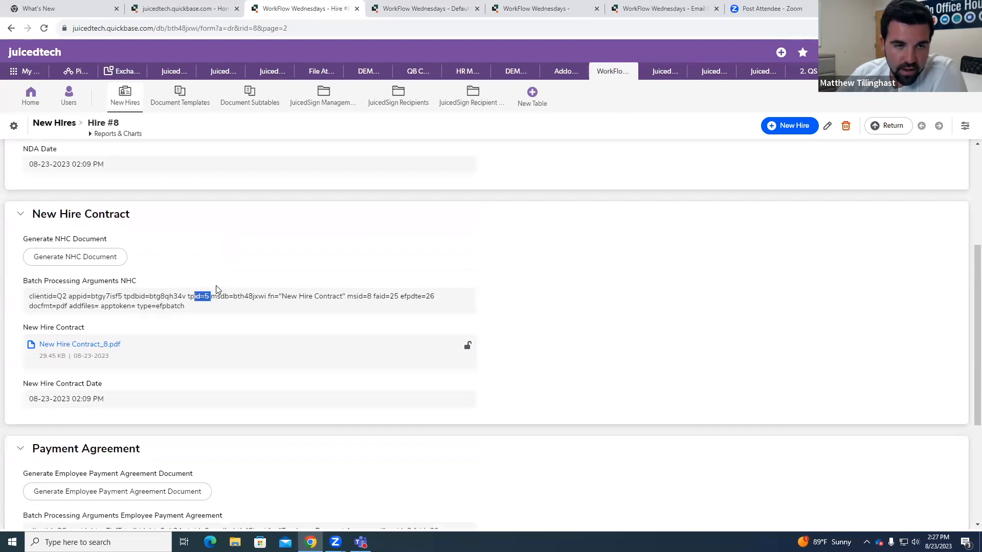
scroll(217, 302, down, 3)
drag(201, 380, 210, 380)
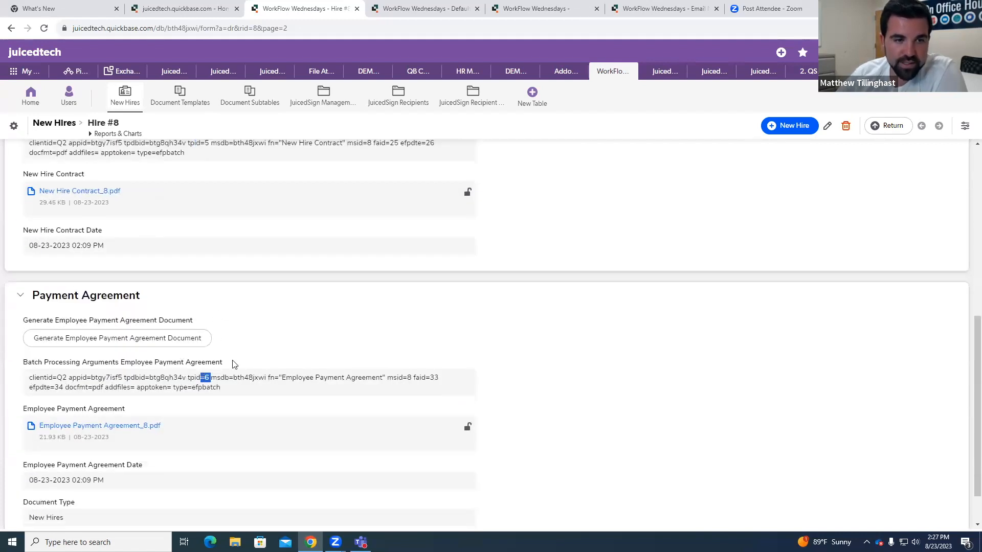
Step: Go back to the Document Templates report and view the New Hire Contract template record
click(401, 9)
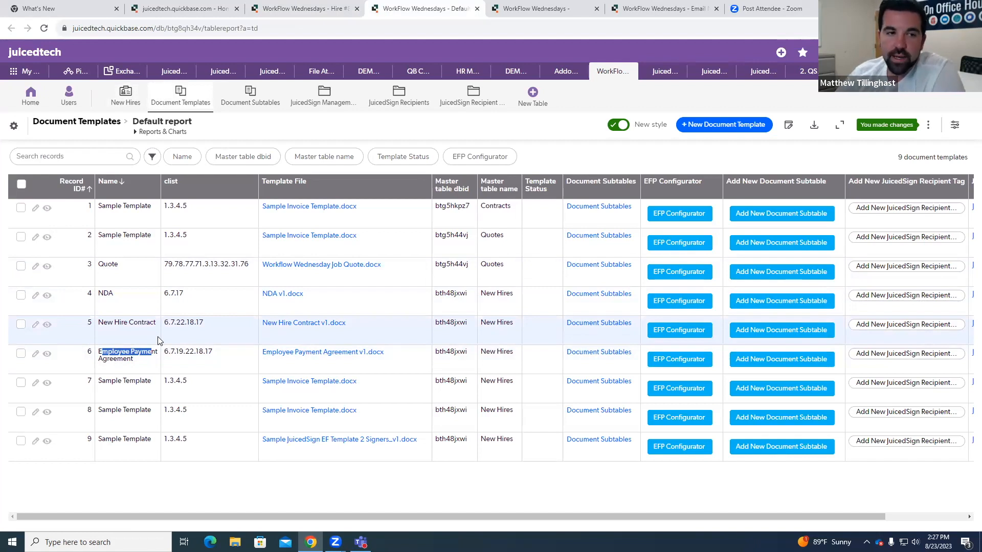
click(45, 327)
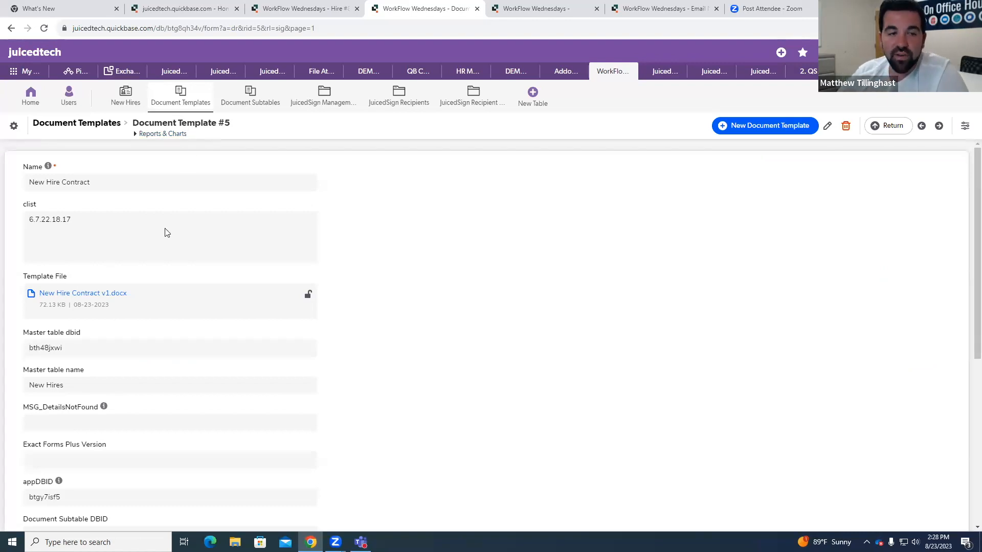
Step: Return to the Hire #8 record and bring up Agreement Doc fids in the JuicedSign section's Additional Details
click(298, 5)
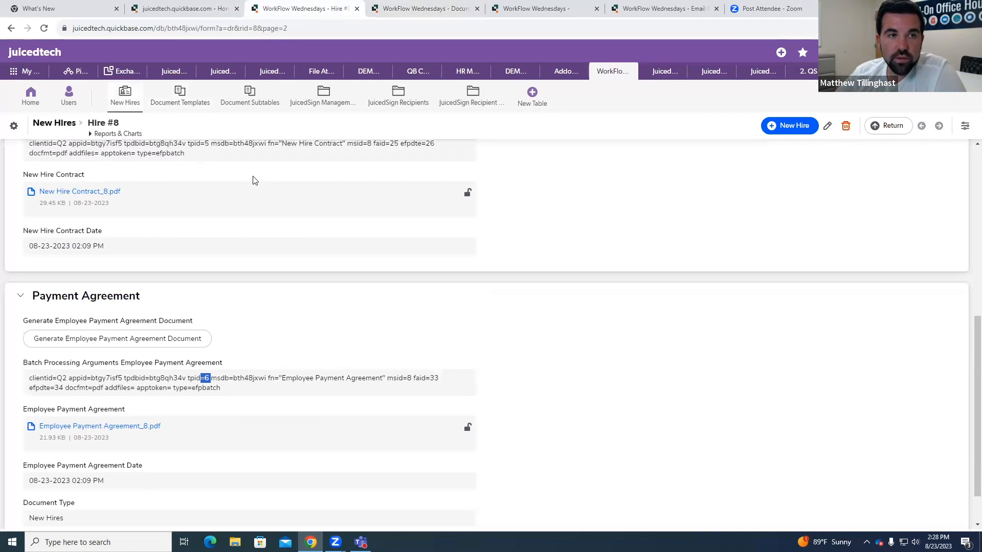
scroll(240, 183, up, 10)
click(228, 158)
scroll(271, 175, down, 20)
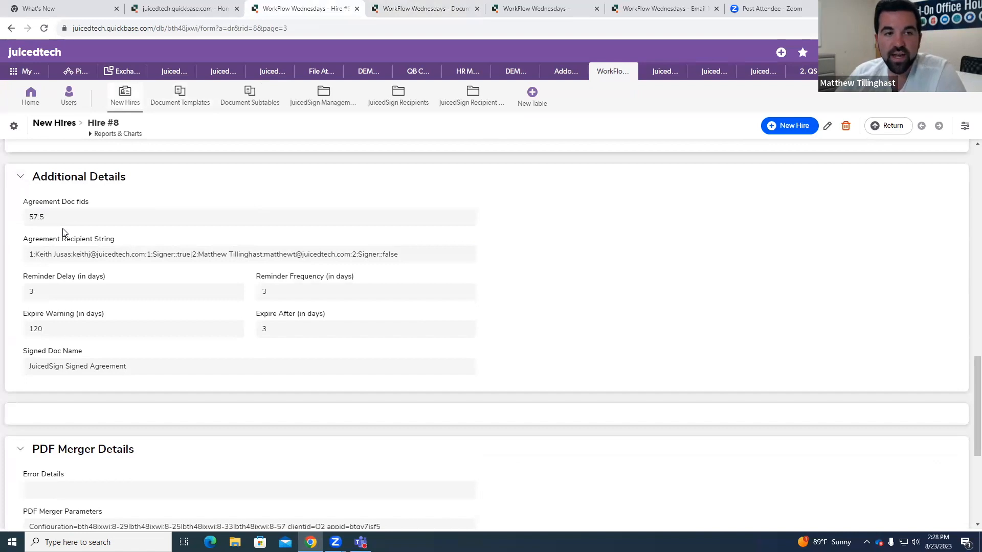
Step: Highlight the field ID 57 and the template ID 5 one after the other in the Agreement Doc fids value
scroll(87, 243, up, 1)
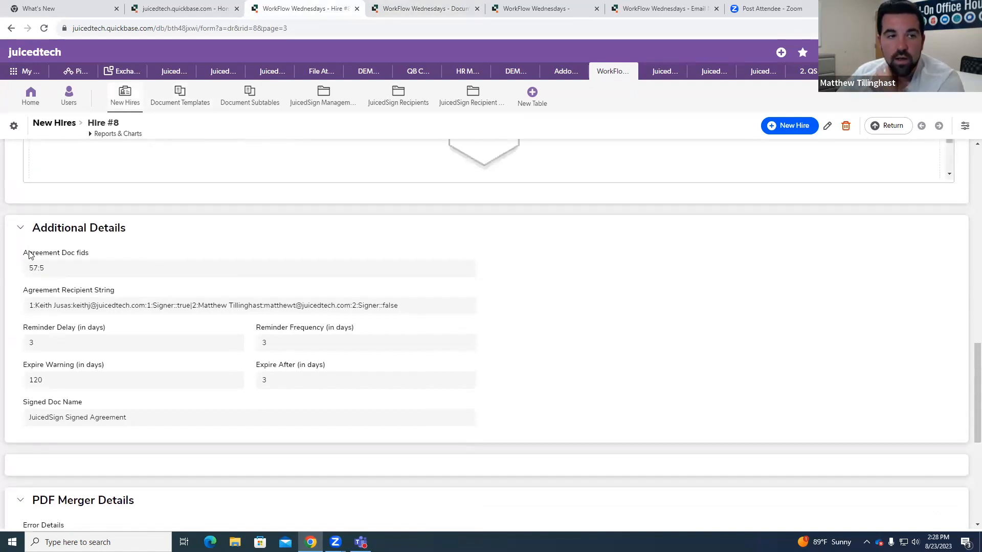
double_click(34, 268)
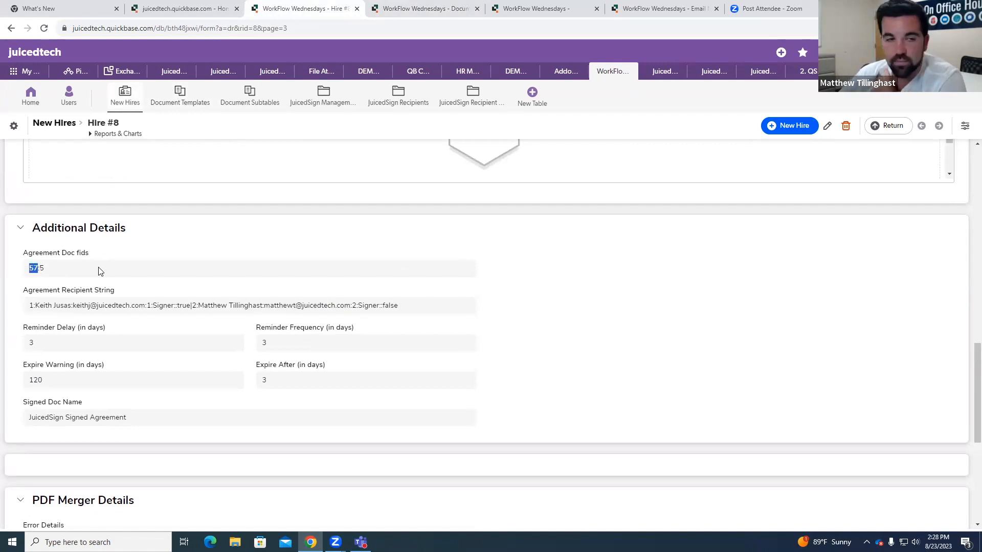
click(41, 271)
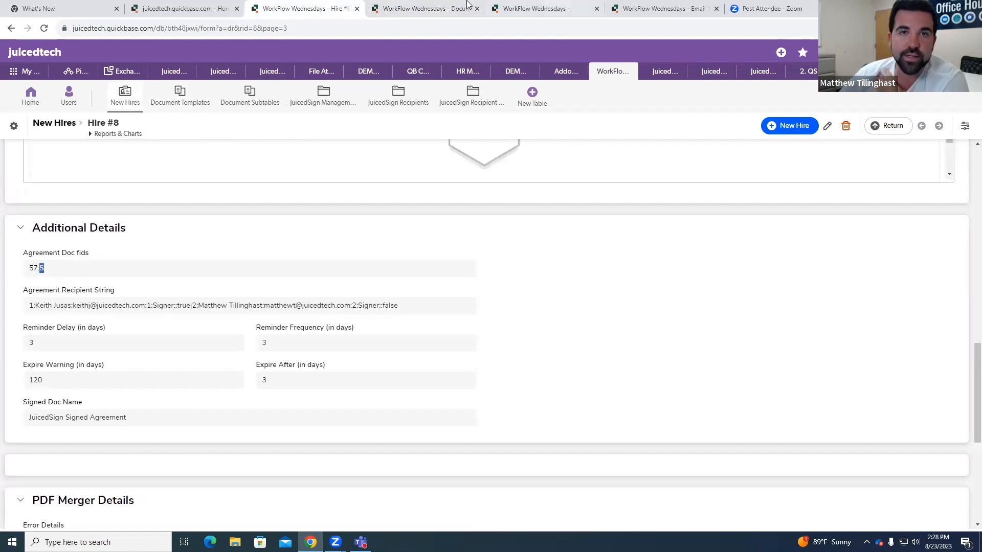
Step: Go back to the New Hire Contract template record and open its related JuicedSign Recipient Tags
click(427, 8)
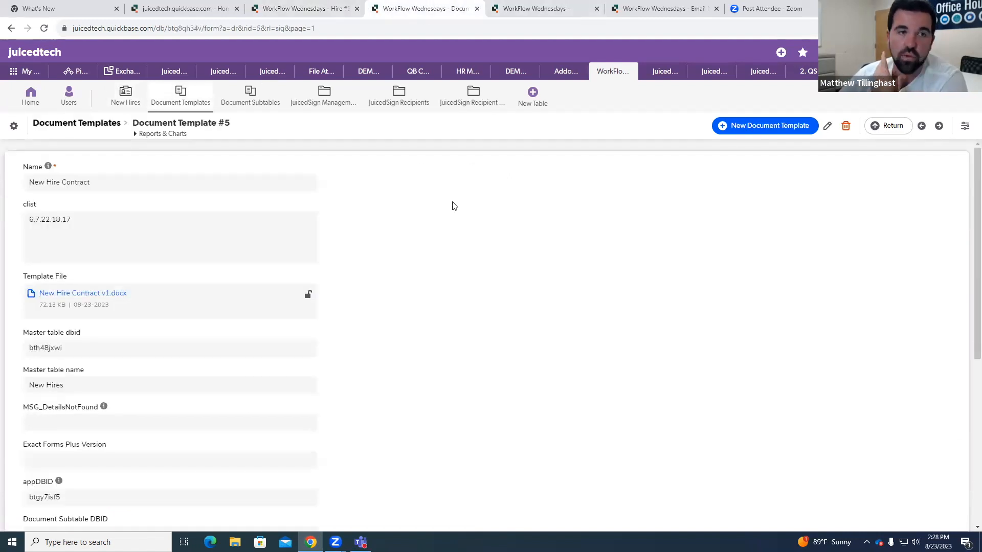
scroll(153, 215, down, 1)
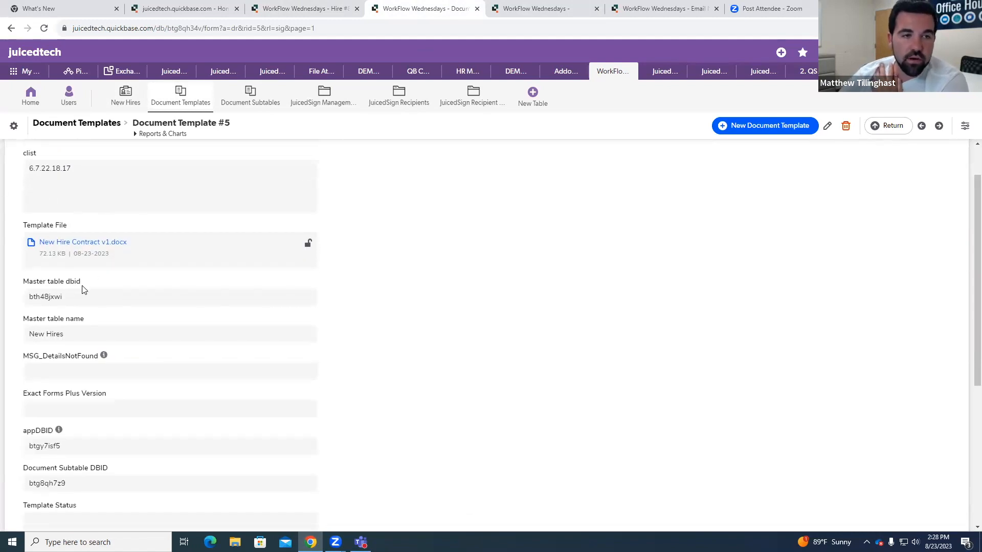
scroll(84, 286, down, 1)
scroll(95, 215, up, 1)
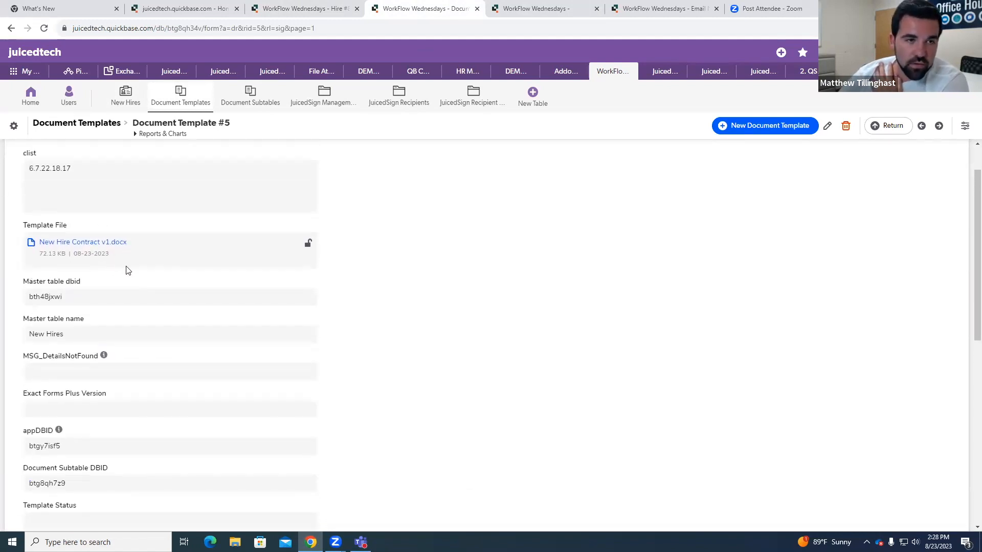
scroll(149, 264, down, 2)
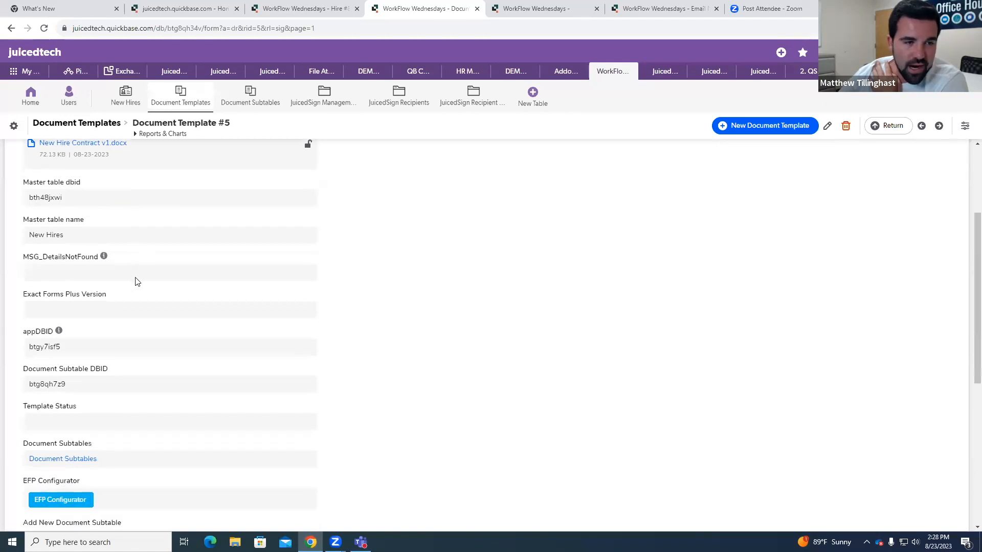
scroll(136, 281, down, 6)
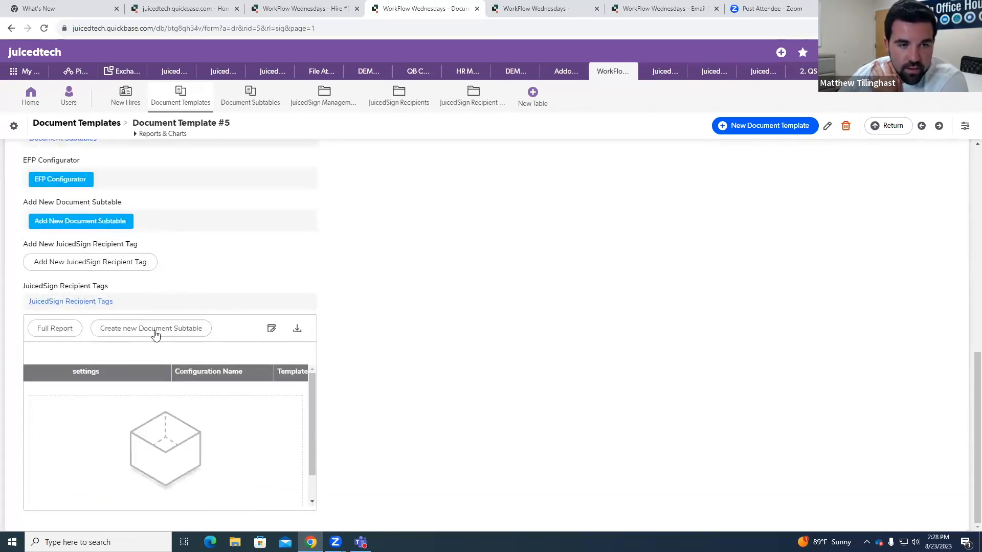
click(81, 303)
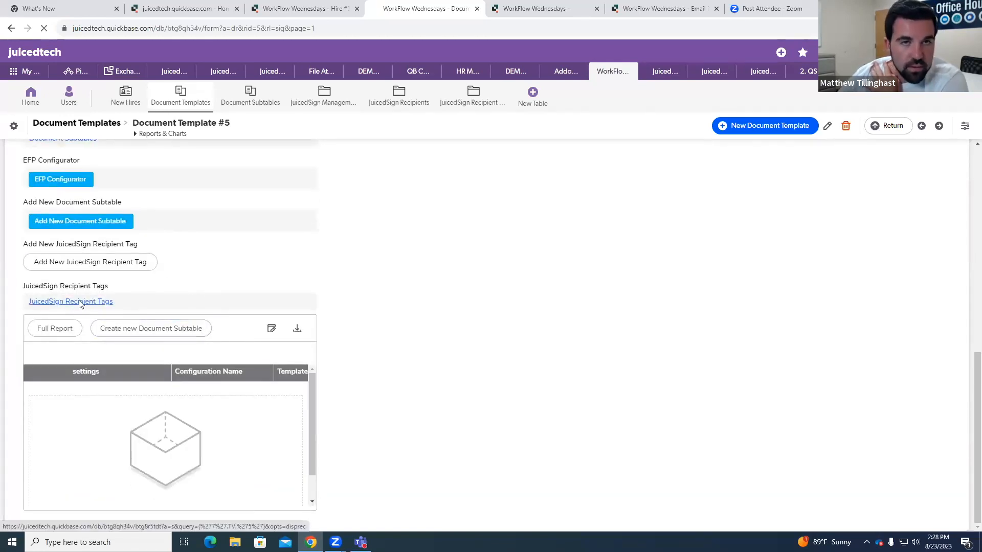
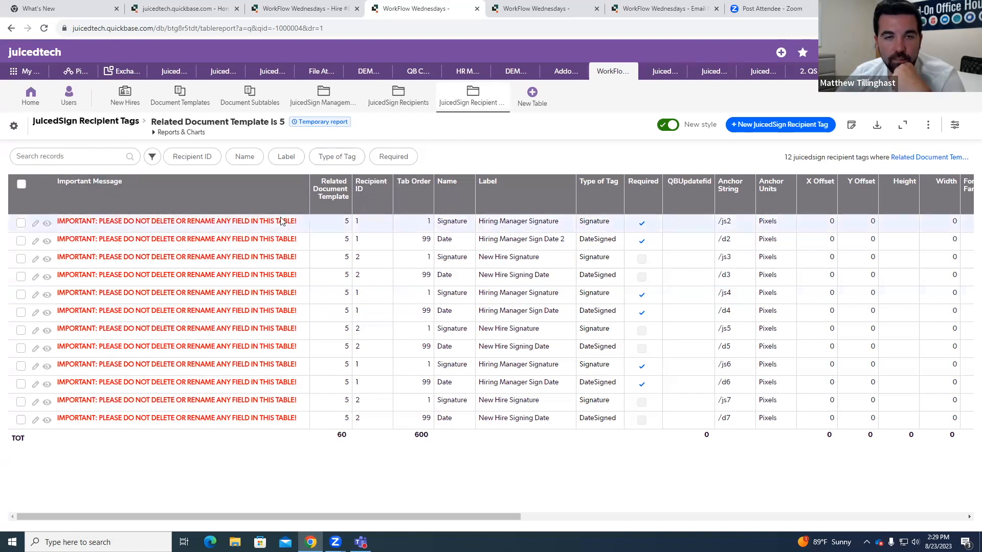
Step: View the first Hiring Manager Signature tag record and highlight its Important Message text
click(47, 225)
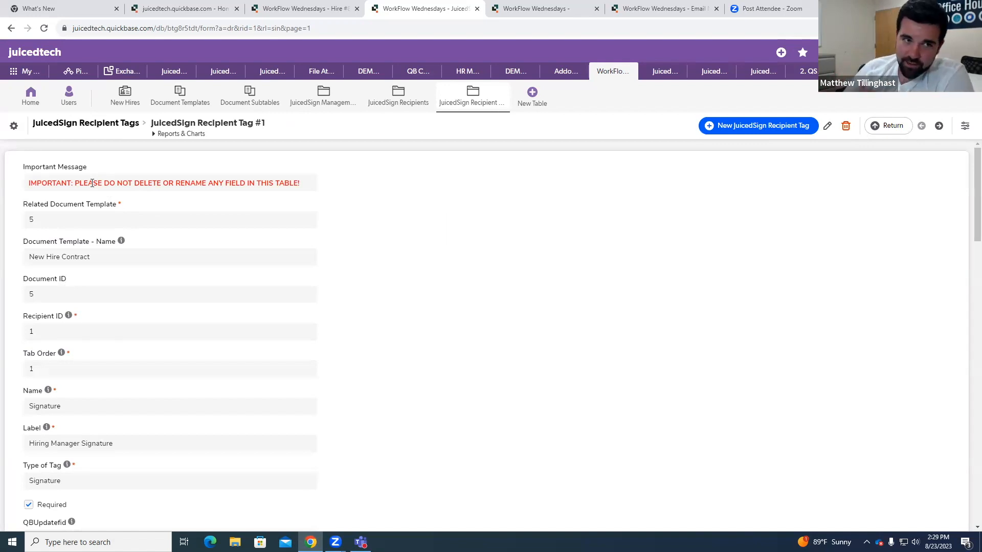
drag(27, 182, 330, 193)
click(330, 192)
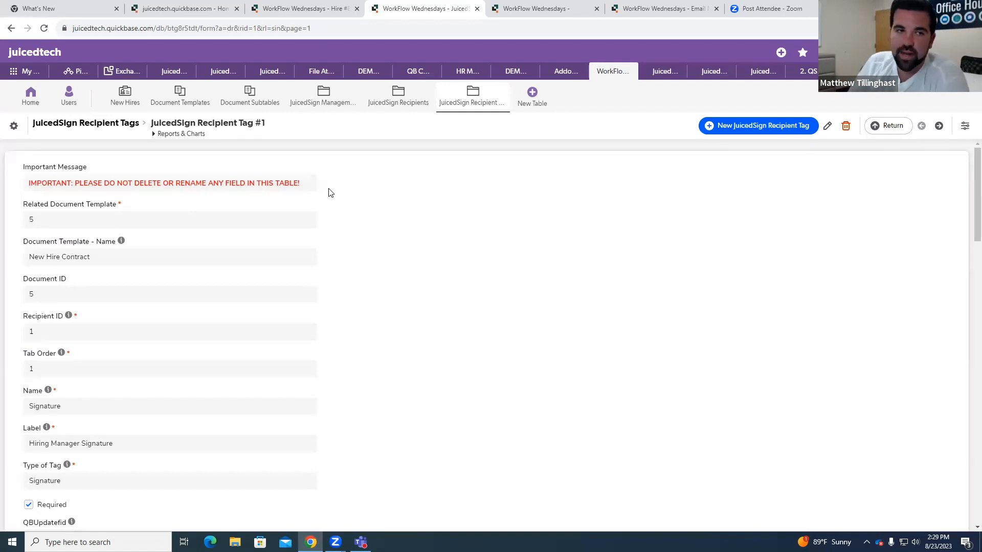
drag(307, 182, 28, 186)
click(462, 202)
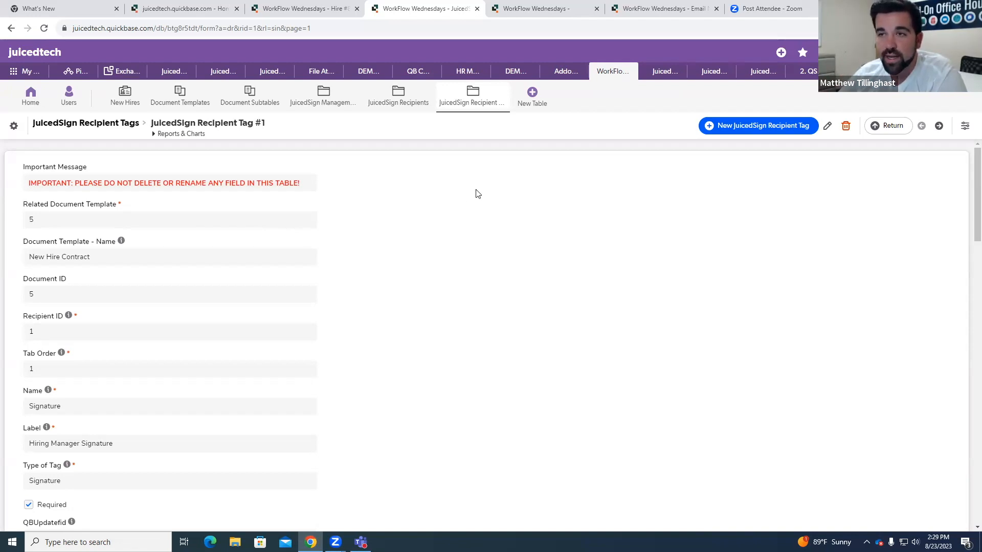
Step: Switch the Important Message label to Custom in the Main Form design, select the label text, and leave without saving
click(966, 127)
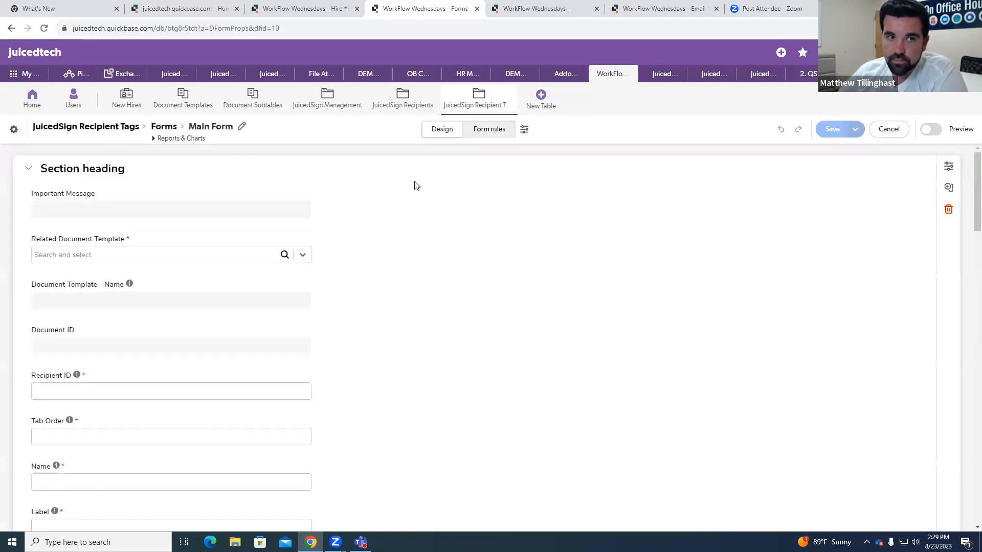
click(142, 205)
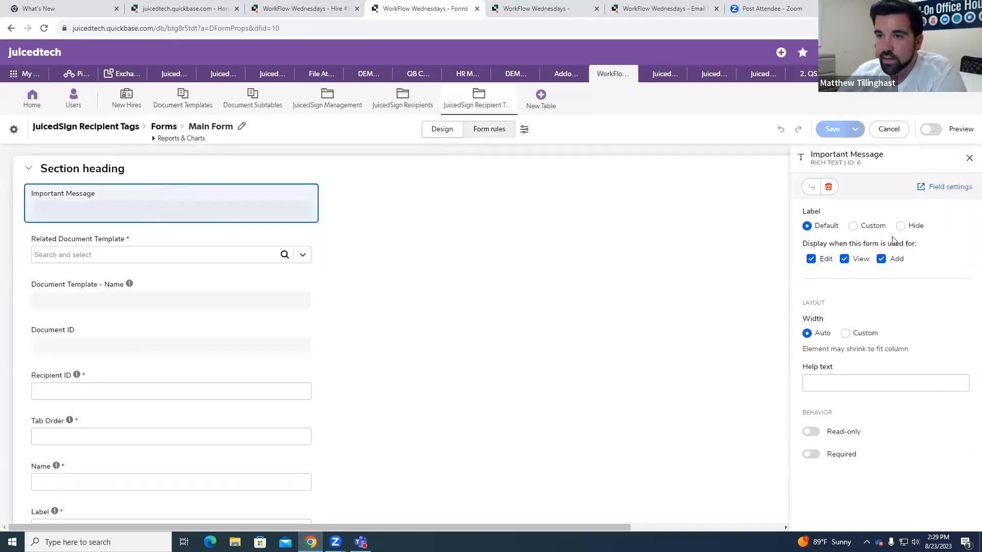
click(853, 226)
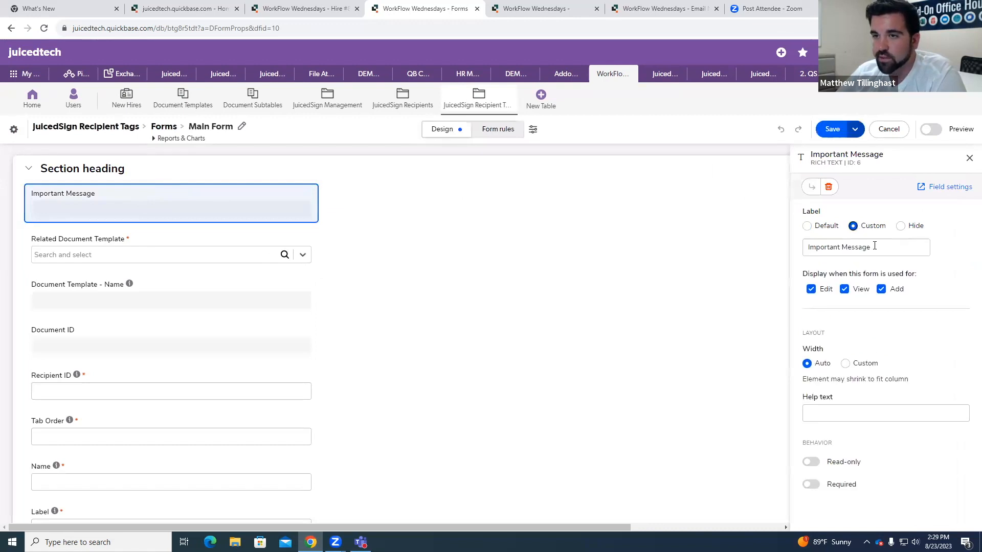
drag(877, 247, 807, 248)
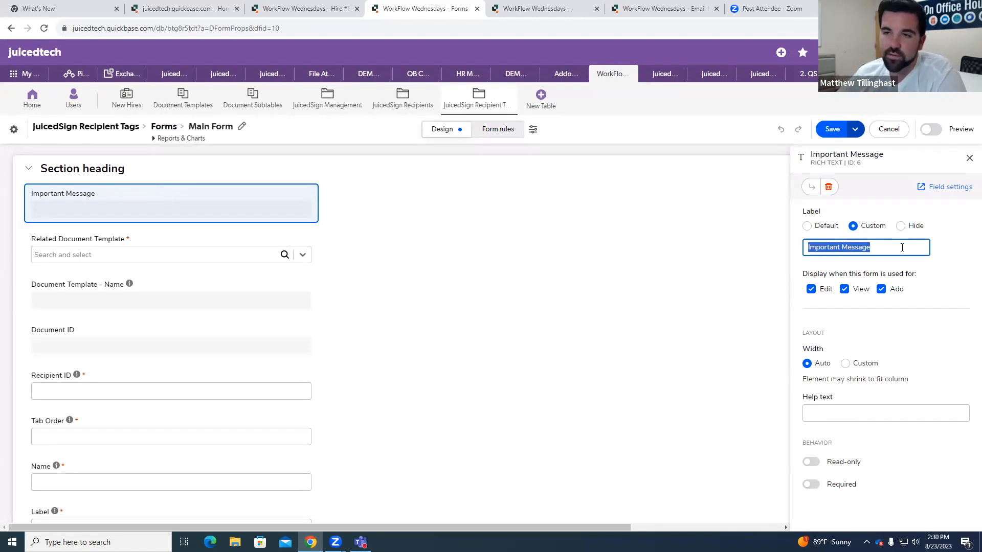
click(969, 158)
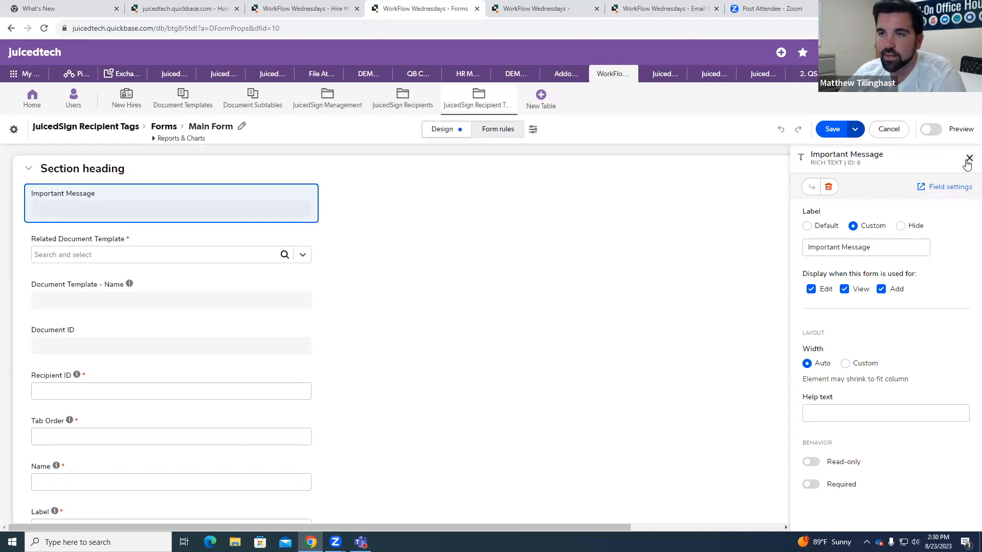
click(889, 129)
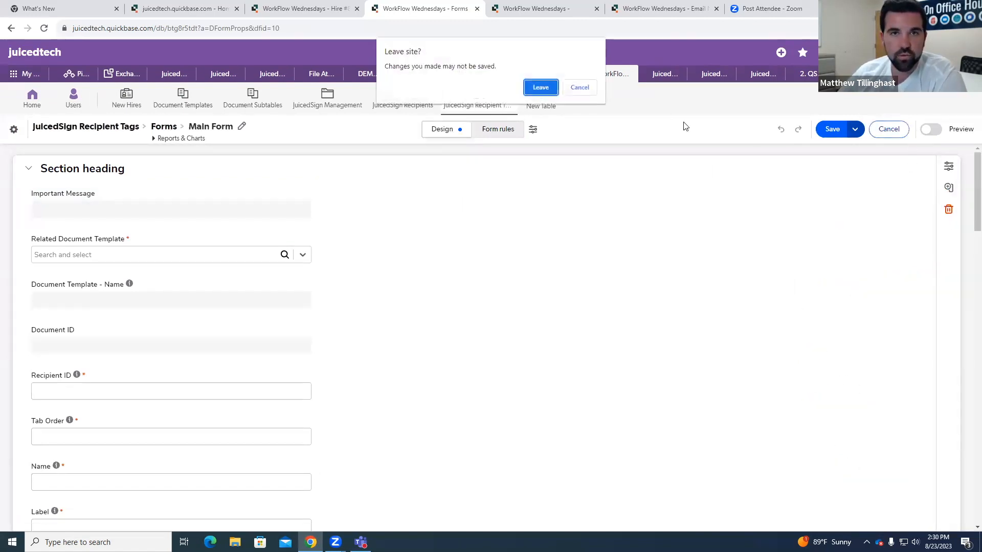
click(538, 86)
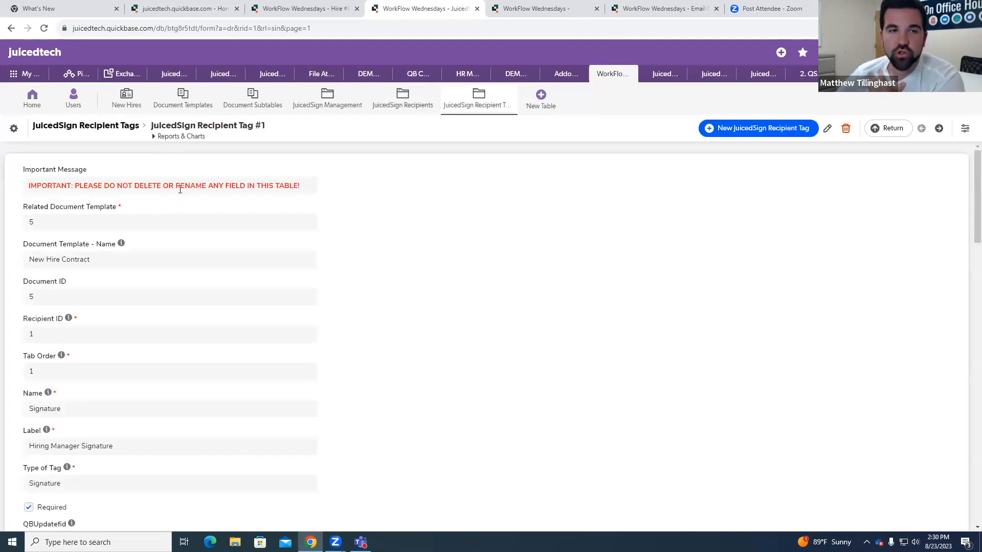
Step: Highlight the Important Message and Document Template - Name values, and look through the tag's Recipient ID, Tab Order and anchor fields
drag(29, 185, 332, 175)
click(149, 218)
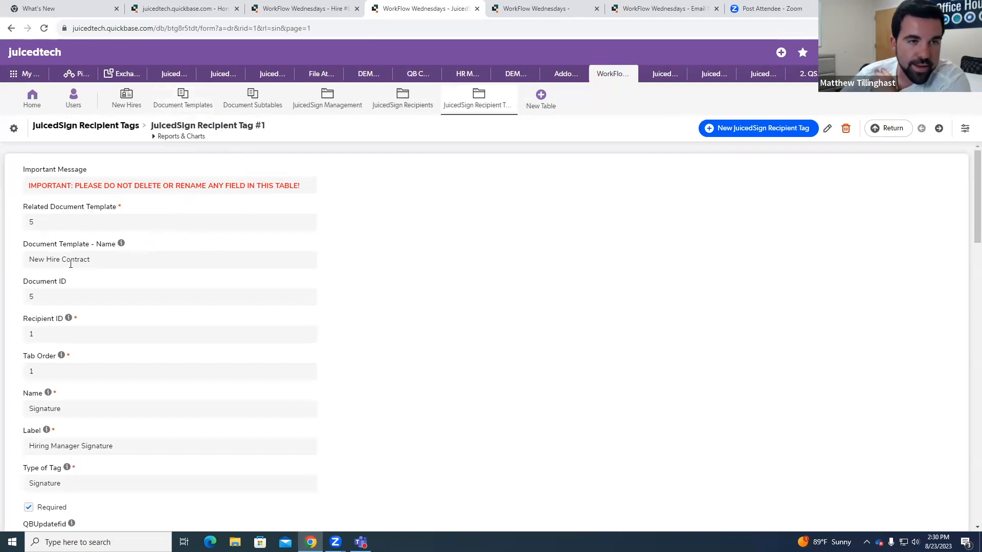
drag(26, 266, 109, 264)
click(115, 265)
scroll(106, 305, down, 1)
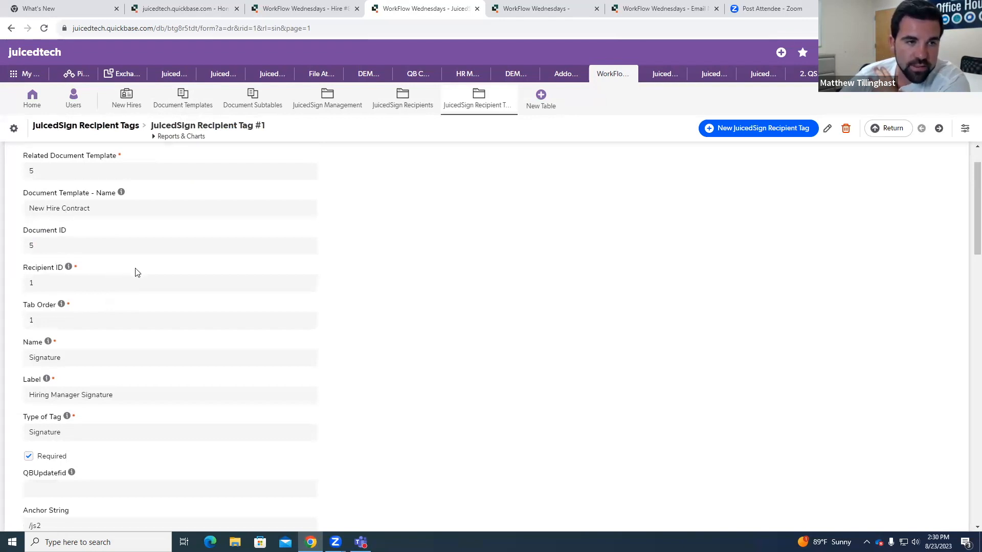
scroll(134, 271, down, 1)
scroll(58, 234, down, 1)
scroll(57, 235, down, 1)
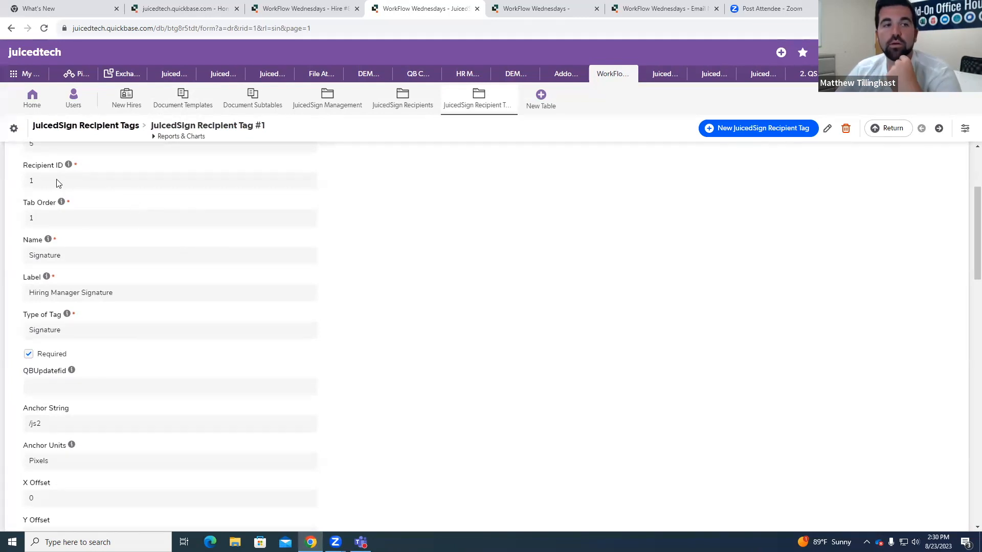
Step: Open the recipient tag record for editing and re-enter 1 as its Recipient ID
click(827, 128)
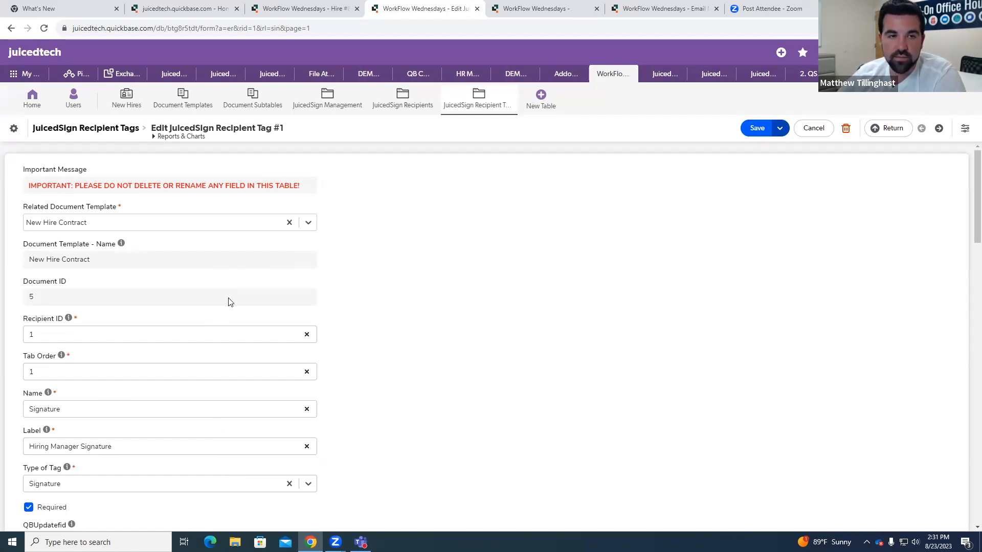
scroll(372, 344, down, 1)
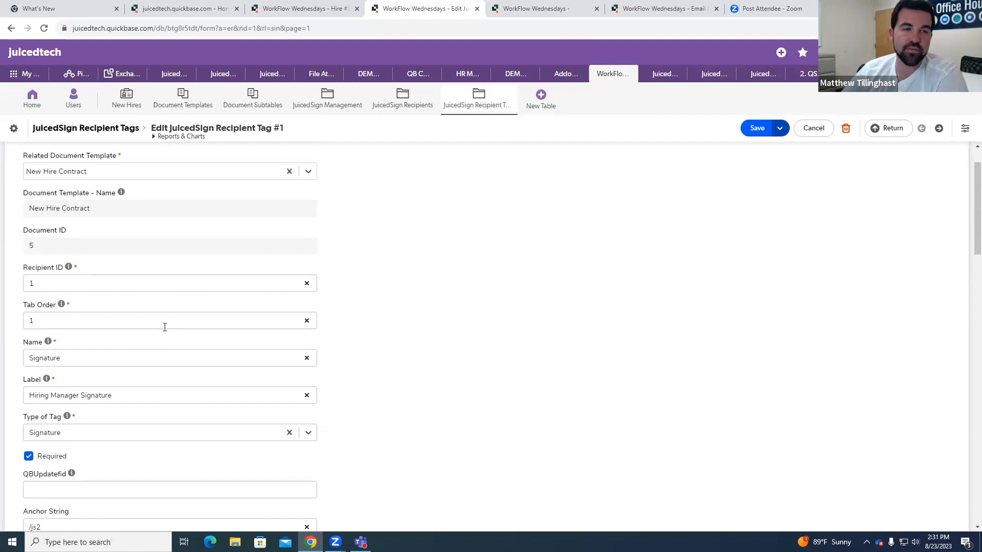
click(49, 280)
click(430, 289)
click(146, 291)
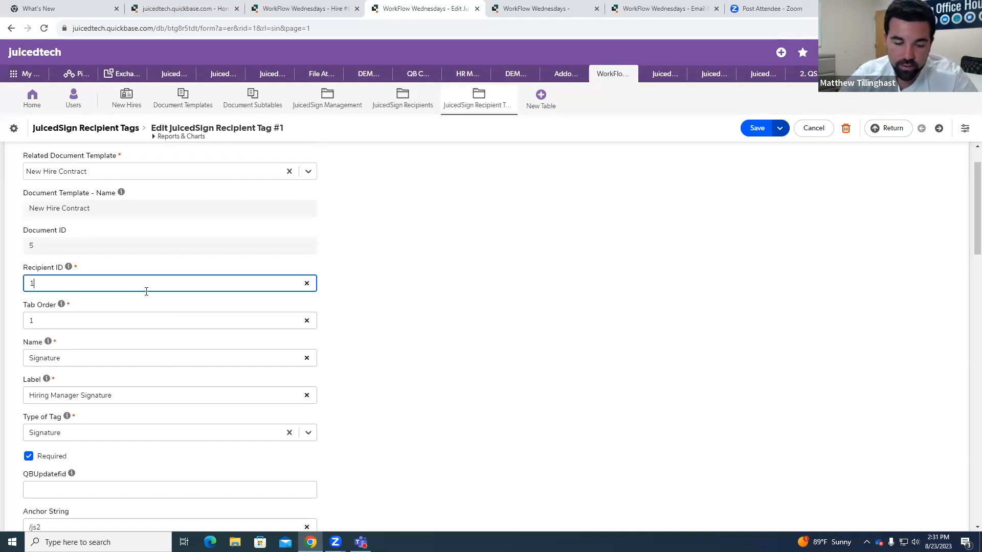
key(BackSpace)
text(3)
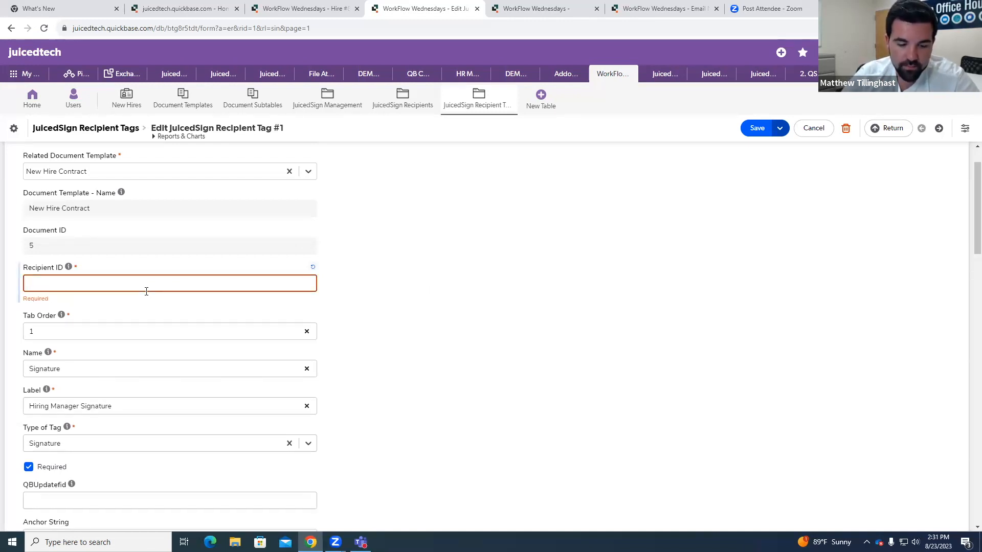
text(1)
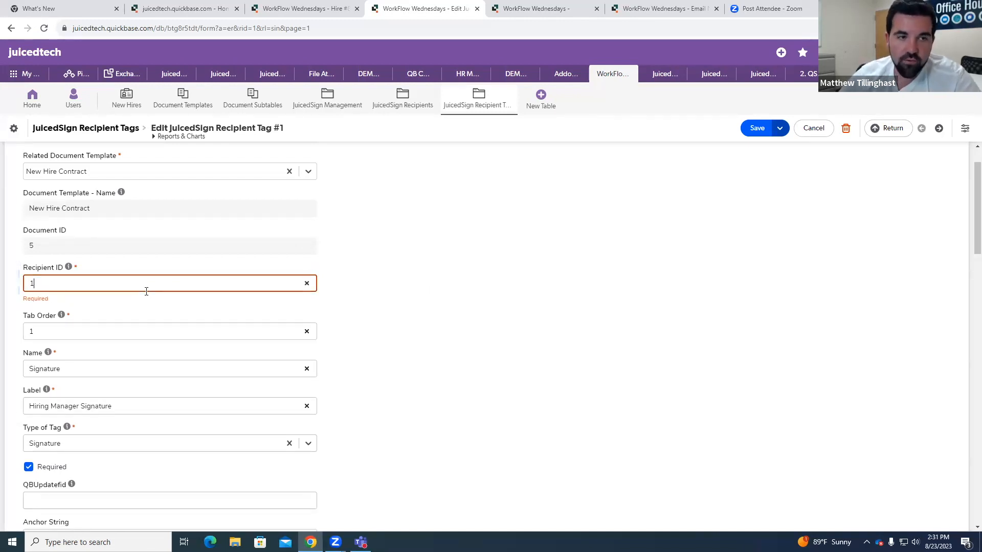
click(164, 281)
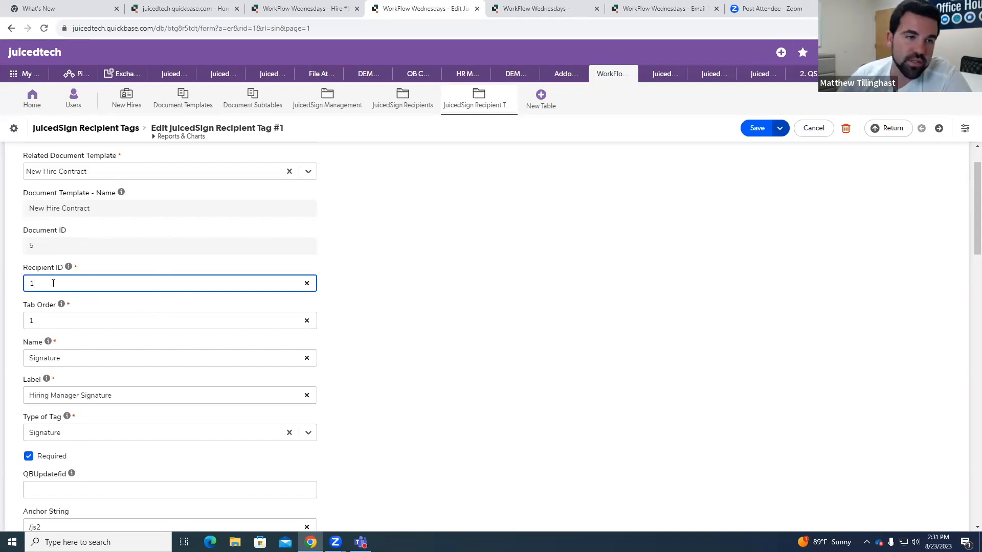
click(430, 294)
Step: Focus the tag's Tab Order field and examine its help information
scroll(425, 296, down, 2)
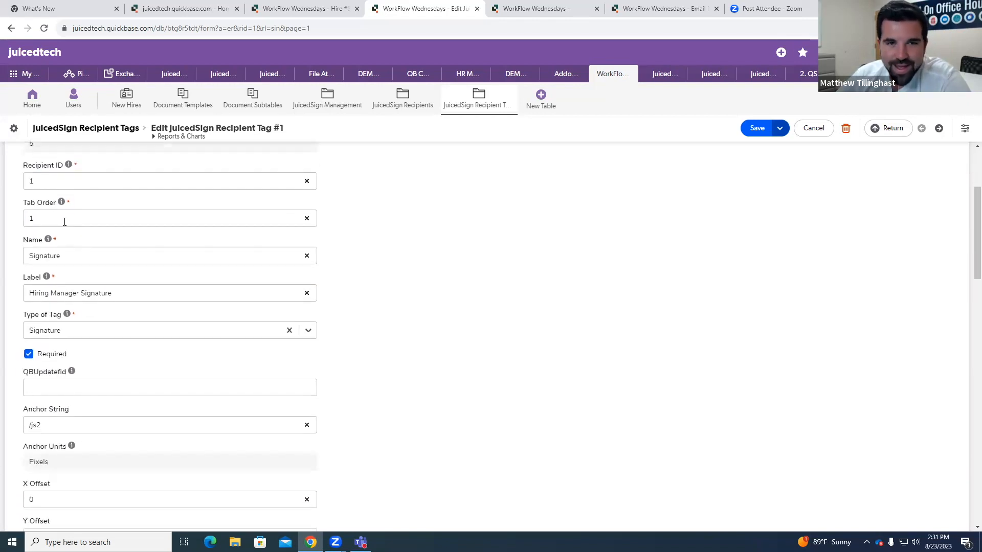
click(77, 225)
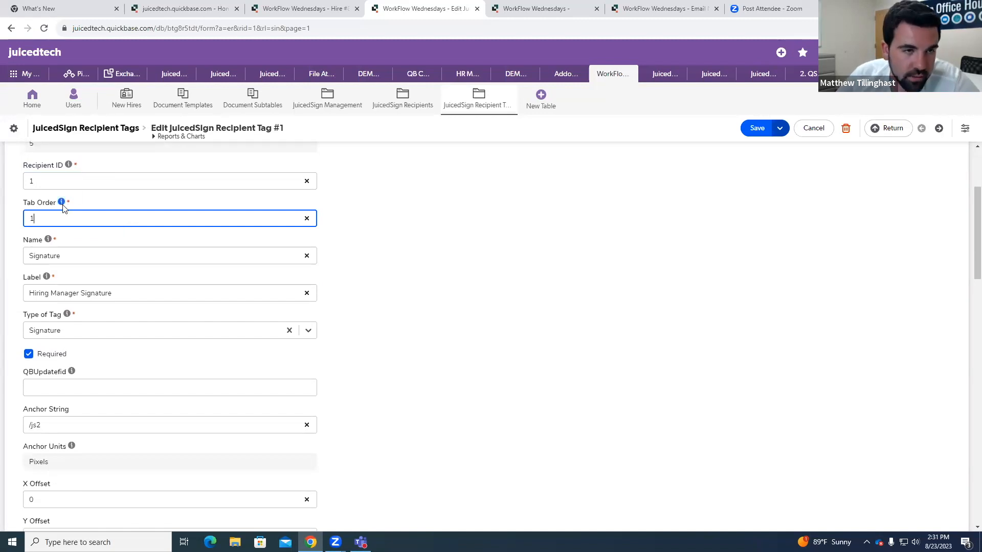
mouse_move(62, 205)
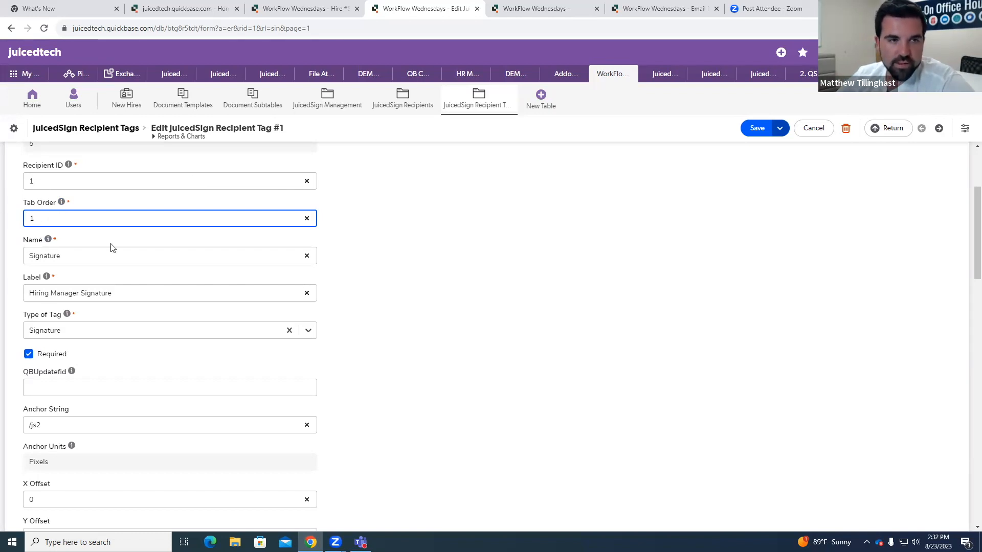
click(474, 238)
Step: Append 1 to the tag's Name value and remove it again
scroll(488, 238, down, 1)
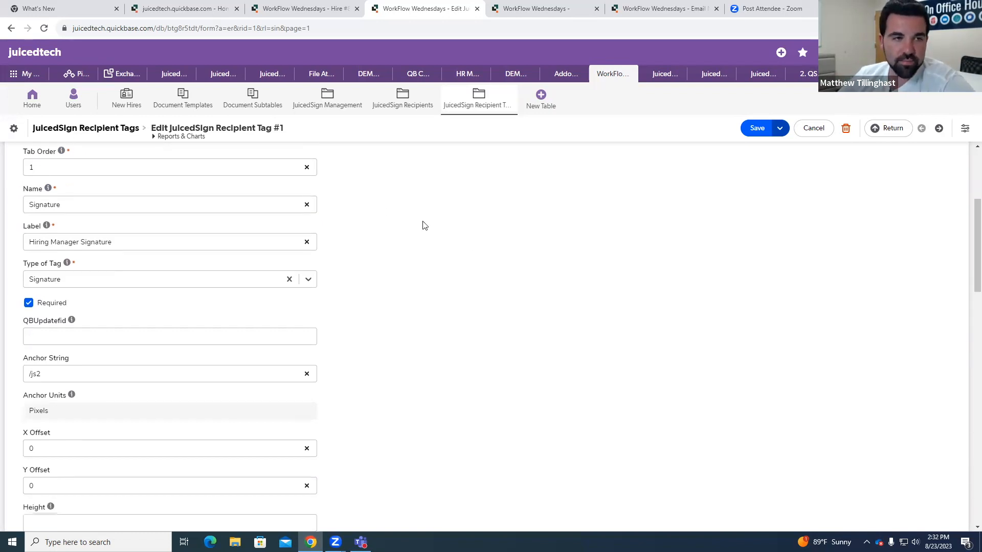
click(71, 203)
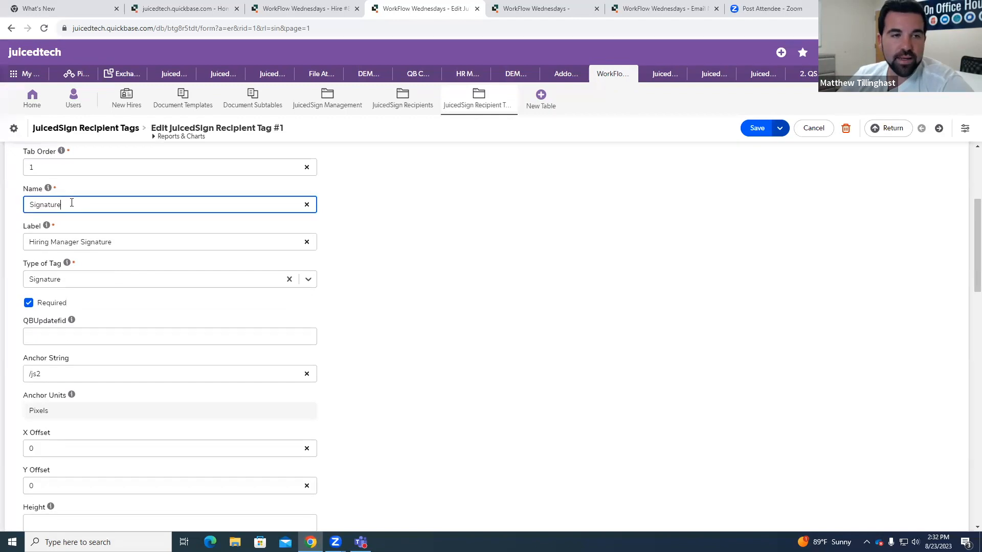
text(1)
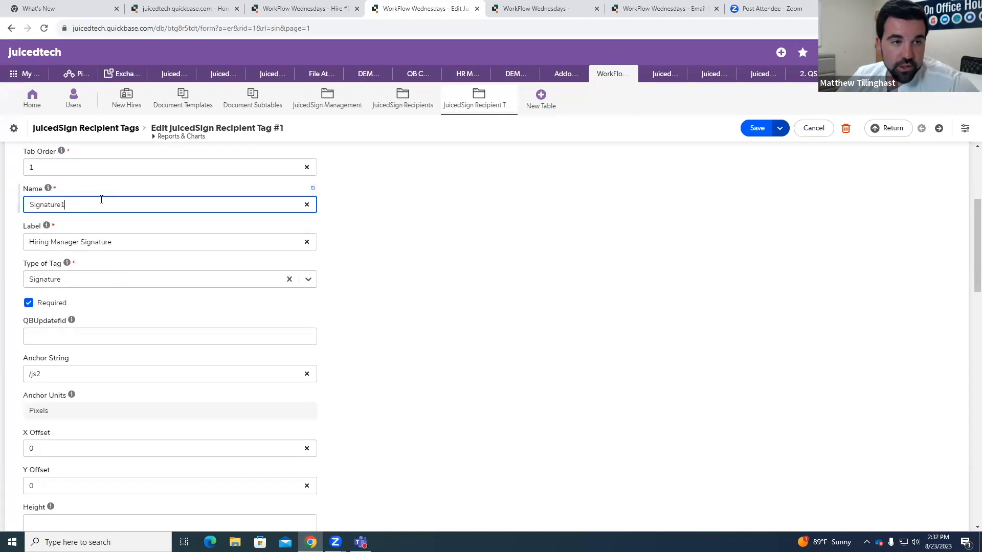
click(382, 219)
click(237, 210)
key(BackSpace)
click(441, 247)
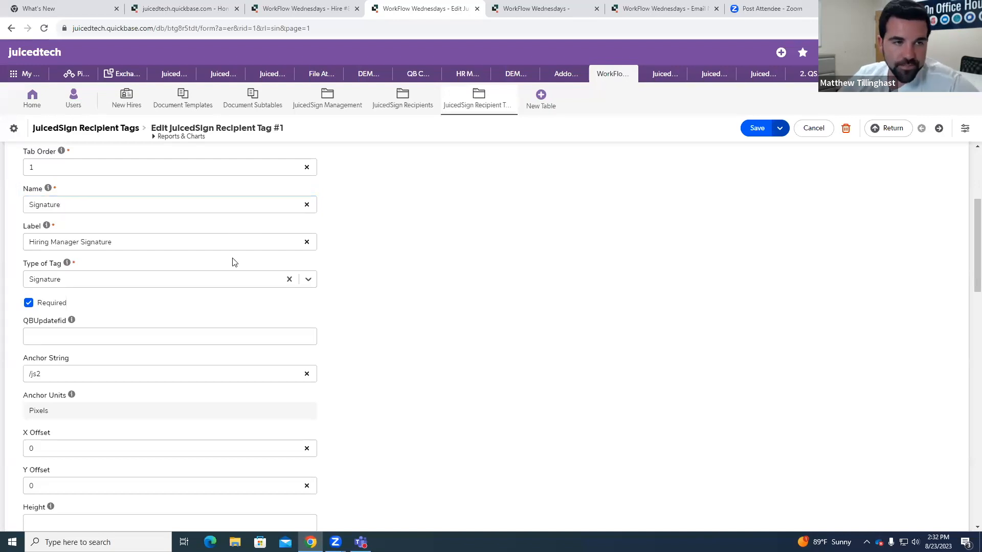
Step: Read the help text of the Label field and highlight its Hiring Manager Signature value
click(129, 242)
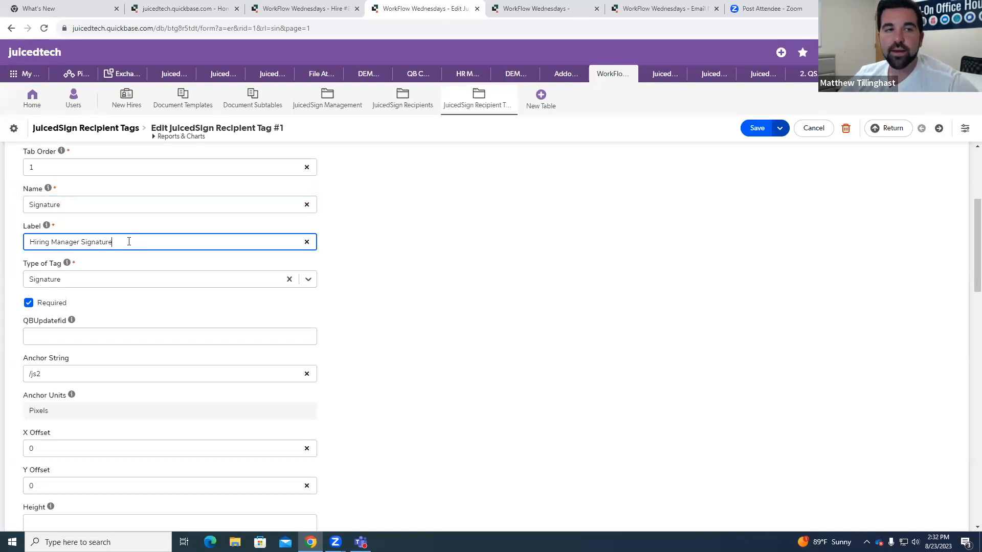
mouse_move(47, 226)
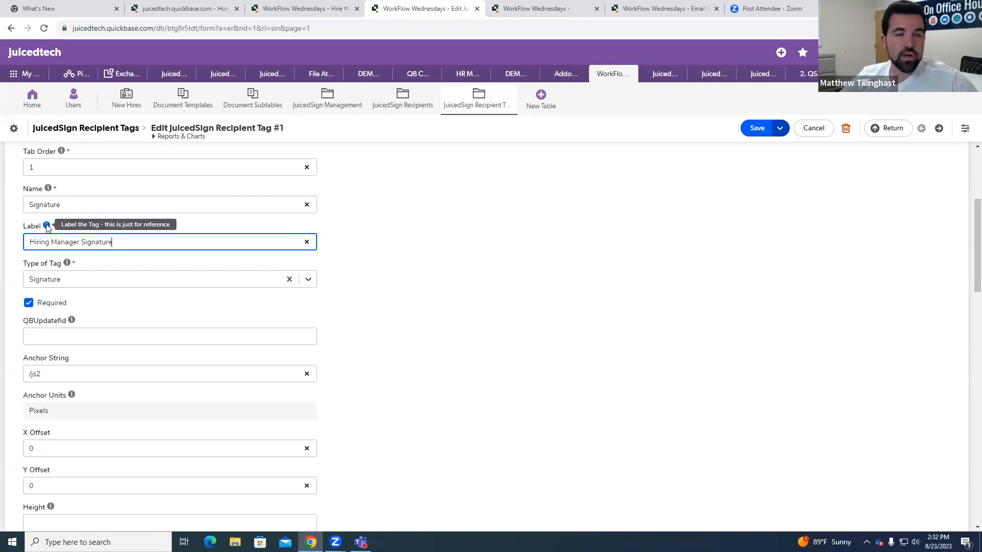
click(478, 262)
click(30, 244)
drag(31, 244, 125, 240)
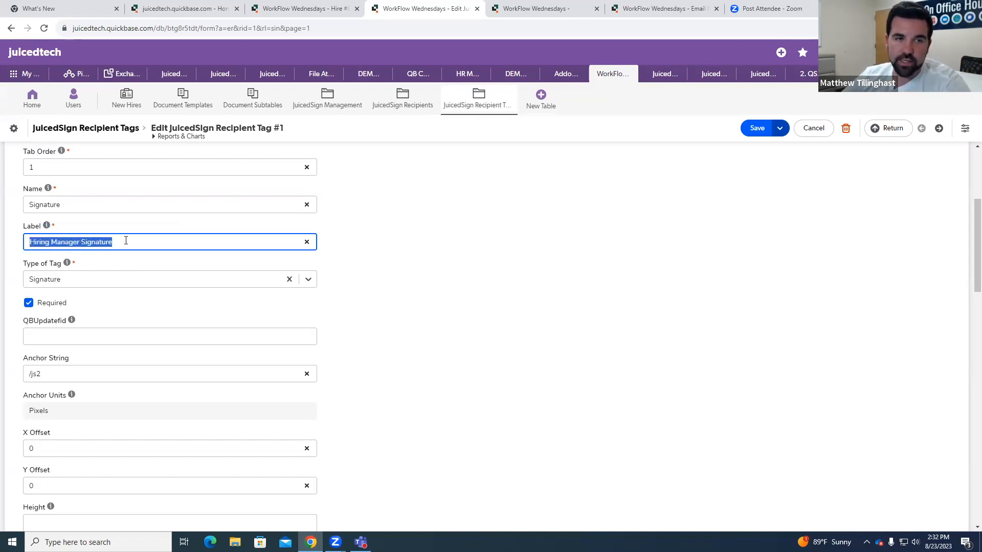
click(193, 260)
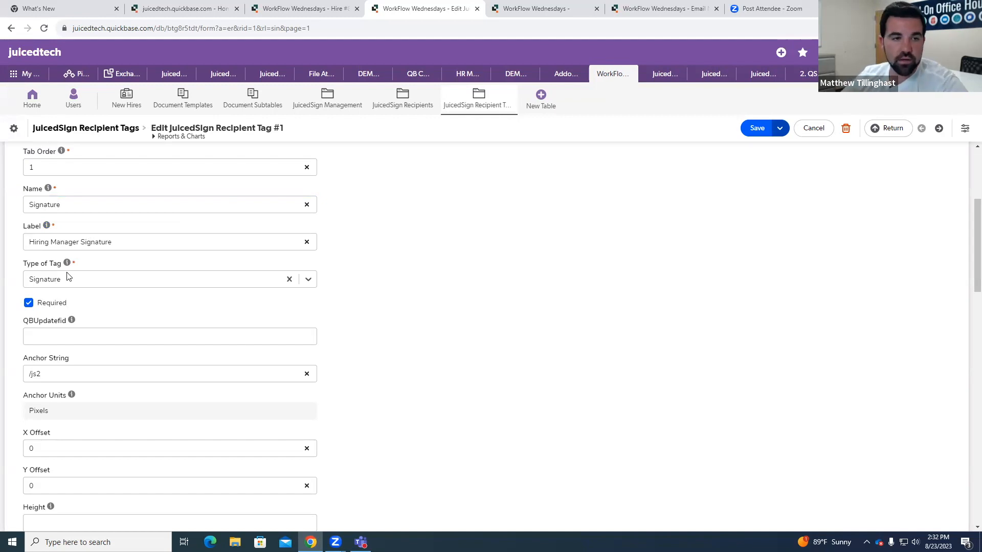
Step: Browse the available Type of Tag options and close the list without changing the selection
click(310, 280)
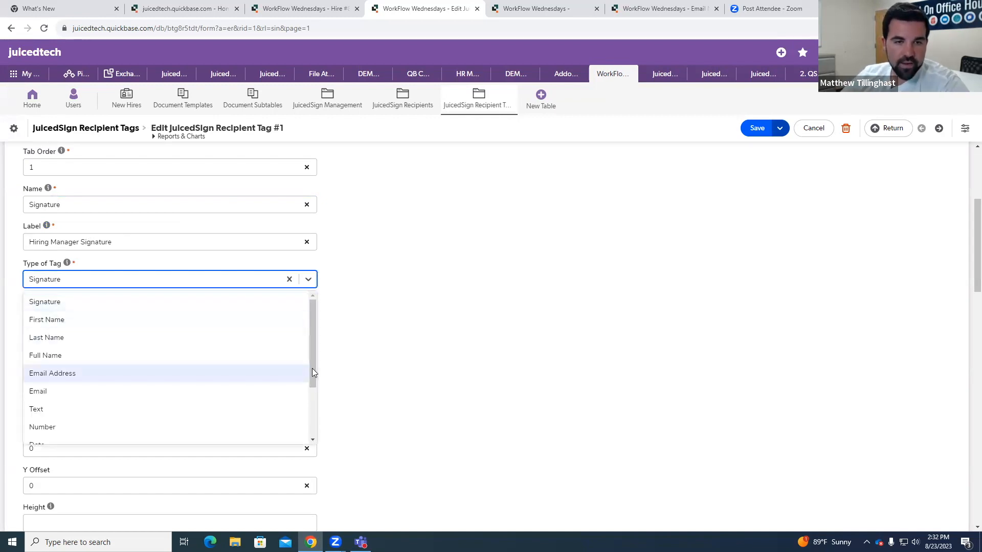
mouse_move(313, 372)
mouse_down()
mouse_move(321, 439)
mouse_move(315, 351)
mouse_up()
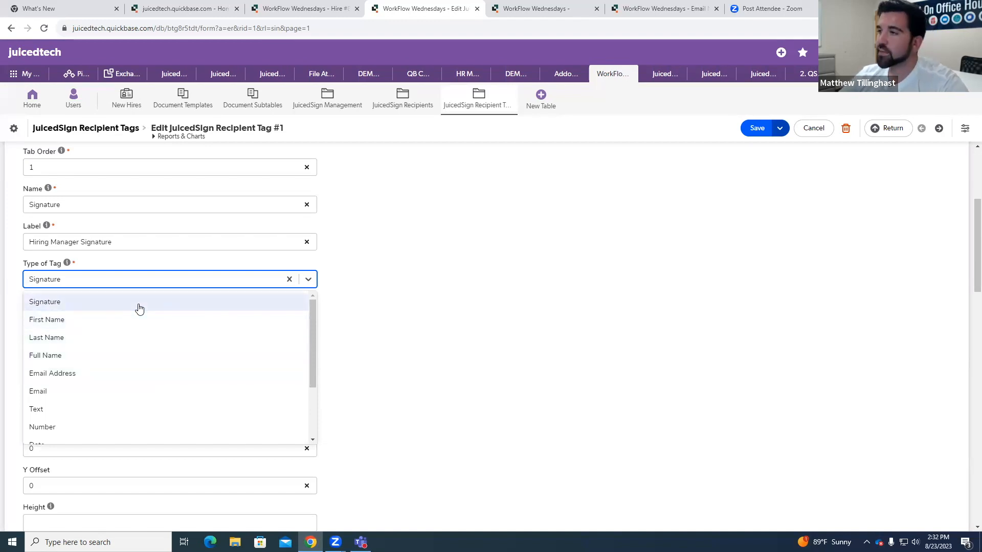
click(369, 301)
Step: Set the tag's QBUpdatefid to 72
scroll(56, 290, down, 1)
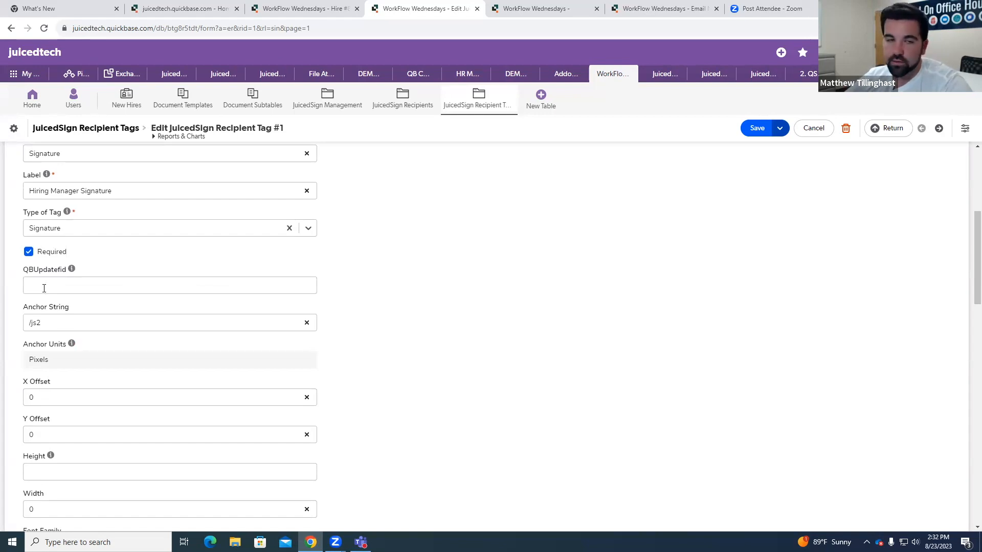
click(44, 289)
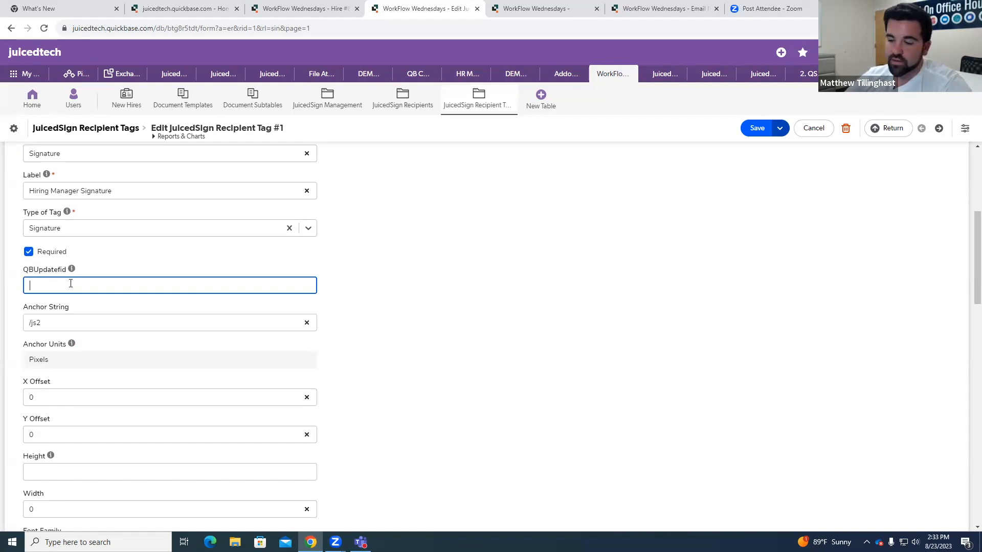
text(72)
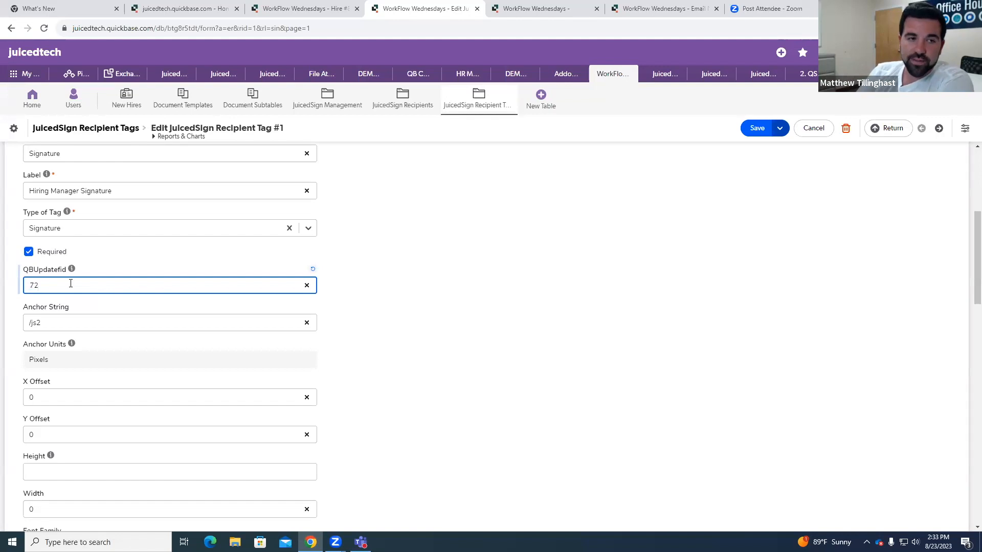
Step: Clear the tag's QBUpdatefid value
key(BackSpace)
key(BackSpace)
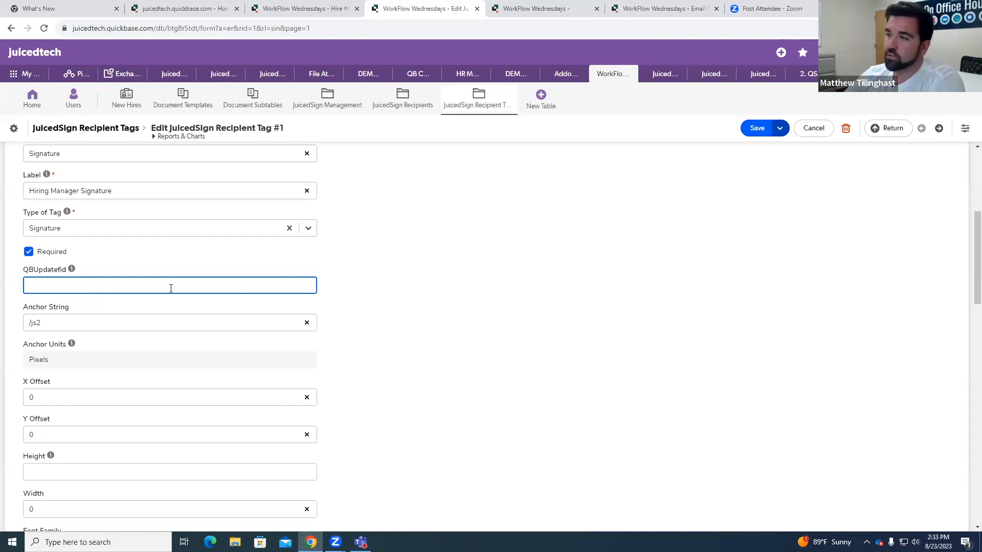
click(394, 292)
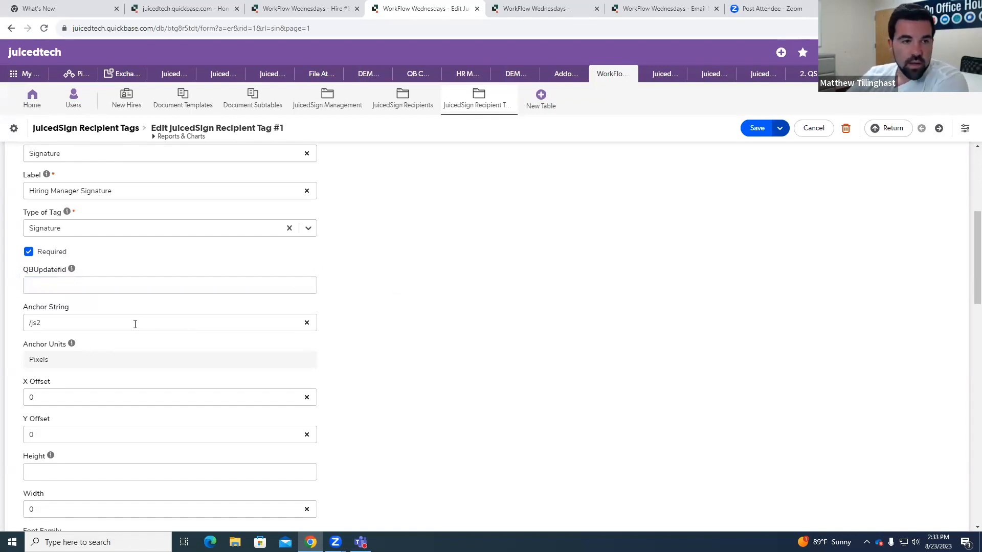
Step: Replace the tag's Anchor String with Signature
click(59, 322)
click(55, 322)
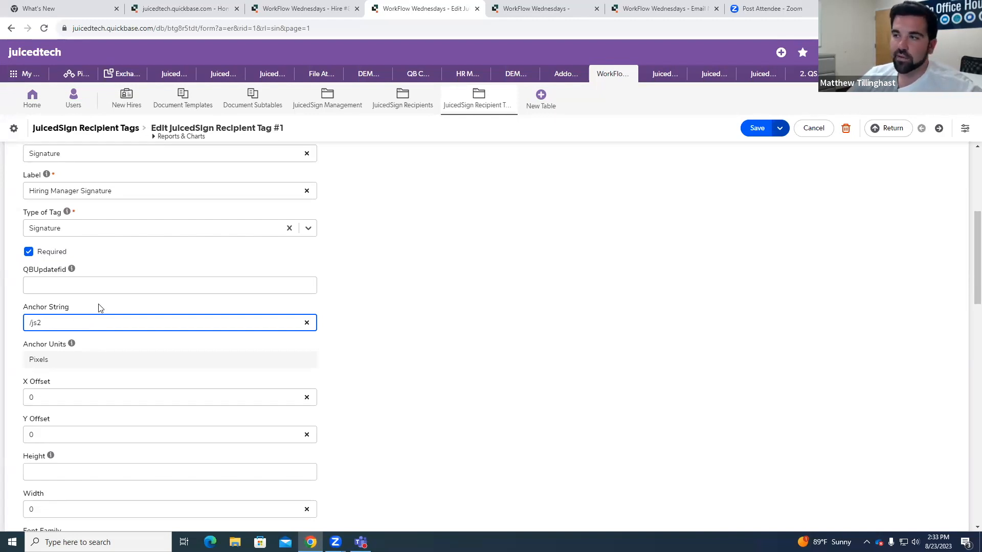
triple_click(61, 318)
key(BackSpace)
text(Signature)
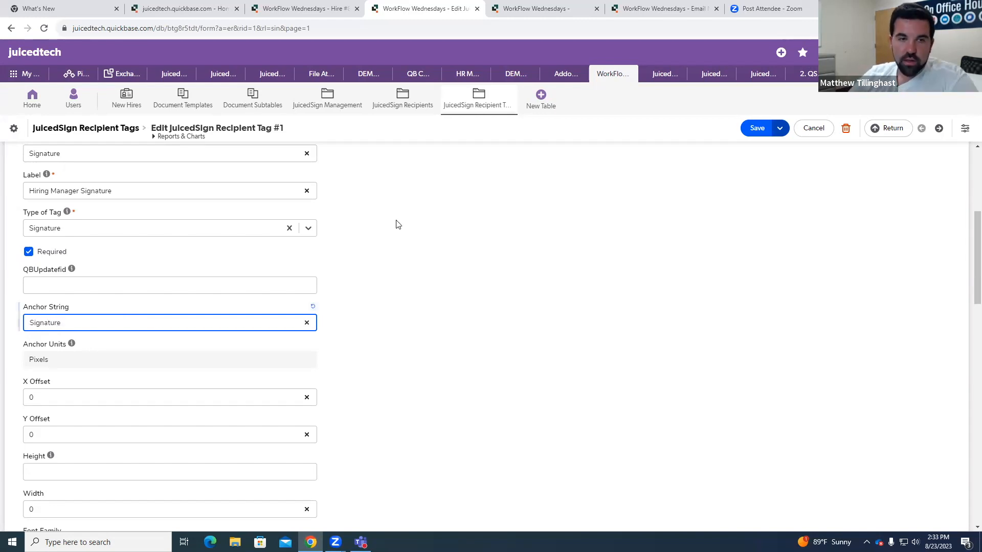
Step: Replace the Anchor String with Date and with Sign here as alternative example texts
double_click(89, 322)
key(BackSpace)
text(Date)
key(BackSpace)
key(BackSpace)
key(BackSpace)
key(BackSpace)
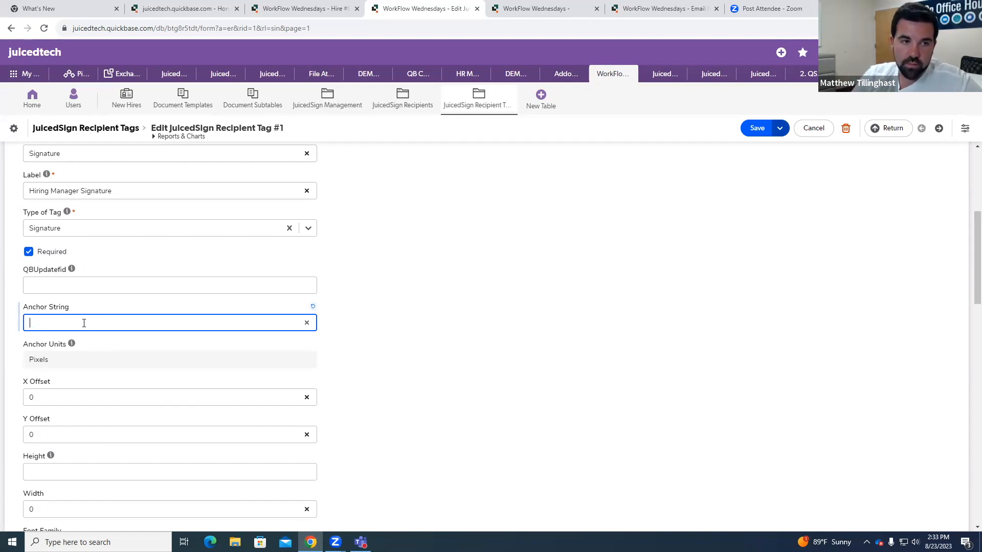
text(Sign here)
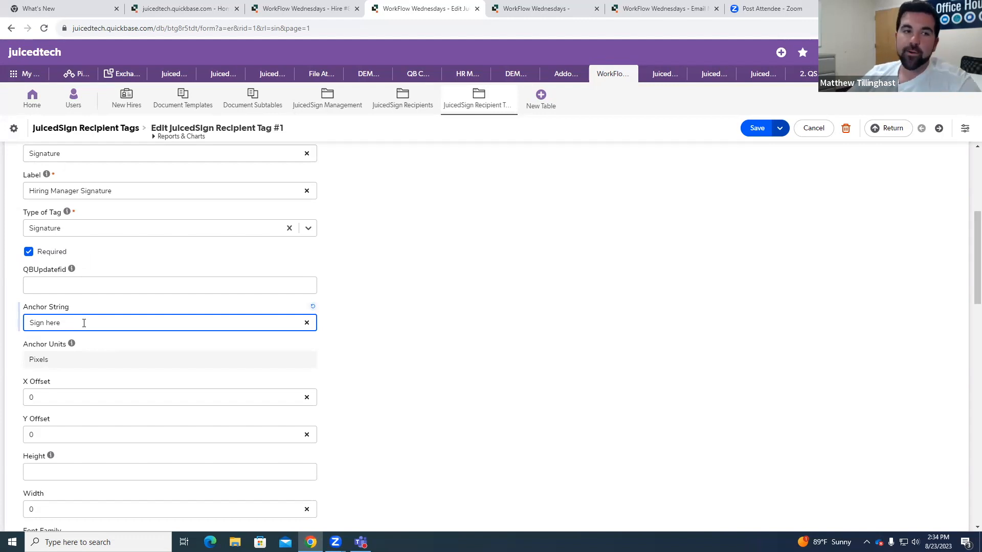
Step: Try the short anchor strings /js, /d1 and /T1 one after another in the Anchor String field
key(BackSpace)
key(BackSpace)
key(BackSpace)
key(BackSpace)
key(BackSpace)
key(BackSpace)
key(BackSpace)
key(BackSpace)
key(BackSpace)
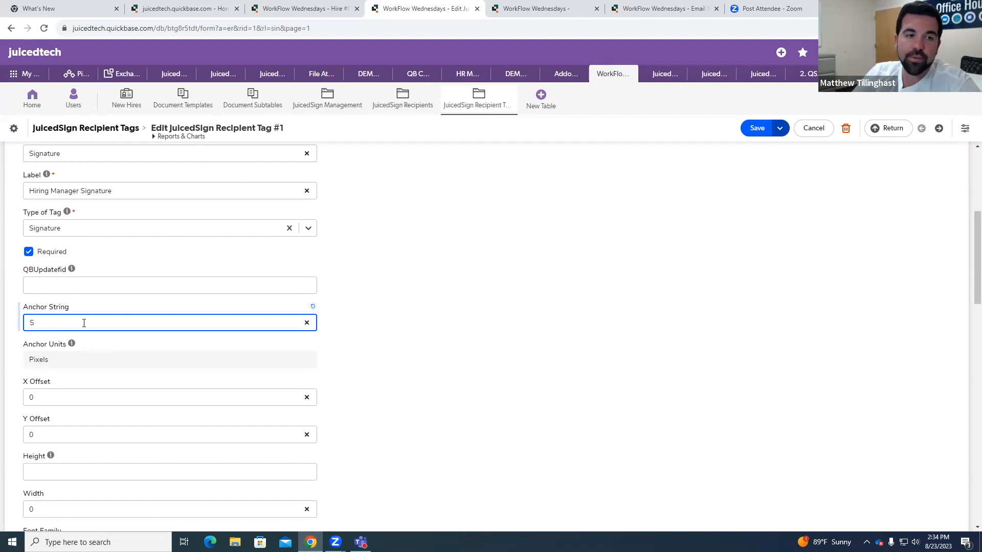
text(/js)
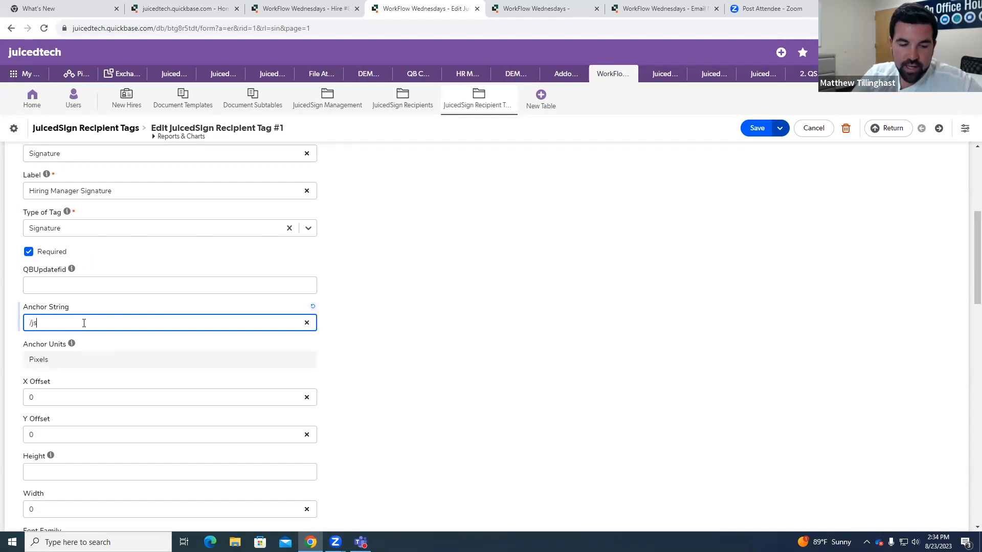
key(BackSpace)
key(BackSpace)
key(BackSpace)
text(/d1)
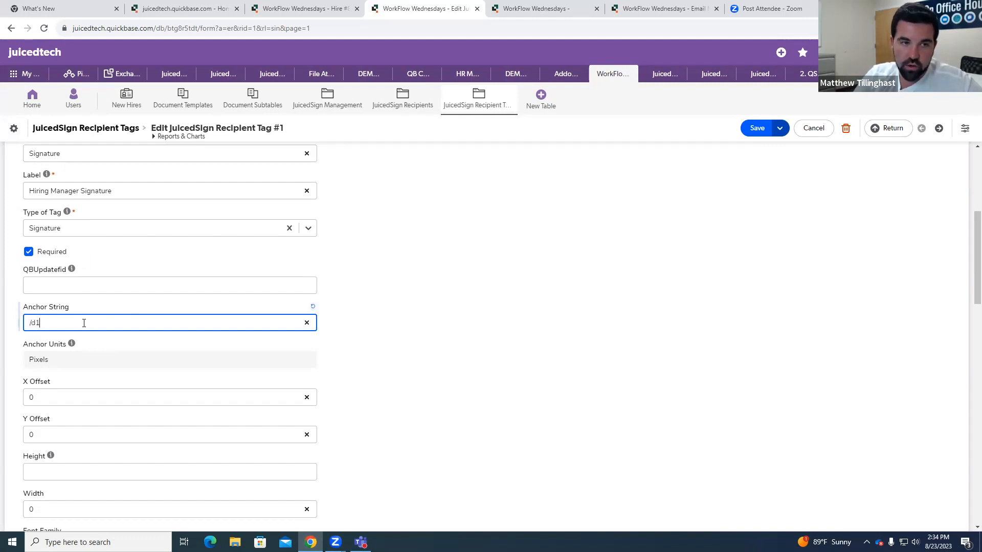
key(BackSpace)
key(BackSpace)
key(BackSpace)
text(/T1)
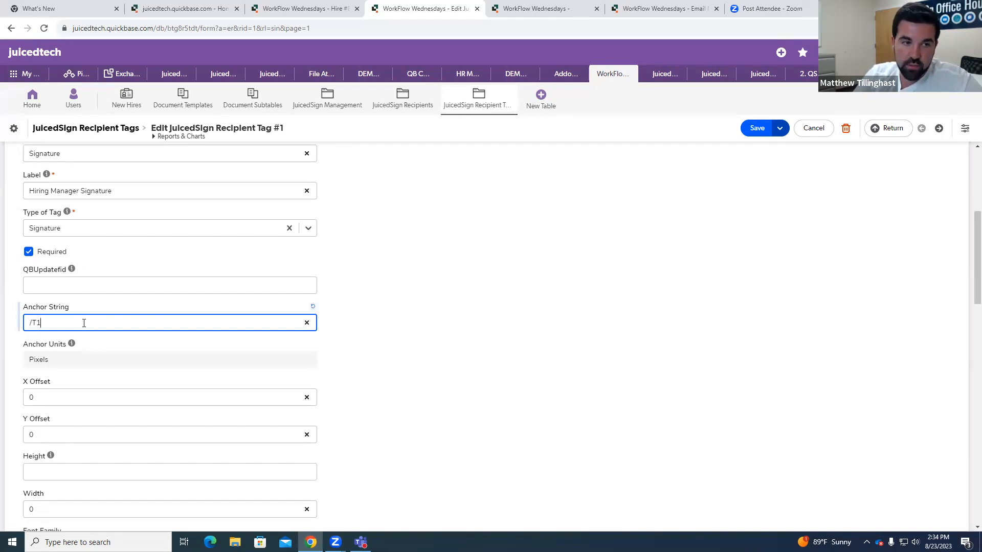
Step: Set the tag's Anchor String back to /js2
key(BackSpace)
key(BackSpace)
text(js1)
key(BackSpace)
text(2)
click(423, 353)
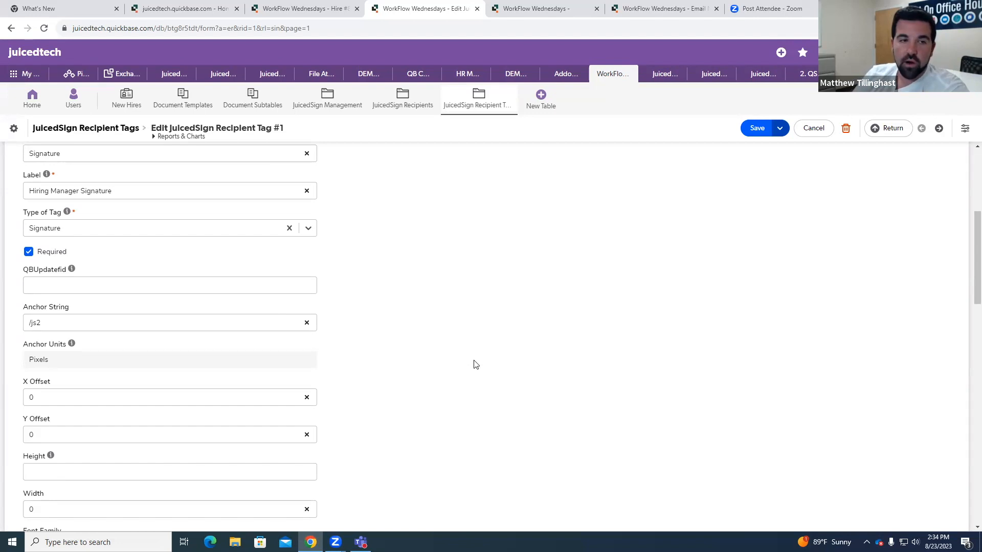
Step: Highlight the tag's Anchor String value and review it alongside the neighbouring fields
drag(73, 323, 32, 323)
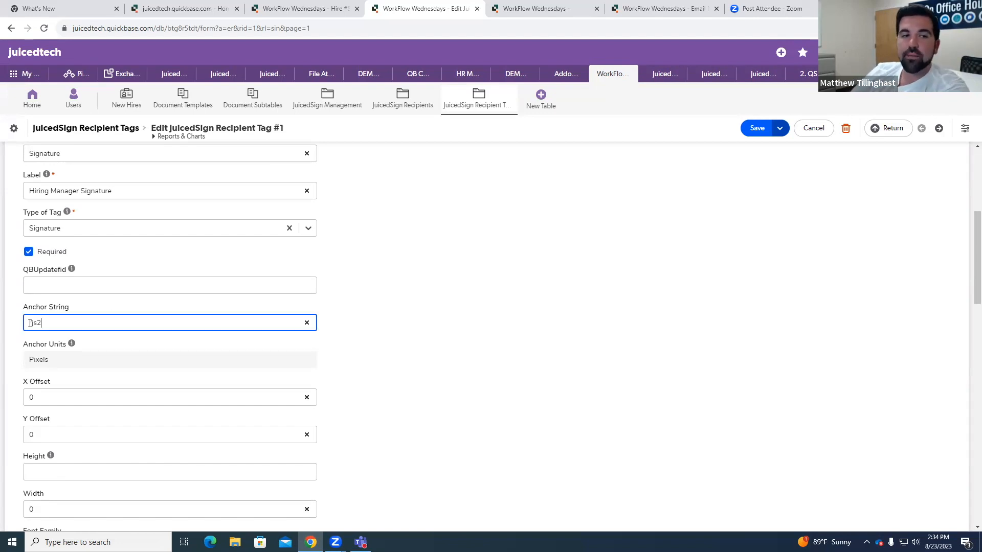
click(64, 323)
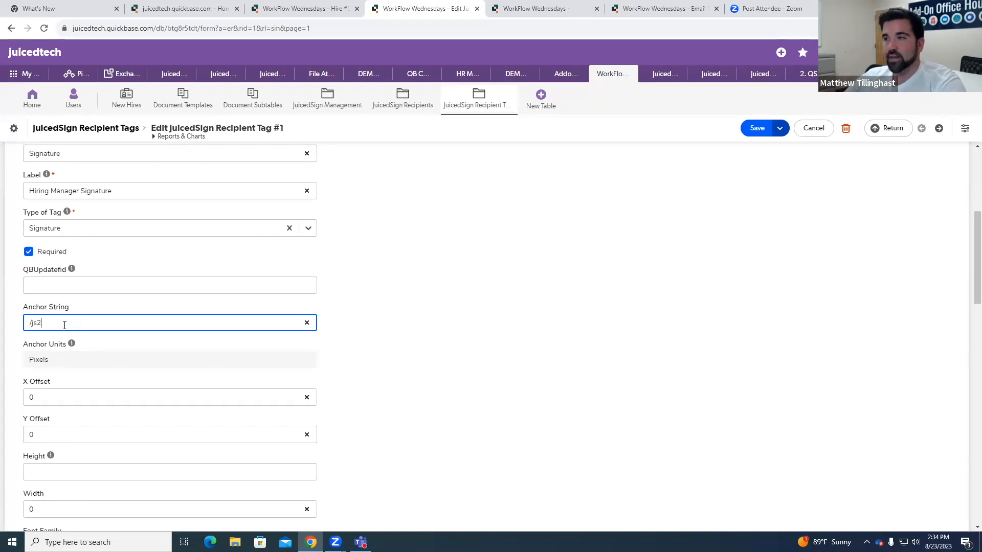
drag(45, 323, 34, 322)
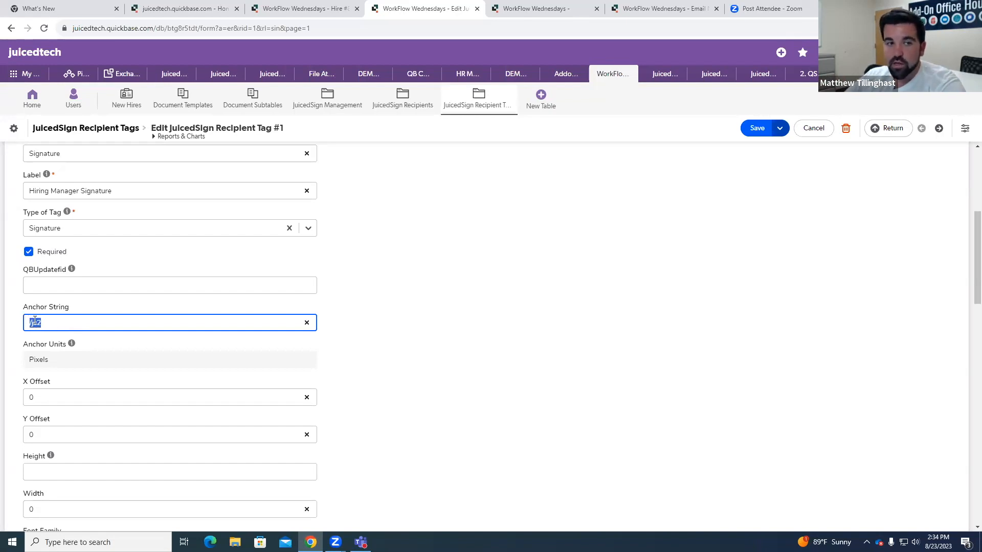
click(384, 308)
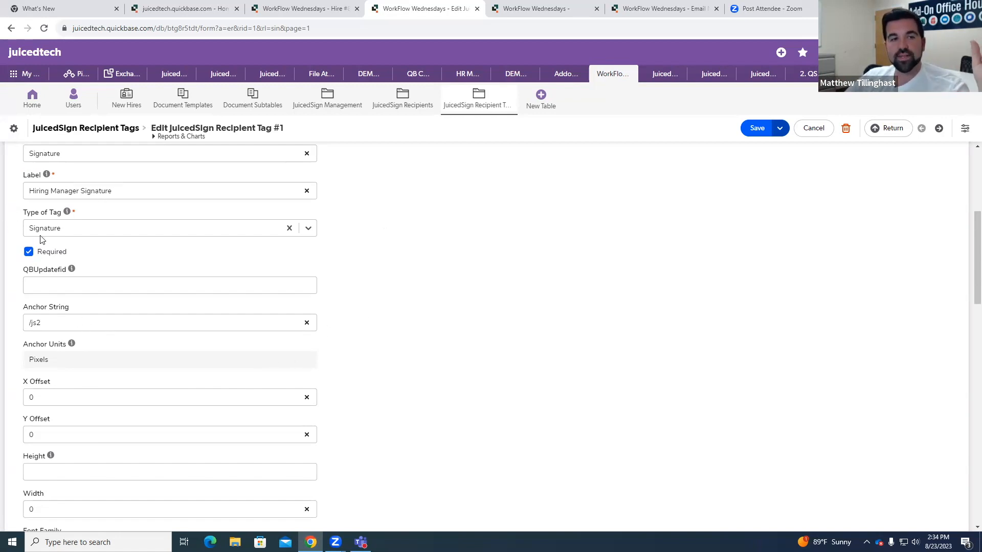
scroll(112, 235, up, 1)
scroll(147, 306, down, 2)
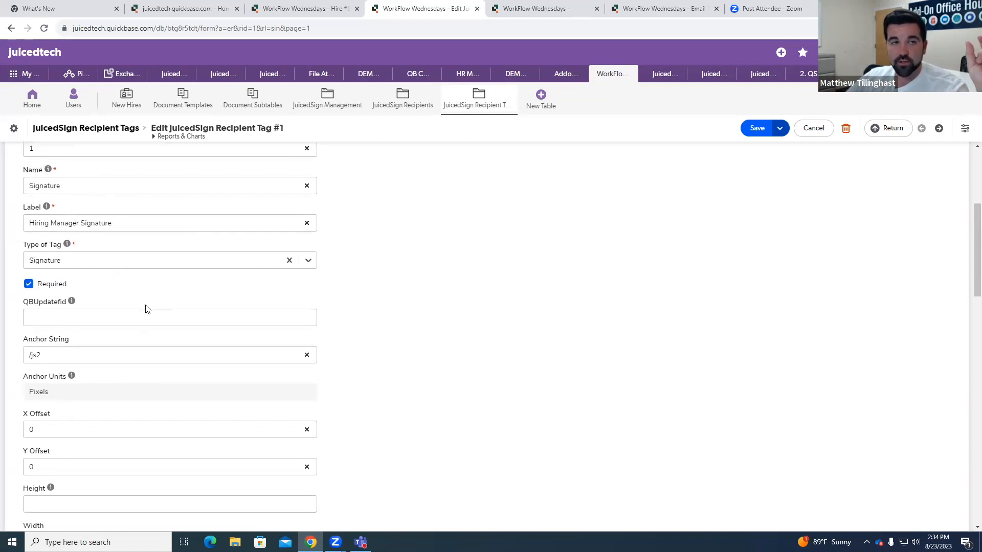
triple_click(51, 275)
drag(47, 275, 26, 274)
click(72, 272)
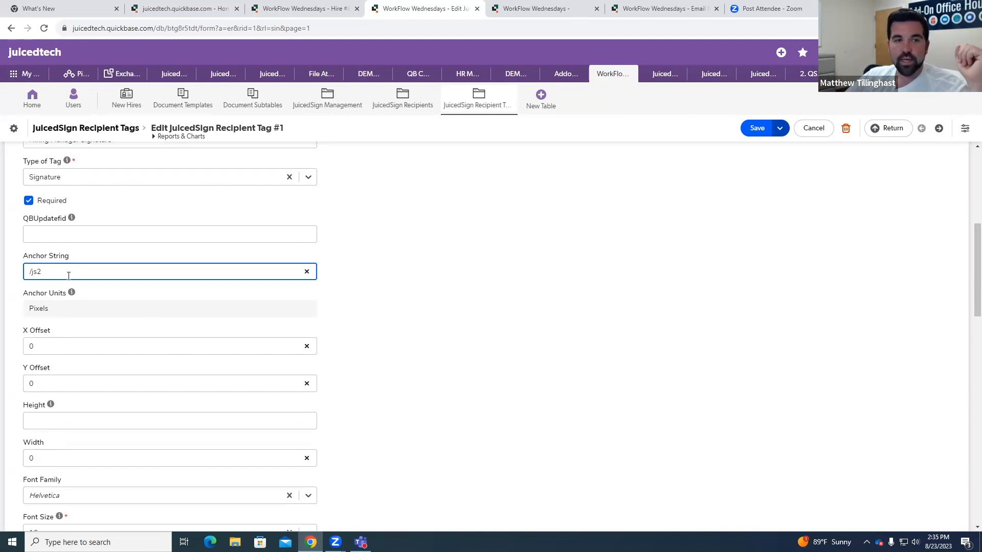
Step: Try an X Offset of -5 for the tag and set it back to 0
scroll(77, 281, down, 1)
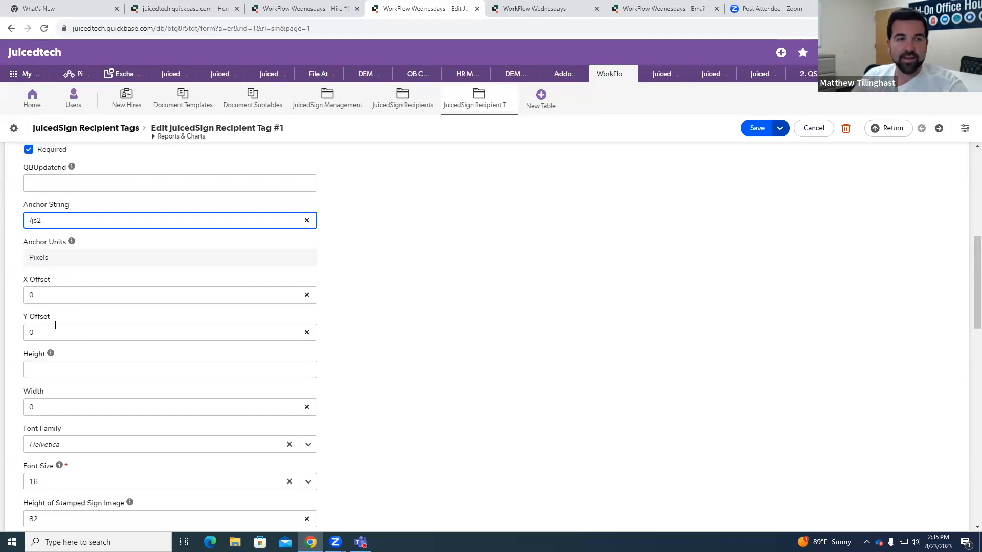
click(49, 295)
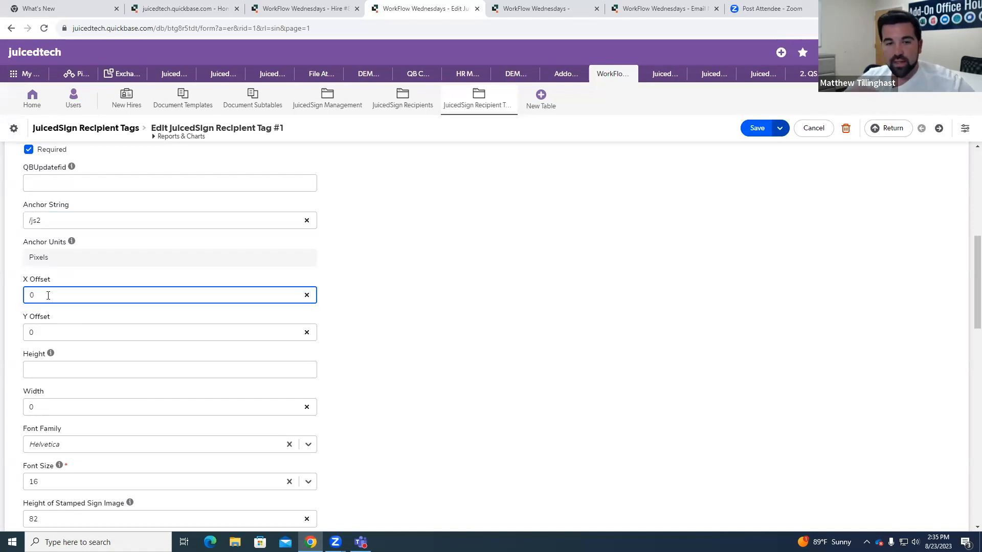
key(BackSpace)
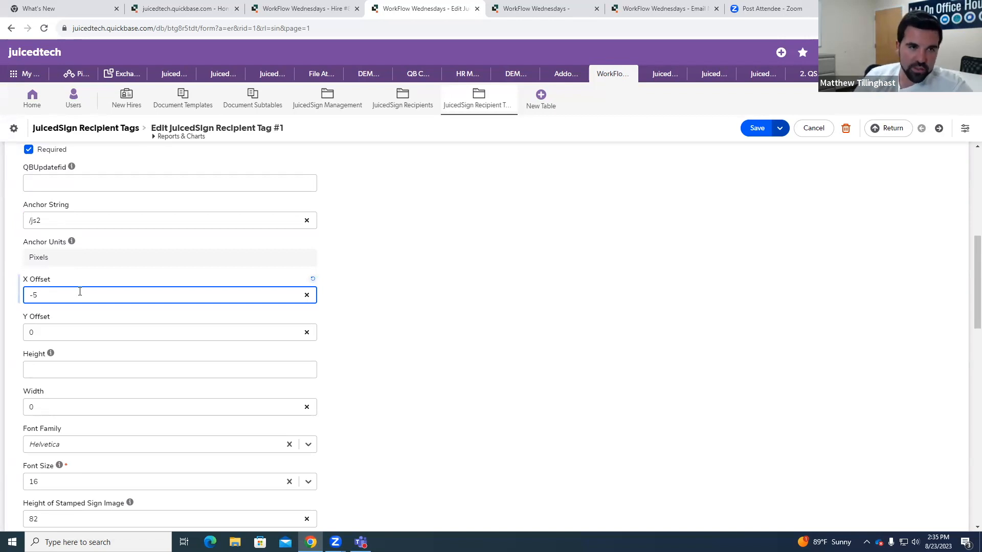
text(0)
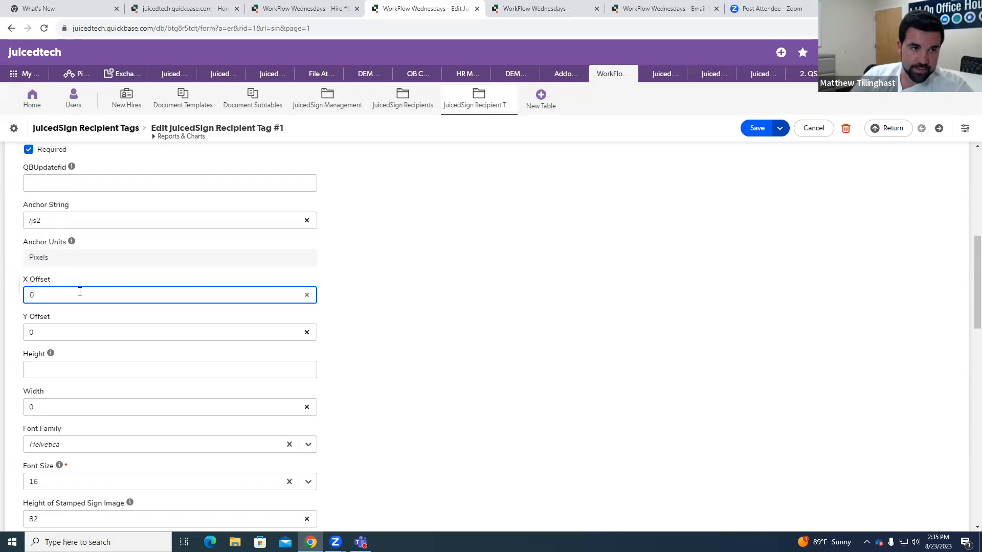
Step: Try Y Offset values of -5 and 5 for the tag and set the field back to 0
click(75, 333)
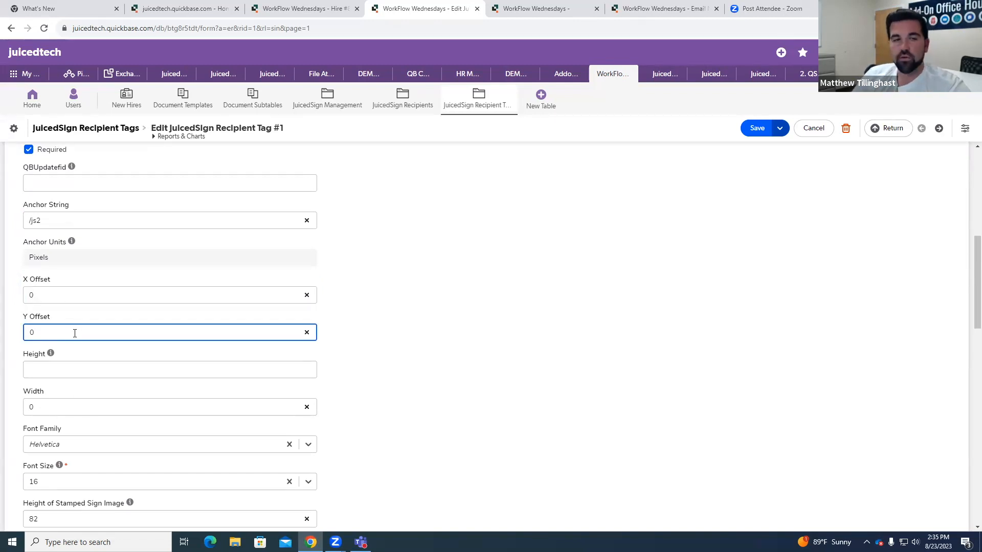
key(BackSpace)
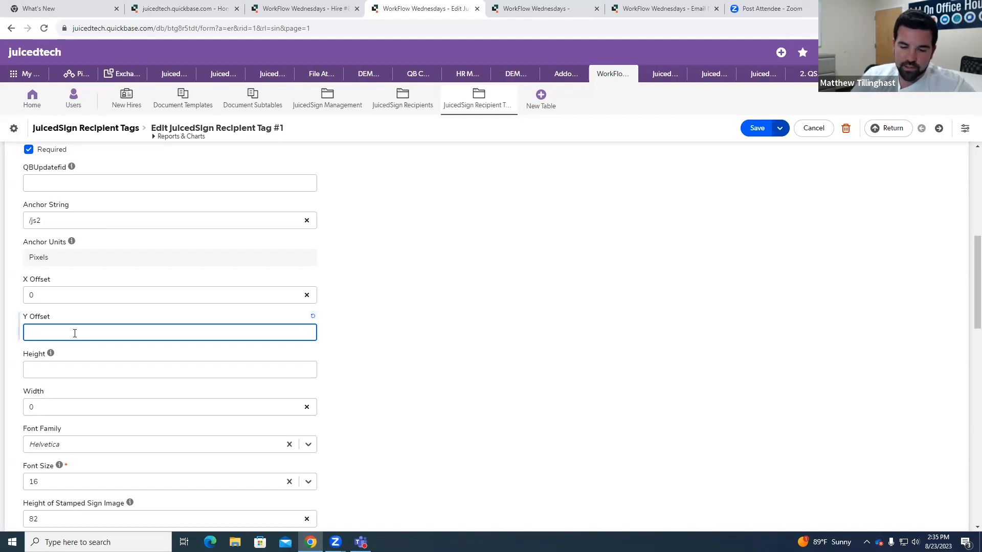
text(-)
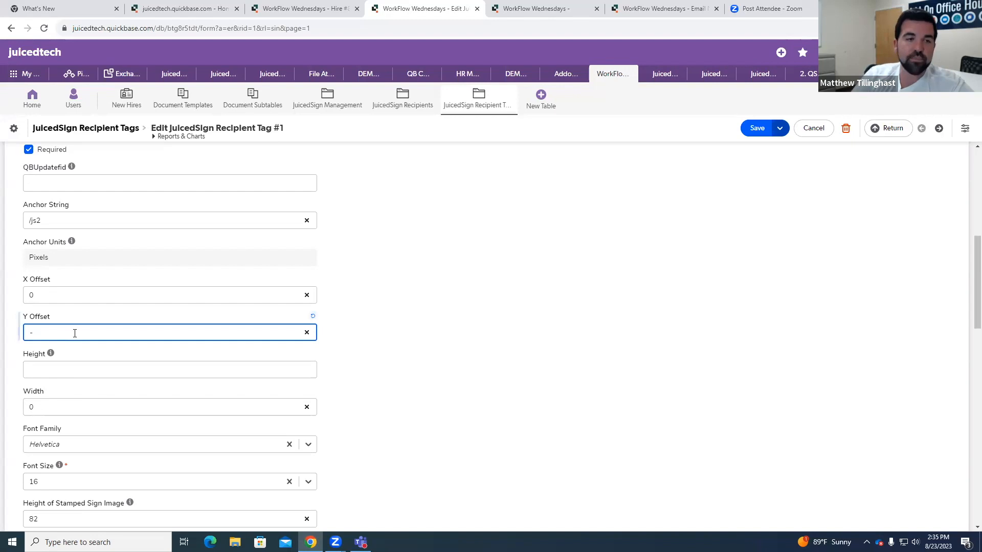
text(5)
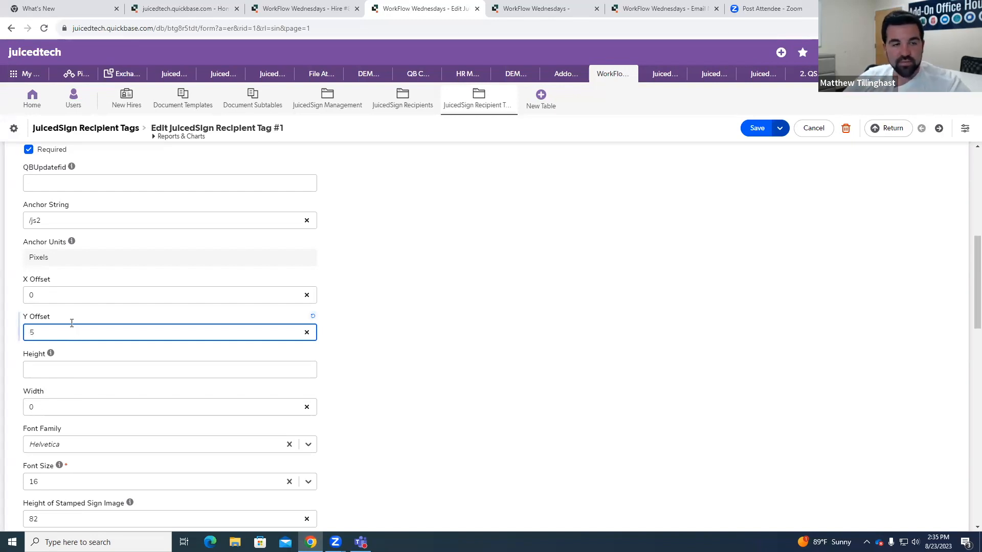
text(5-5)
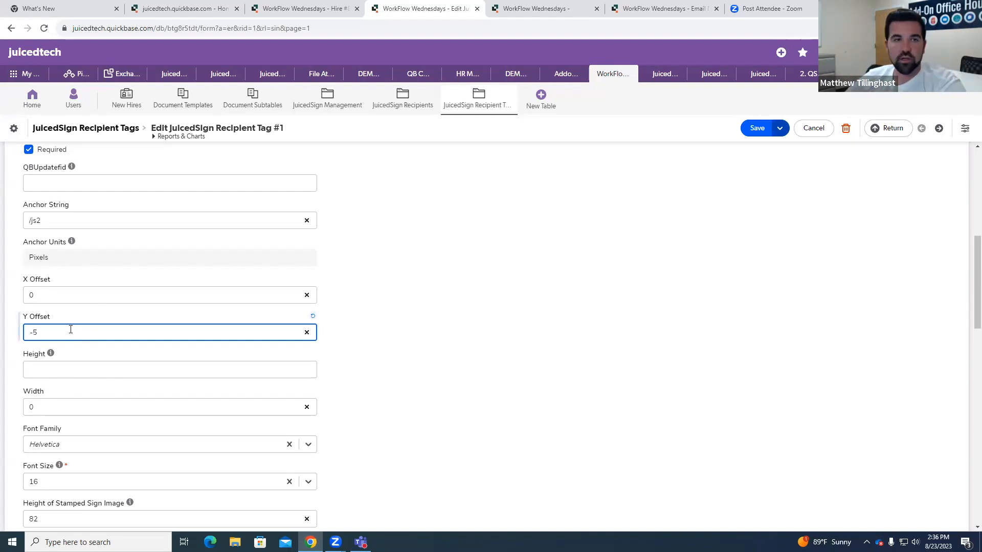
double_click(69, 330)
text(0)
click(504, 368)
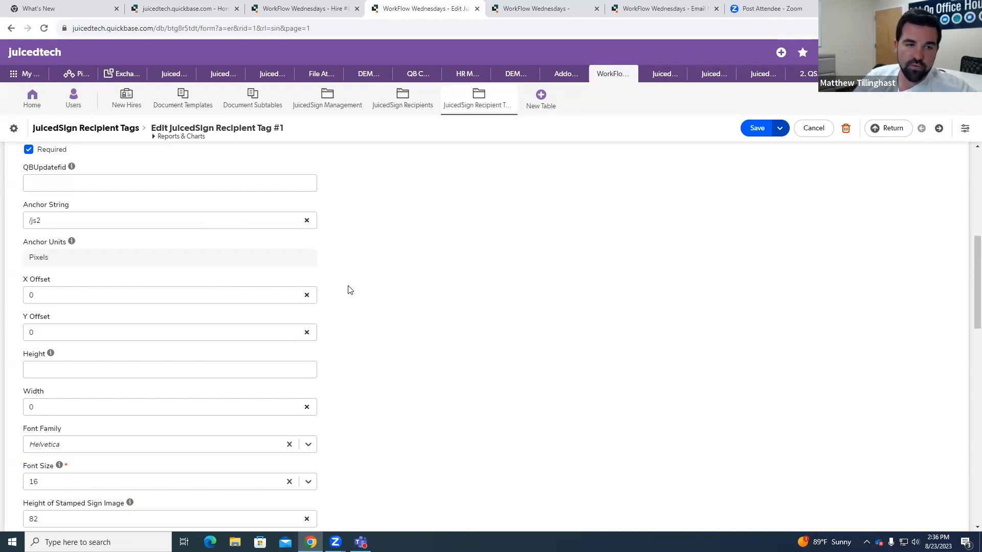
Step: Examine the tag's remaining settings, from Height and the font options down to the validation, conditional and concealment fields
scroll(346, 301, down, 2)
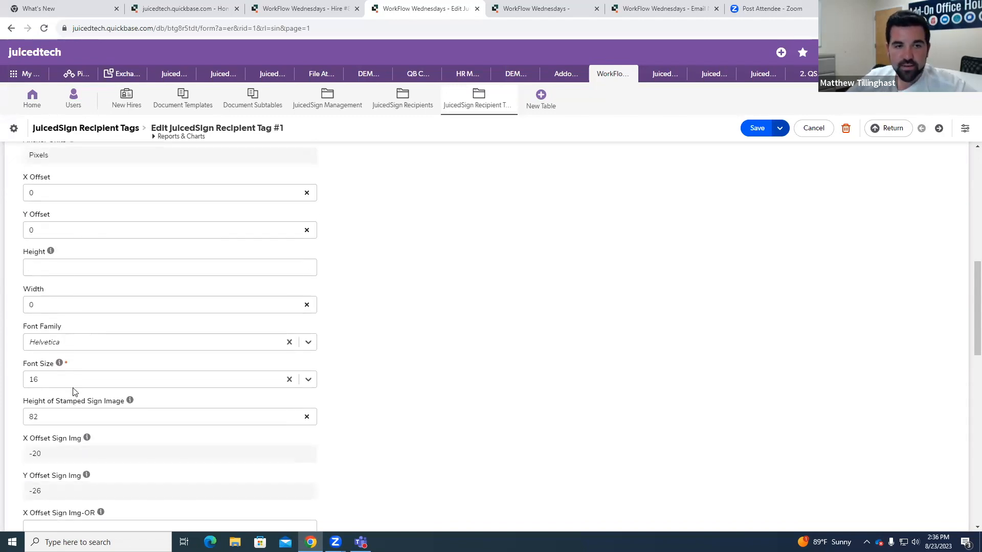
scroll(91, 400, down, 3)
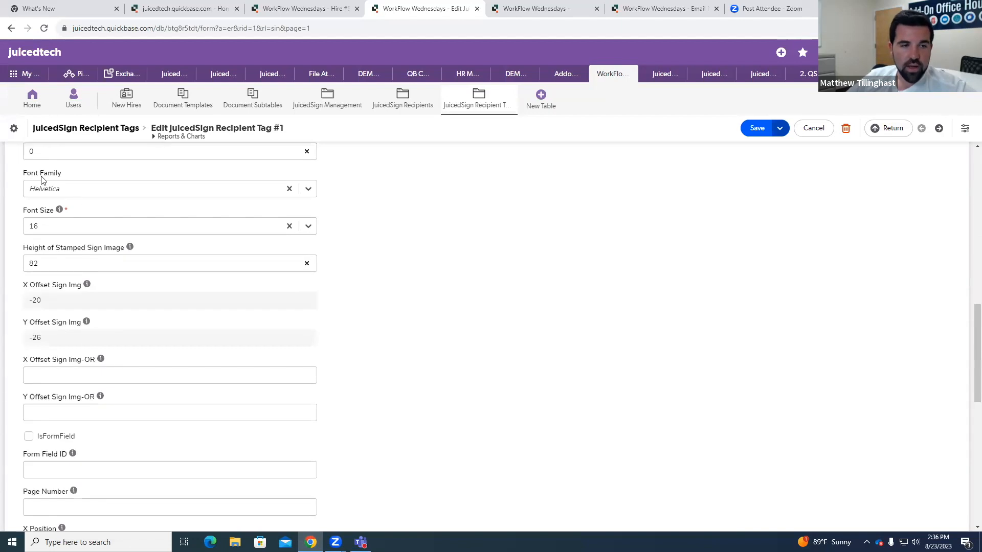
scroll(79, 314, down, 4)
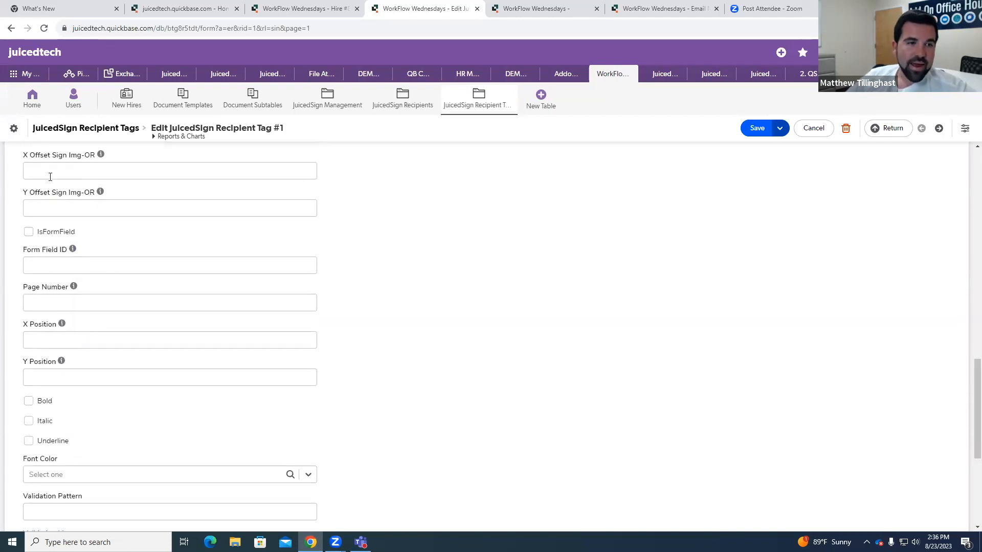
scroll(85, 271, down, 2)
scroll(85, 273, down, 3)
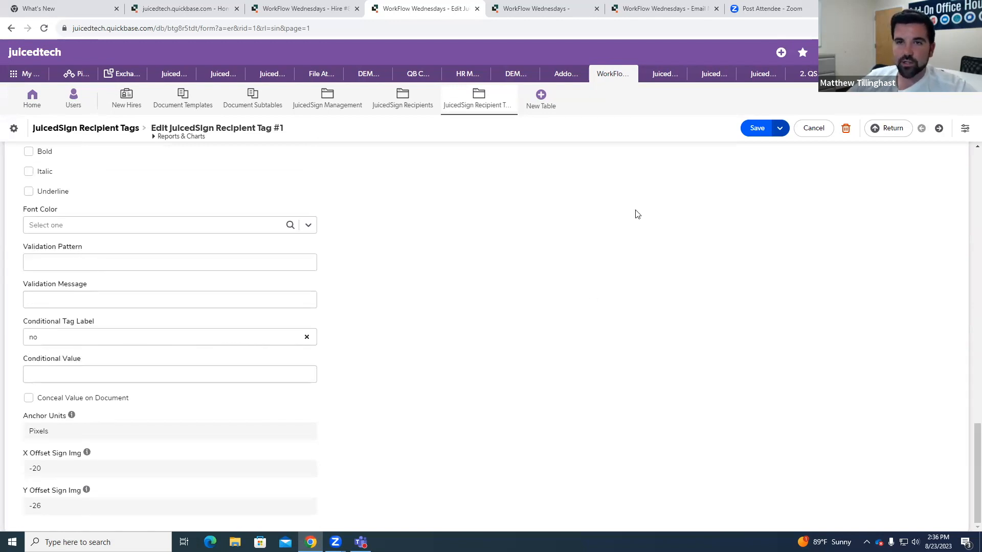
Step: Leave the tag's edit form and open the default report of the JuicedSign Recipient Tags table
scroll(361, 151, up, 3)
click(475, 102)
click(547, 86)
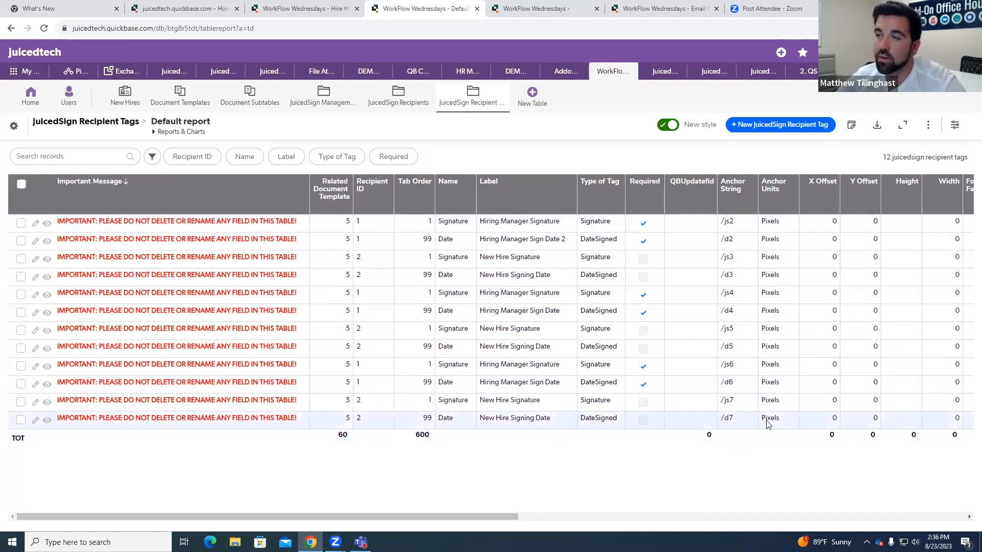
Step: Return to the Hire #8 record, open its JuicedSign agreement preview and locate the Send to JuicedSign option
click(304, 8)
click(527, 223)
scroll(520, 247, up, 10)
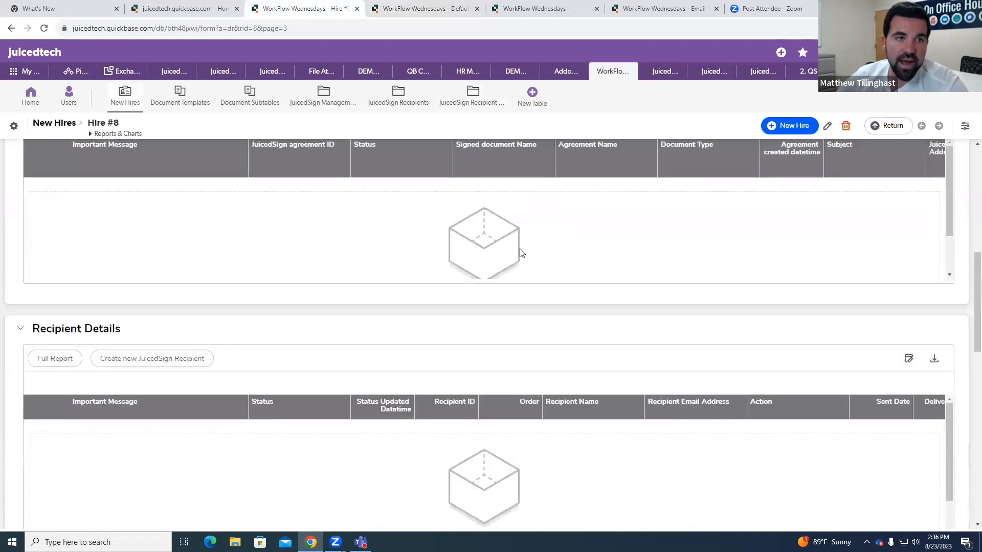
scroll(501, 241, up, 3)
click(56, 323)
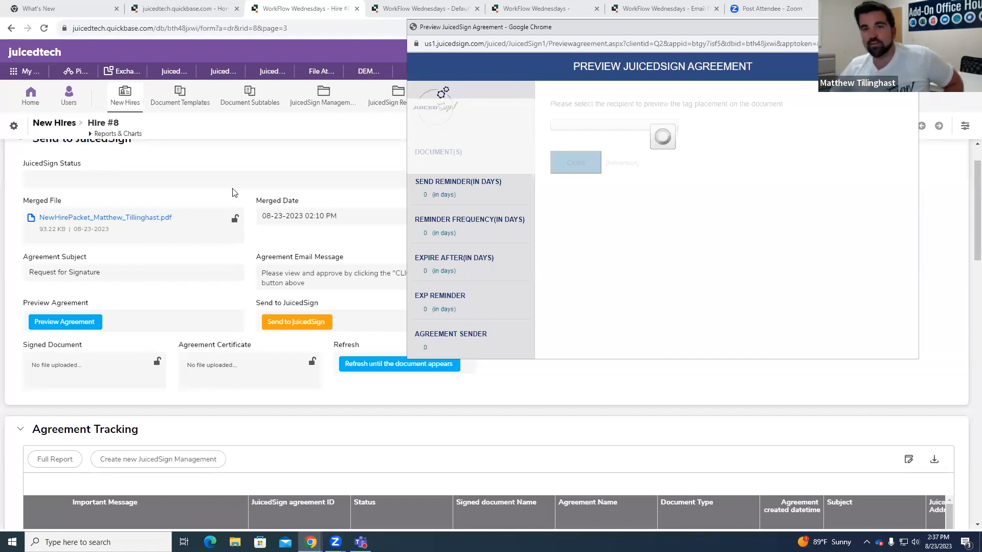
scroll(287, 215, down, 12)
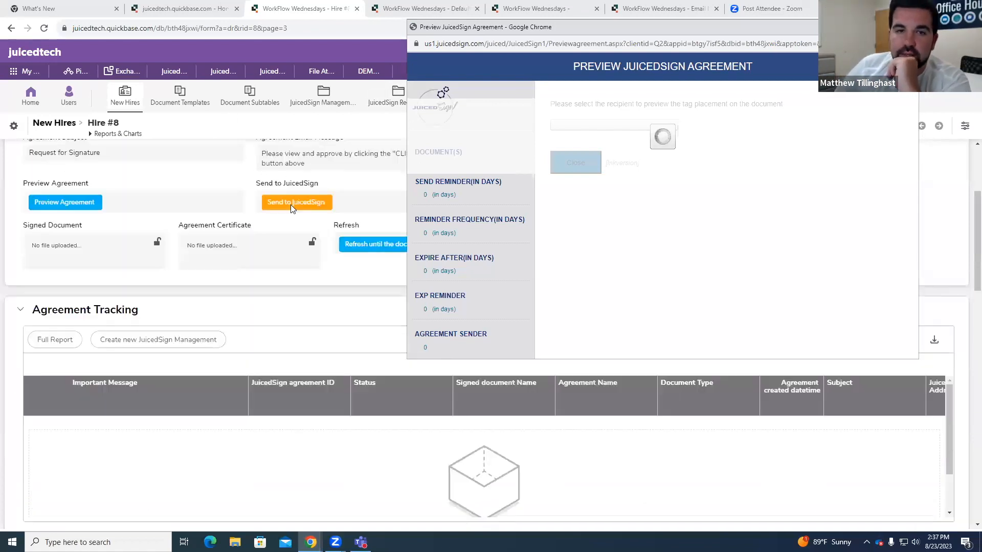
Step: Put the agreement preview aside and examine both recipients' entries in the Agreement Recipient String under Additional Details of the Hire #8 record
scroll(288, 219, down, 2)
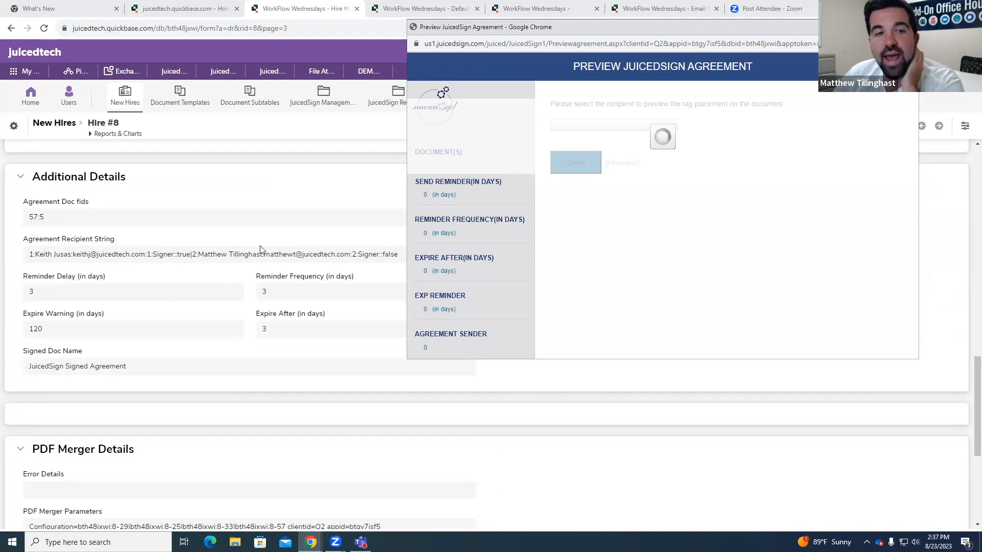
drag(759, 32, 765, 32)
click(913, 27)
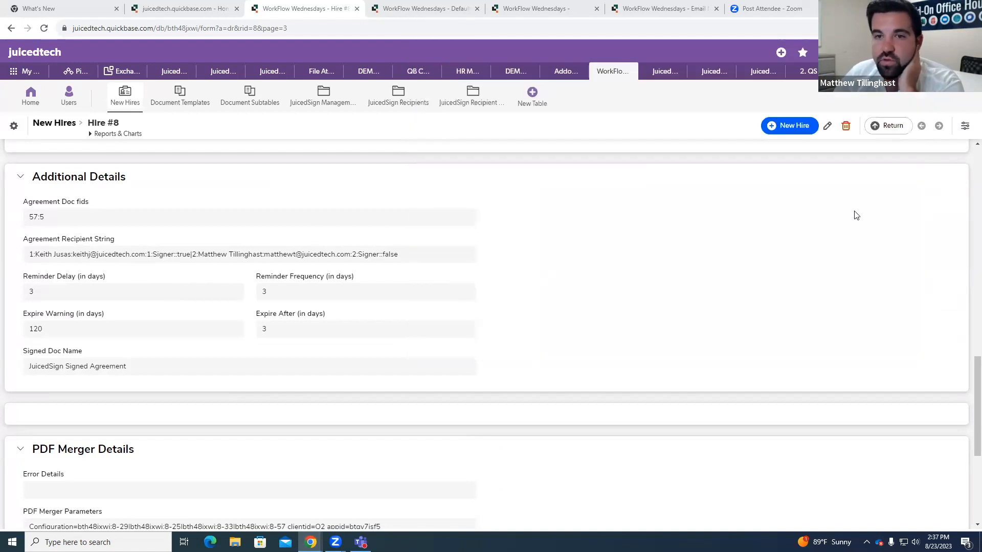
drag(31, 257, 189, 254)
click(188, 254)
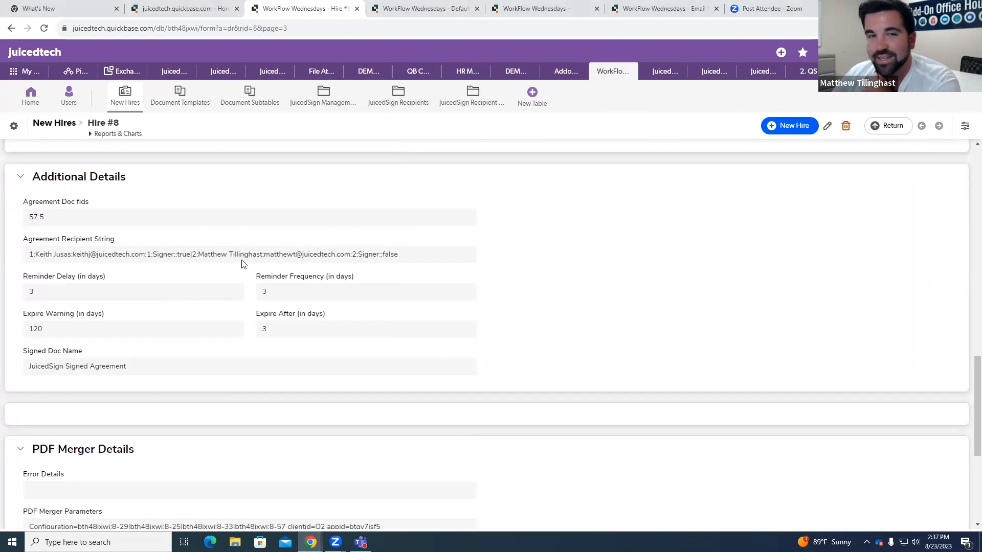
drag(193, 254, 182, 255)
double_click(204, 254)
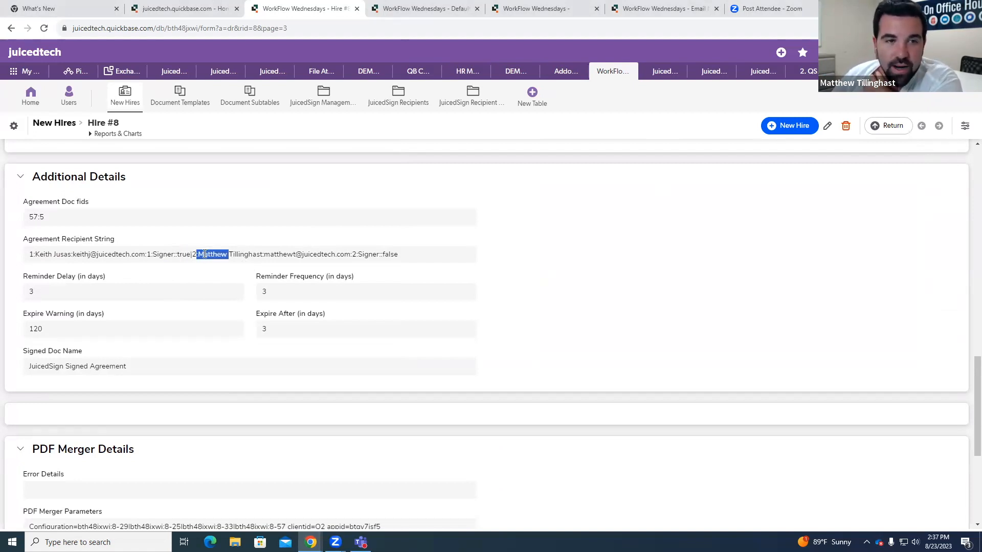
drag(203, 257, 205, 256)
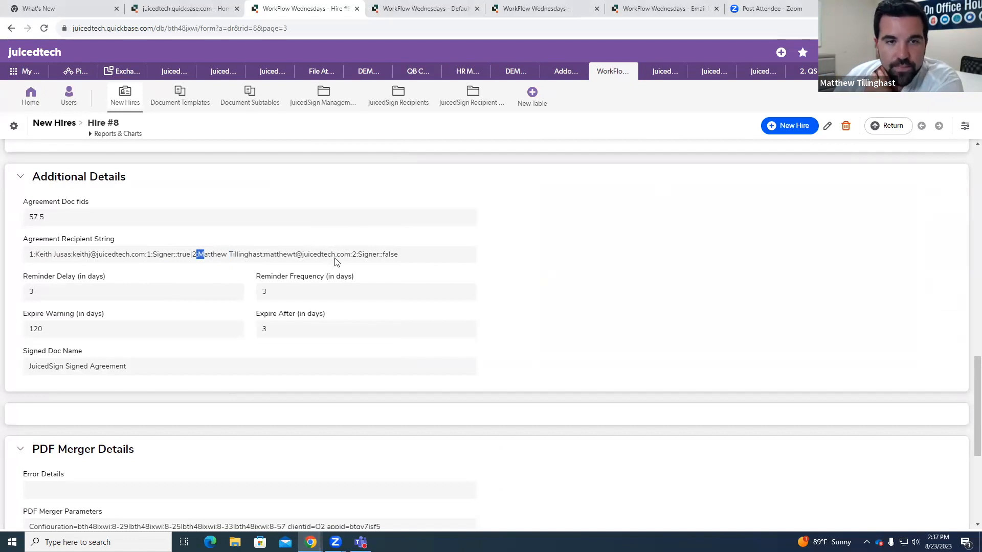
click(388, 252)
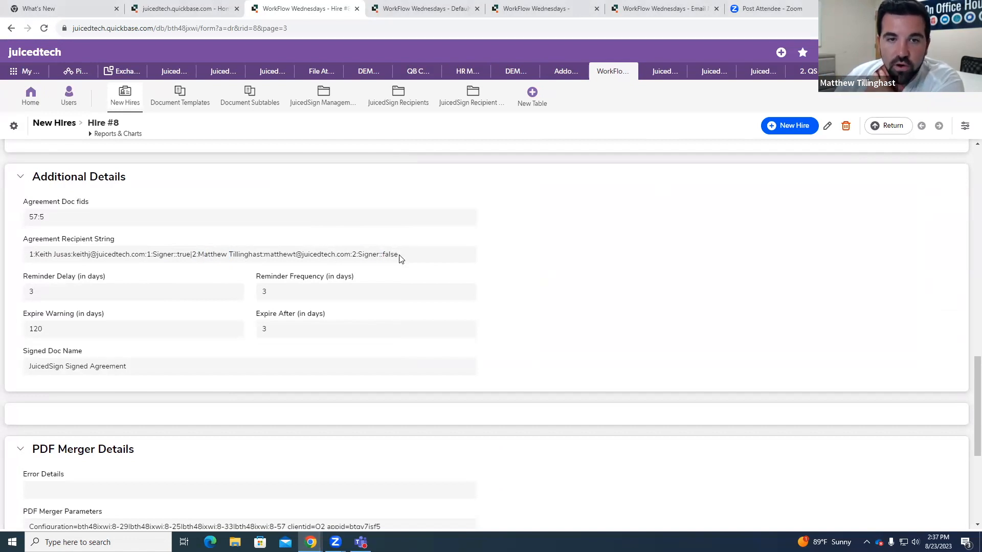
Step: Open the Agreement Recipient String field's properties and examine the formula segment for the first recipient, from recipient ID to the captive recipient value
right_click(399, 256)
click(440, 288)
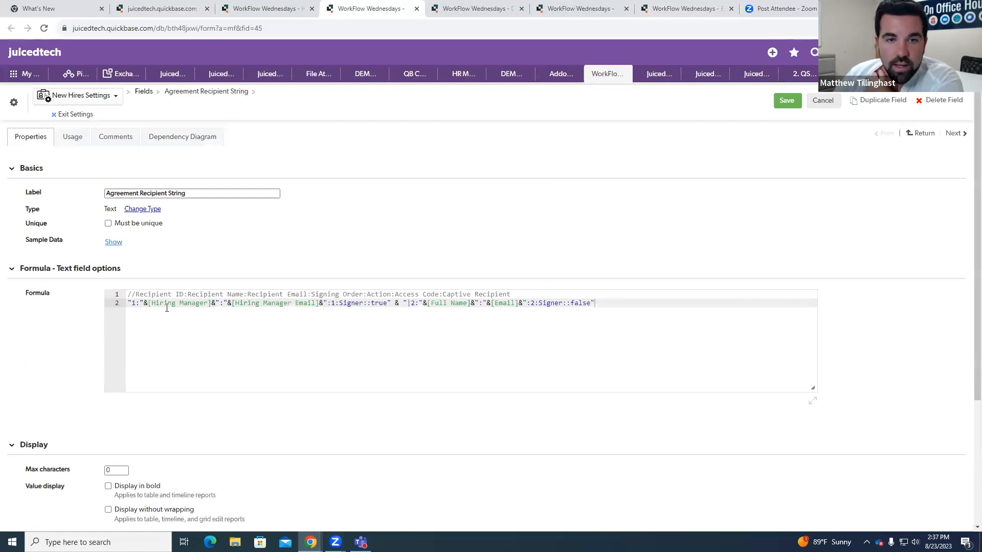
click(135, 305)
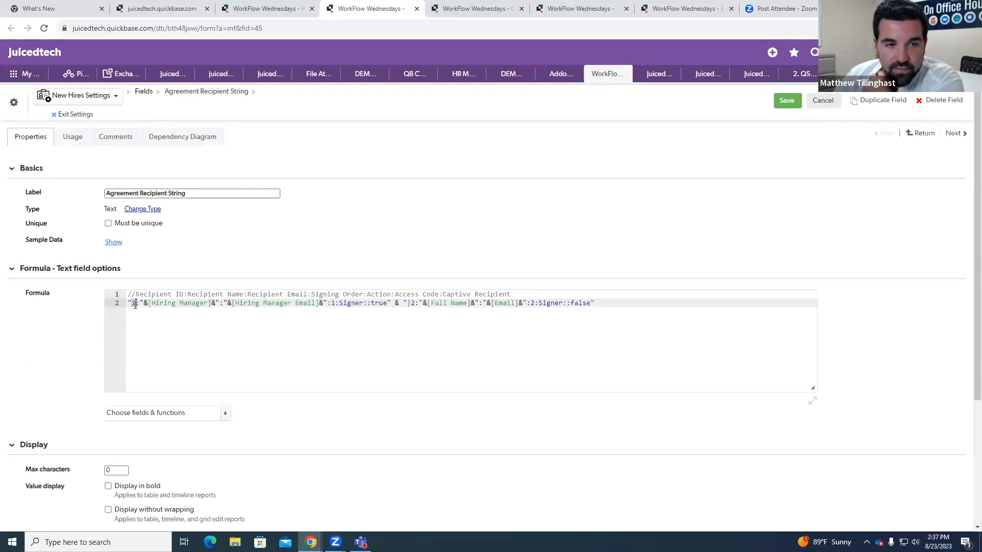
key(Up)
key(Down)
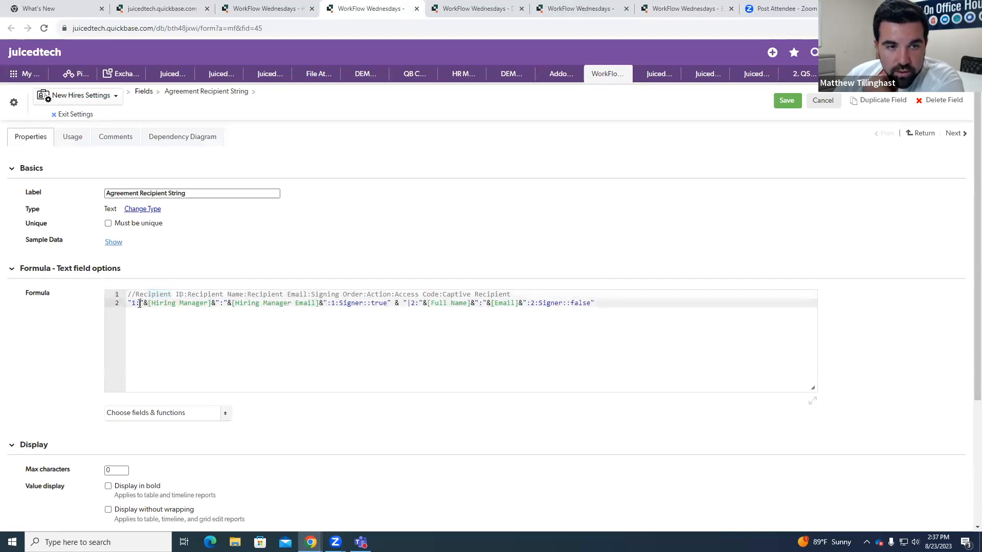
click(163, 305)
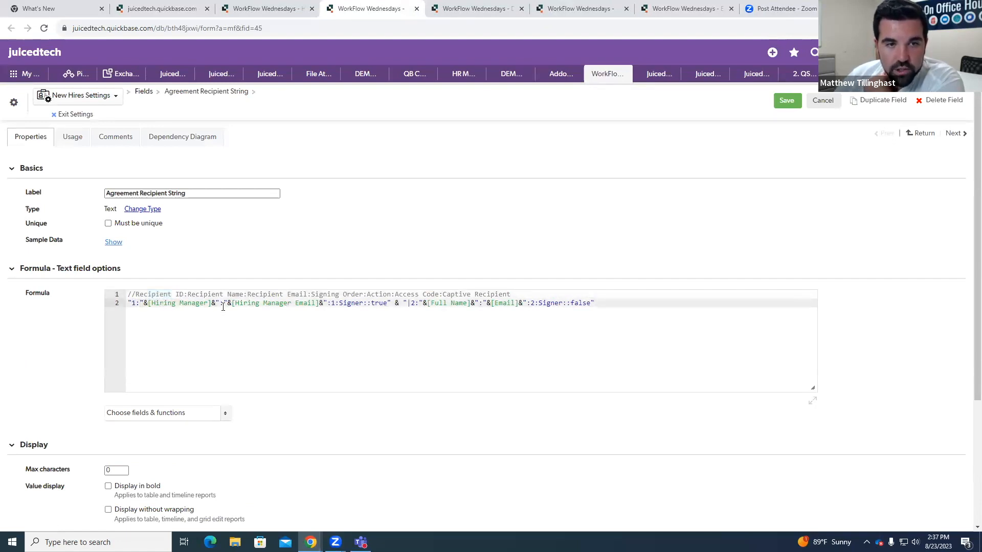
drag(246, 303, 387, 305)
click(319, 303)
click(347, 306)
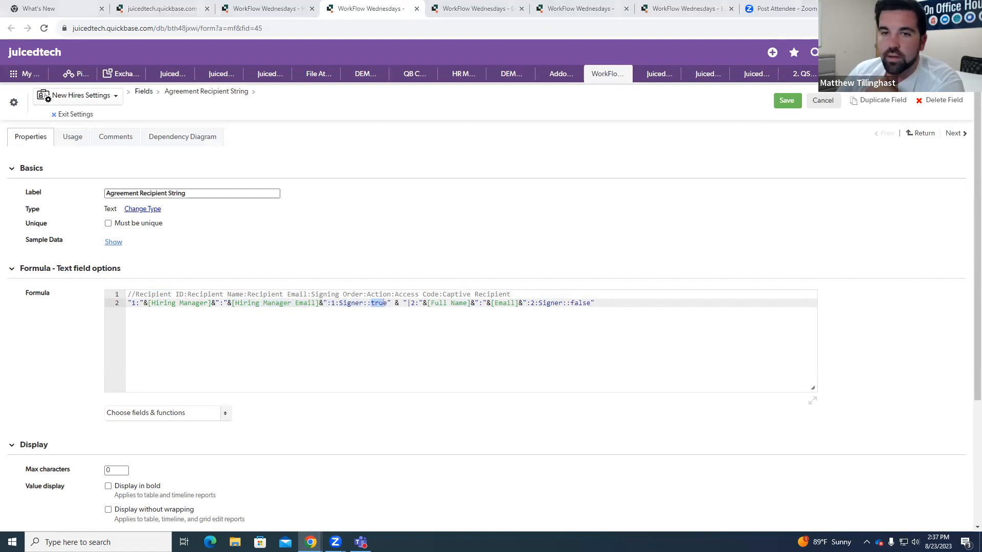
Step: Examine the formula's second recipient segment, from the pipe separator through Full Name and Email to the signing order and captive recipient value
click(394, 304)
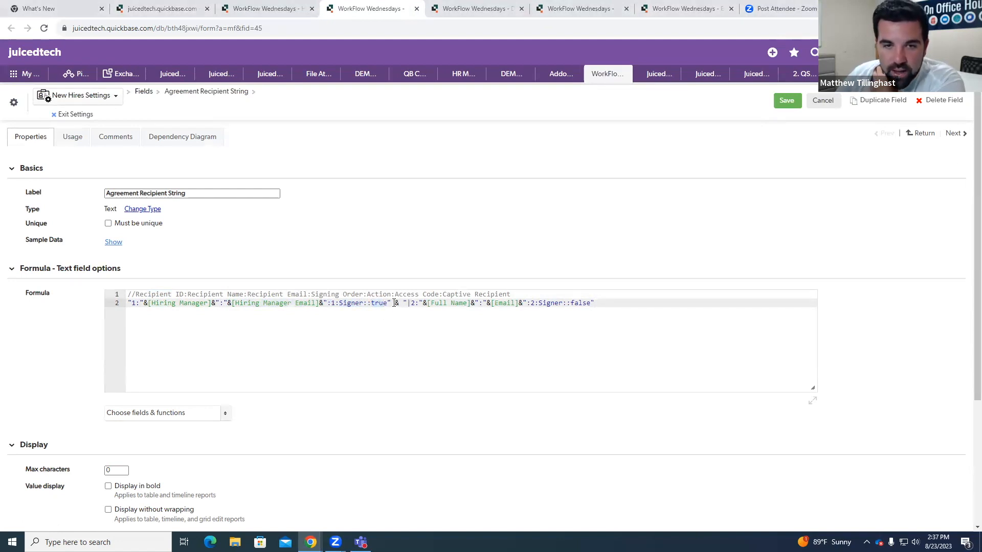
drag(409, 303, 414, 303)
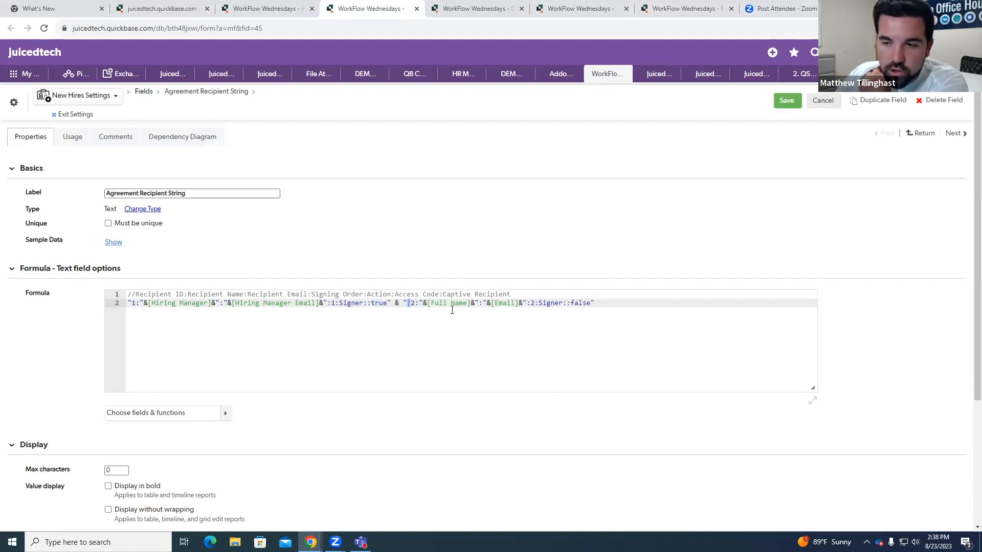
drag(427, 303, 518, 304)
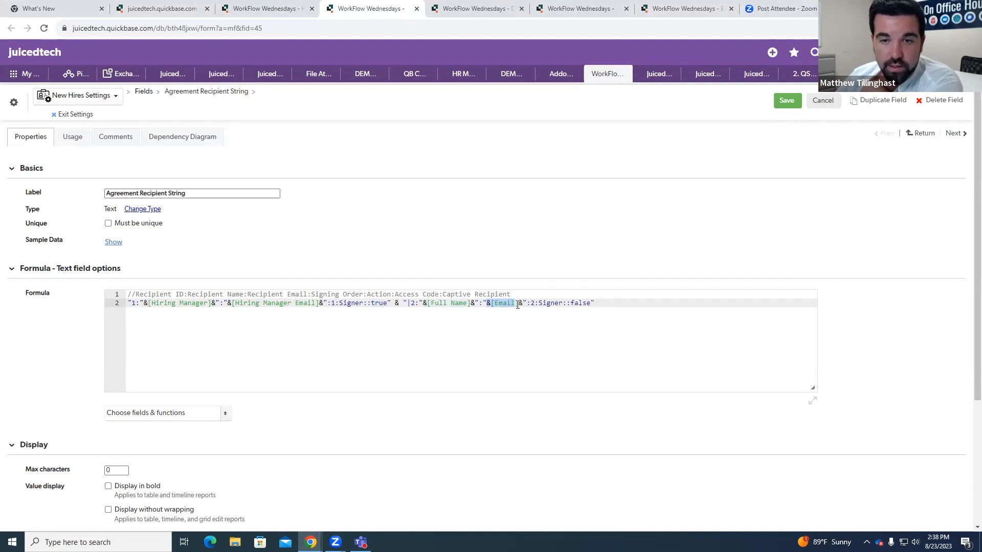
click(532, 305)
drag(539, 306, 598, 303)
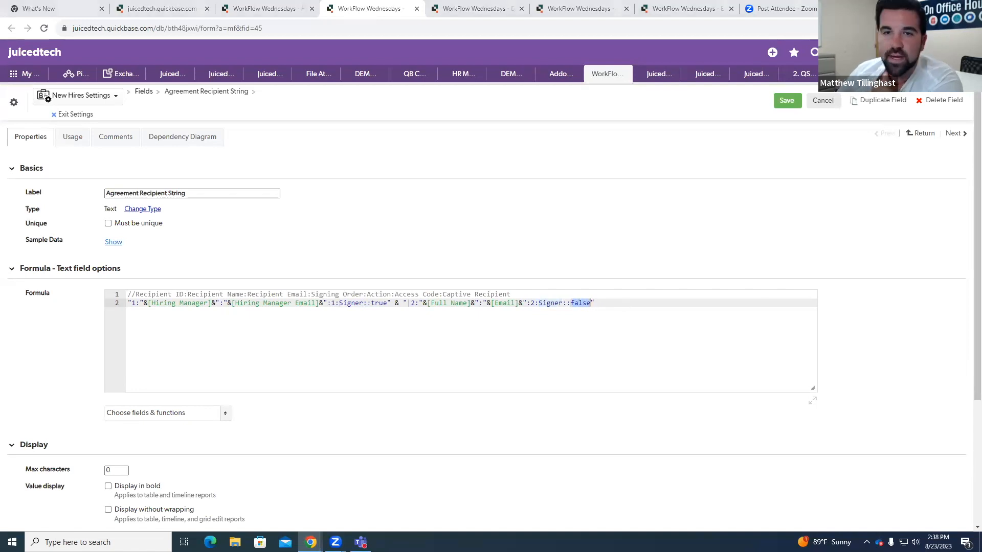
Step: Load the JuicedSign agreement preview for the first recipient, leaving the field properties, and maximize the preview window
click(539, 153)
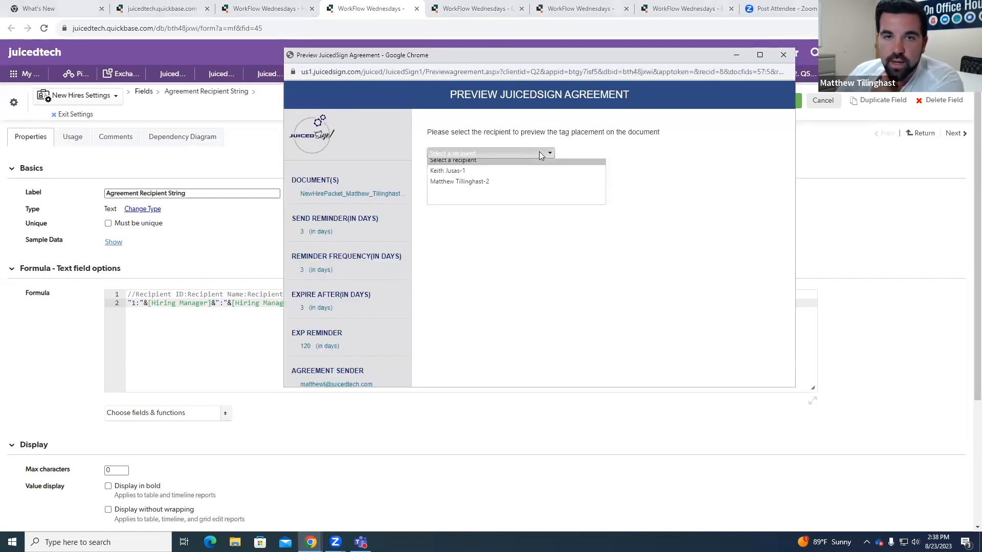
click(495, 175)
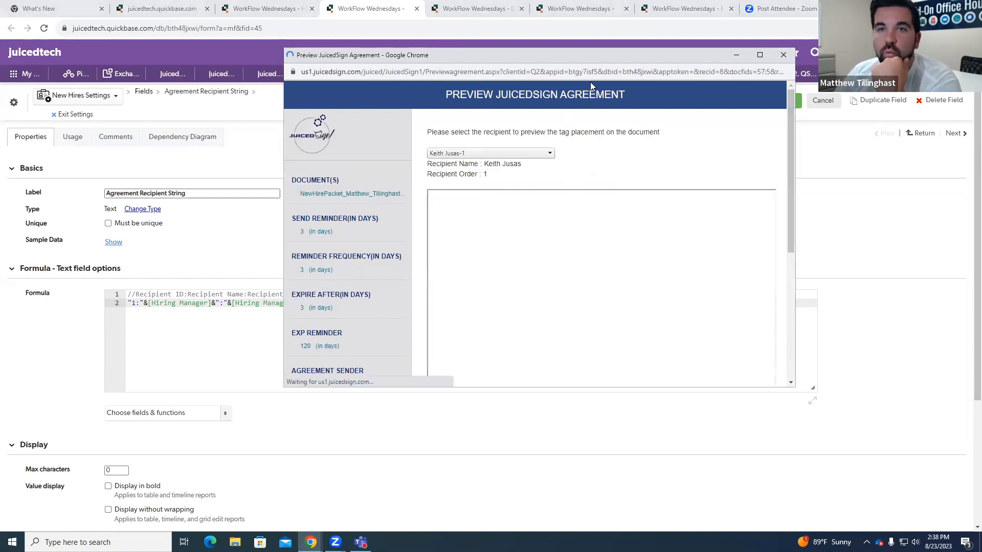
drag(576, 54, 461, 37)
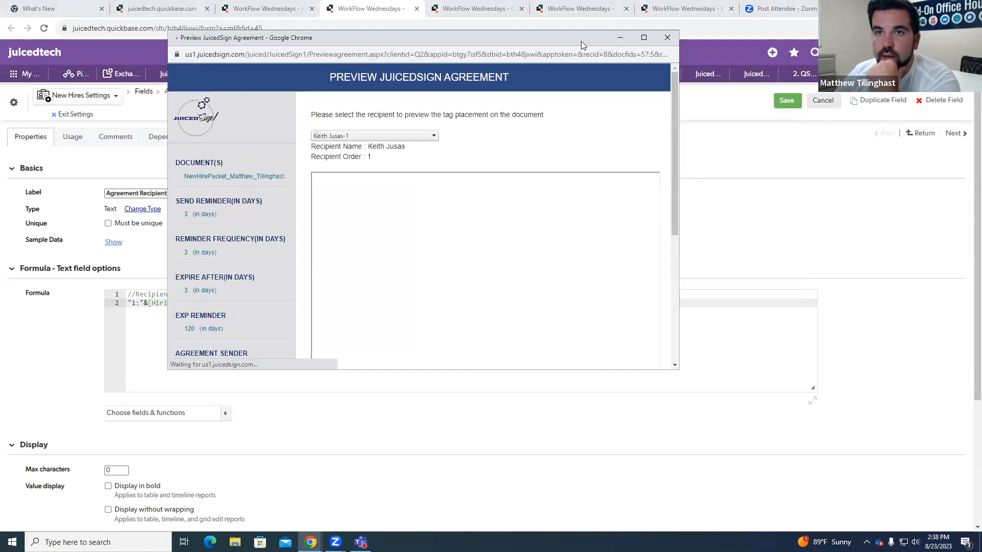
click(666, 38)
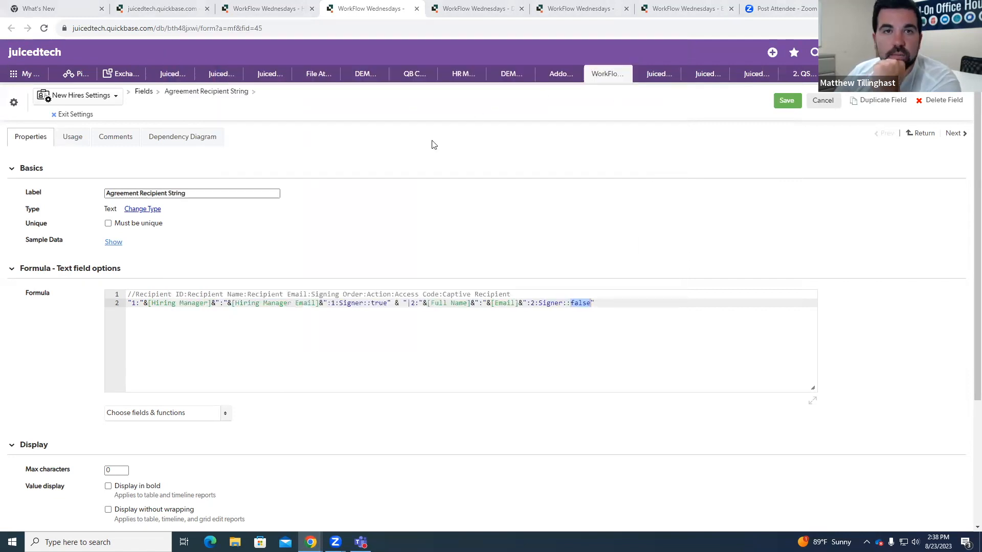
click(417, 9)
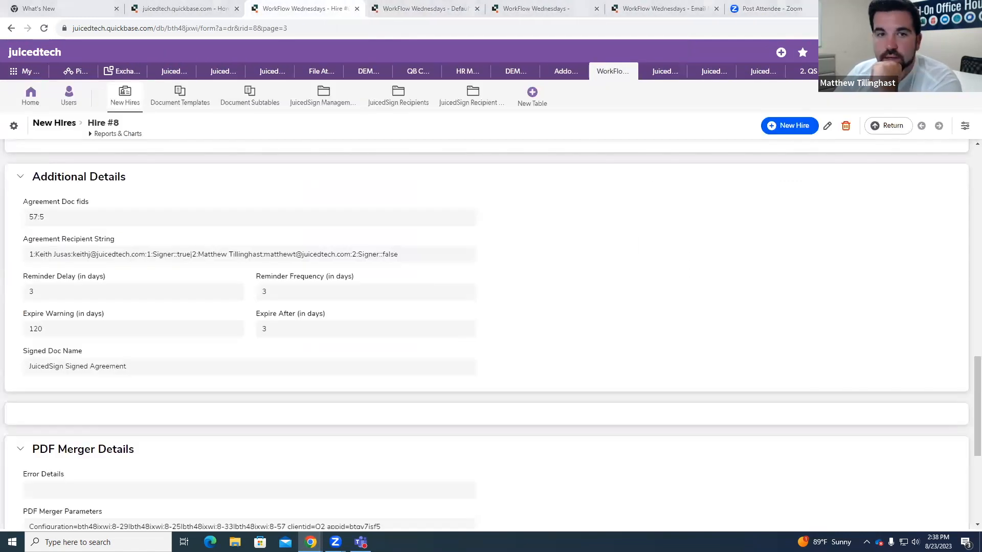
key(alt+Tab)
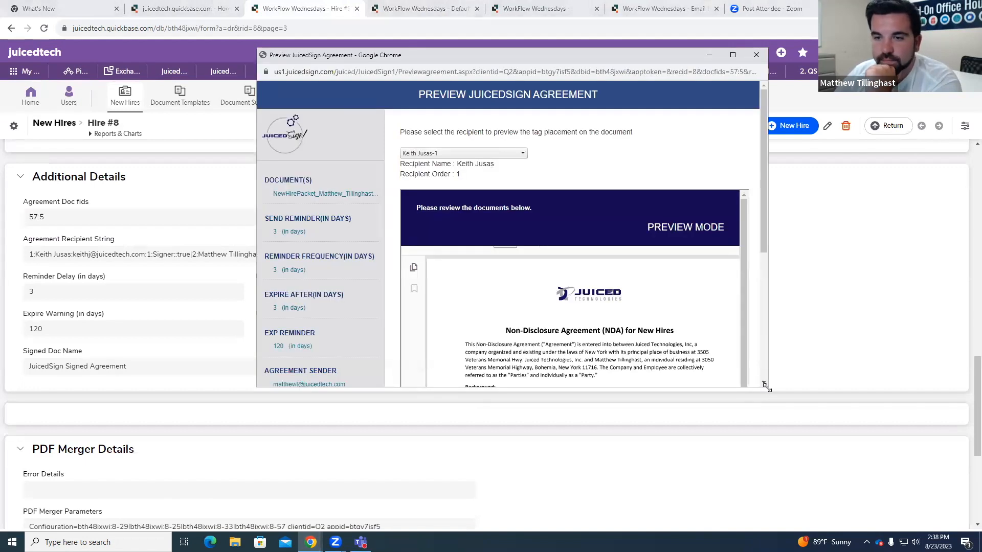
click(881, 55)
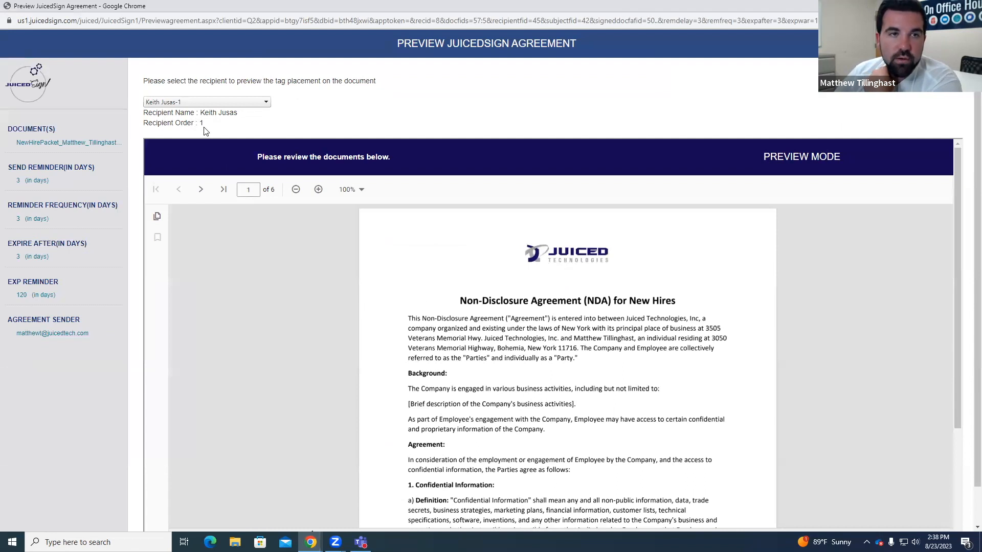
Step: Examine the first recipient's signature and date tags on the signature pages of the NDA, the contract and the Employee Payment Agreement
scroll(896, 273, down, 15)
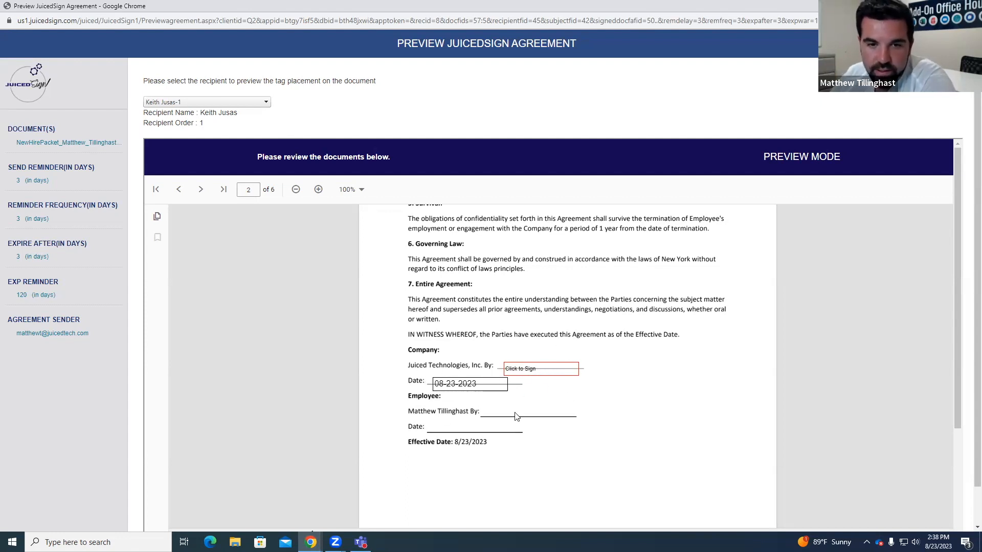
scroll(555, 373, down, 6)
scroll(546, 340, down, 15)
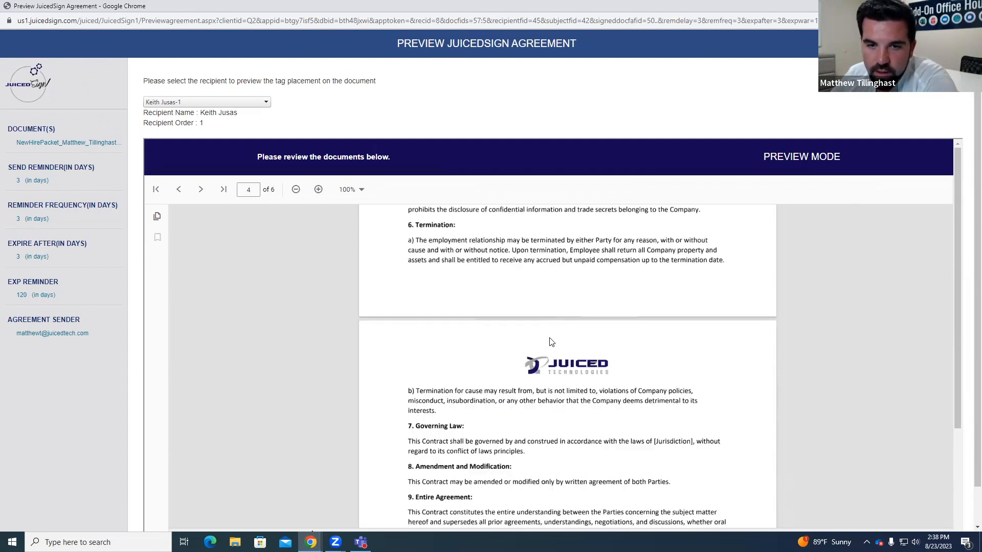
scroll(556, 322, up, 4)
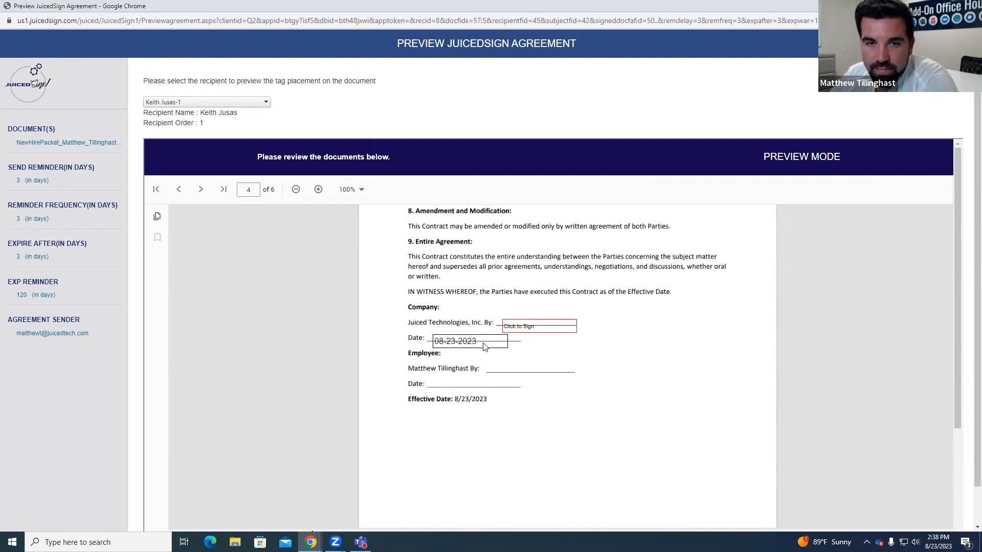
scroll(557, 322, down, 4)
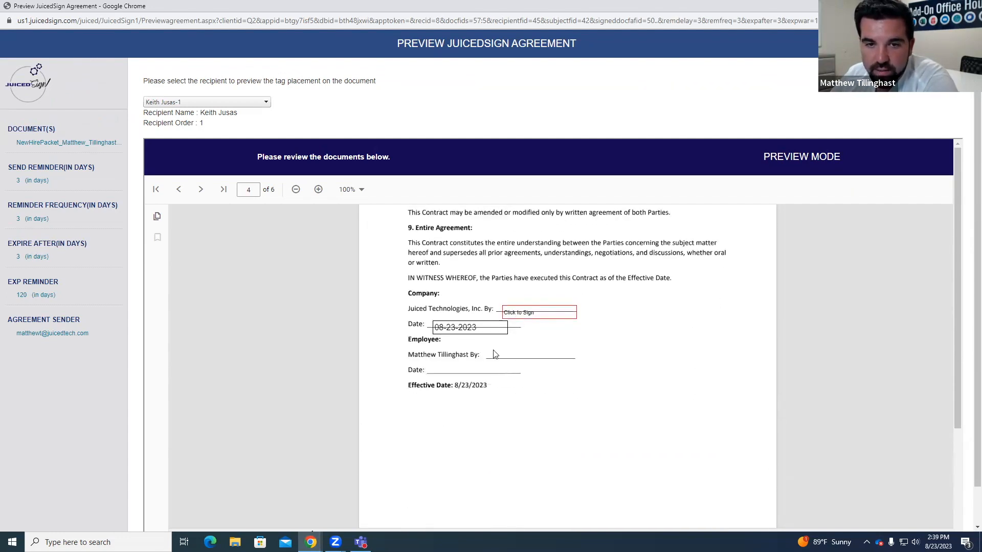
scroll(519, 328, down, 16)
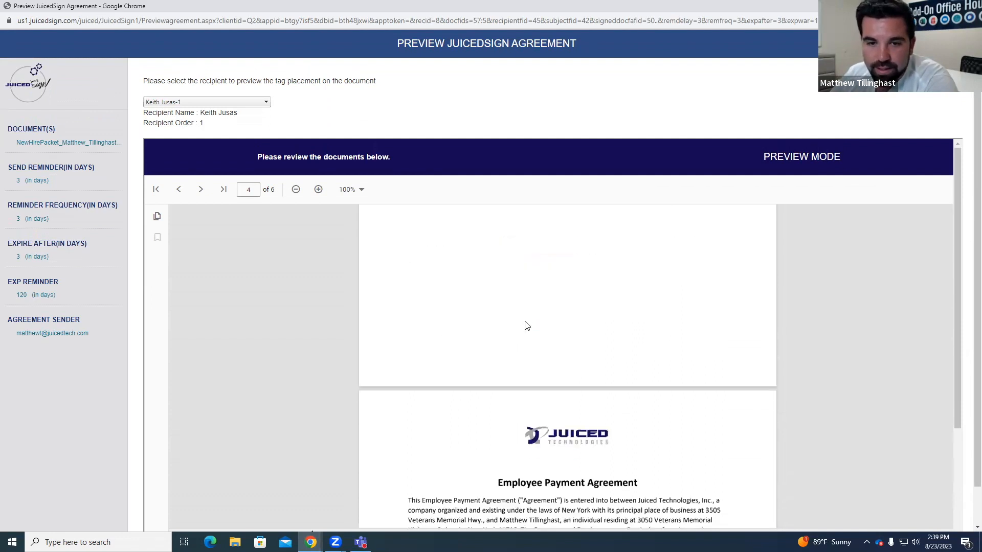
scroll(527, 327, down, 4)
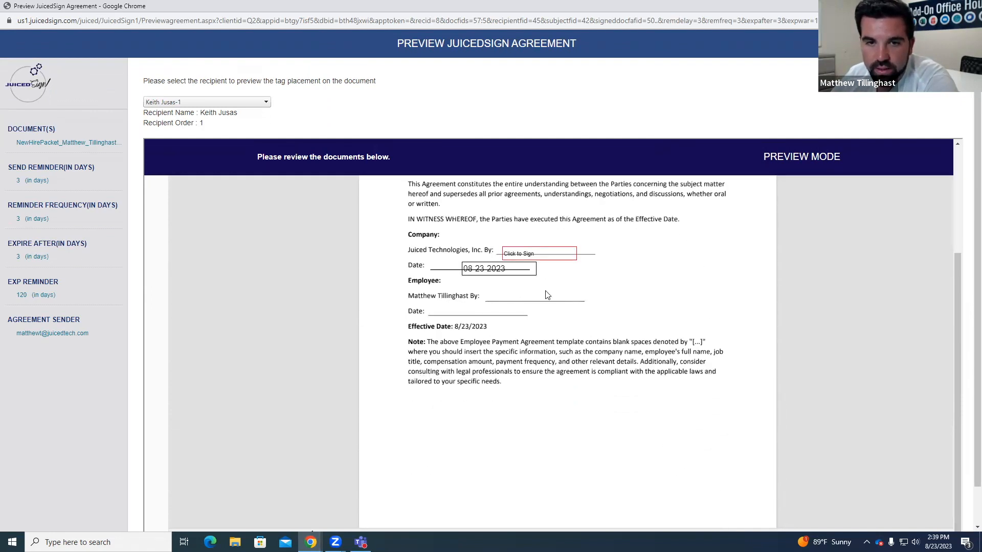
scroll(547, 348, up, 1)
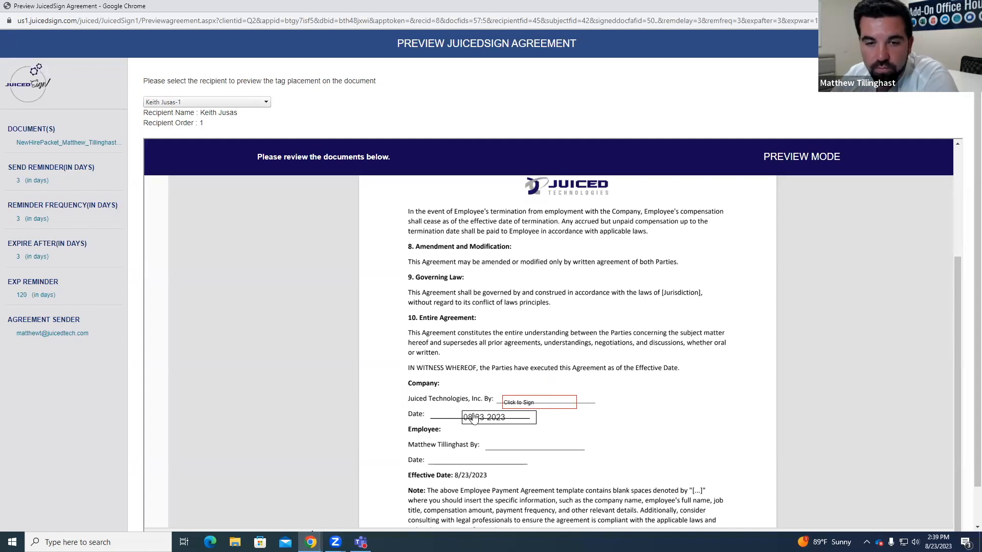
scroll(505, 300, down, 3)
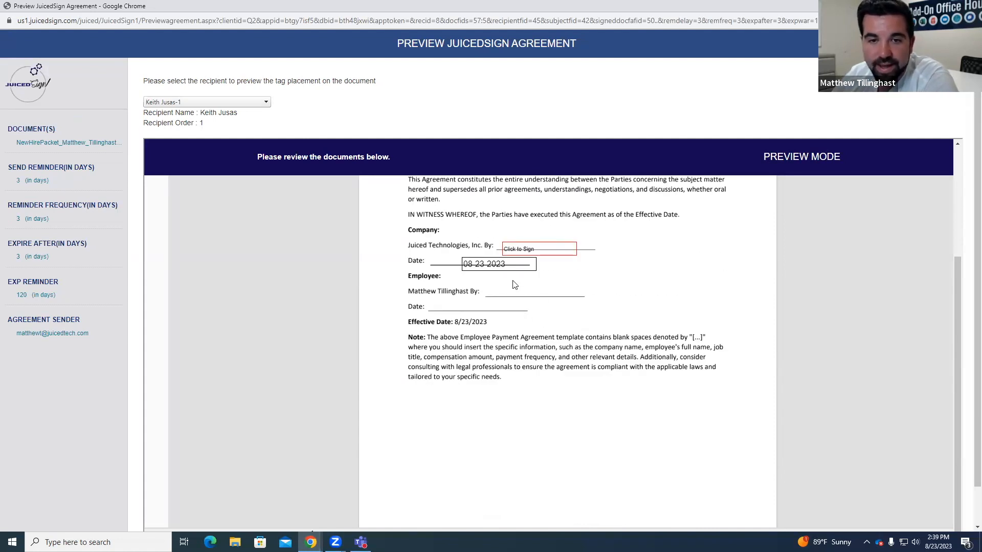
Step: Switch the preview to the second recipient and examine the employee signature and date tags on the NDA's signature page
click(205, 102)
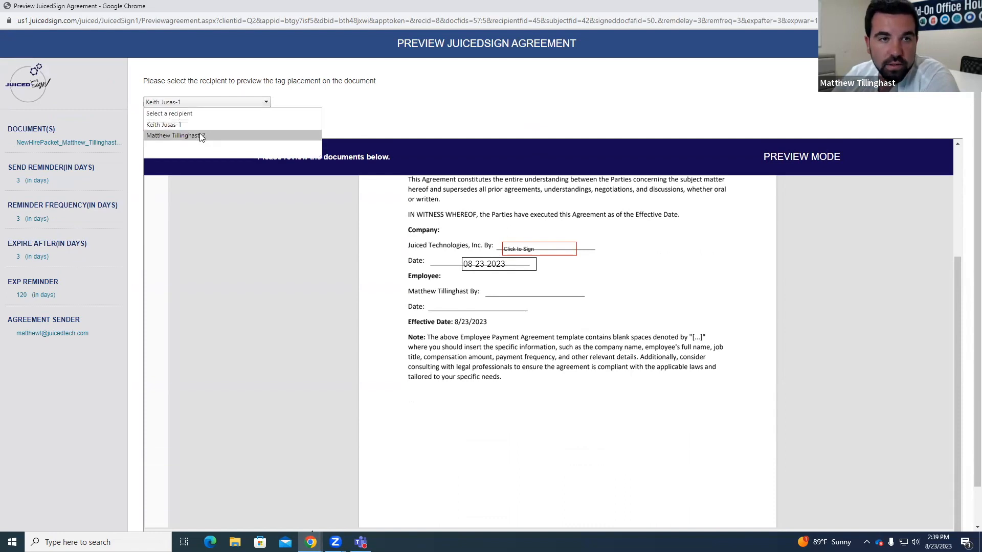
click(200, 136)
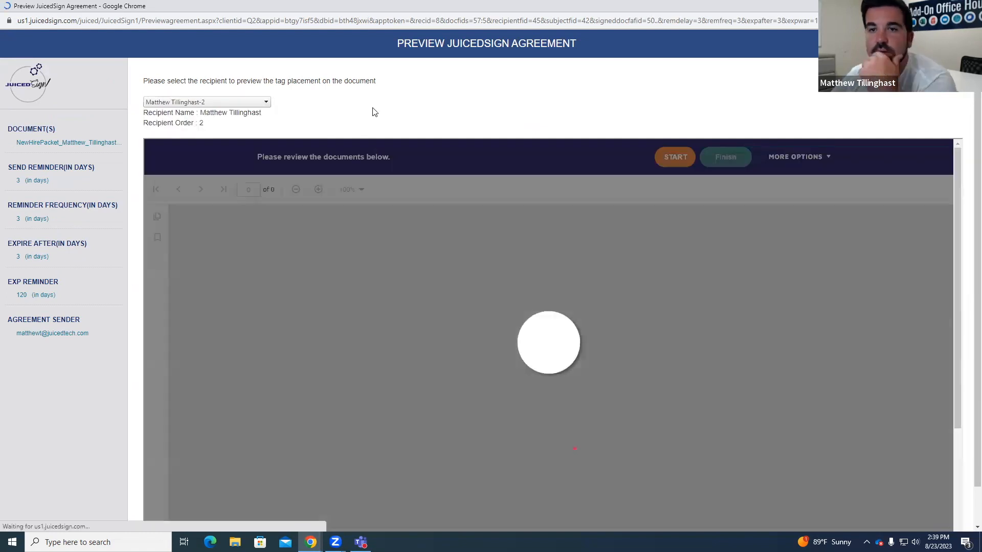
scroll(792, 391, down, 15)
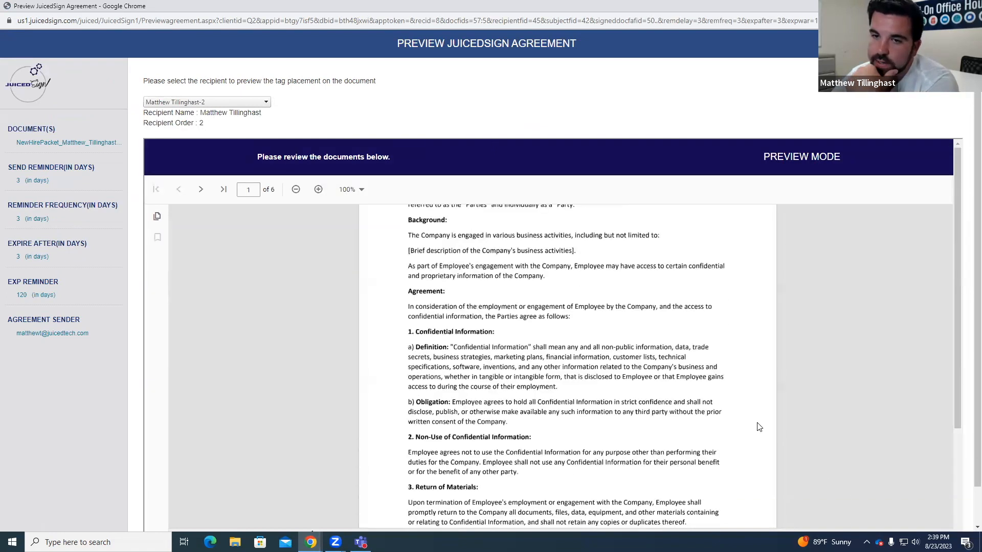
scroll(816, 392, down, 3)
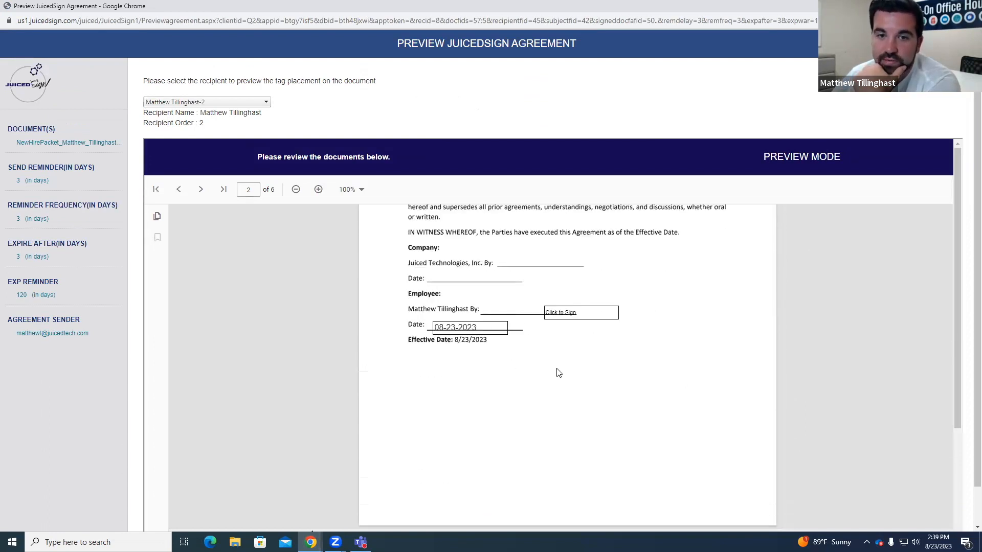
scroll(556, 373, up, 1)
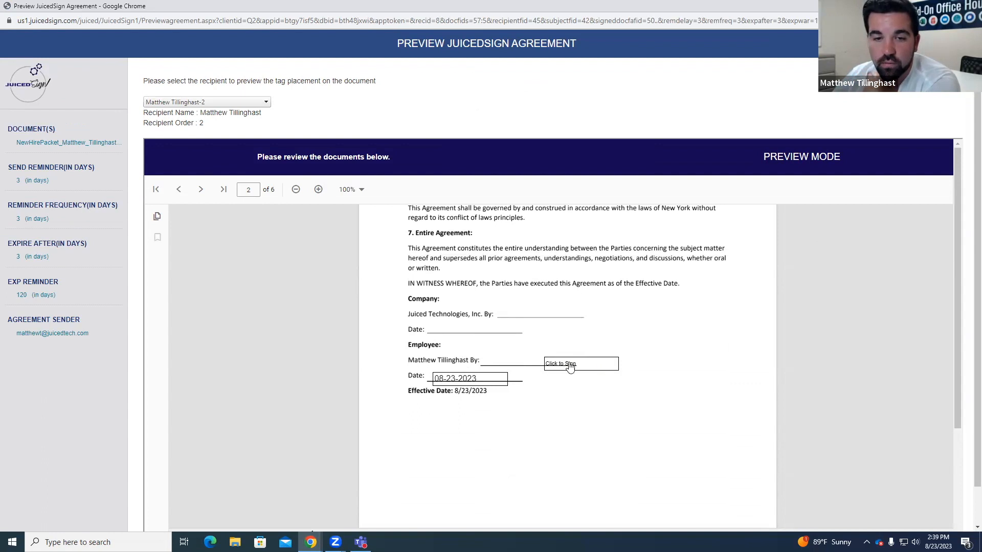
Step: Examine the second recipient's signature and date tags on the signature pages of the contract and the Employee Payment Agreement
scroll(571, 400, down, 5)
scroll(571, 400, down, 15)
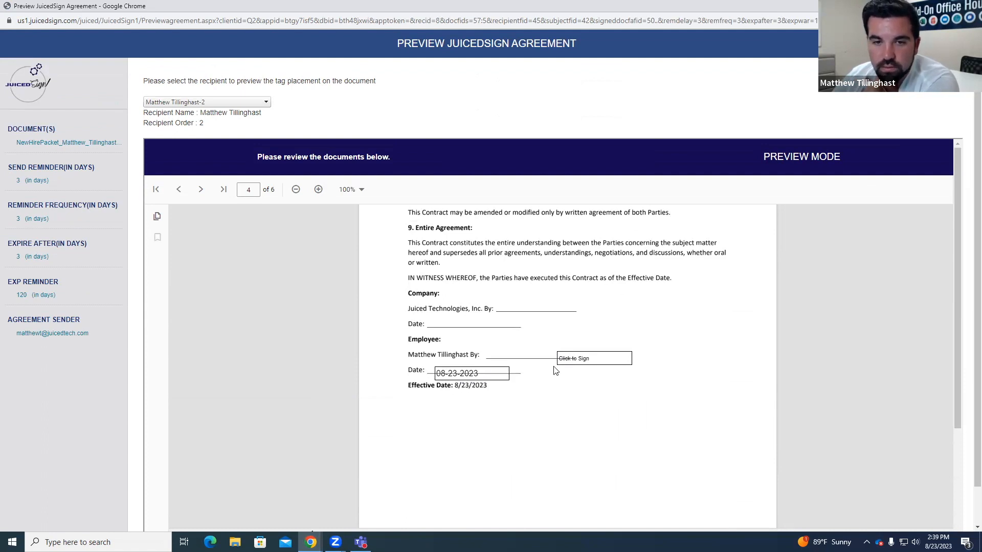
scroll(558, 372, down, 15)
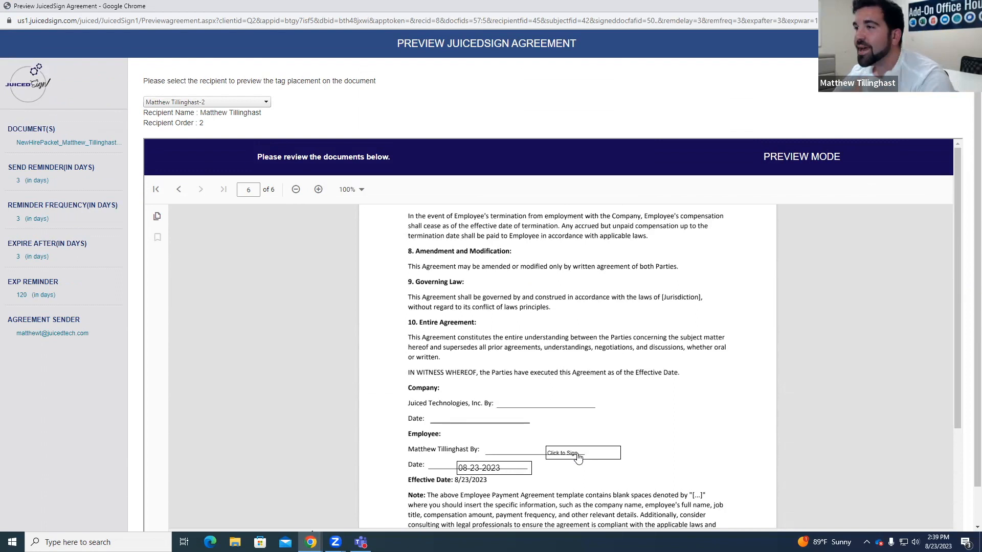
scroll(578, 317, down, 3)
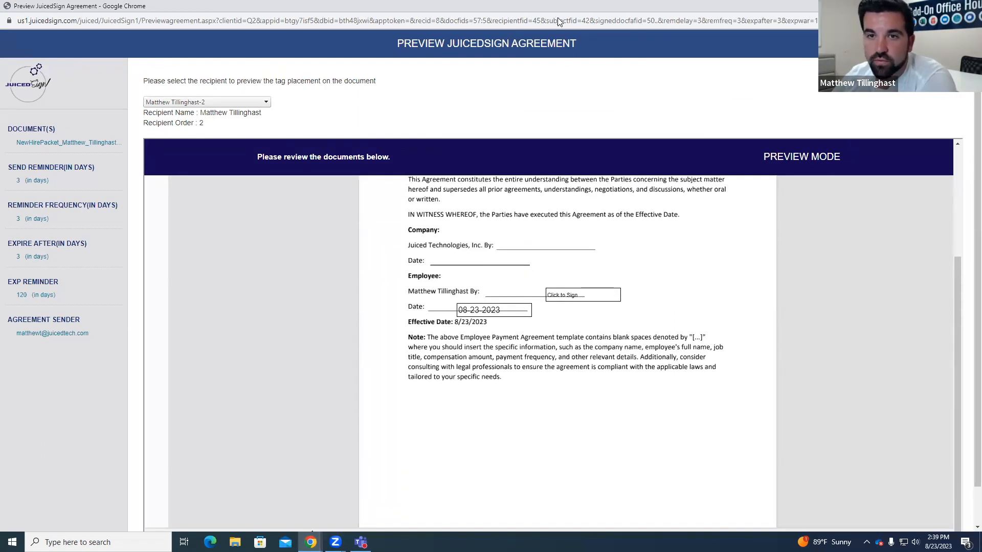
Step: Leave the agreement preview and open the JuicedSign Recipient Tags report for grid editing, selecting the /js2 tag's X Offset
click(970, 6)
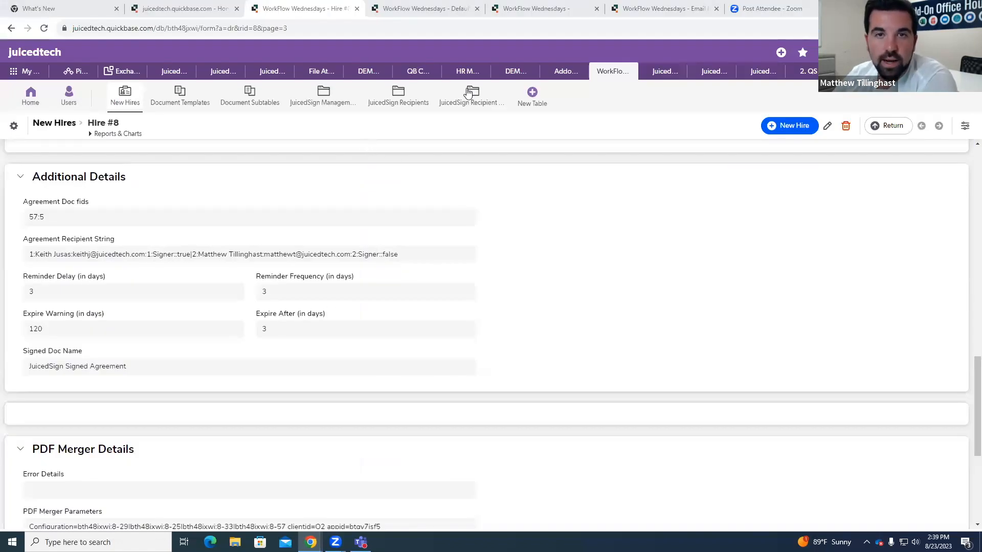
click(407, 4)
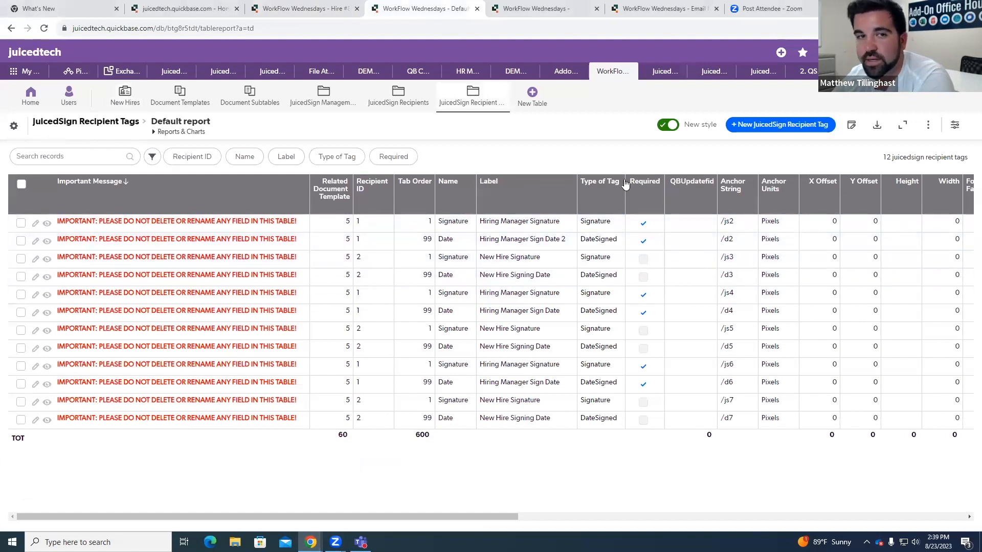
click(852, 125)
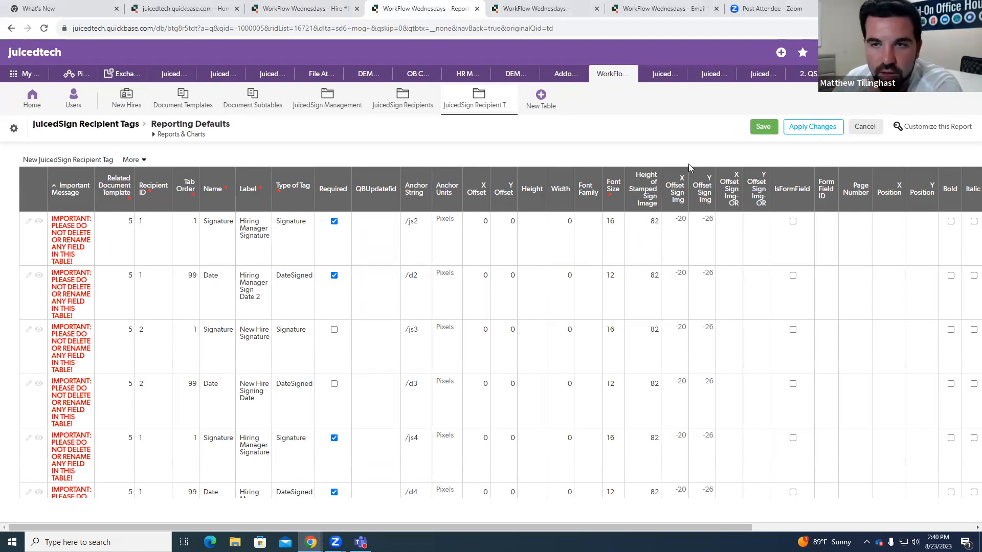
click(486, 231)
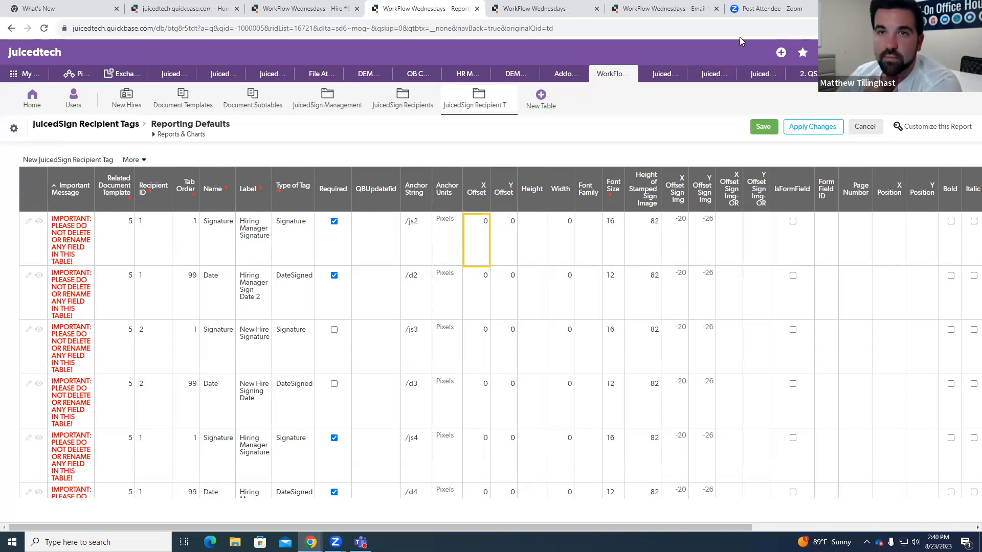
Step: Arrange the recipient tags grid and the JuicedSign agreement preview side by side
key(super+Left)
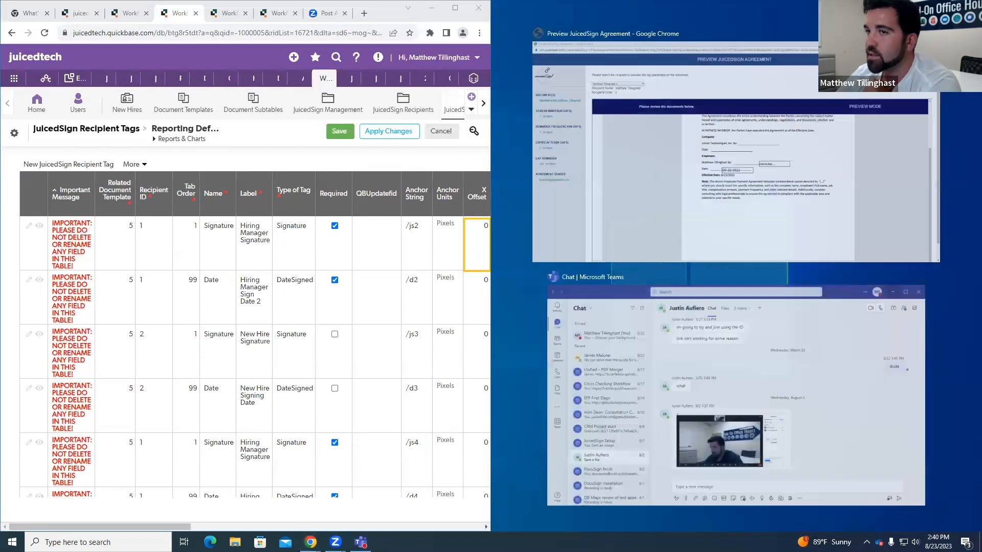
click(604, 56)
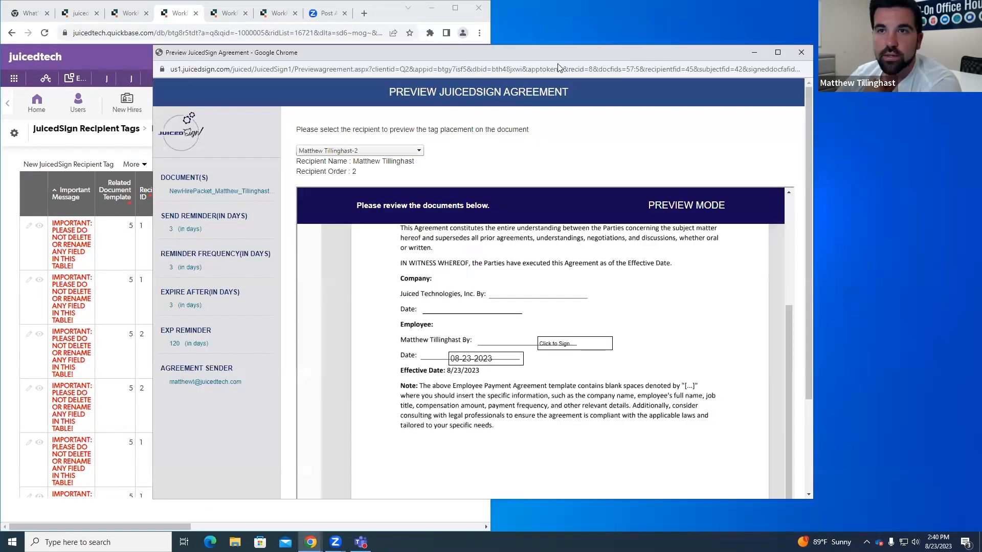
drag(561, 53, 531, 0)
drag(624, 7, 885, 48)
click(375, 13)
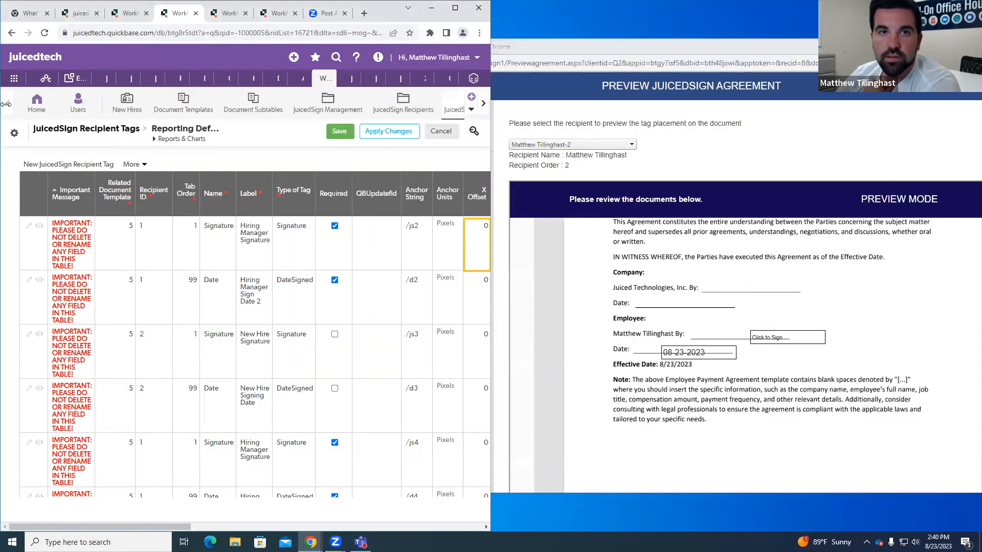
click(757, 155)
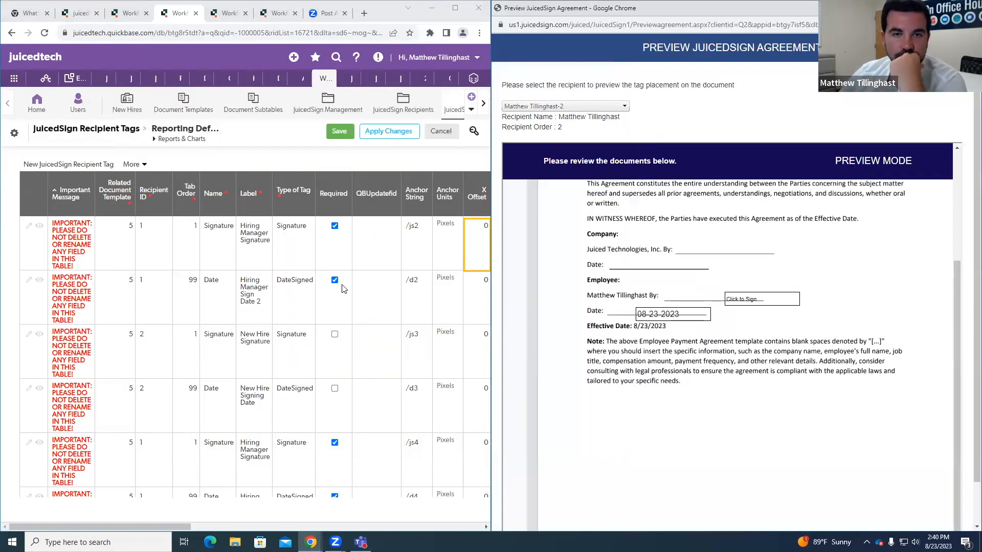
Step: Bring the offset columns into view and preview the first recipient's tags on the NDA's signature page
drag(184, 525, 216, 526)
click(68, 193)
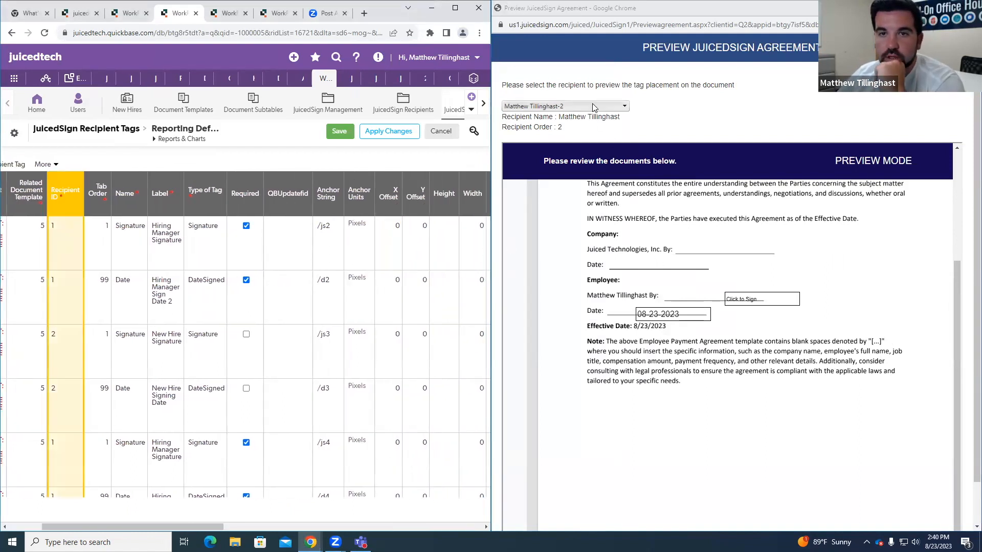
click(577, 106)
click(576, 127)
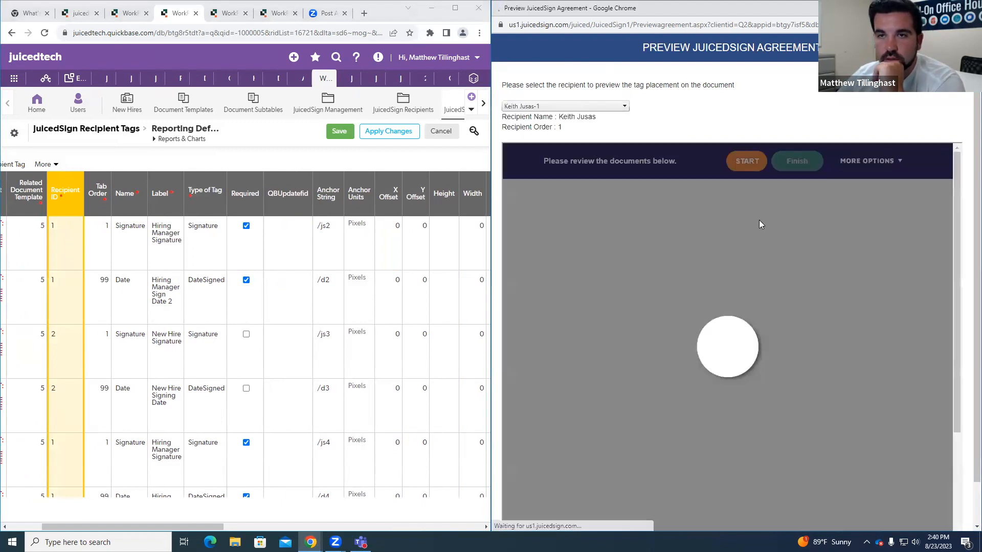
scroll(837, 256, down, 15)
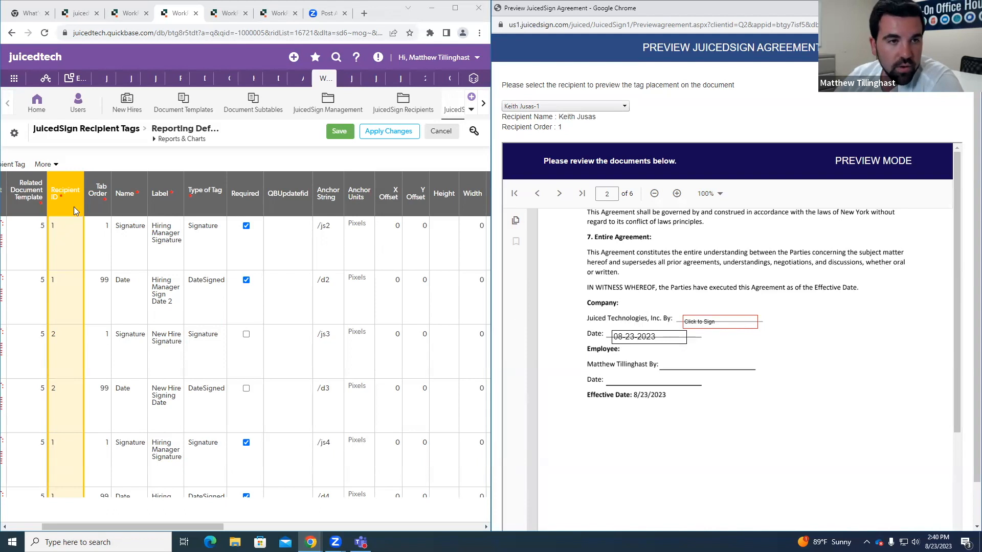
Step: Try Y Offset values of 8 and then 10 for the hiring manager's /js2 signature and /d2 date tags
click(422, 237)
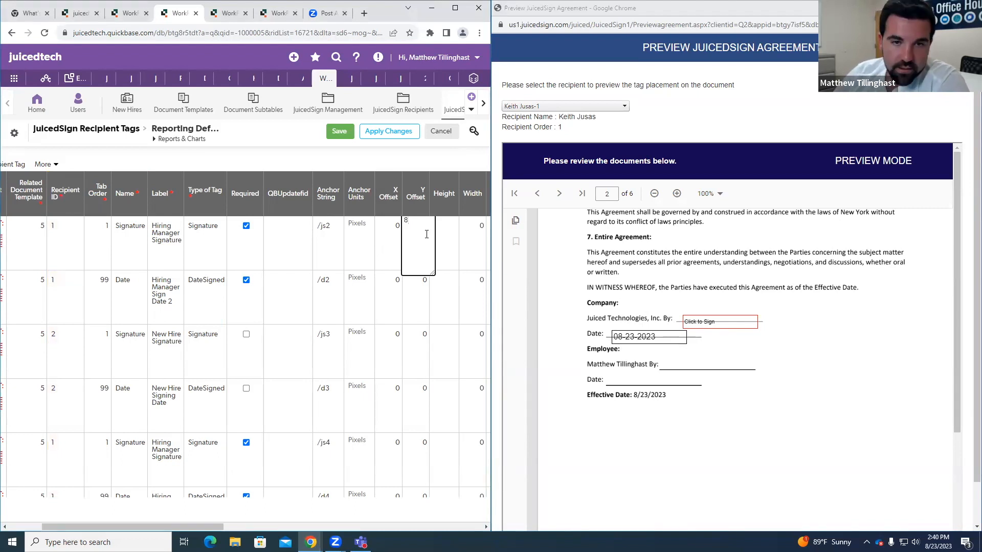
click(422, 297)
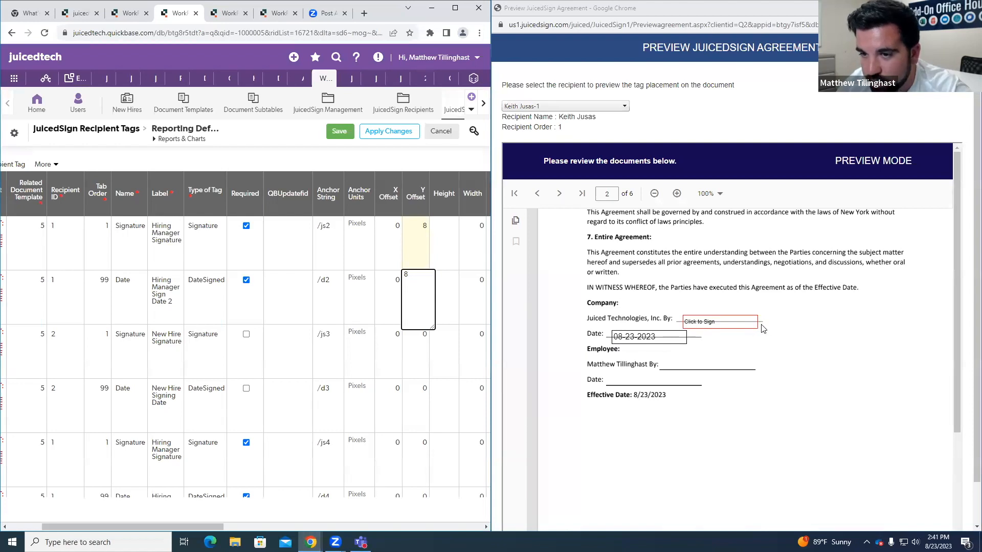
click(424, 232)
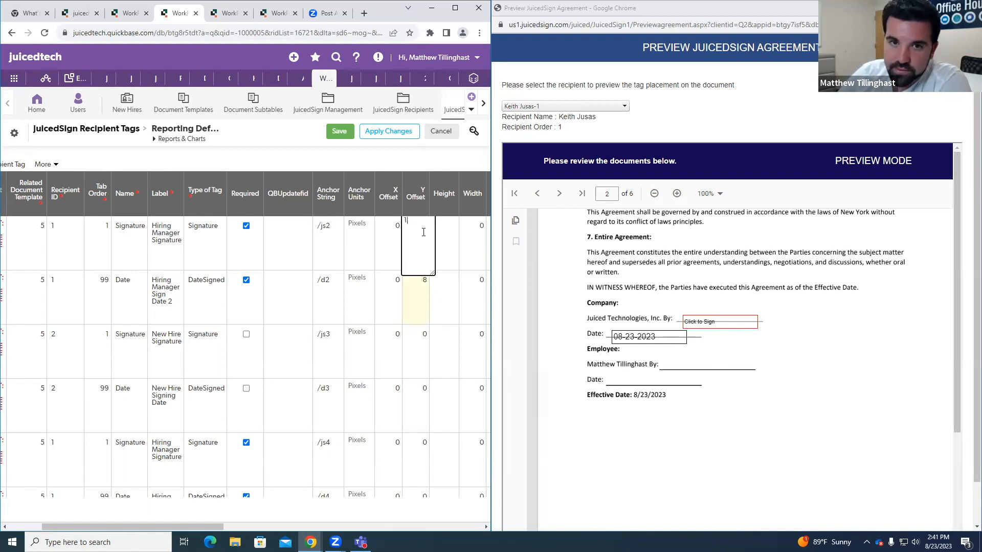
click(422, 287)
key(BackSpace)
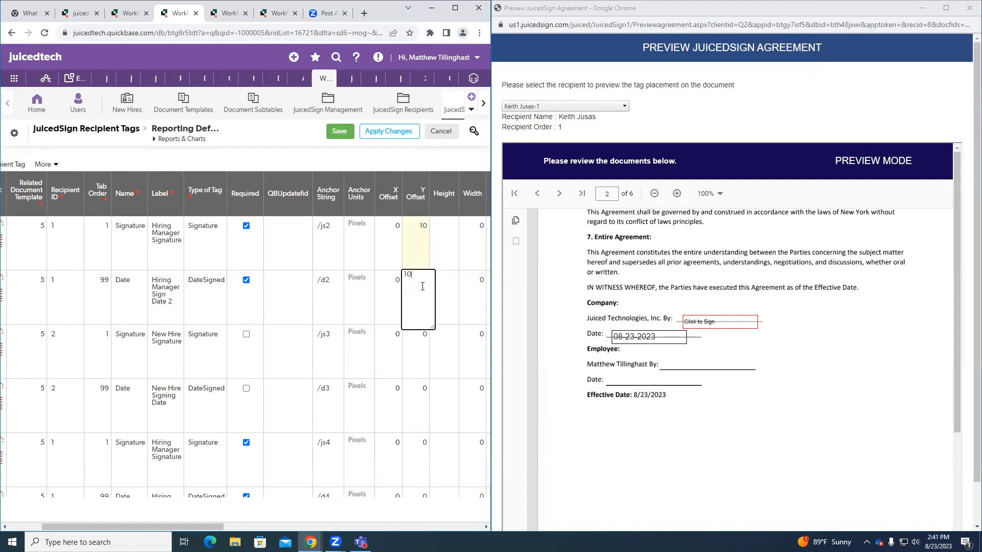
text(10)
Step: Set the Y Offset to -10 for the hiring manager's /js2 signature and /d2 date tags
click(420, 234)
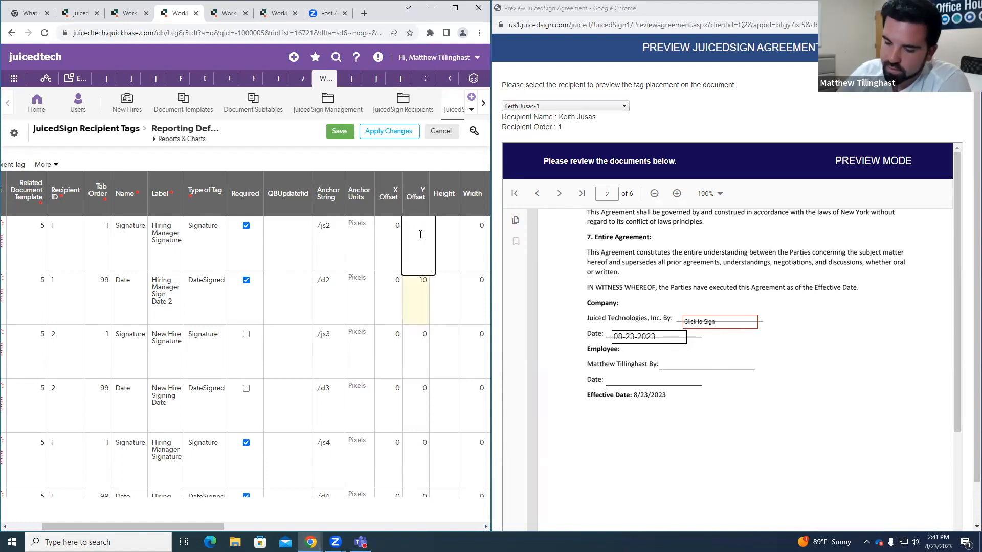
click(428, 303)
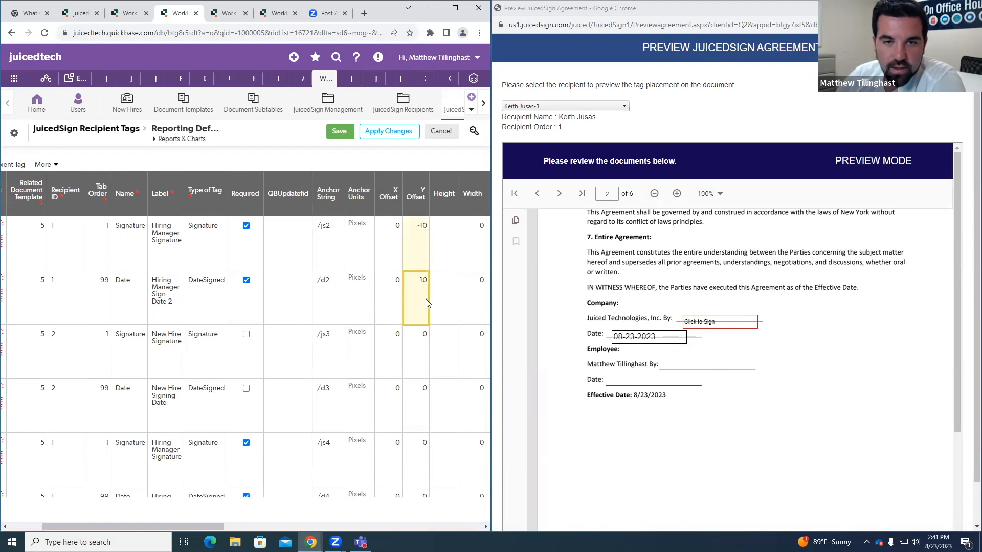
click(416, 301)
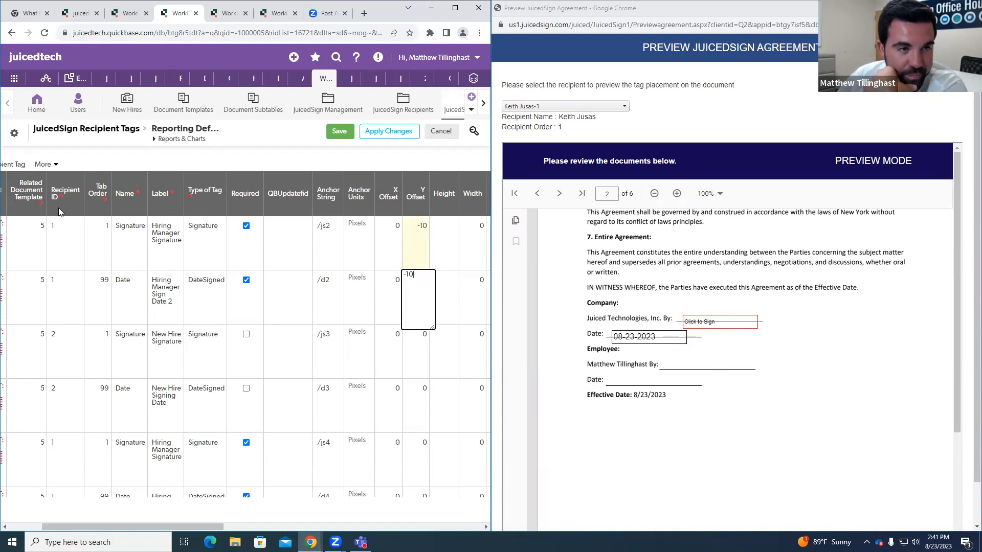
Step: Set the Y Offset to -10 for the hiring manager's remaining signature and date tags, /js4, /d4, /js6 and /d6
scroll(71, 291, down, 3)
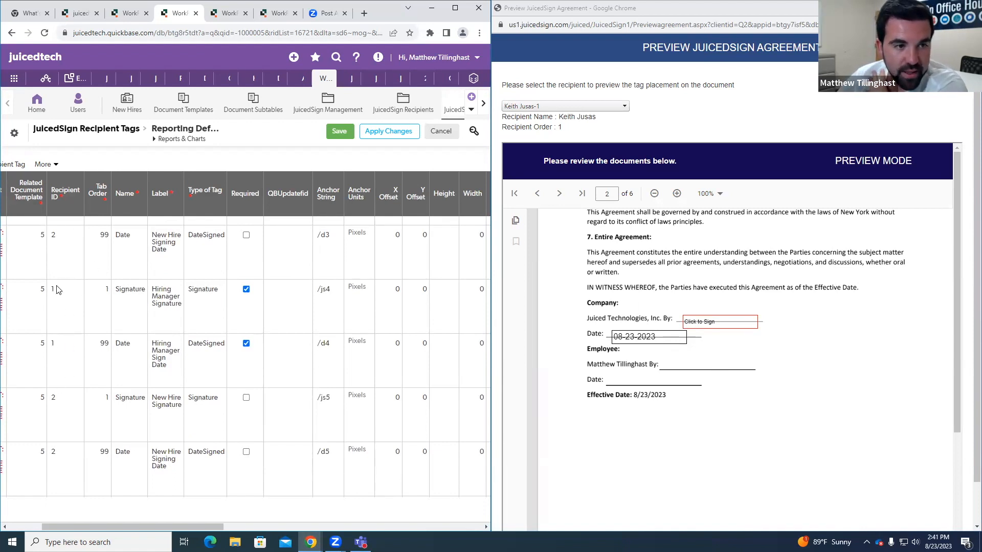
click(422, 298)
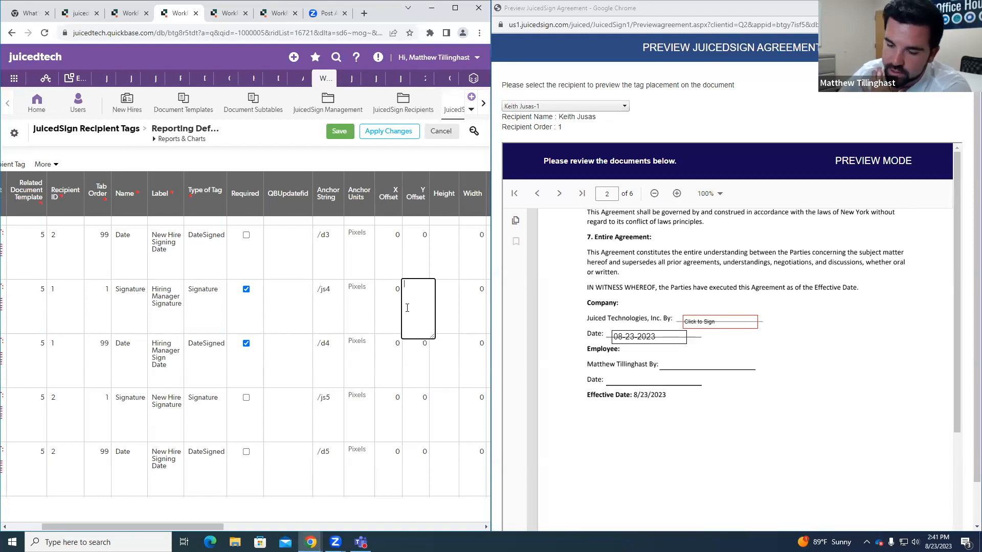
click(422, 351)
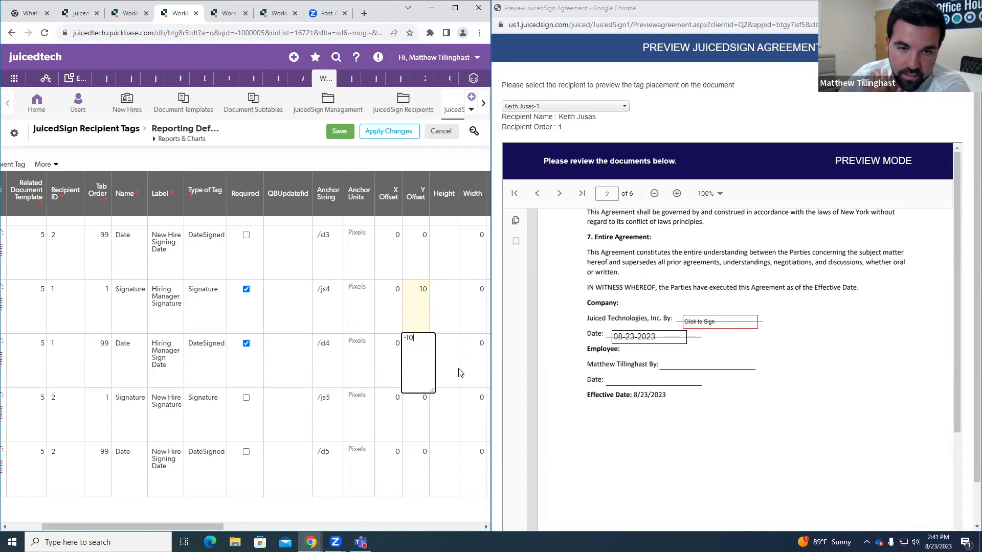
scroll(72, 330, down, 4)
scroll(72, 331, down, 1)
click(431, 310)
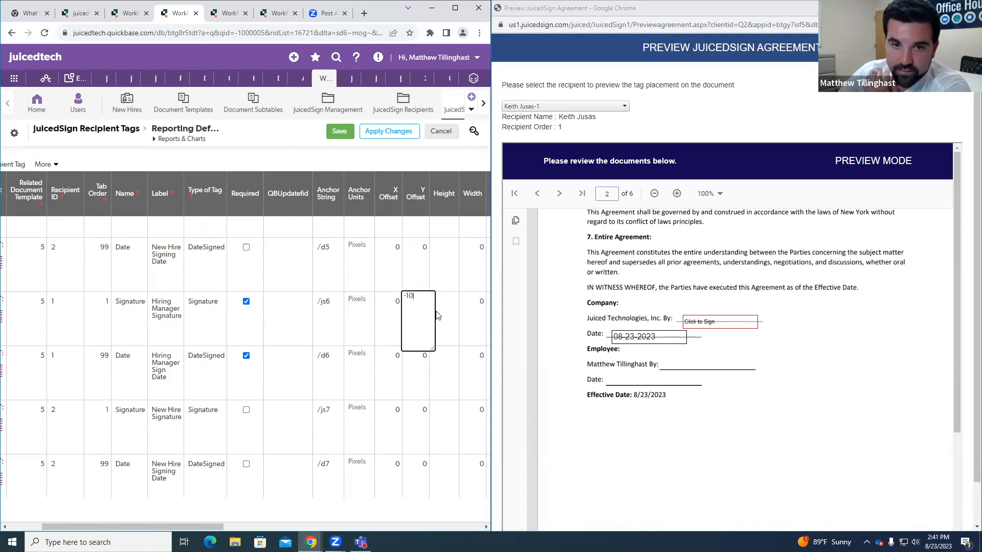
click(423, 372)
click(425, 369)
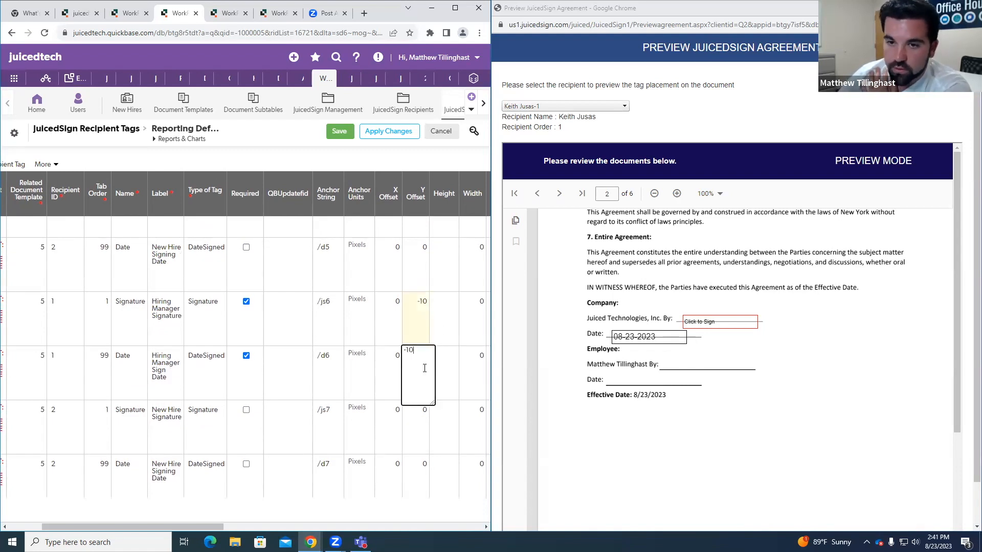
Step: Switch the preview to the second recipient and show the employee tags on the NDA's signature page
click(658, 105)
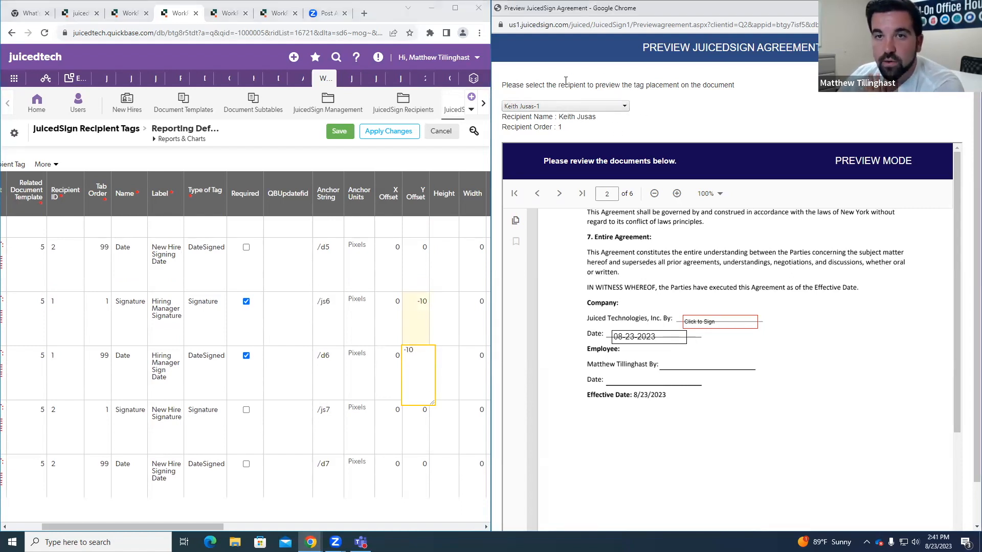
click(562, 106)
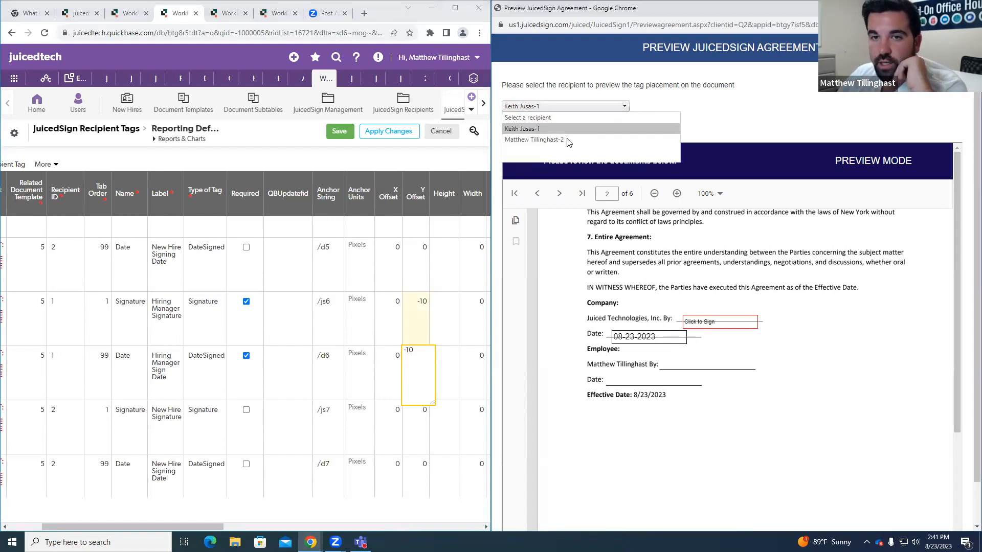
click(567, 136)
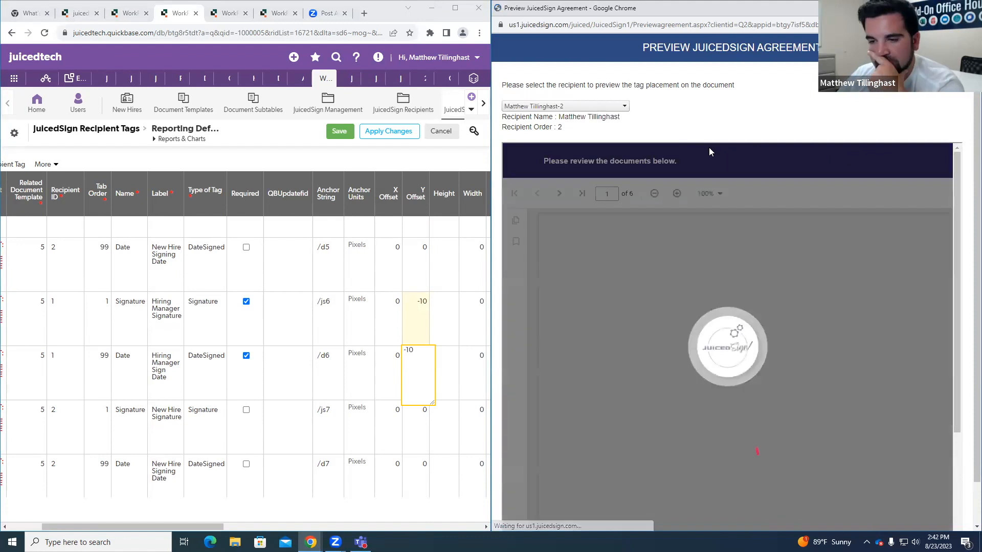
scroll(824, 318, down, 15)
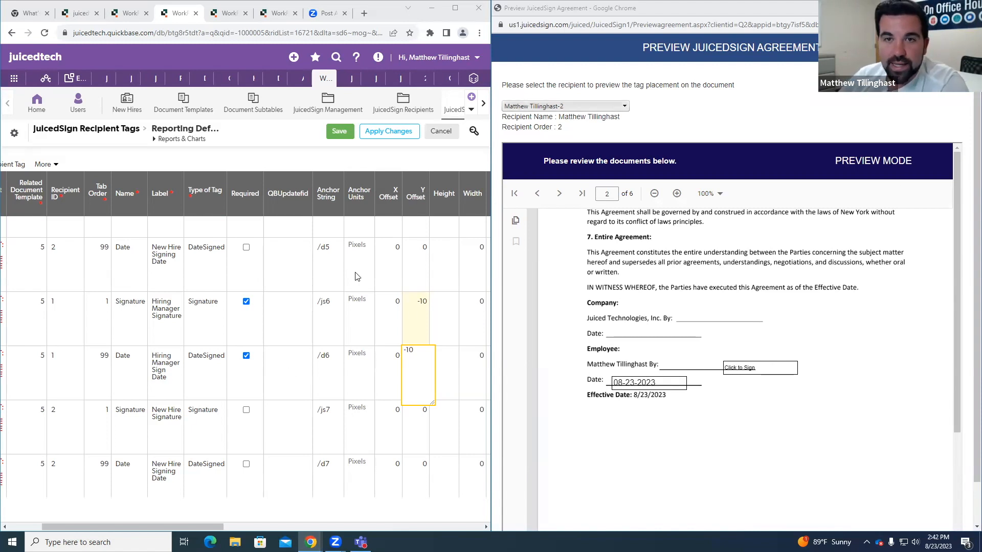
Step: Set the new hire's /js3 signature tag to an X Offset of -10 and a Y Offset of -8
scroll(244, 298, up, 6)
scroll(244, 298, up, 1)
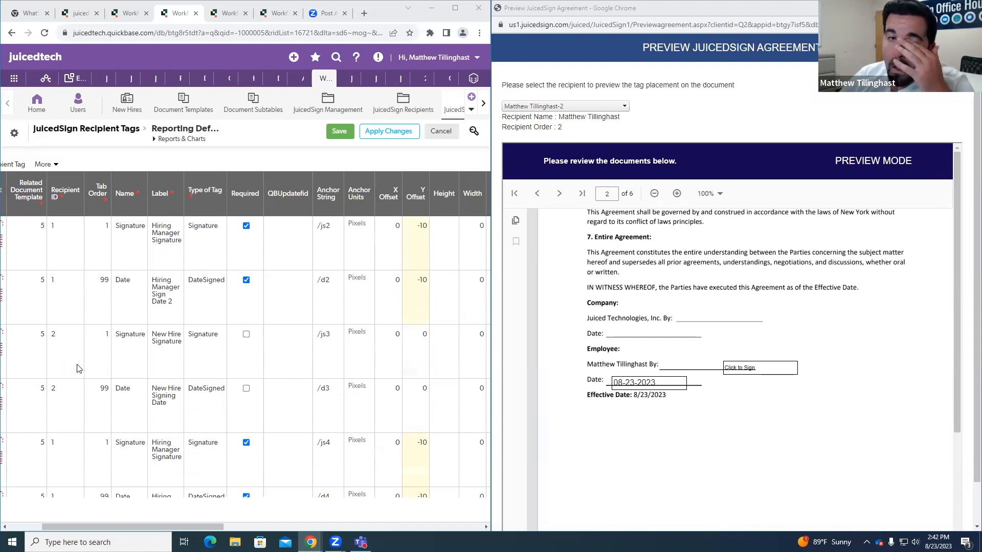
click(397, 349)
click(395, 350)
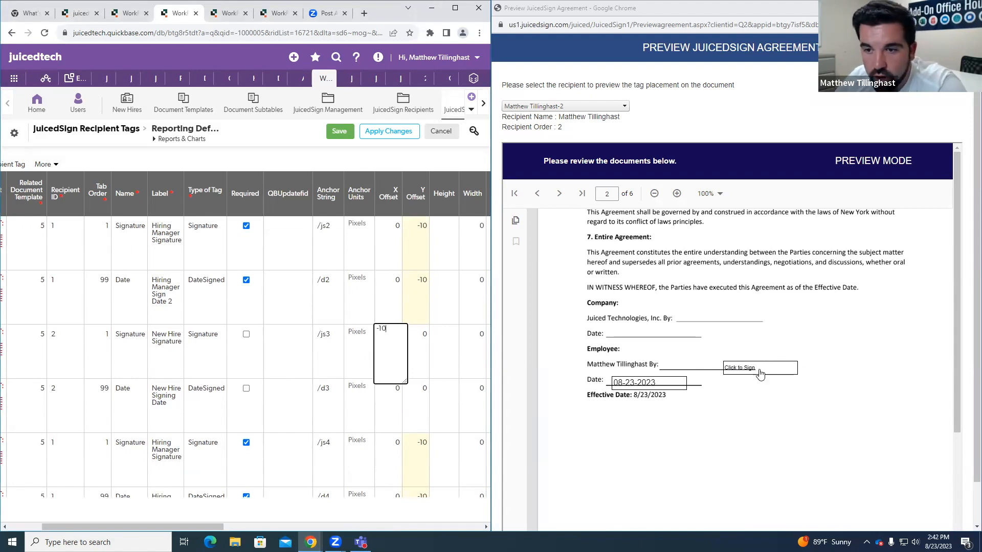
click(422, 340)
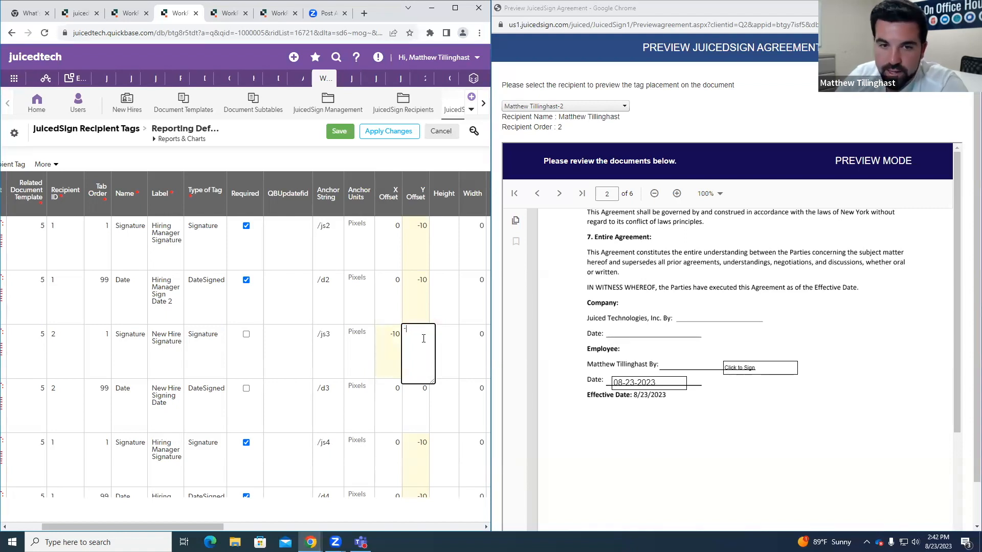
text(-8)
Step: Set the new hire's /d3 date tag to an X Offset of -10 and a Y Offset of -8
click(395, 404)
key(BackSpace)
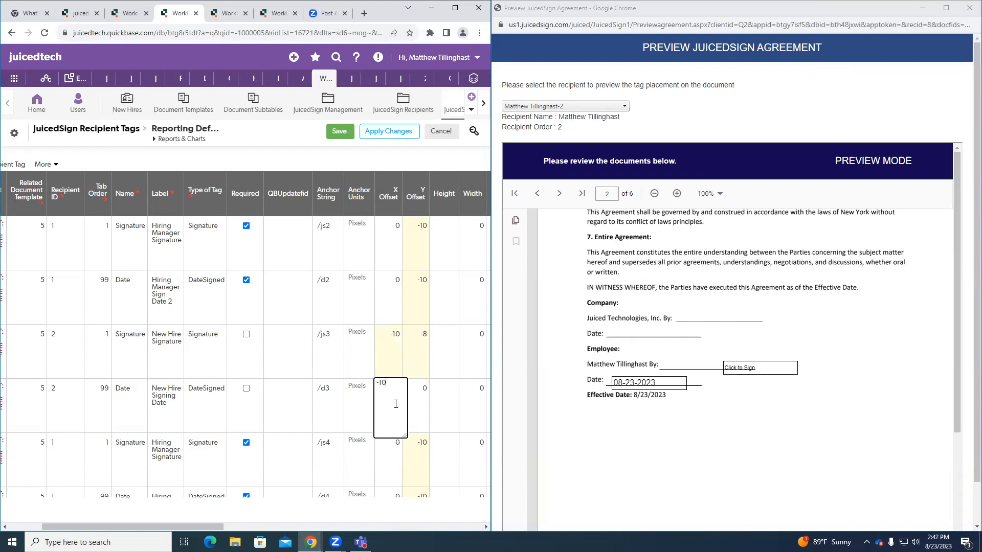
click(425, 388)
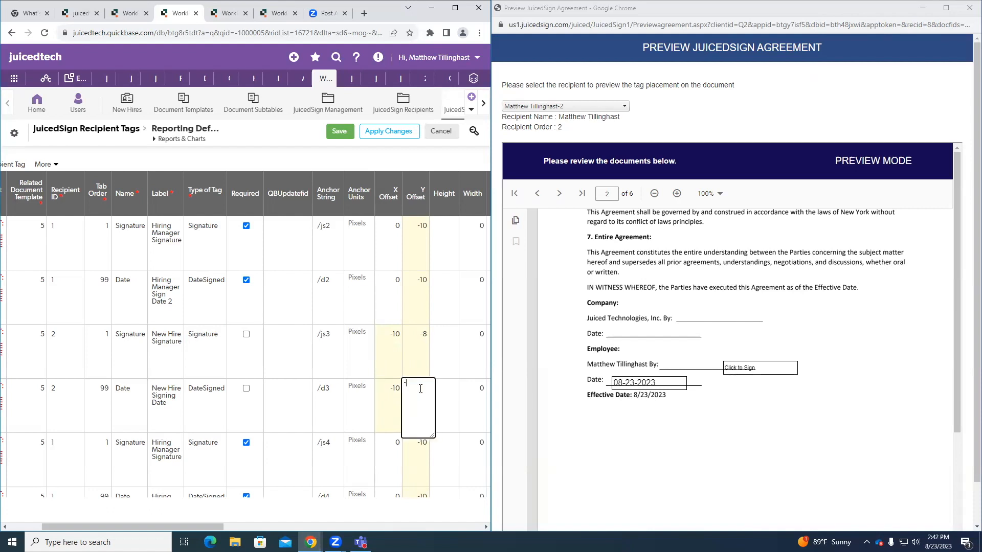
Step: Set the new hire's /js5 signature tag to an X Offset of -10 and a Y Offset of -8
scroll(419, 399, down, 3)
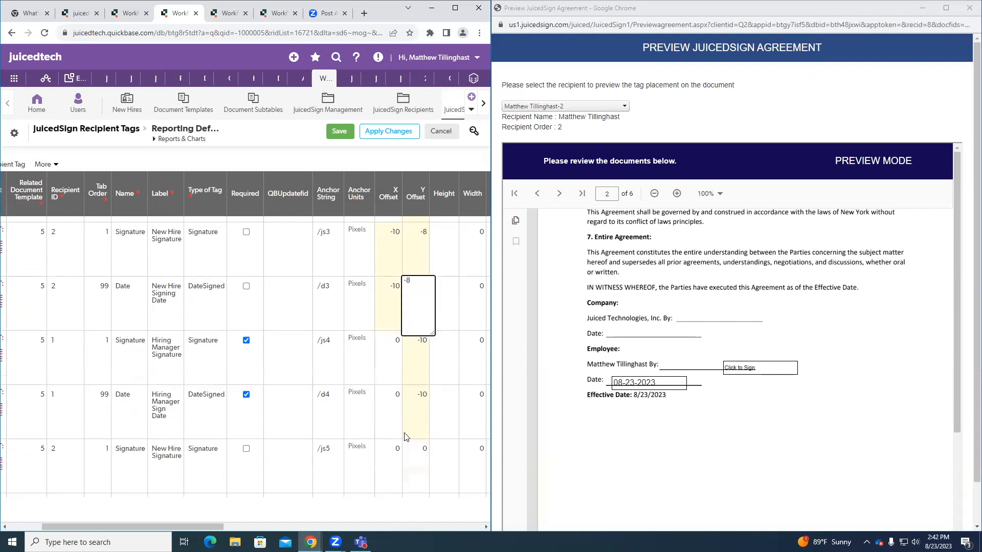
click(390, 419)
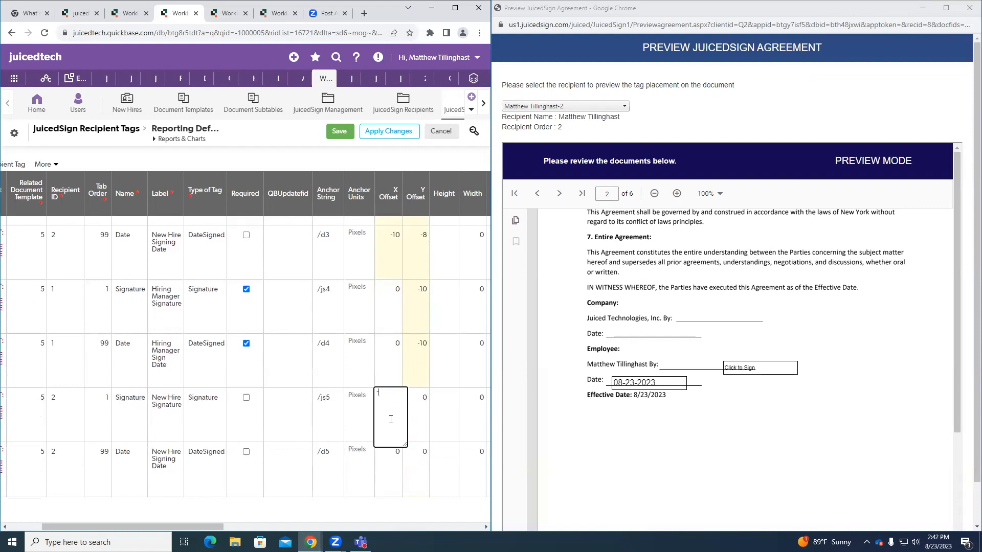
click(416, 411)
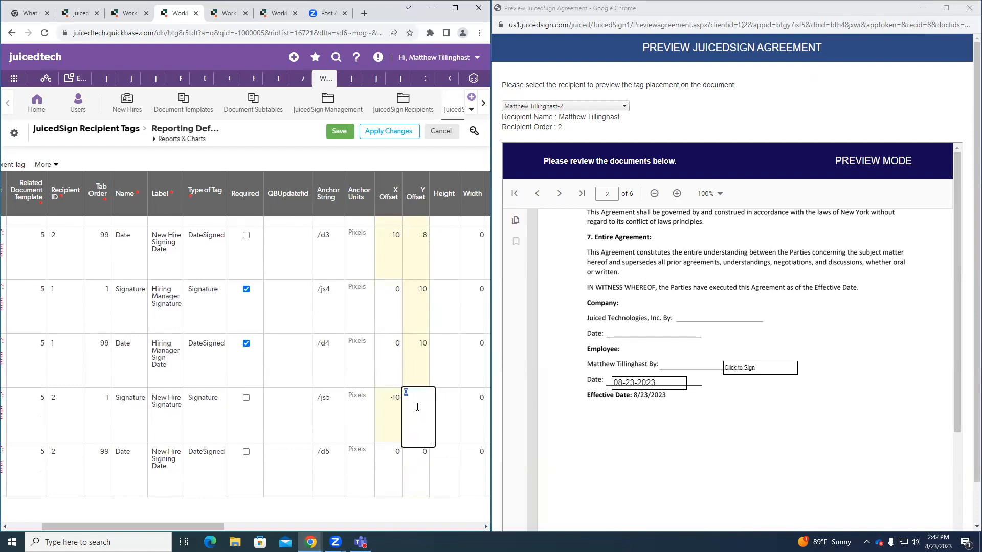
Step: Set the new hire's /d5 date tag to an X Offset of -10 and a Y Offset of -8
scroll(394, 407, down, 1)
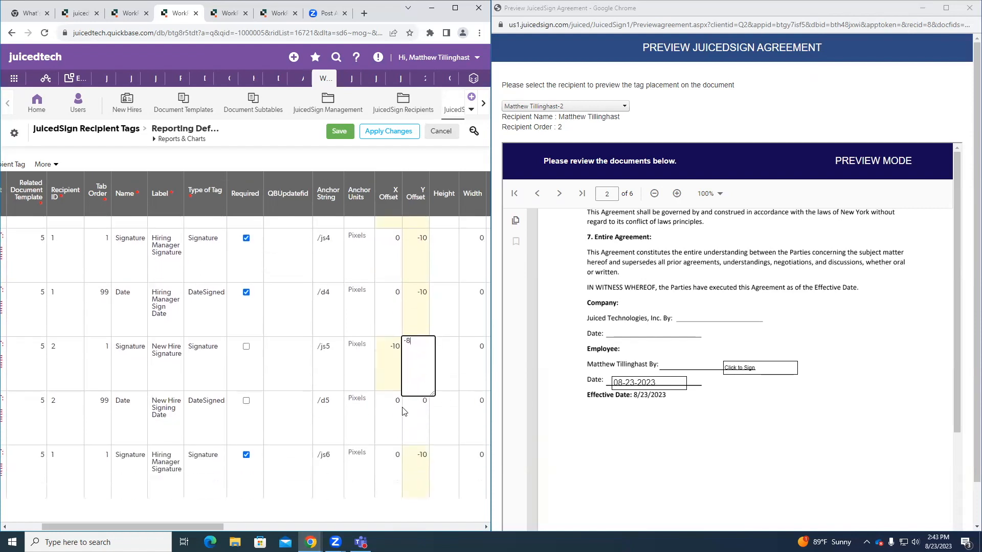
click(395, 409)
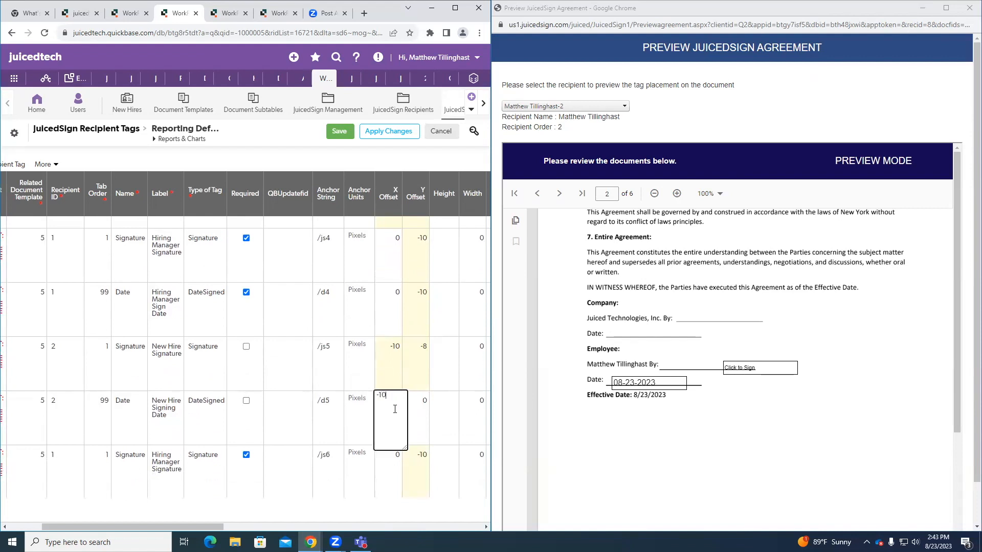
click(417, 404)
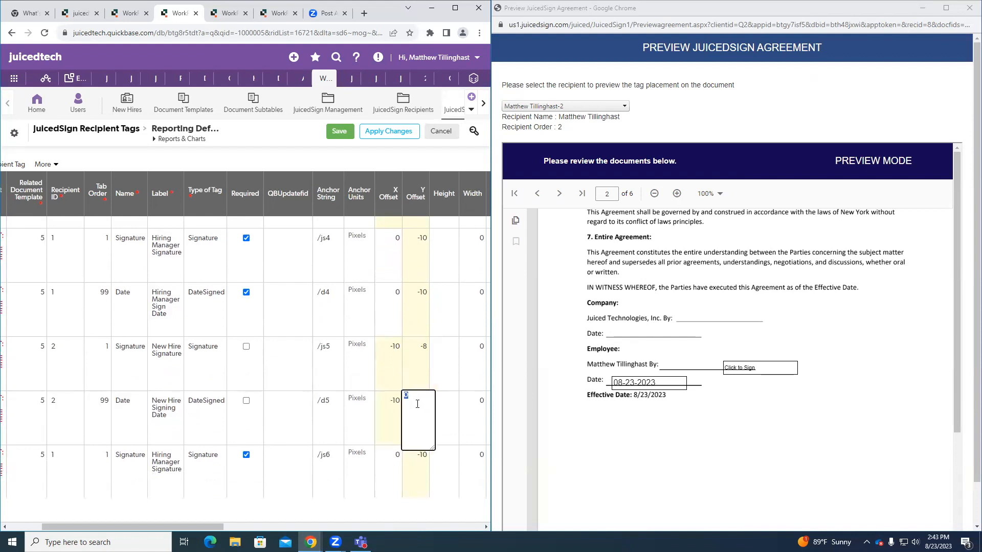
Step: Set the new hire's /js7 signature tag to an X Offset of -10 and a Y Offset of -8
scroll(417, 403, down, 4)
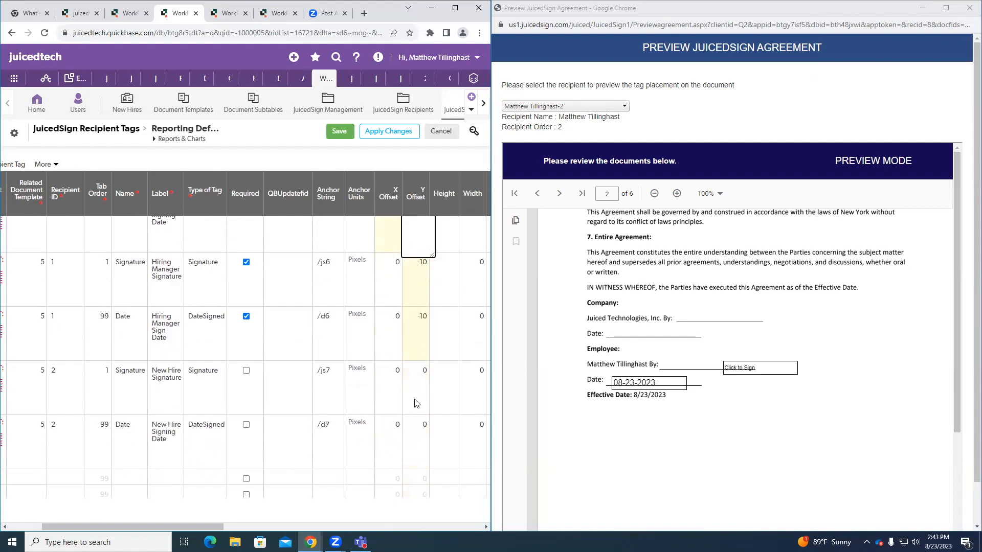
click(396, 384)
text(-10)
click(427, 382)
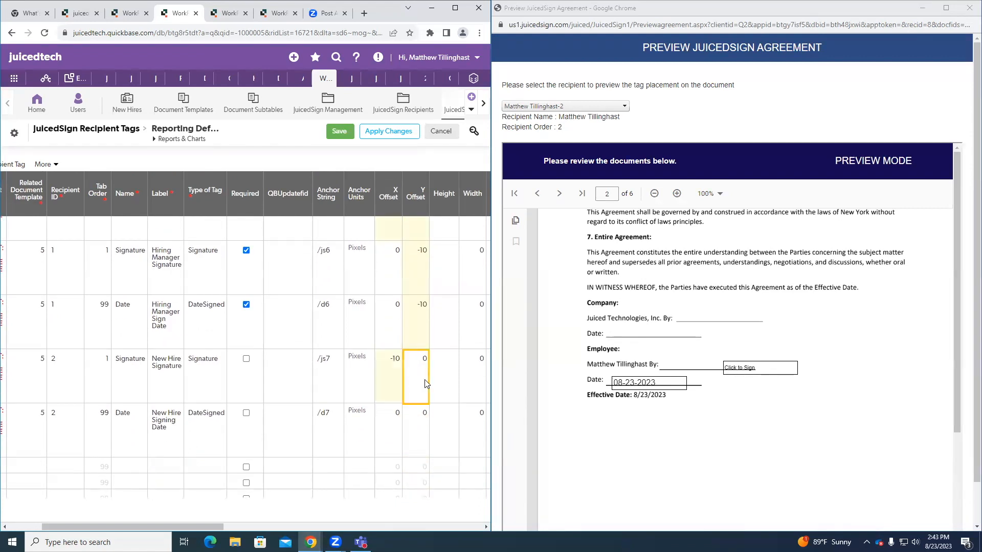
text(-8)
Step: Compare the date tag with its line in the preview and set the /d7 date tag's Y Offset to -2
click(416, 433)
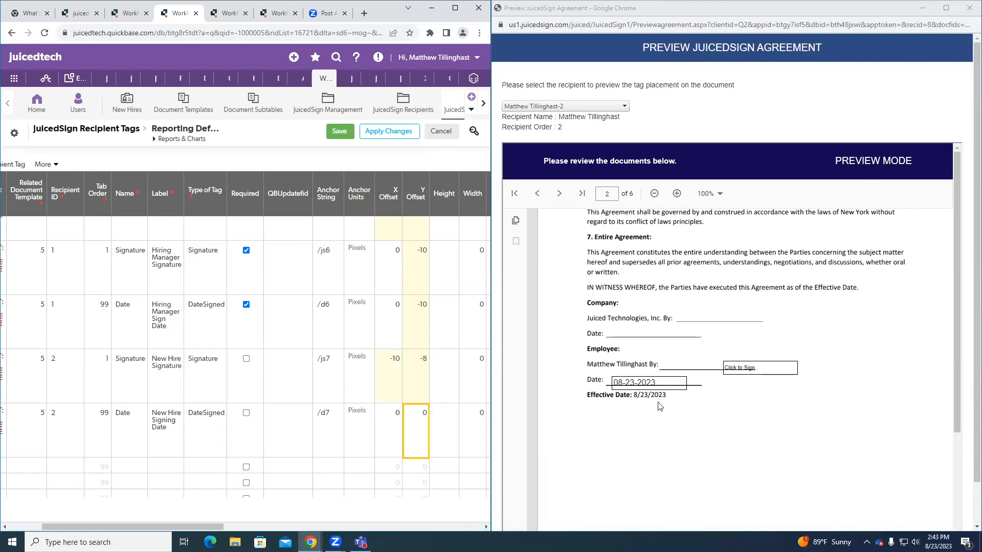
scroll(416, 404, up, 2)
scroll(396, 368, up, 1)
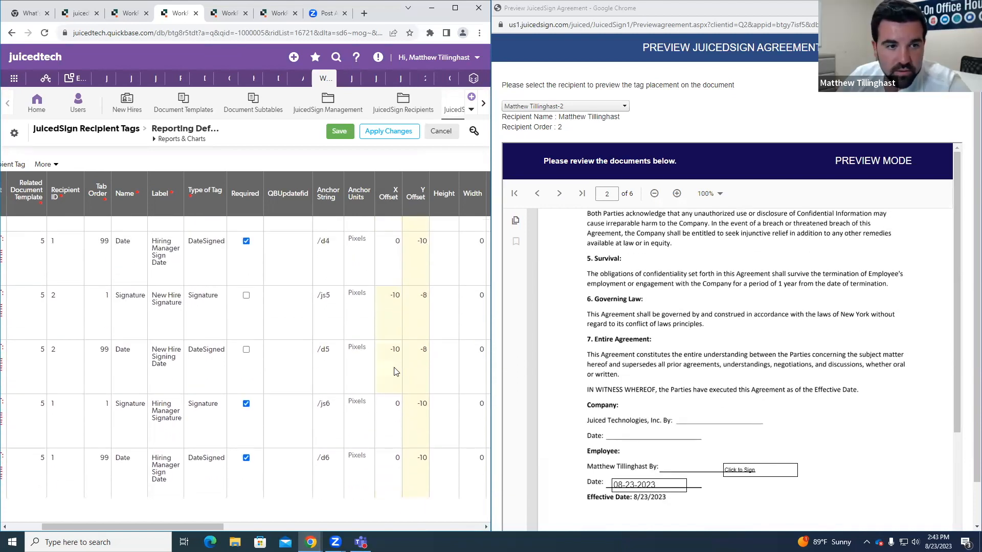
scroll(407, 366, down, 2)
scroll(408, 370, down, 2)
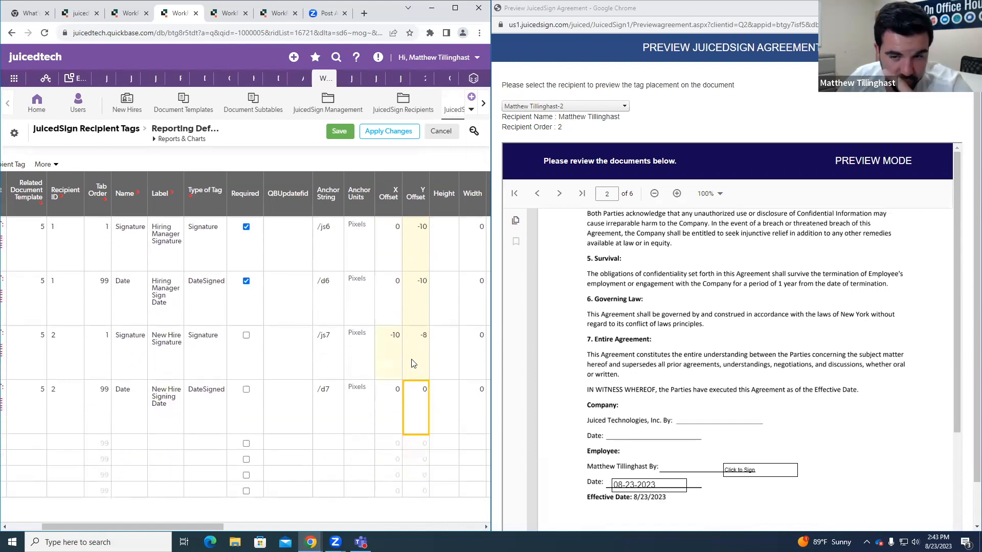
scroll(688, 466, down, 1)
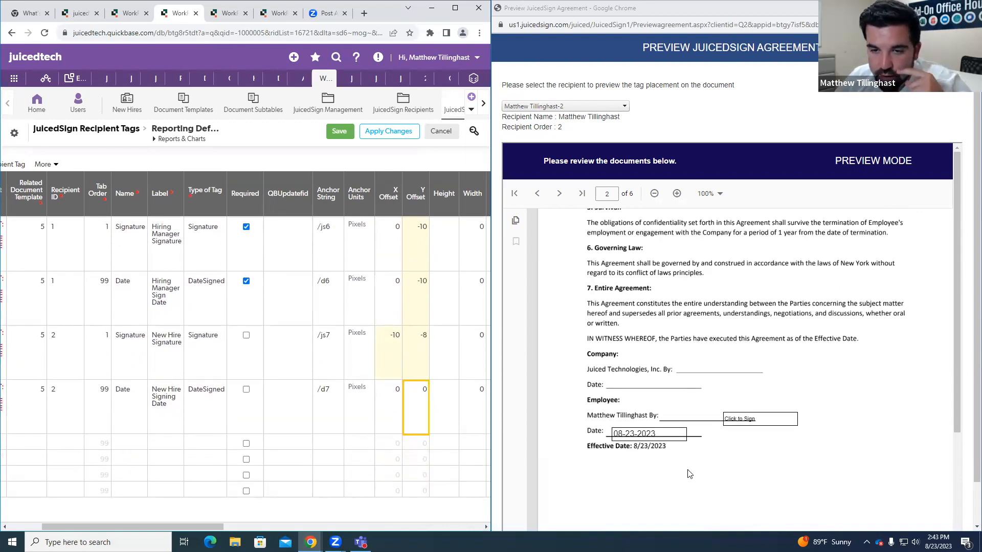
click(424, 405)
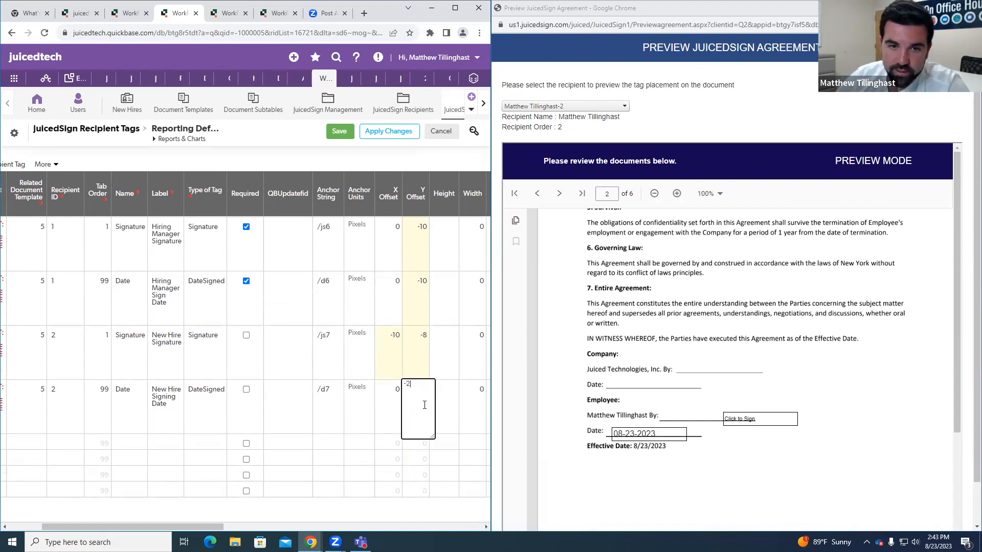
Step: Change the new hire's /d5 date tag to an X Offset of 0 and a Y Offset of -2
scroll(414, 368, up, 3)
click(399, 330)
key(BackSpace)
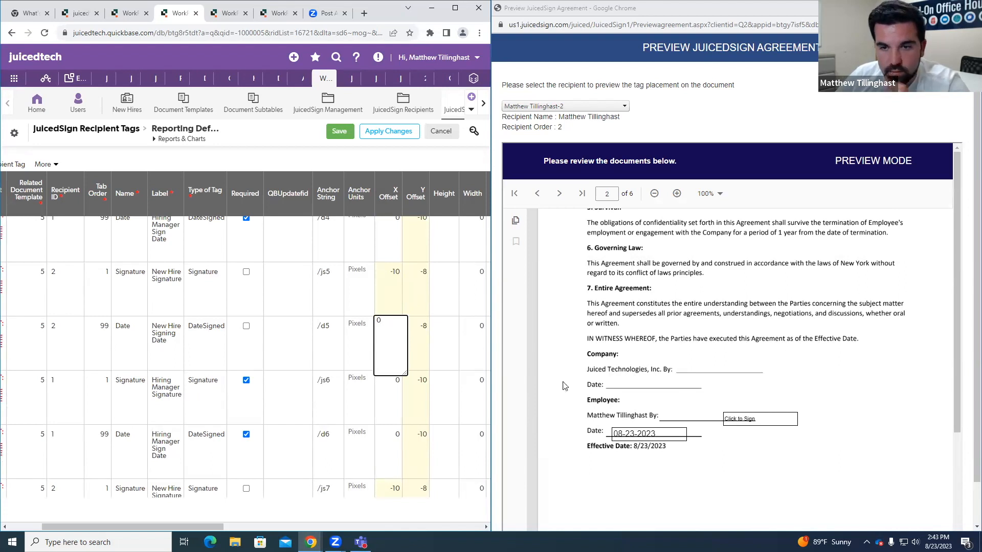
click(426, 335)
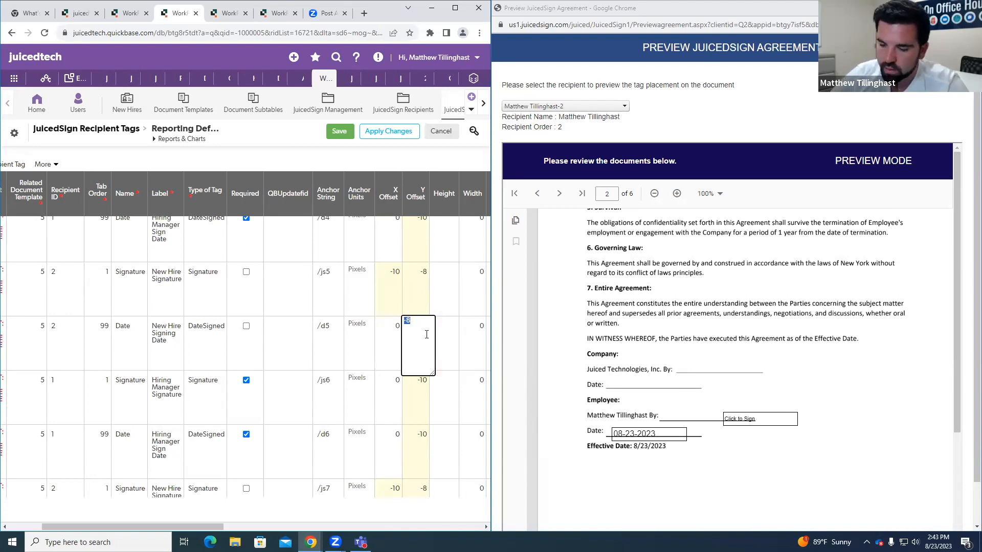
Step: Change the new hire's /d3 date tag to an X Offset of 0 and a Y Offset of -2, and save the edited tag records
scroll(381, 420, up, 3)
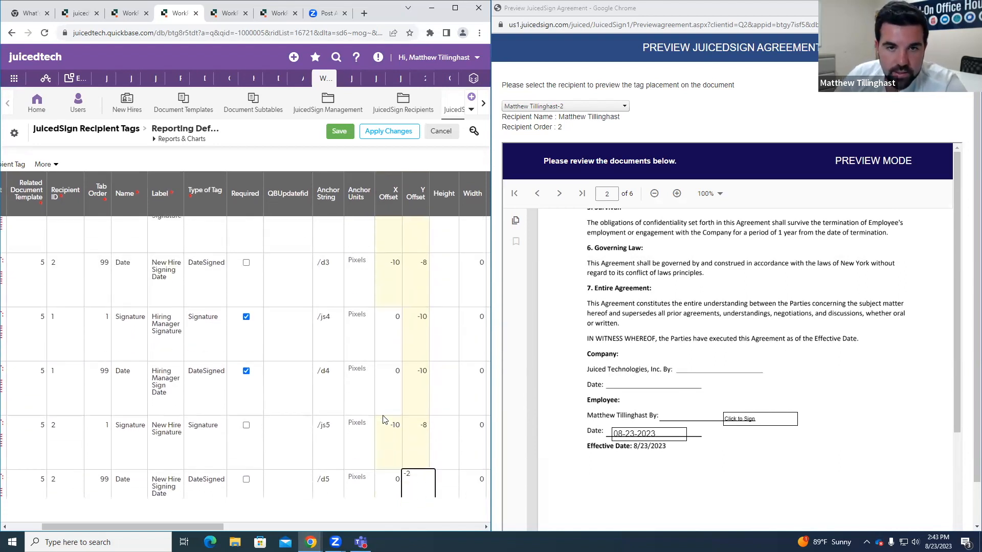
scroll(393, 425, up, 2)
click(396, 376)
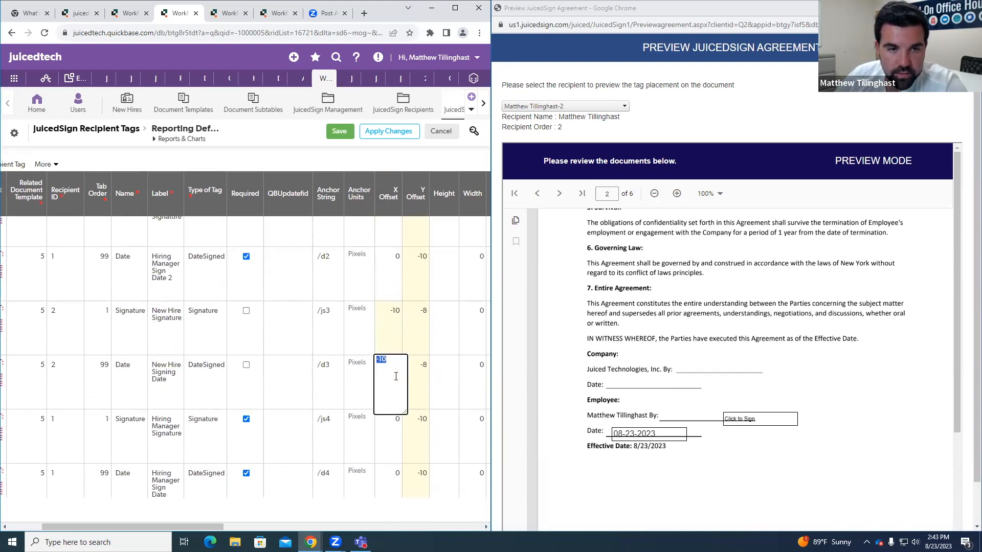
text(0)
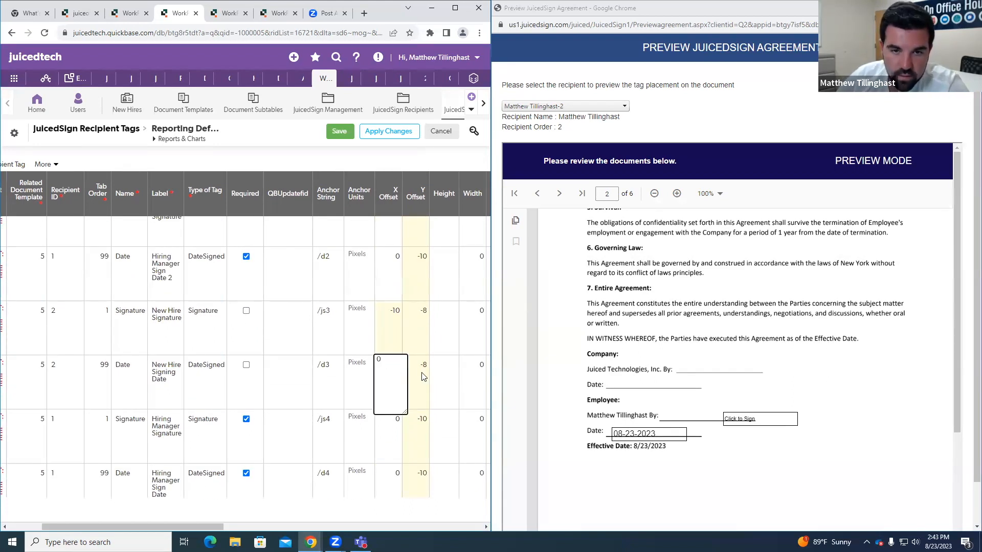
click(421, 373)
key(BackSpace)
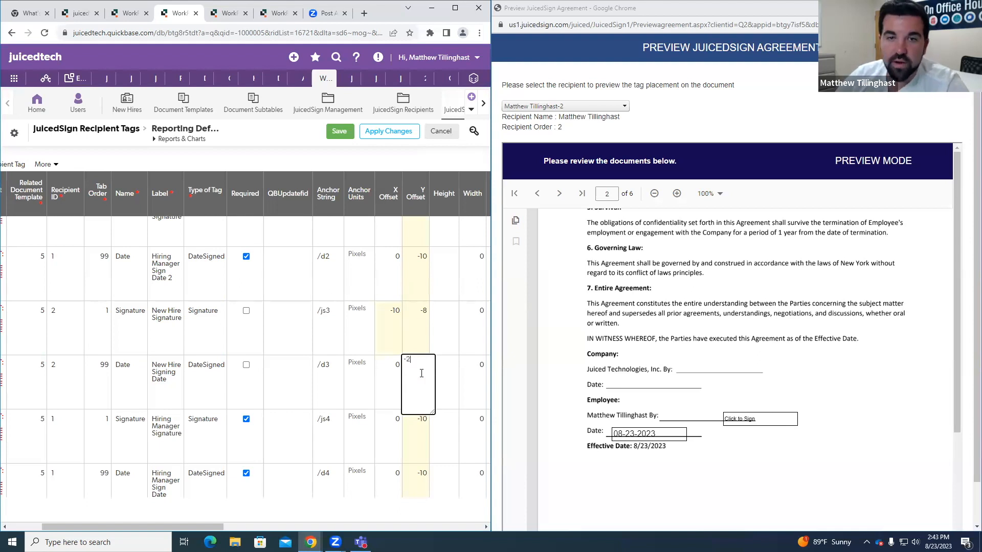
click(258, 157)
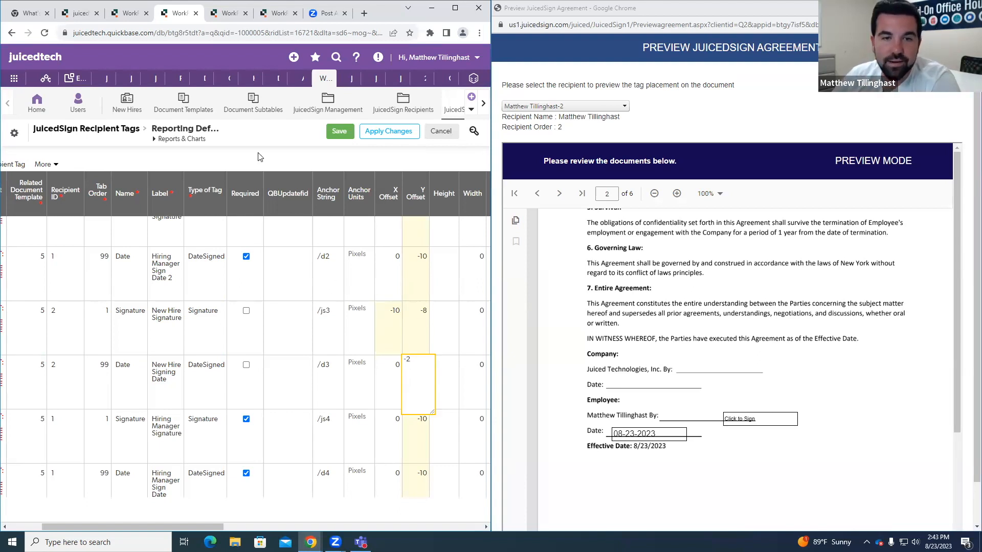
click(340, 134)
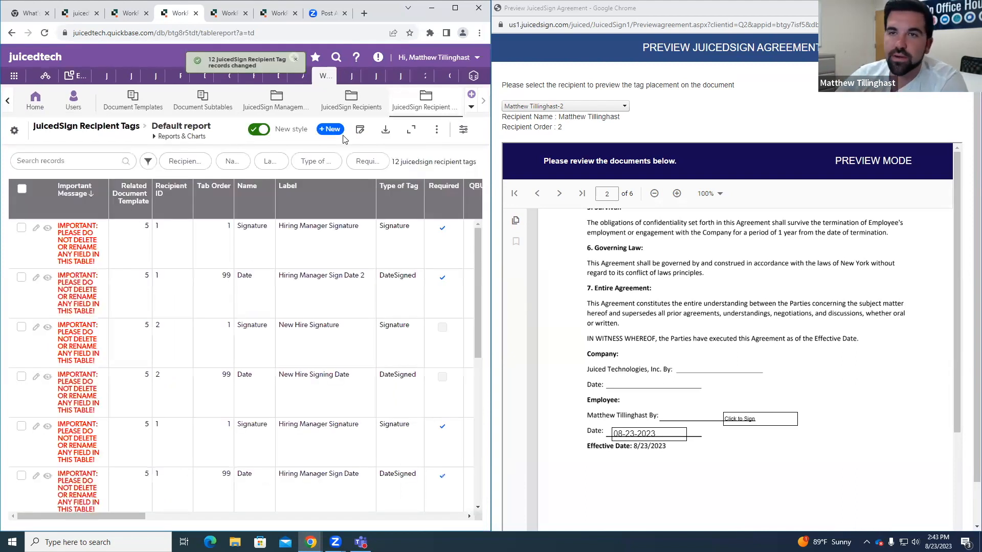
Step: Close the old agreement preview, maximize the browser window and open a fresh agreement preview from the Hire #8 record
click(969, 7)
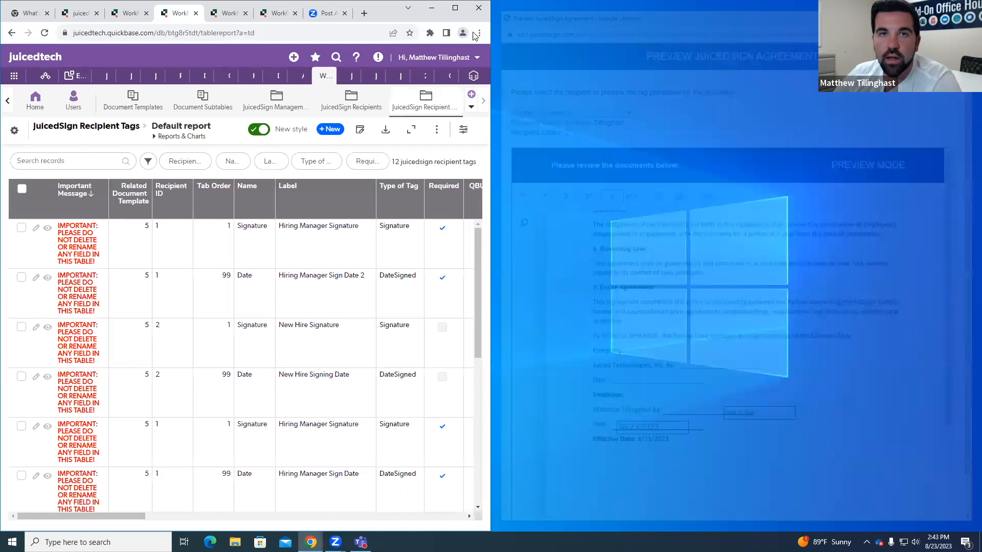
click(453, 9)
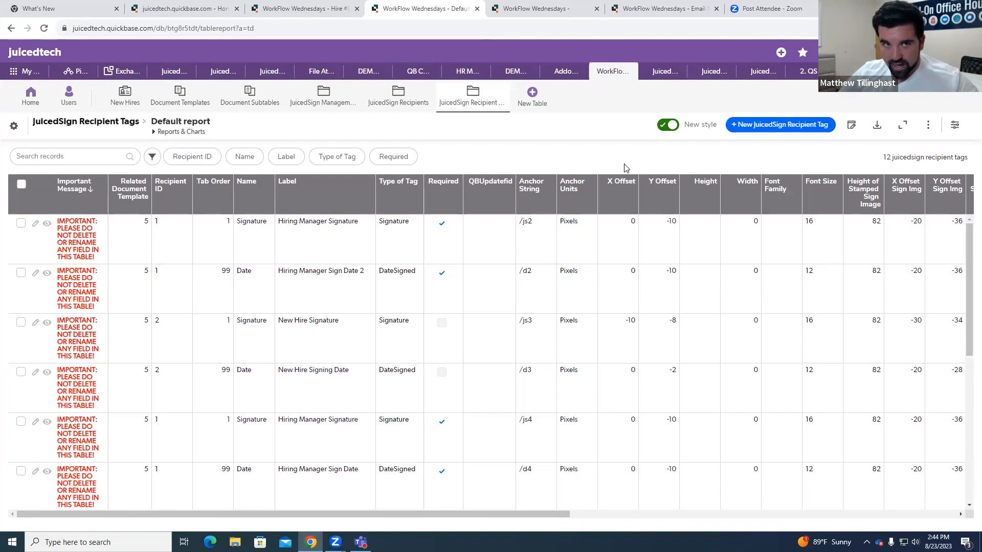
click(323, 10)
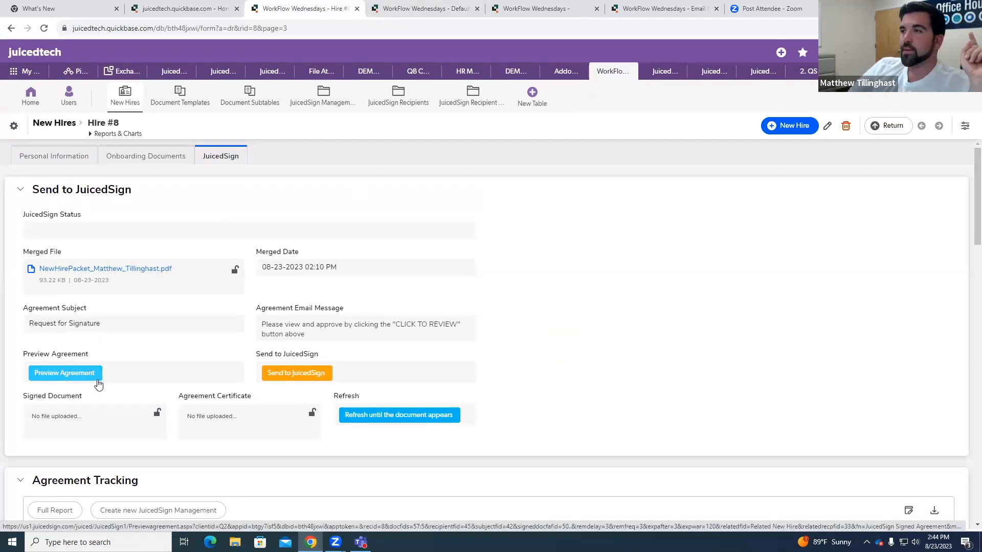
click(98, 382)
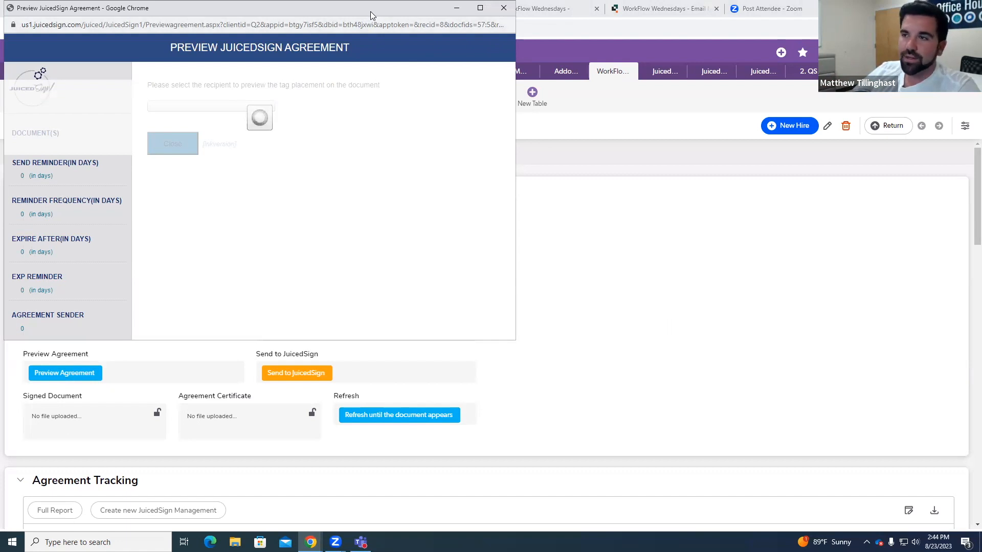
drag(371, 16, 981, 87)
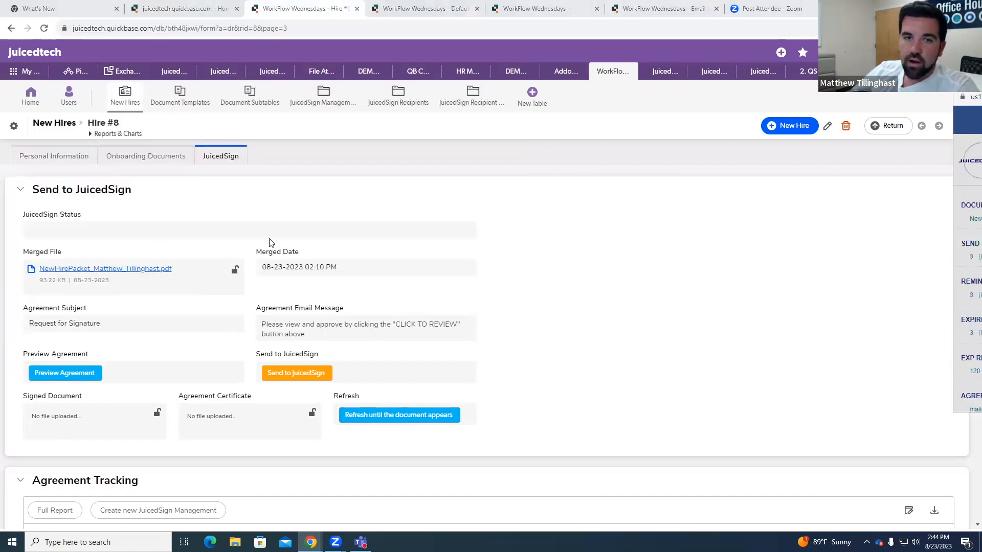
drag(981, 87, 292, 71)
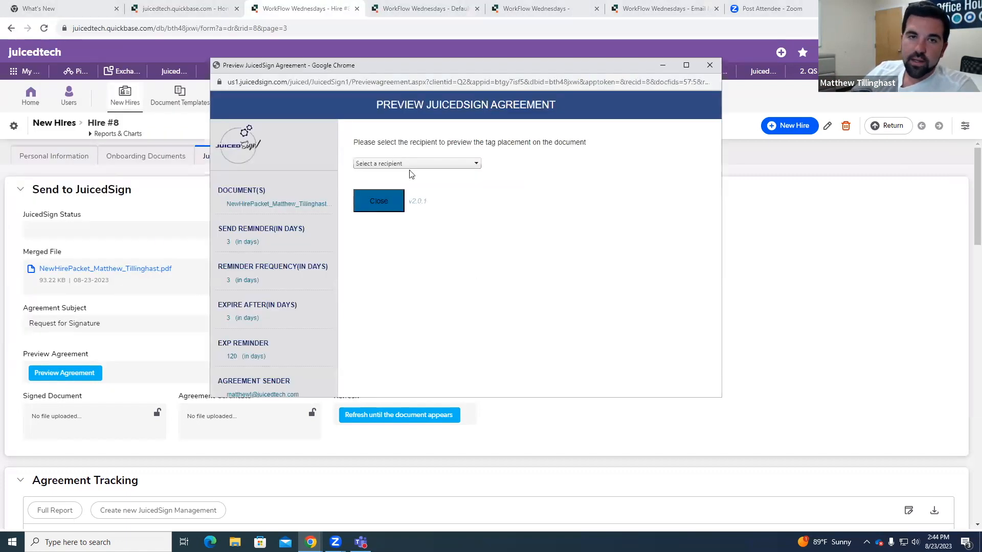
Step: Preview the agreement for the first recipient in full screen and check the company signature and date tags on the NDA's signature page
click(424, 168)
click(410, 185)
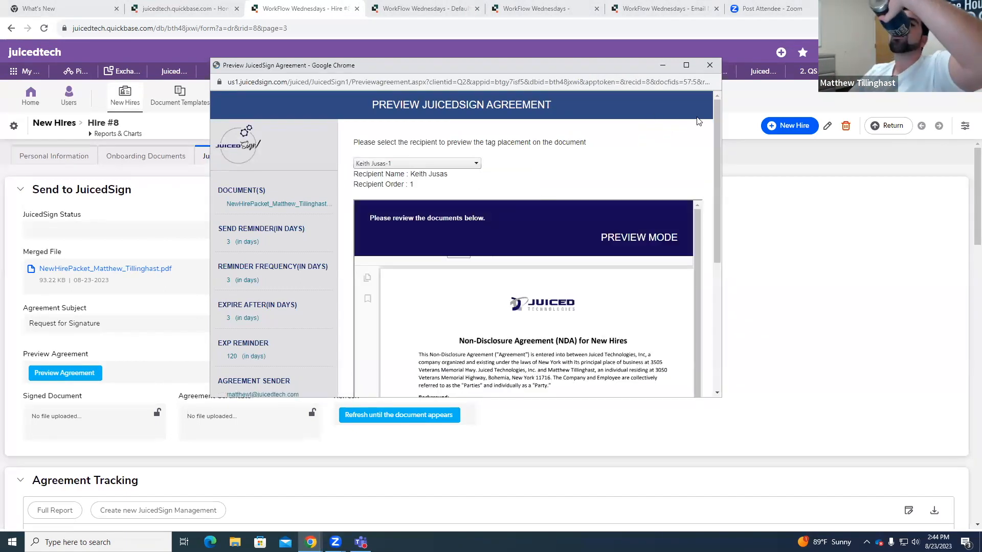
click(685, 68)
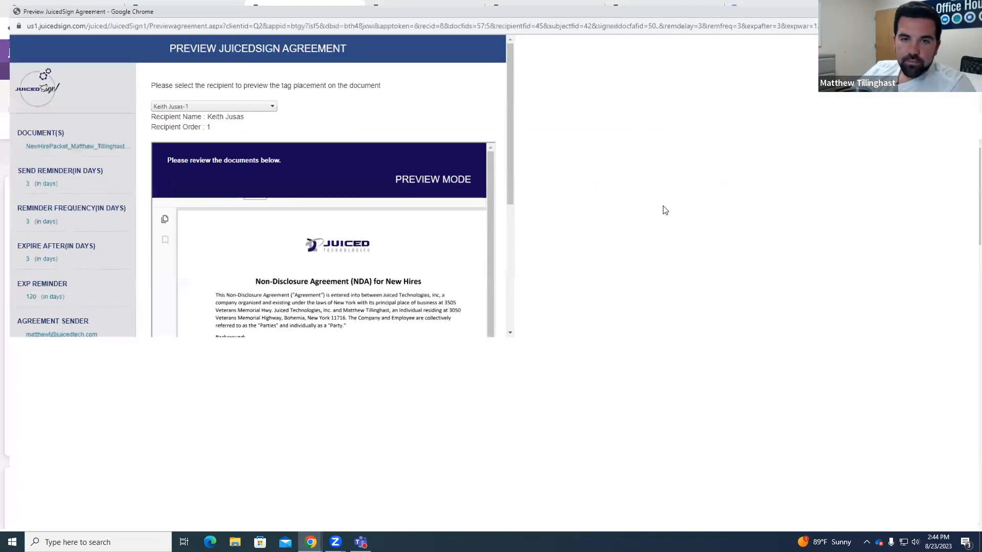
scroll(665, 246, down, 10)
scroll(687, 259, down, 4)
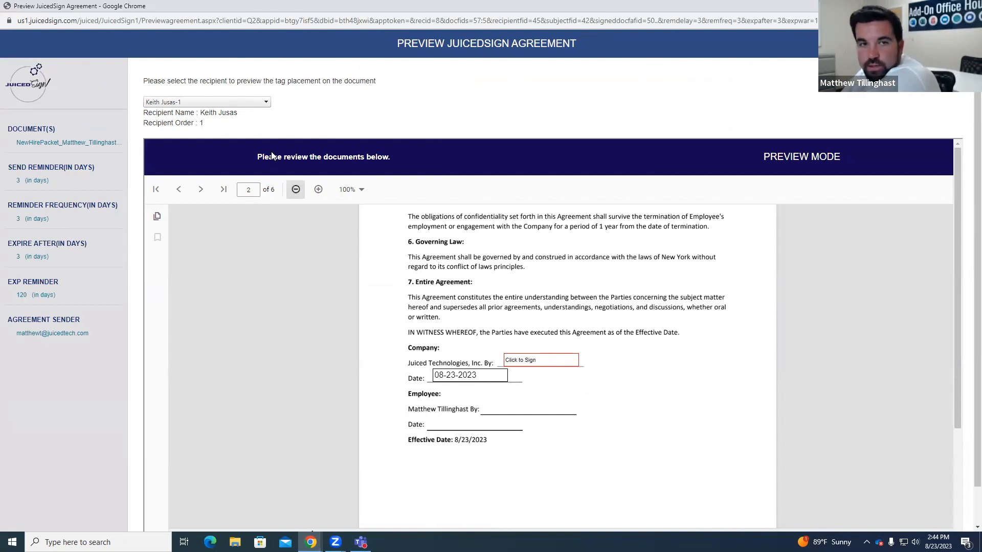
Step: Preview the agreement for the second recipient, check the employee signature and date tags on the NDA and contract signature pages, and close the preview
click(233, 103)
click(231, 135)
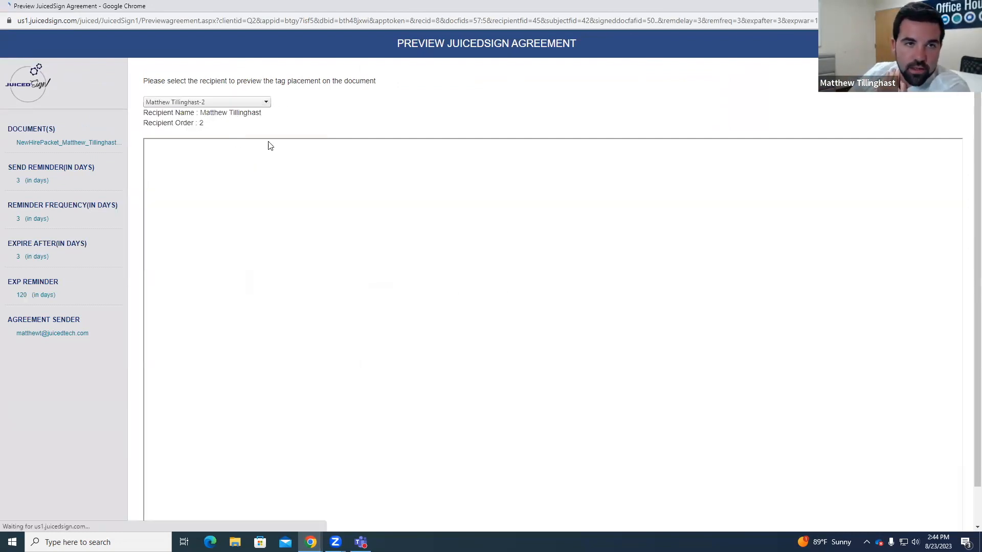
scroll(698, 294, down, 15)
scroll(705, 298, down, 1)
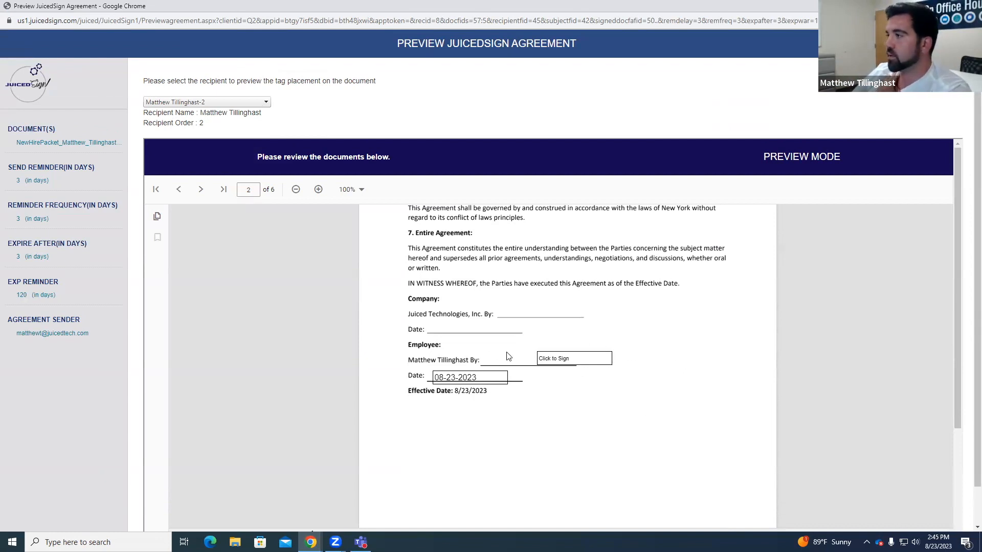
scroll(563, 334, down, 10)
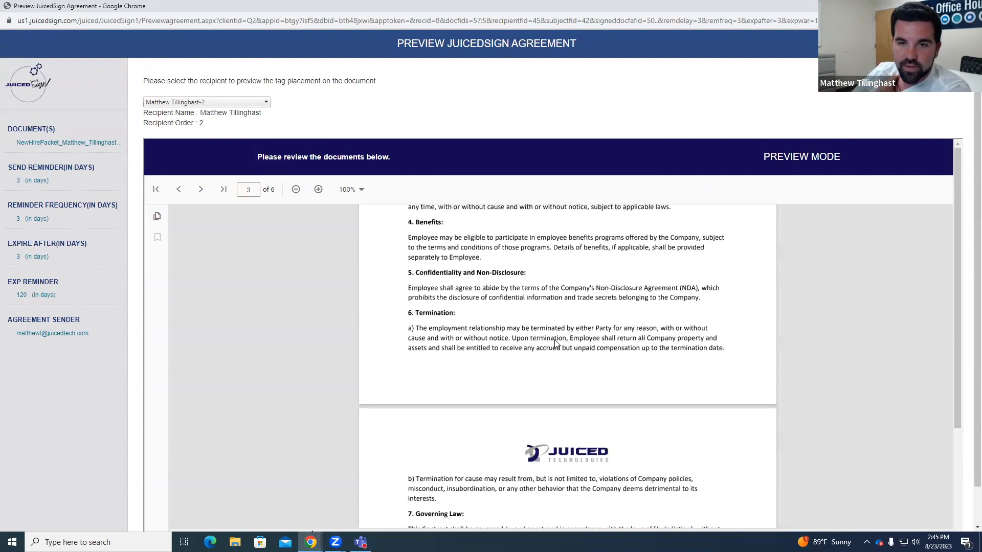
scroll(556, 343, down, 8)
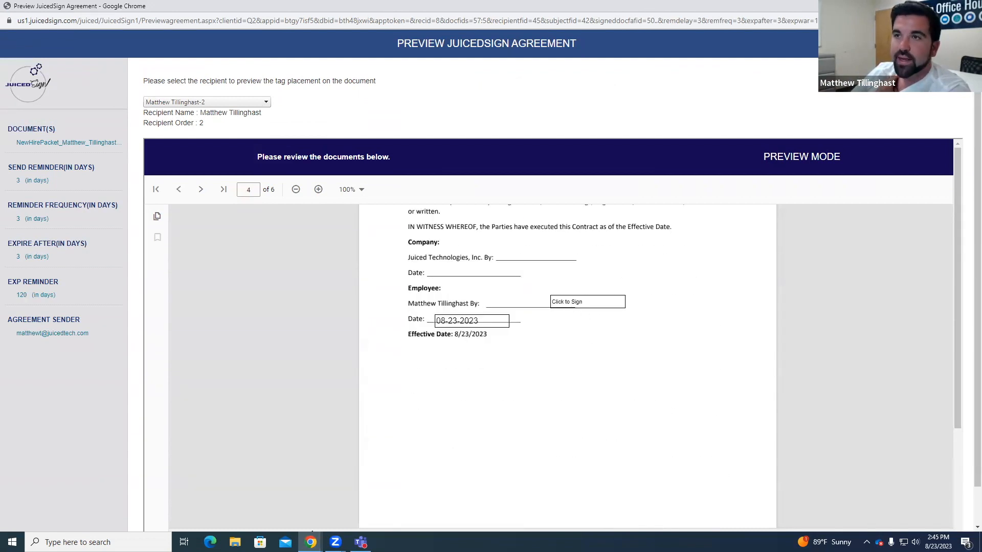
click(969, 6)
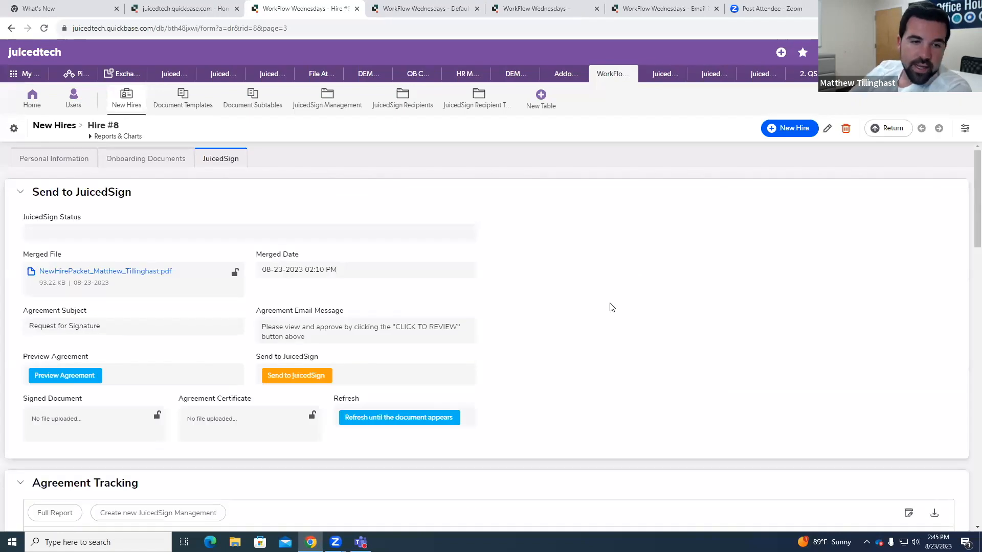
Step: Examine the JuicedSign arguments under PDF Merger Details and the NDA section of the onboarding documents on the Hire #8 record
scroll(642, 281, down, 1)
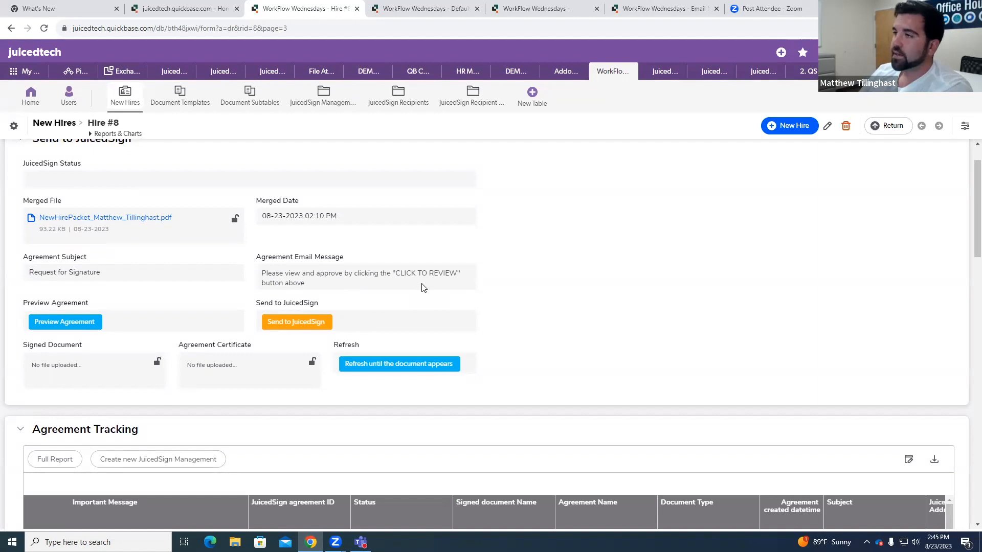
scroll(519, 319, down, 15)
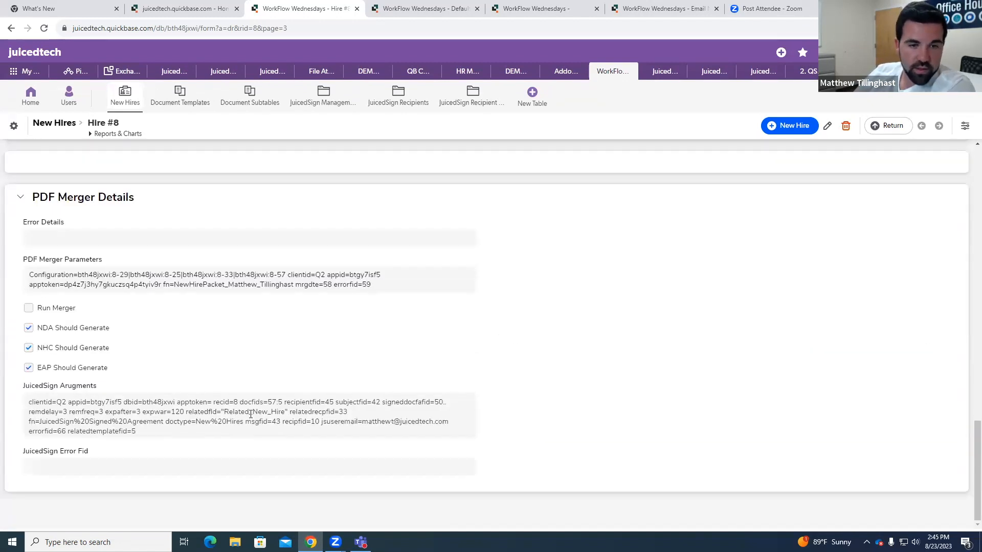
drag(28, 403, 172, 432)
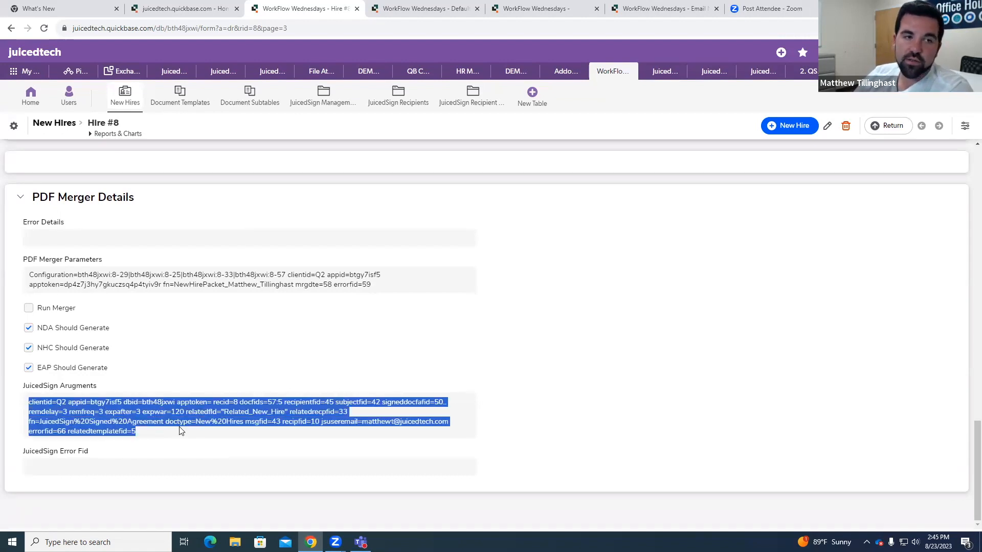
click(235, 377)
scroll(249, 374, up, 15)
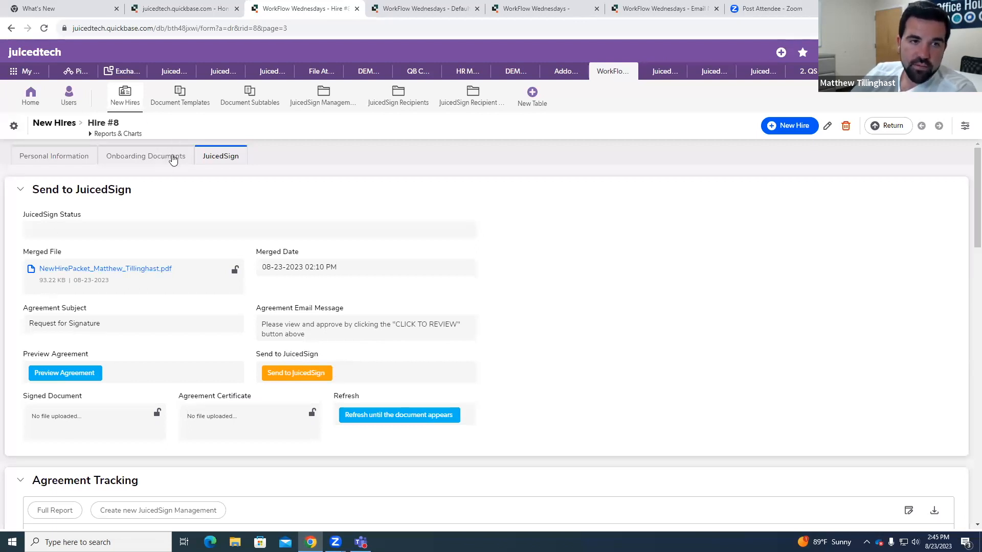
click(173, 157)
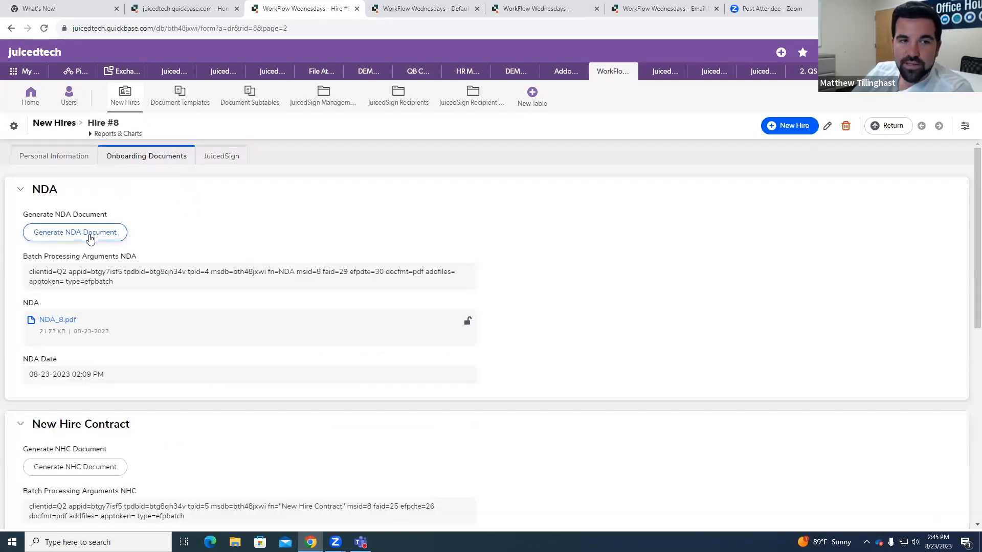
click(227, 163)
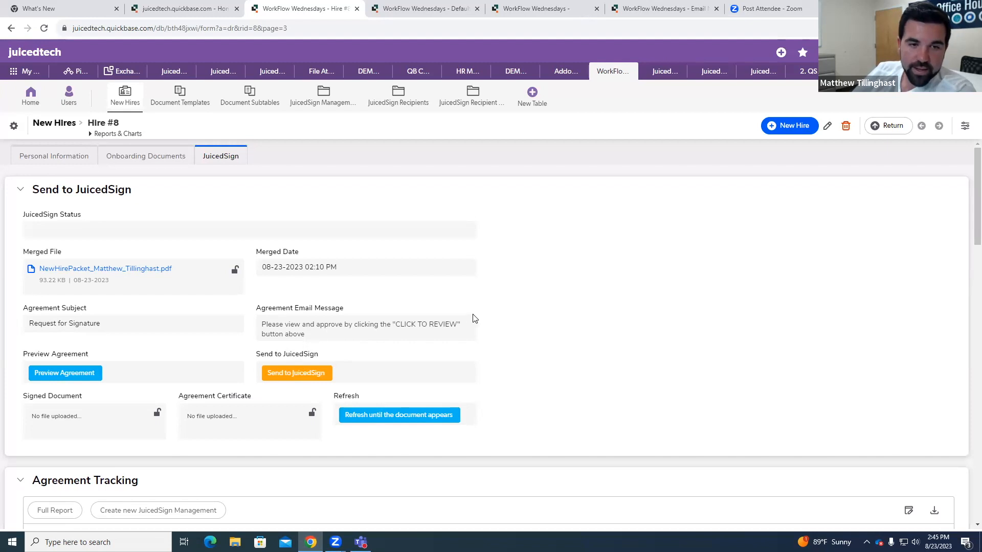
Step: Open the JuicedSign sending window for Hire #8, set it aside and examine the Agreement Recipient String under Additional Details
click(326, 378)
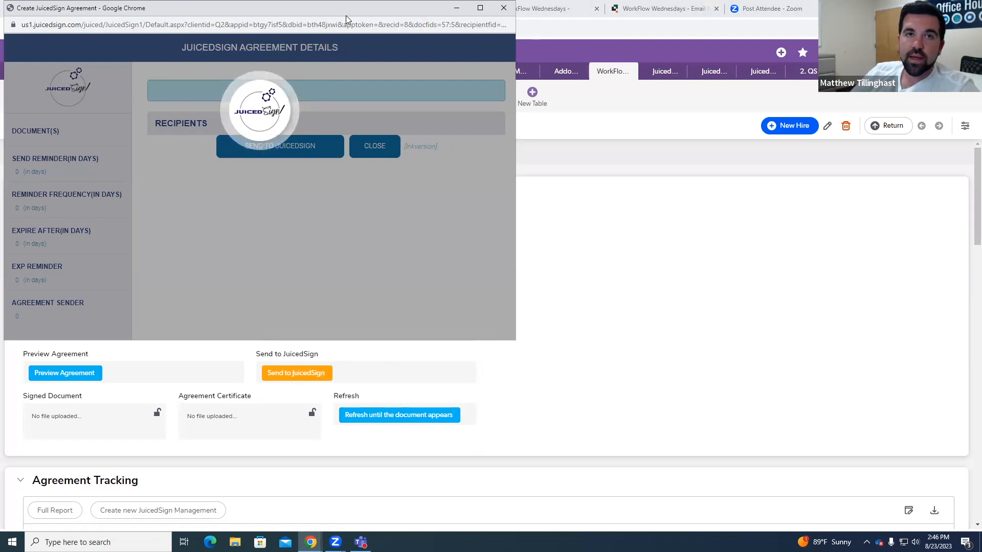
drag(346, 15, 981, 112)
scroll(518, 249, down, 18)
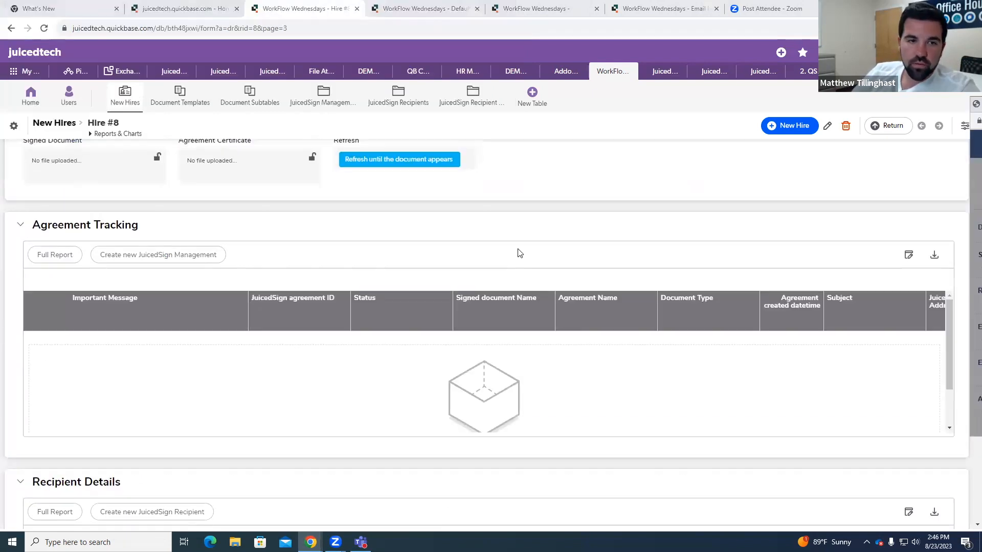
scroll(323, 247, up, 2)
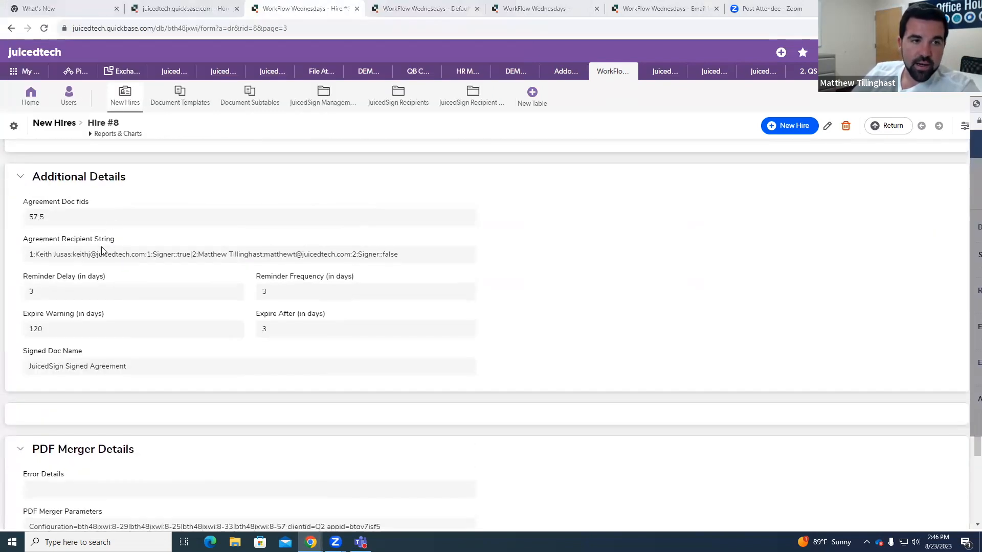
drag(29, 255, 398, 258)
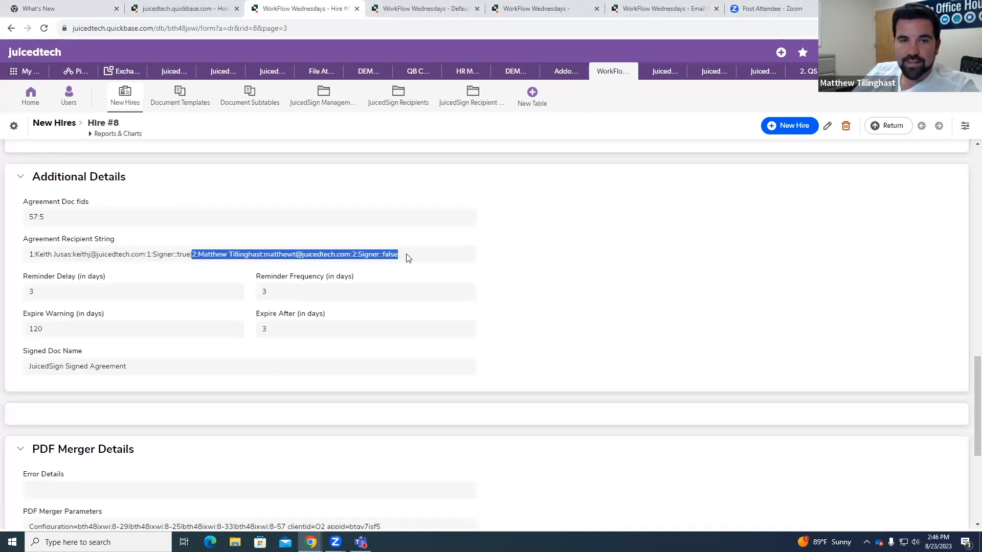
click(406, 258)
mouse_move(178, 255)
mouse_down()
mouse_move(196, 256)
mouse_move(184, 254)
mouse_up()
click(182, 255)
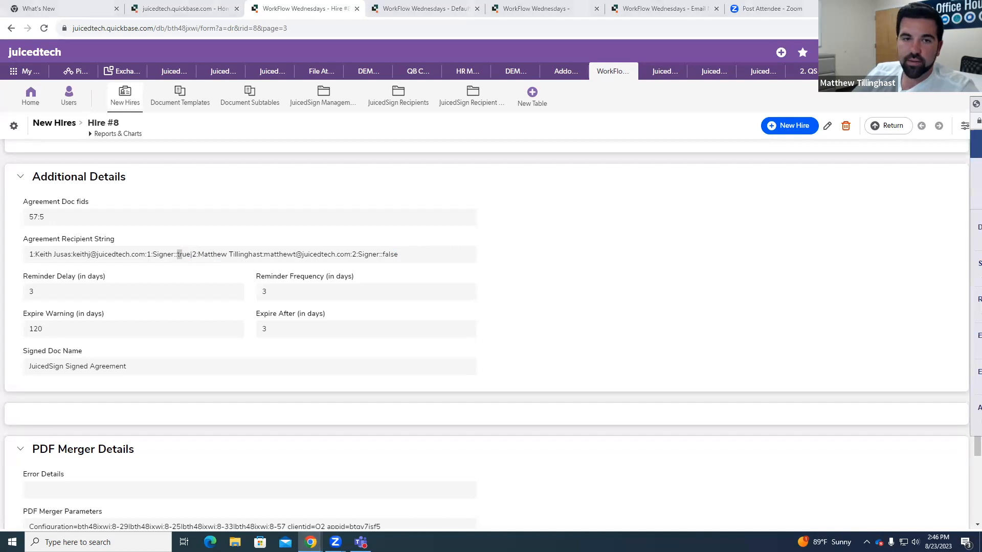
Step: Bring the agreement details window back into view and send the new hire packet to JuicedSign
drag(977, 104, 351, 82)
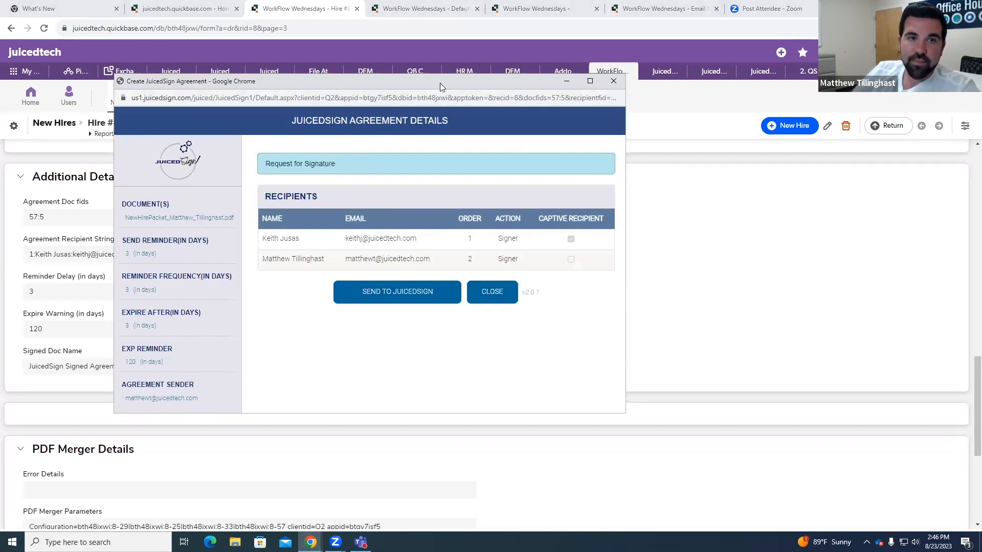
drag(439, 83, 456, 63)
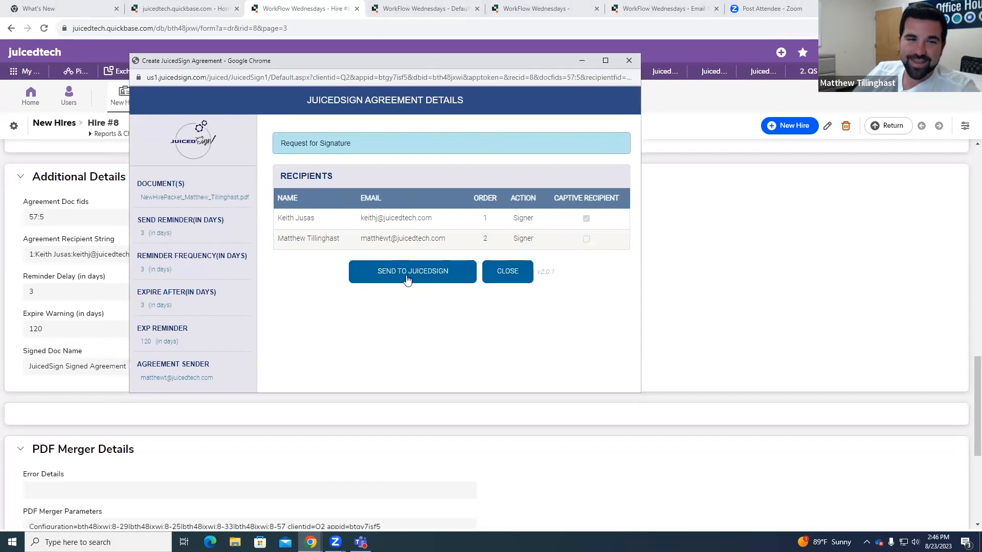
click(435, 272)
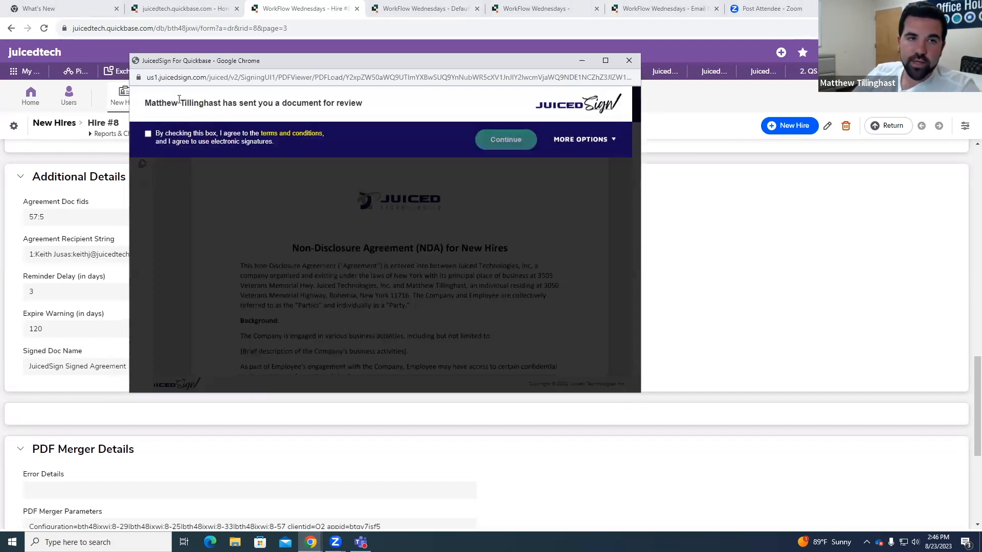
Step: Accept the electronic signature terms and sign the first company signature field with a hand-drawn signature
click(147, 134)
click(484, 146)
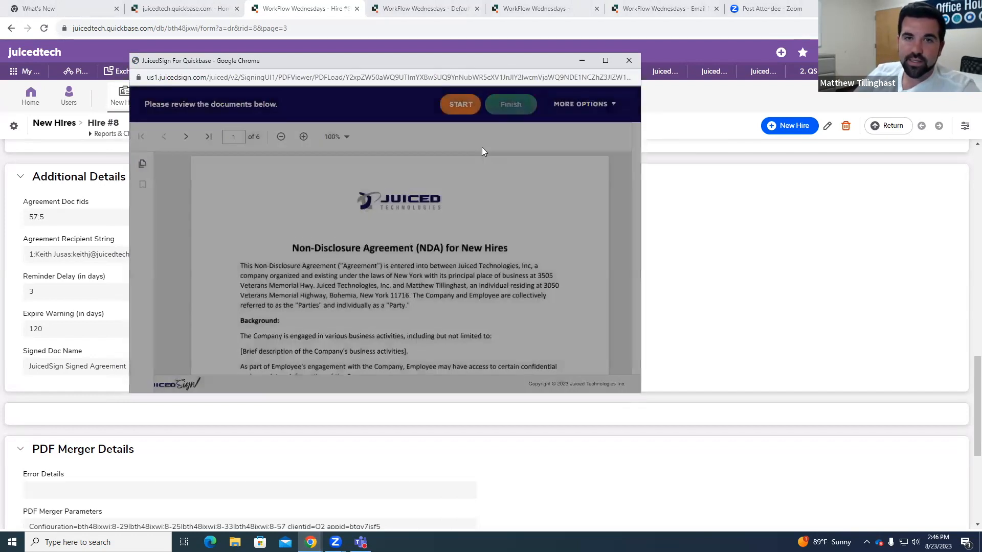
click(463, 107)
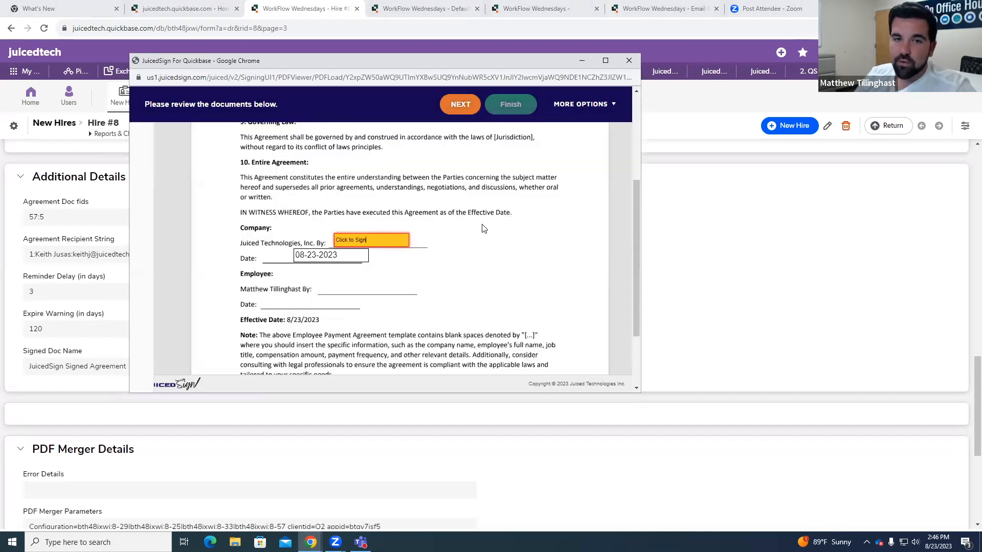
click(381, 242)
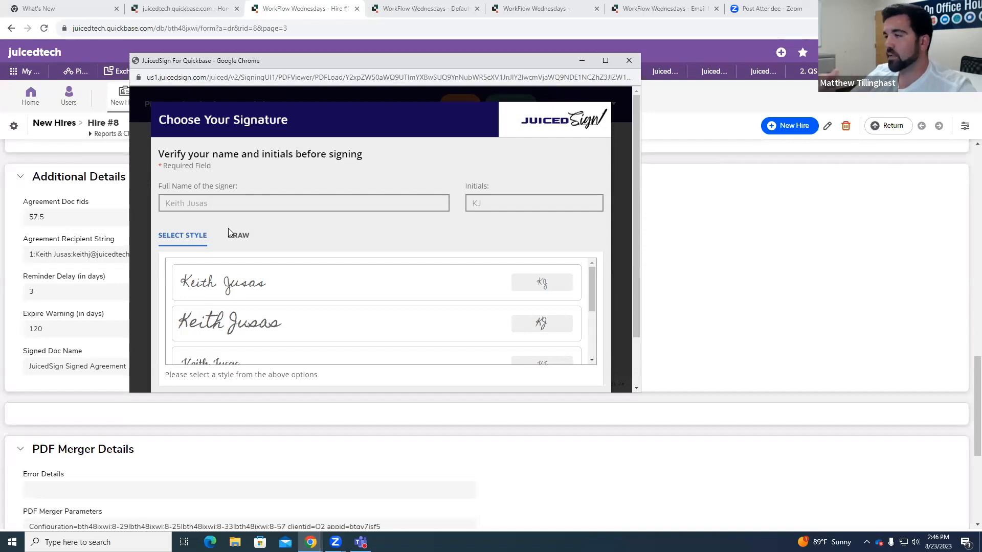
scroll(250, 217, down, 2)
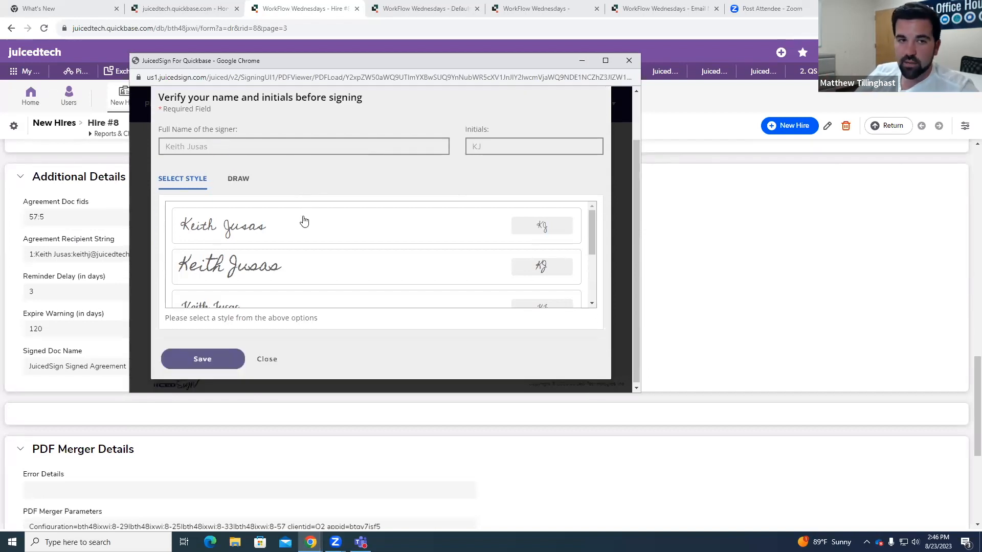
click(243, 179)
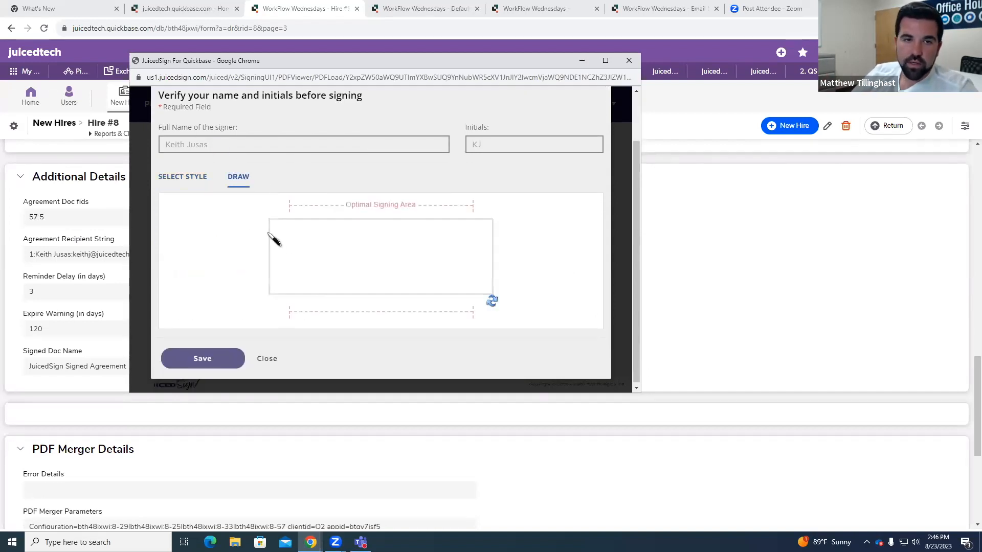
drag(307, 259, 406, 235)
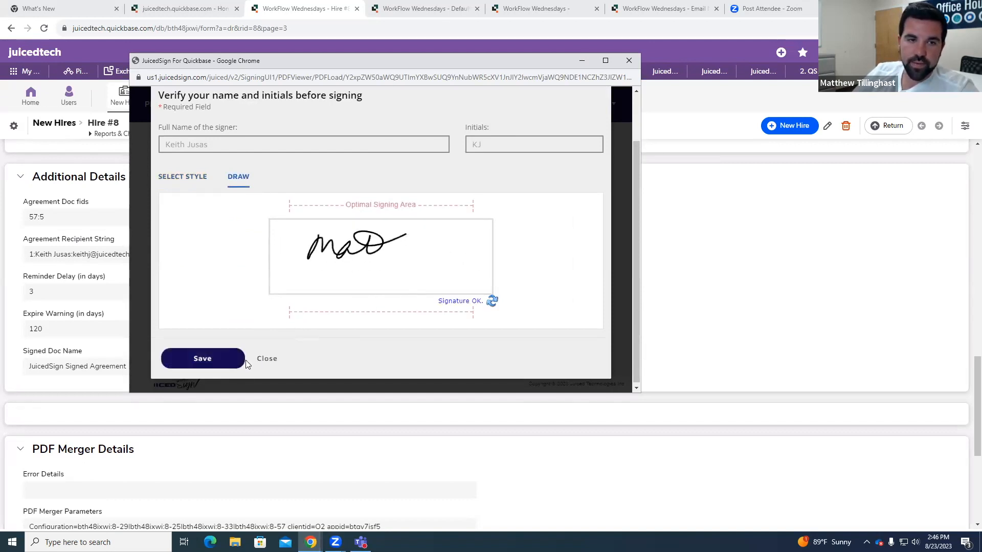
click(223, 360)
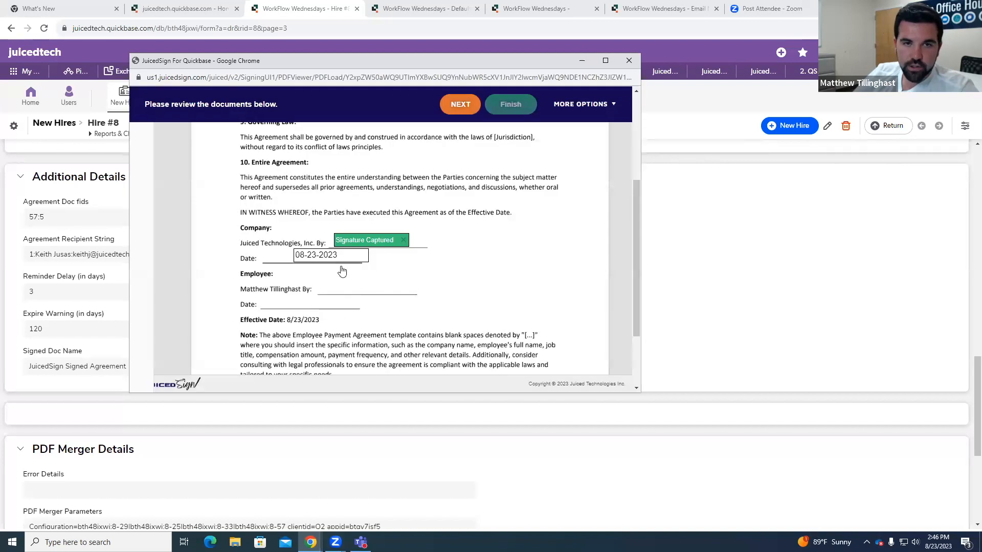
Step: Apply the signature to the remaining company signature fields, finish signing and close the success window
click(460, 104)
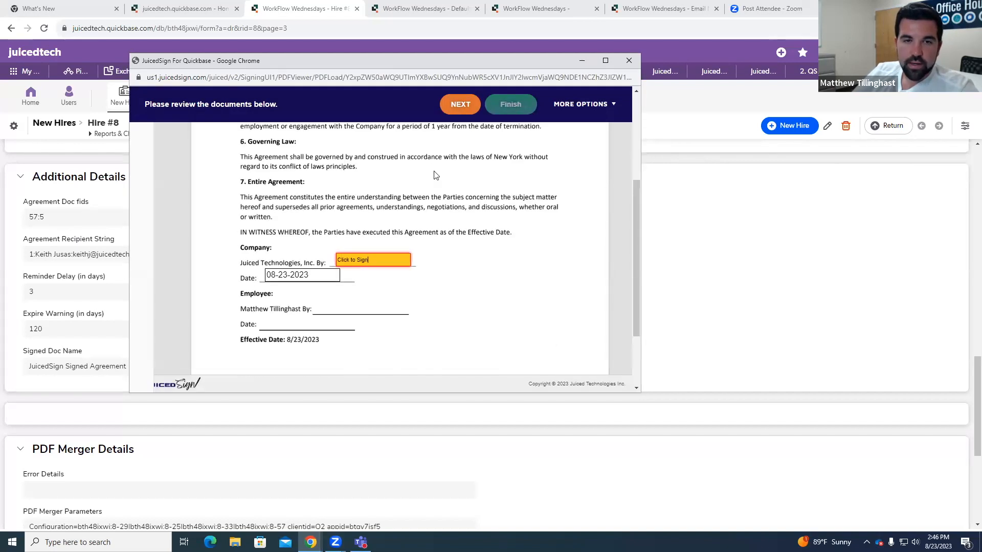
click(461, 108)
click(366, 241)
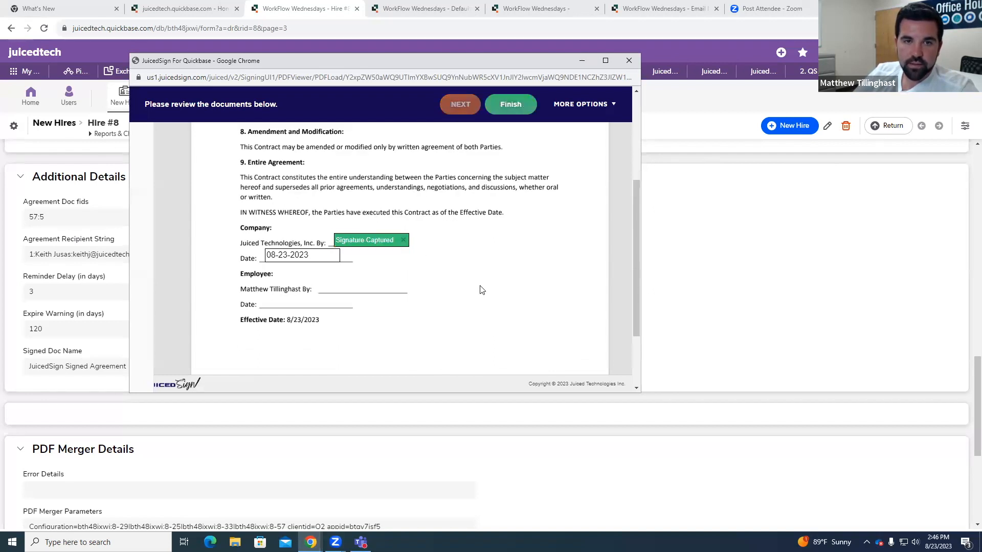
click(511, 109)
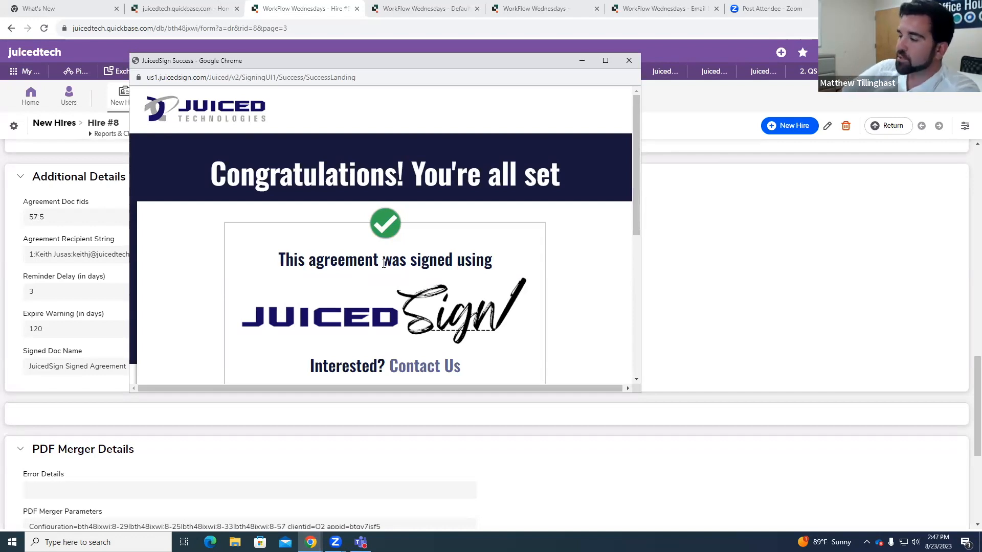
click(629, 62)
Step: Review the second signer's Request for Signature email, including its alternative signing method and access token, and minimize it
click(855, 9)
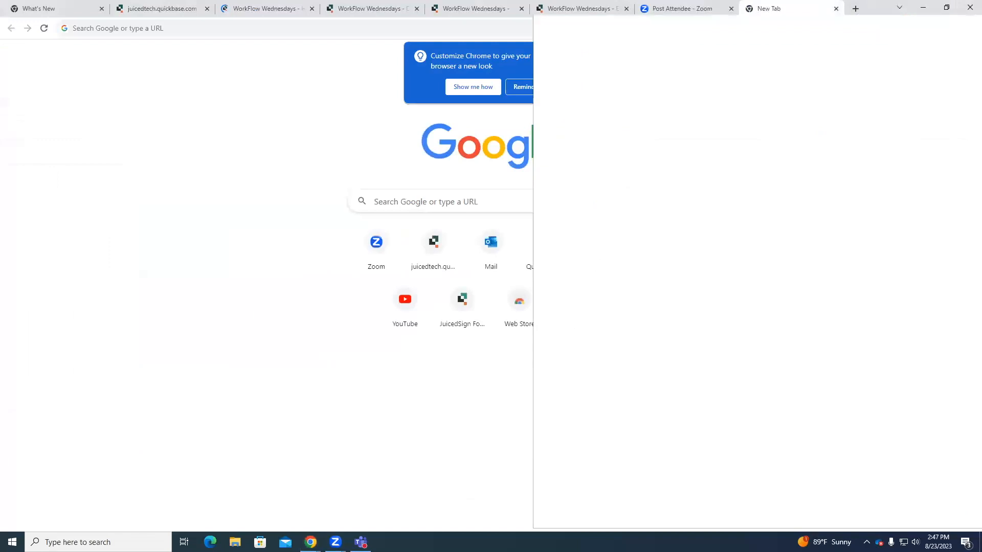
click(835, 9)
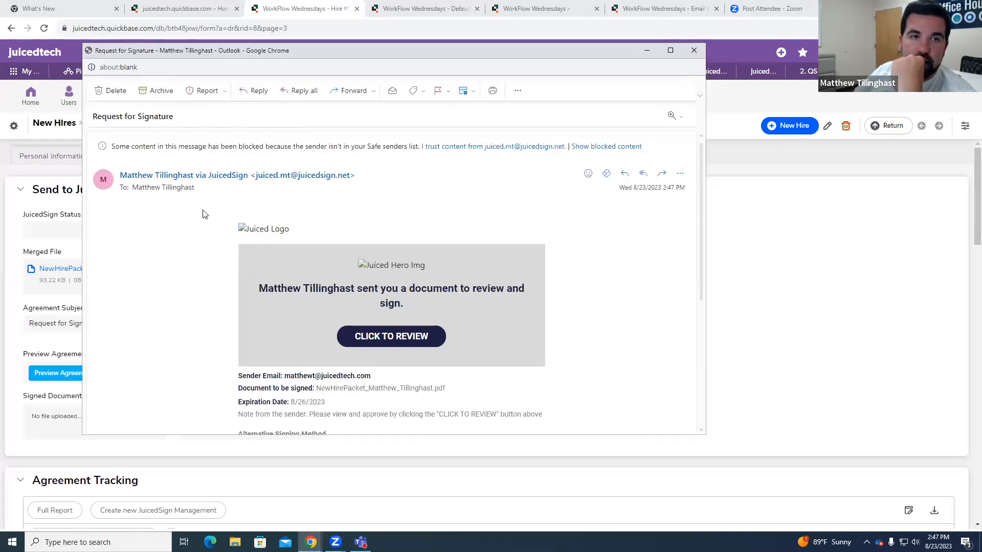
scroll(524, 301, down, 1)
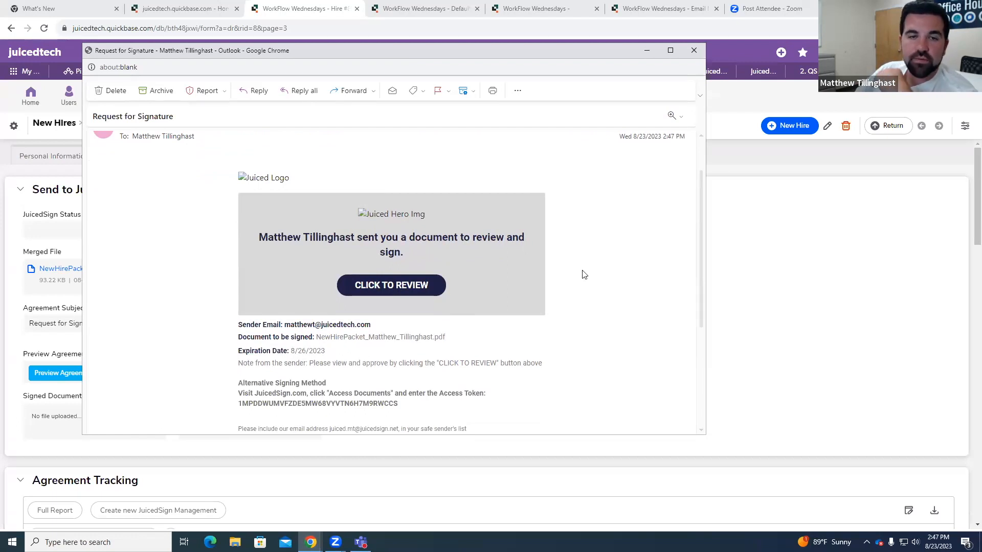
scroll(582, 278, down, 1)
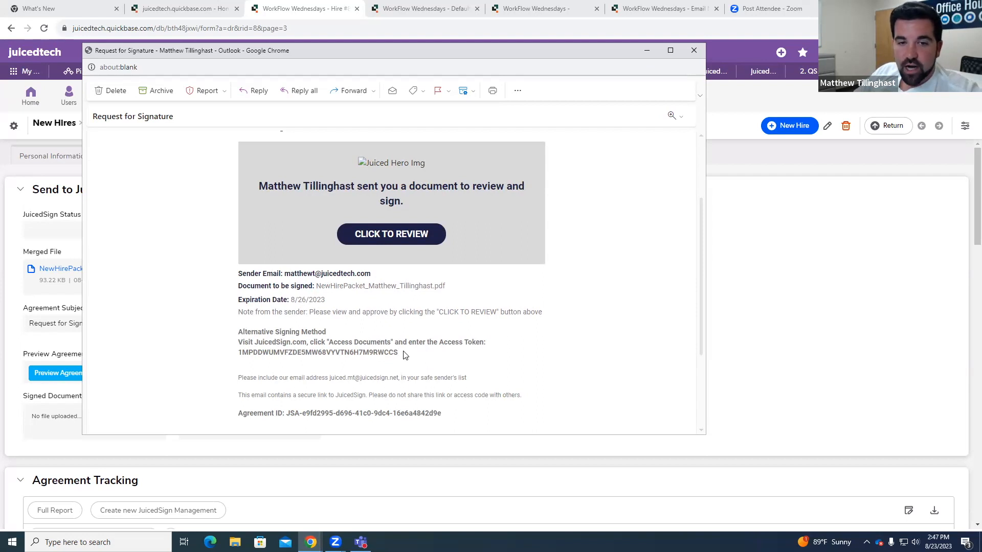
drag(399, 354, 238, 354)
key(ctrl+c)
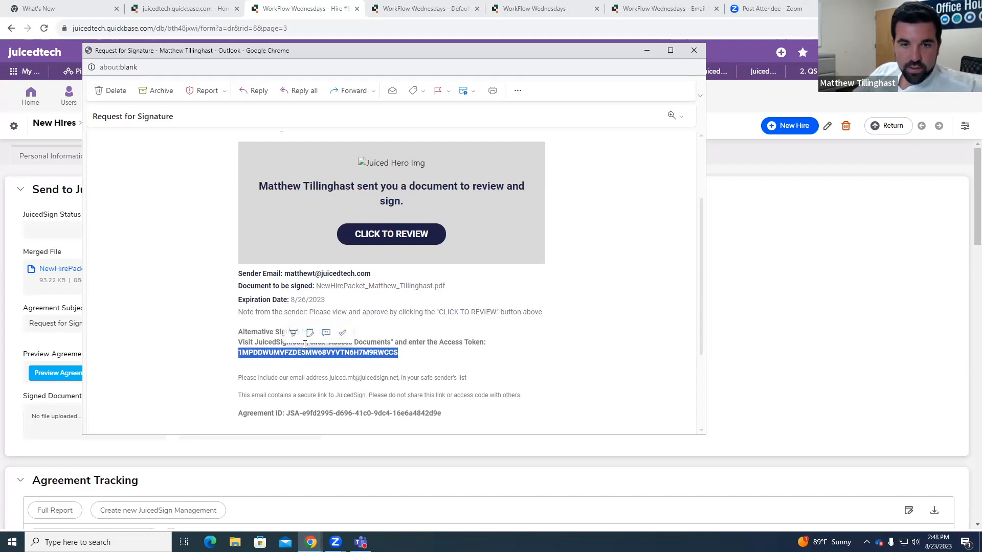
click(646, 50)
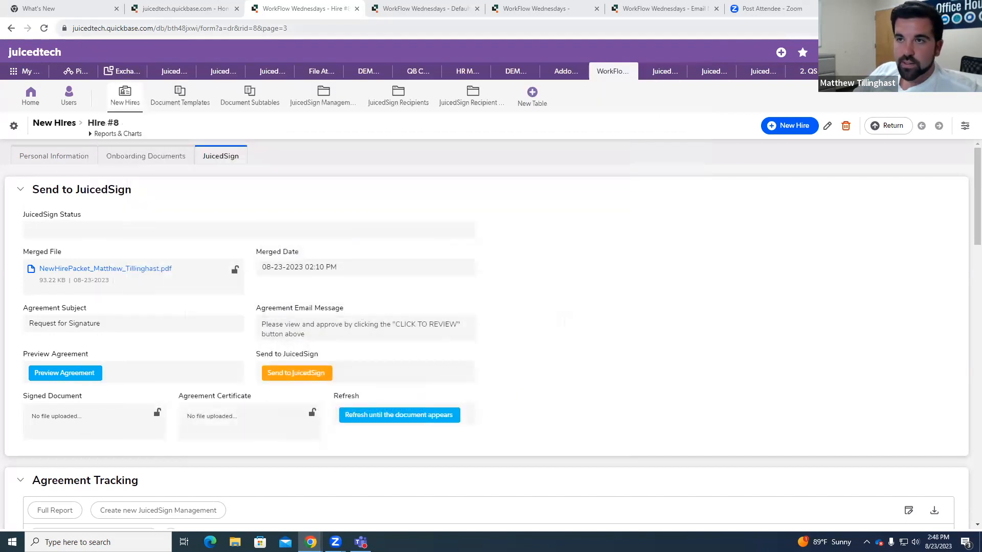
Step: Open juicedsign.com in a new browser tab and go to its page for accessing agreements
key(ctrl+t)
click(699, 32)
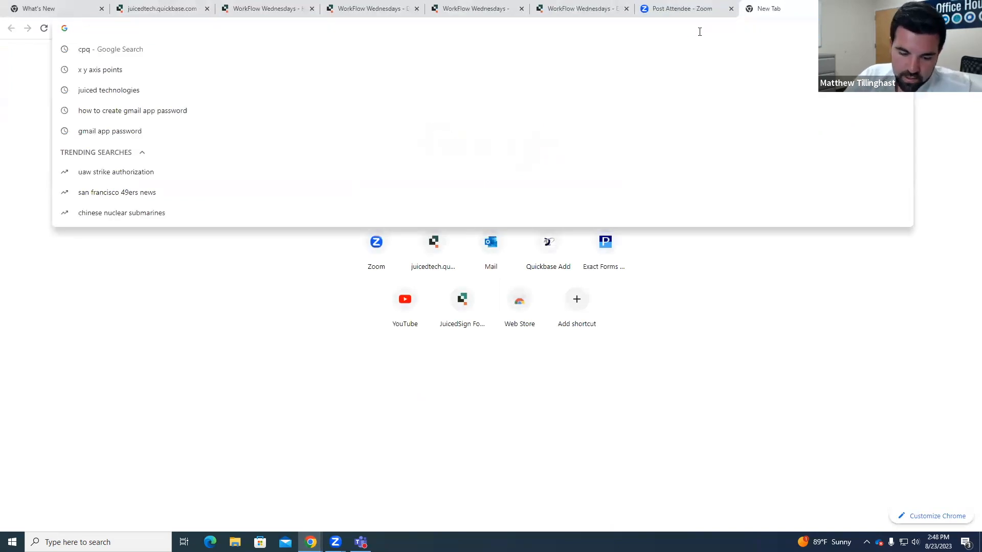
text(juicedsd)
key(BackSpace)
text(ign.c)
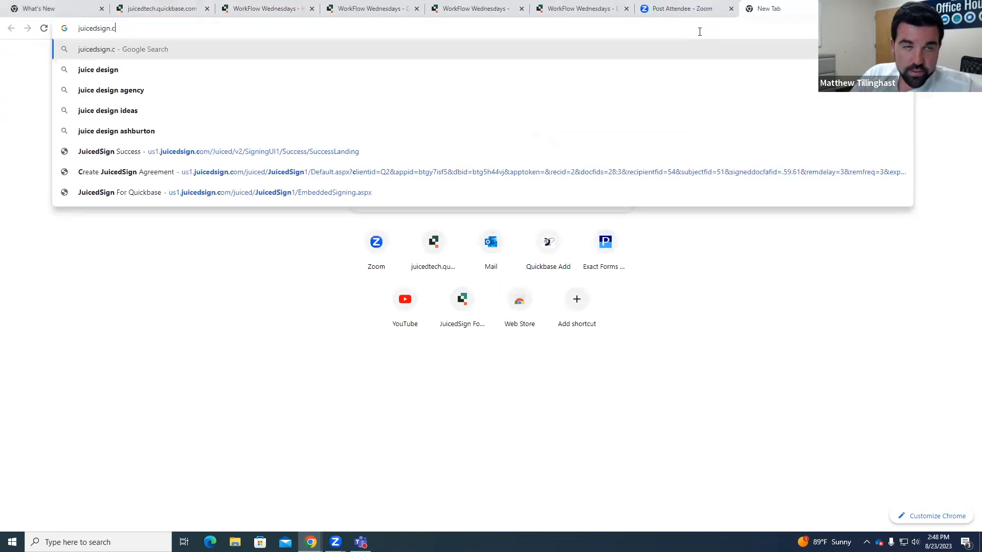
text(om)
key(Return)
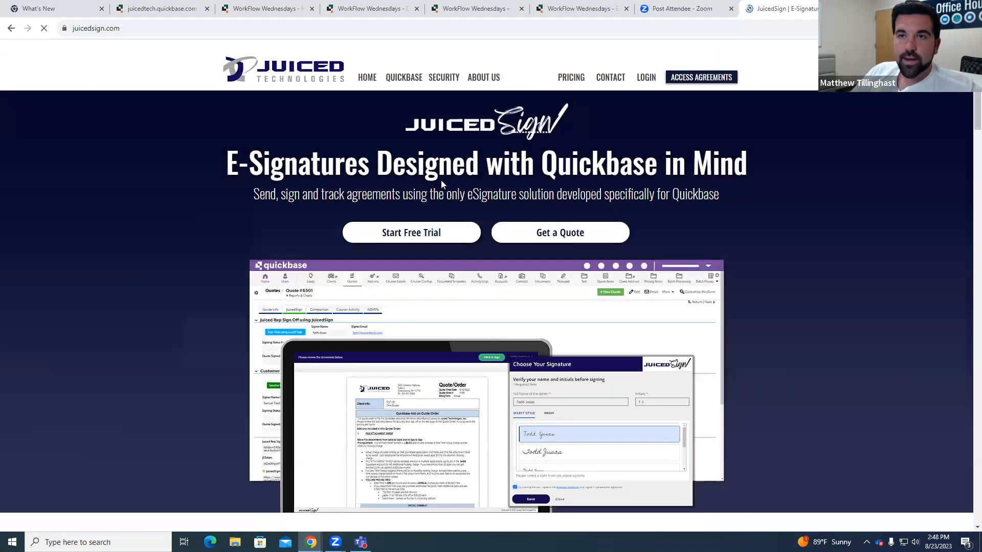
click(714, 83)
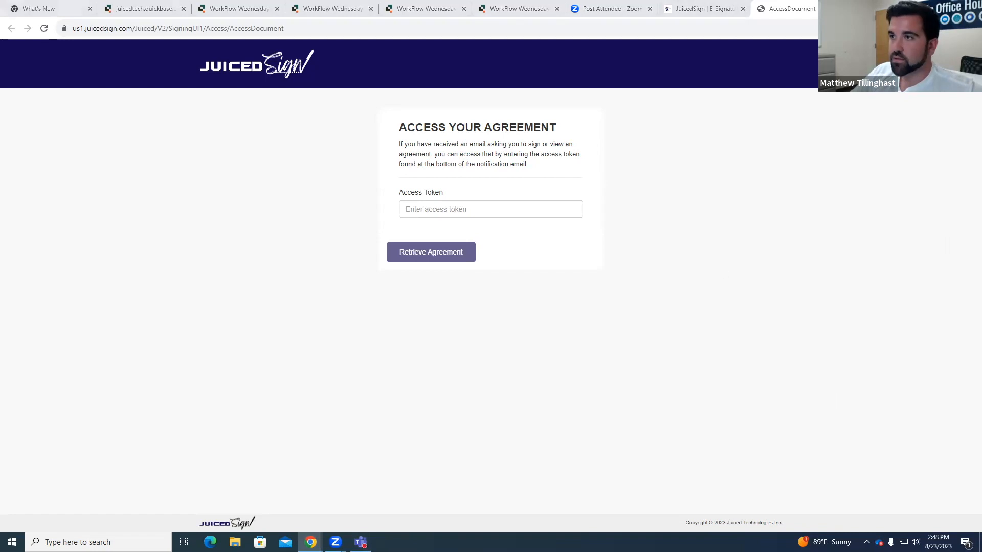
Step: Copy the access token from the Request for Signature email, enter it in the Access Token field and retrieve the agreement
click(471, 471)
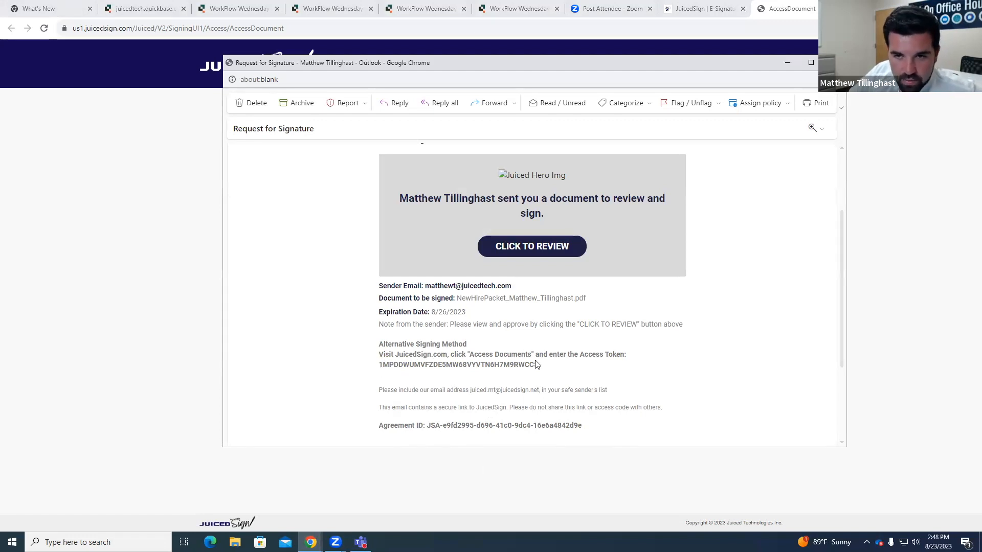
click(834, 62)
click(500, 209)
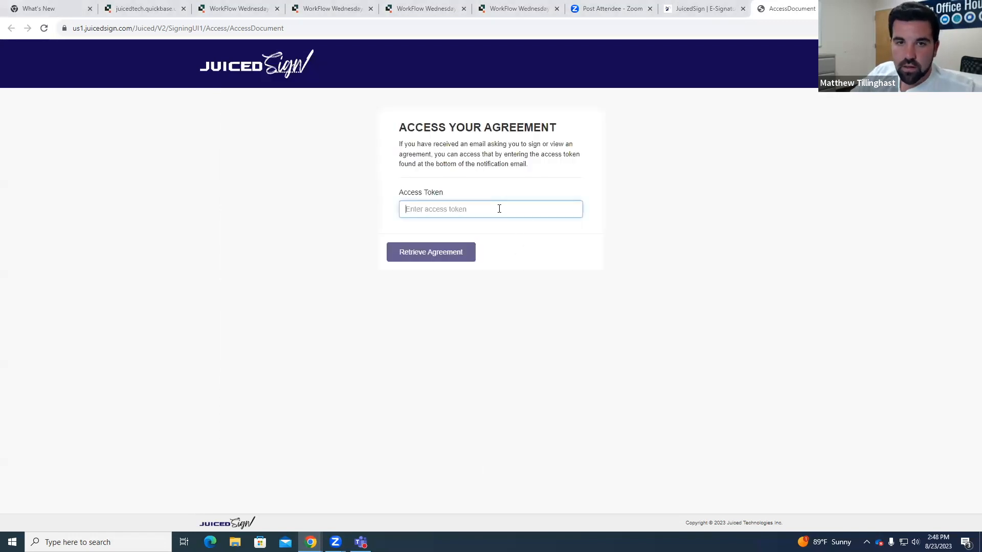
key(ctrl+v)
click(416, 256)
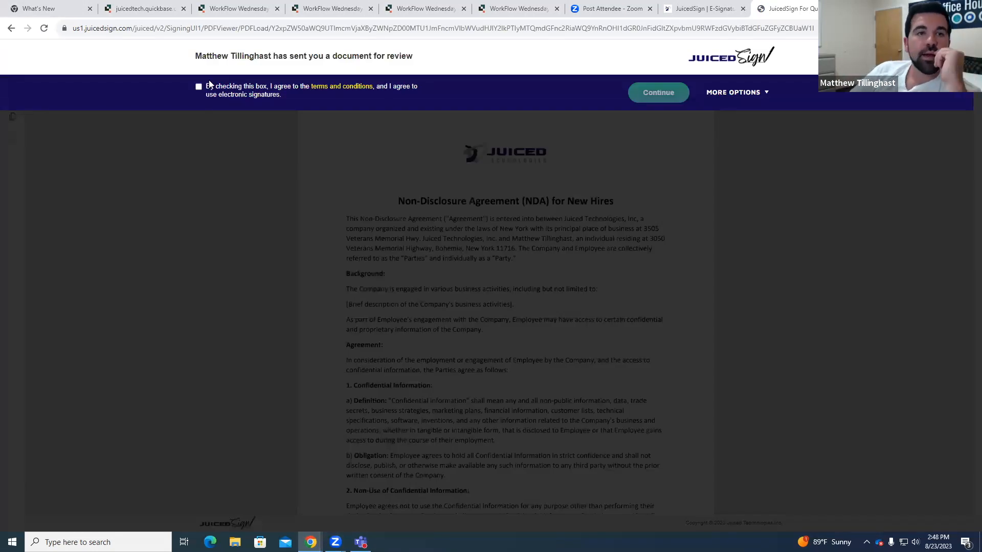
Step: Accept the electronic signature terms as the second signer and start at the first employee signature field
click(199, 86)
click(659, 93)
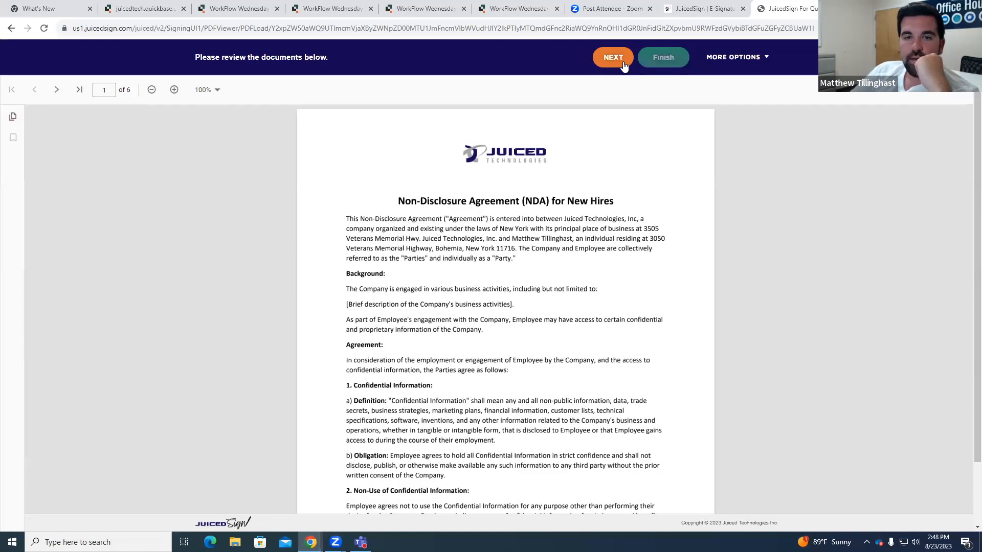
click(613, 57)
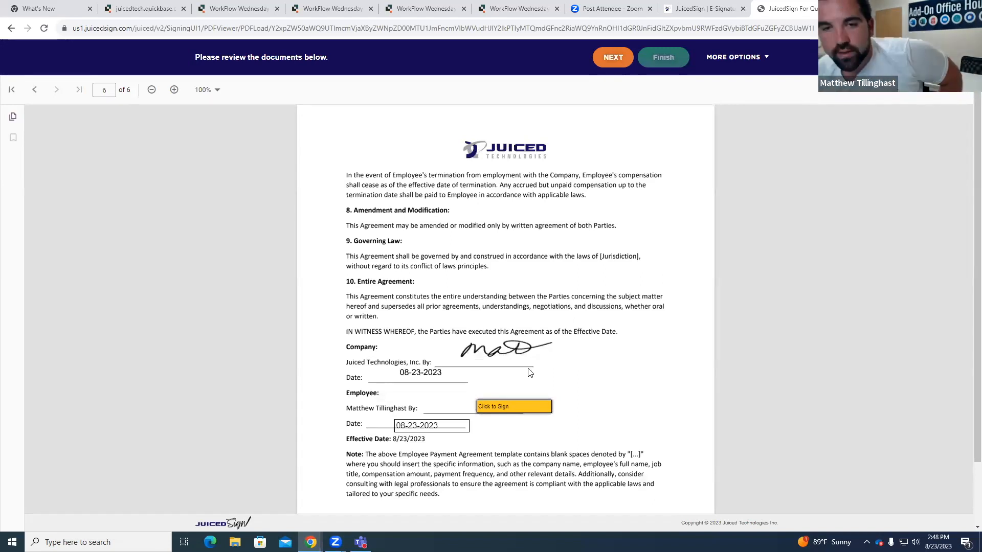
Step: Sign the employee field of the Employee Payment Agreement on page 6 with the third preset signature style
click(528, 408)
click(386, 242)
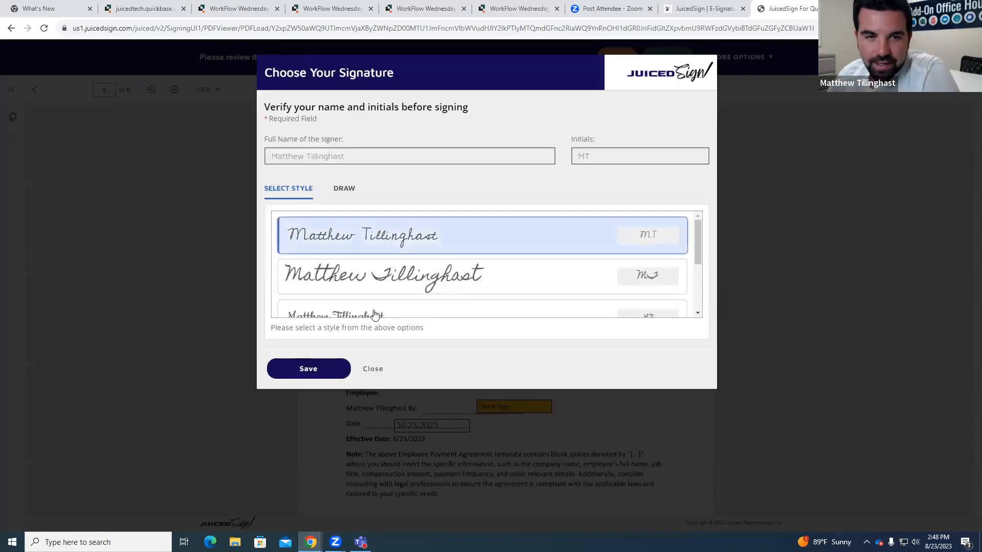
scroll(445, 236, down, 1)
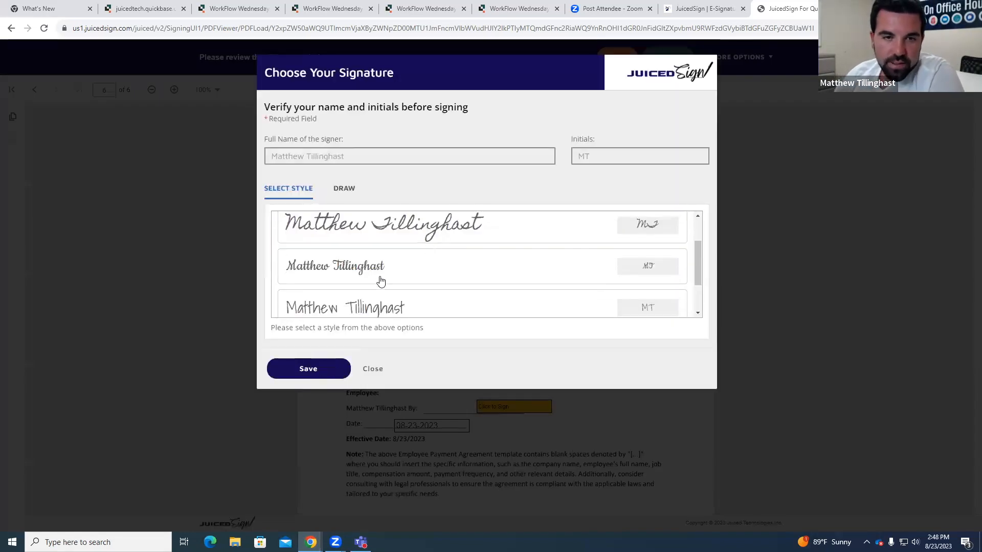
click(373, 267)
click(327, 369)
scroll(562, 396, down, 1)
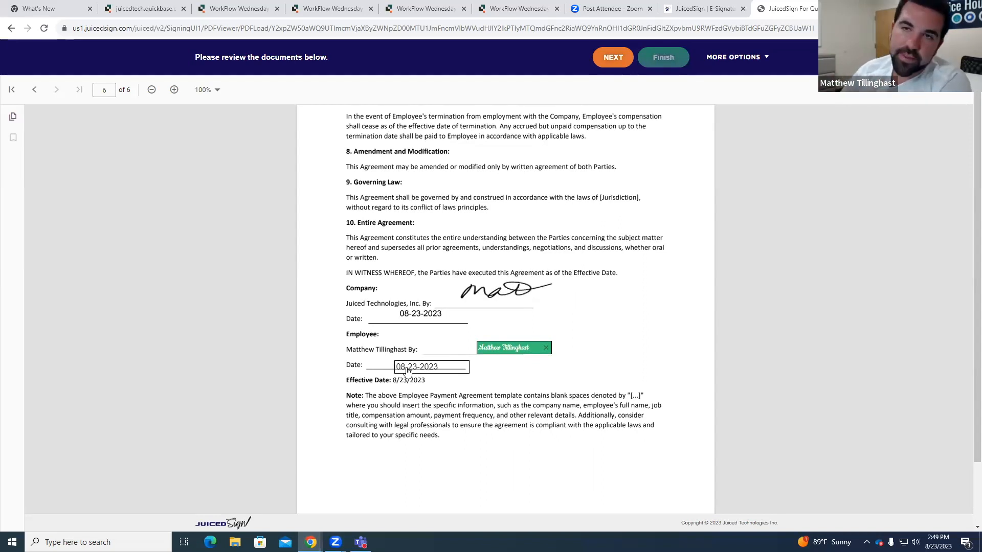
Step: Apply the signature to the remaining employee fields on pages 2 and 4 and finish signing
click(609, 57)
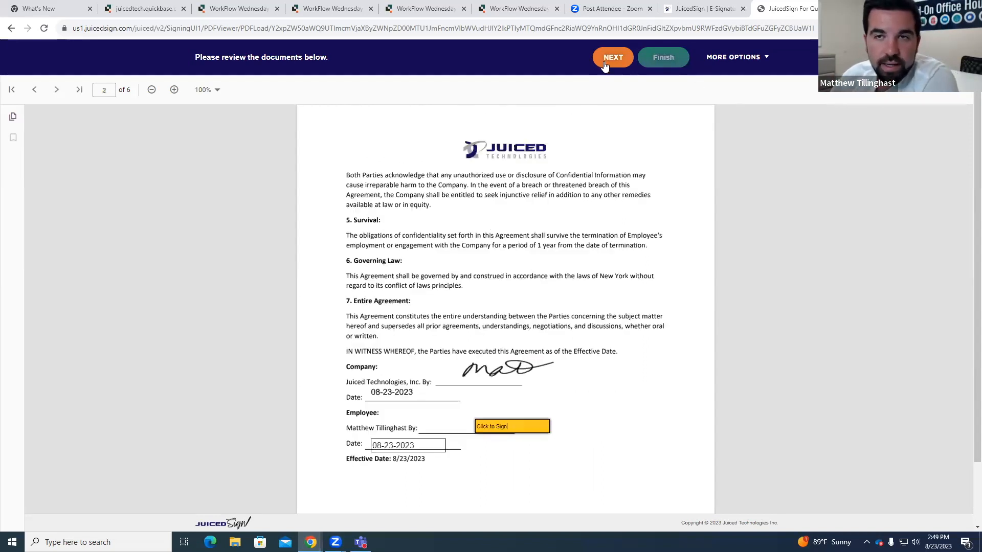
click(511, 430)
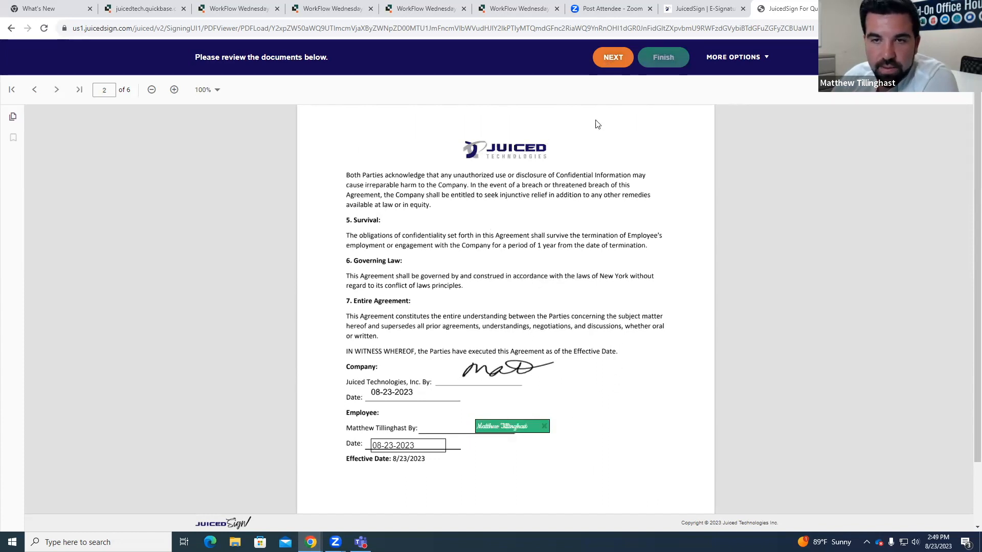
click(610, 63)
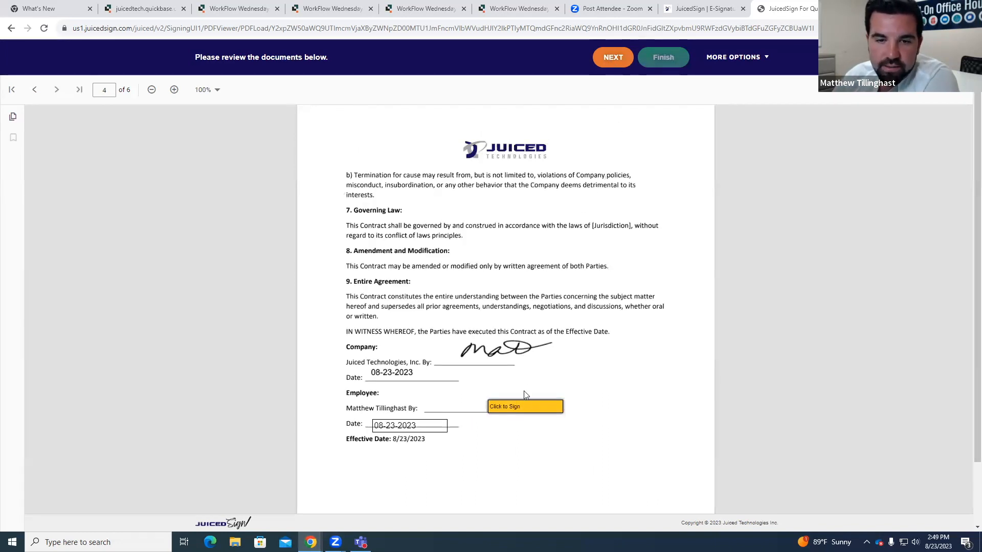
click(524, 405)
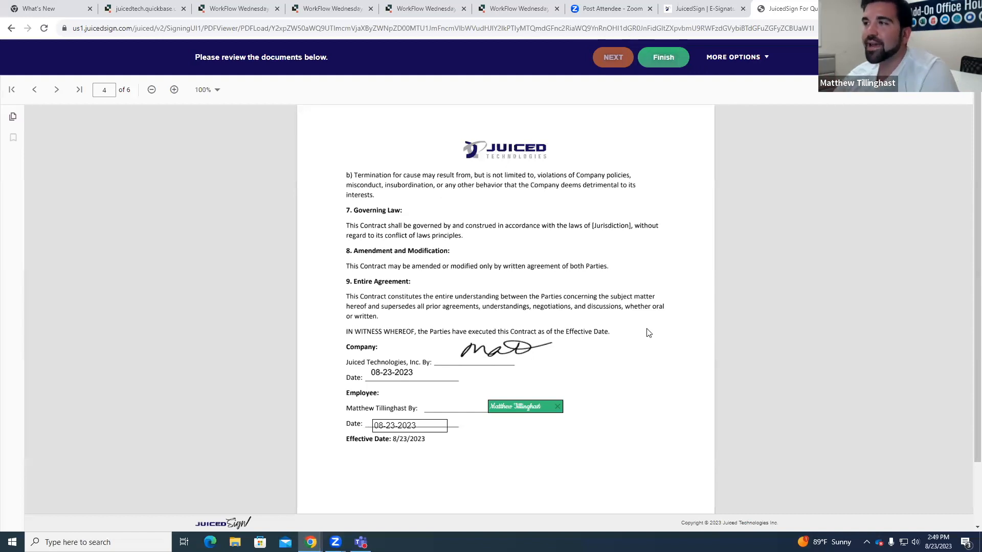
click(664, 61)
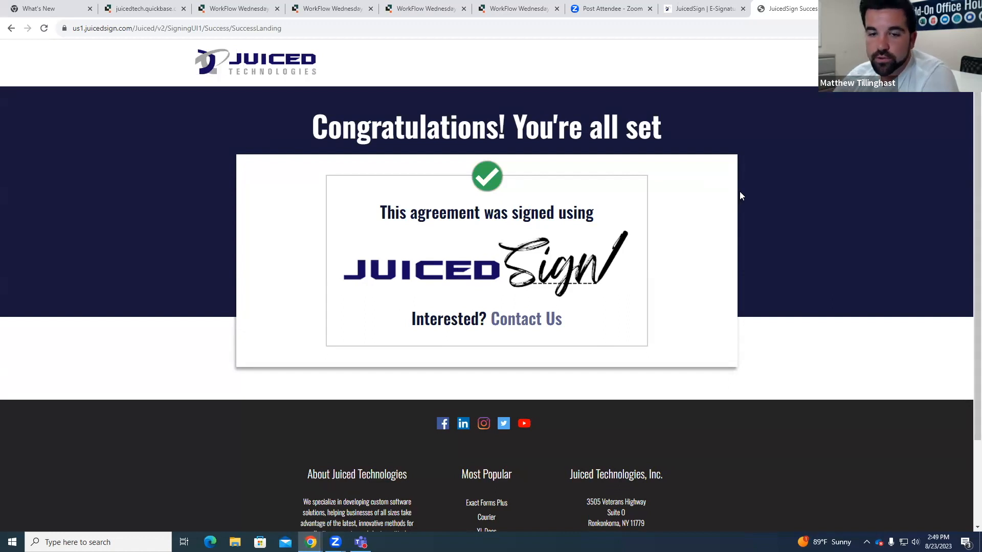
Step: Close the JuicedSign, Zoom, email notification and recipient tags browser tabs, discarding unsaved notification changes, to return to the Hire #8 record
key(ctrl+w)
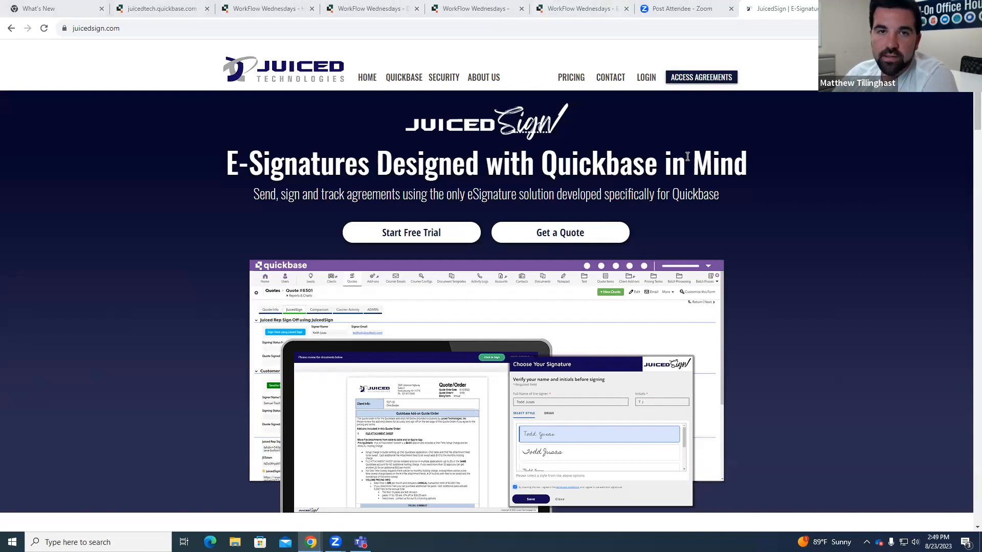
key(ctrl+w)
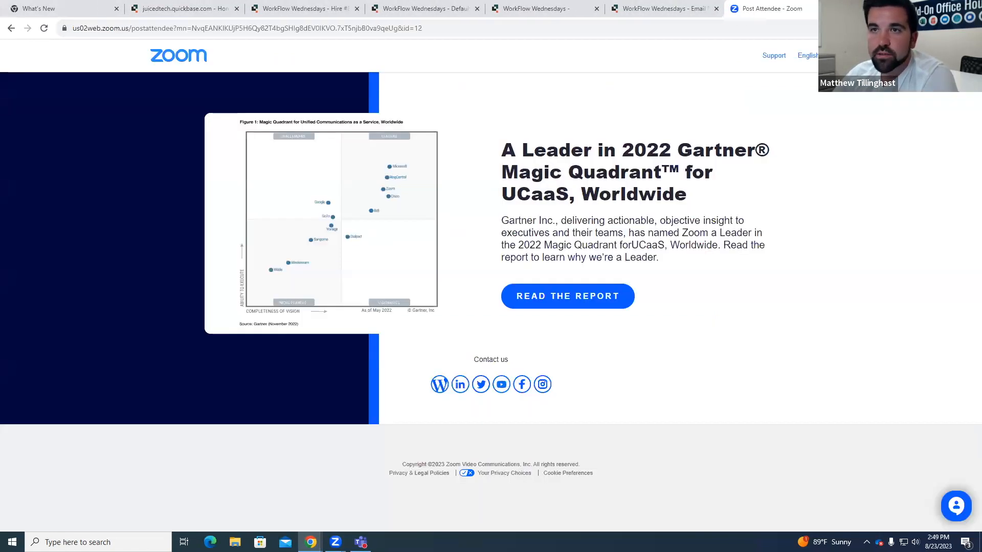
key(ctrl+w)
click(730, 11)
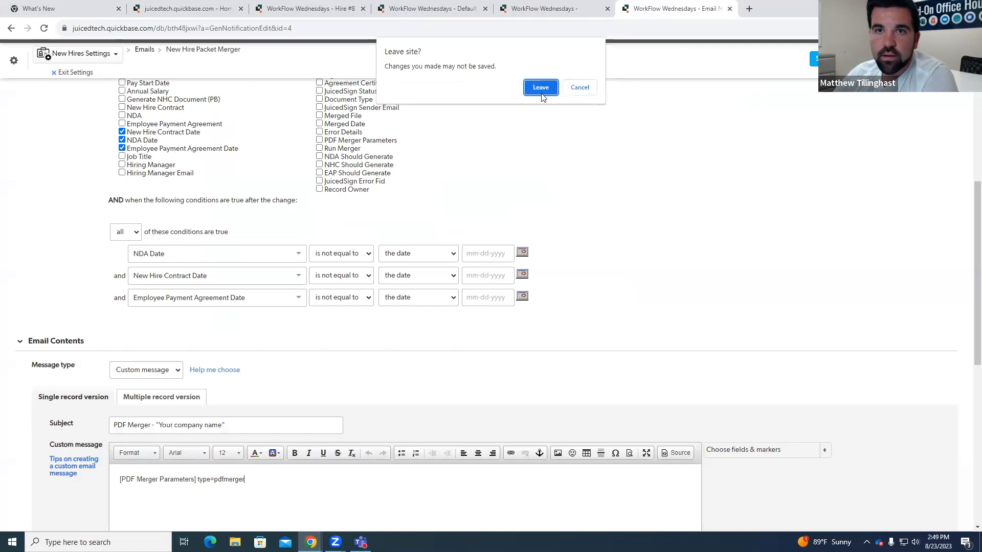
click(541, 89)
click(607, 9)
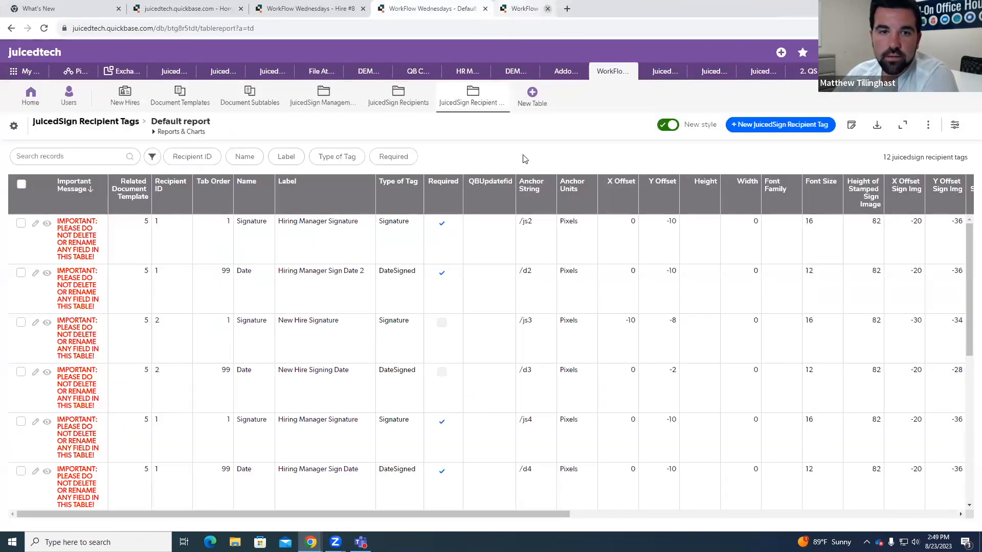
click(484, 8)
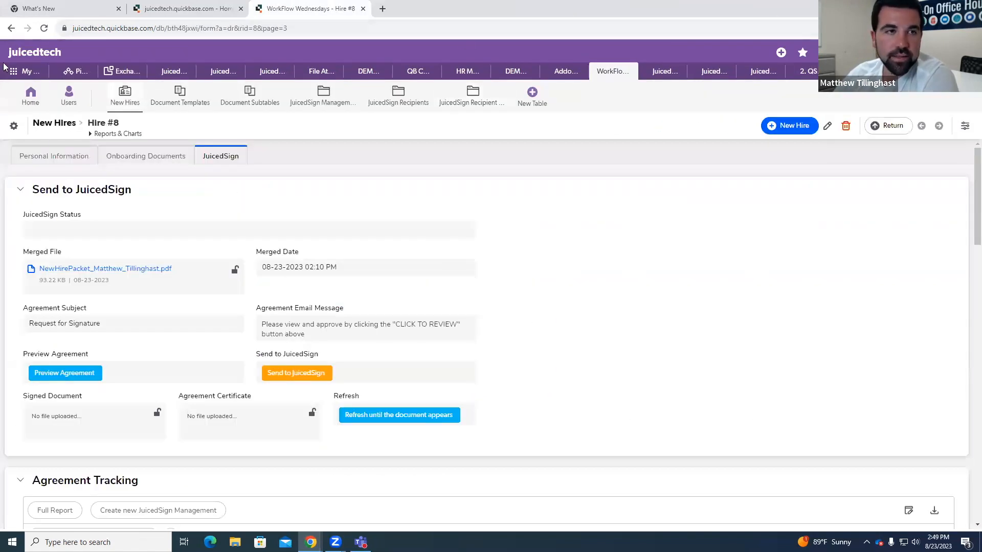
Step: Reload the Hire #8 record and examine the signing statuses and dates in its Agreement Tracking and Recipient Details tables
click(44, 28)
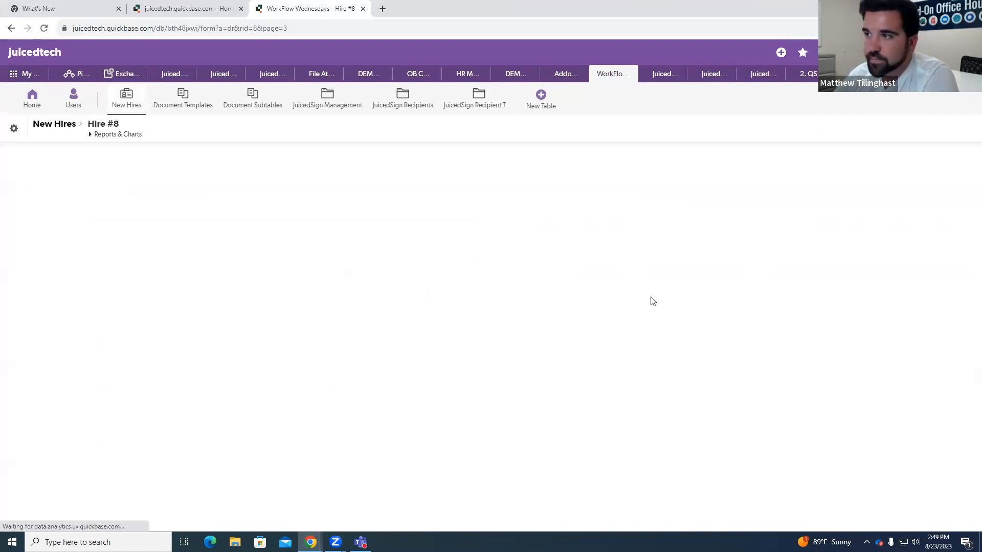
scroll(648, 303, down, 6)
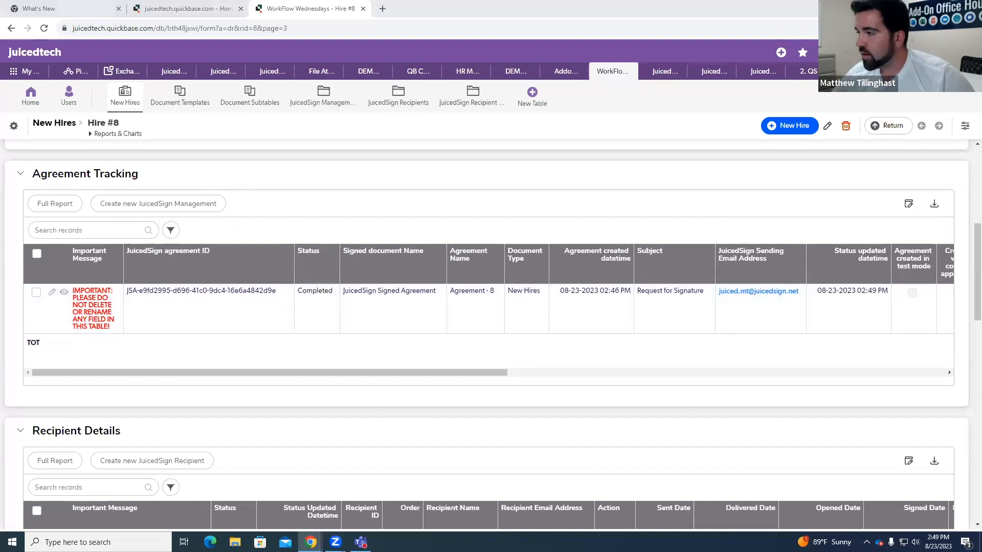
scroll(833, 292, down, 3)
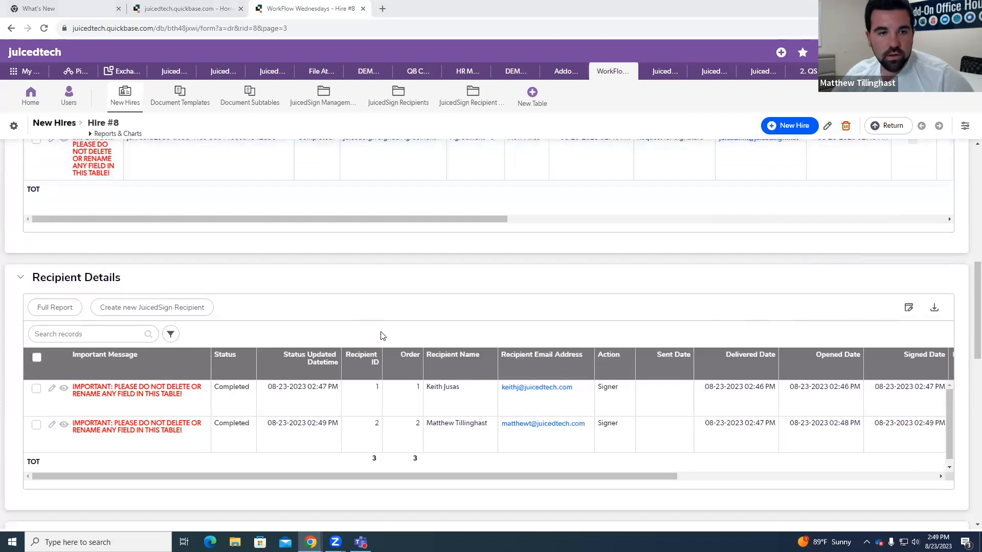
scroll(380, 336, down, 1)
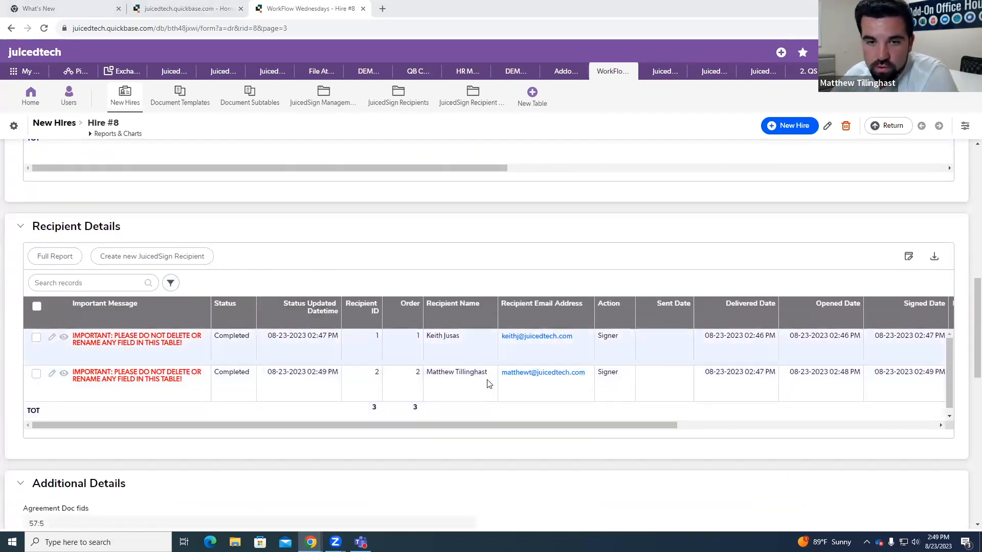
drag(504, 427, 614, 428)
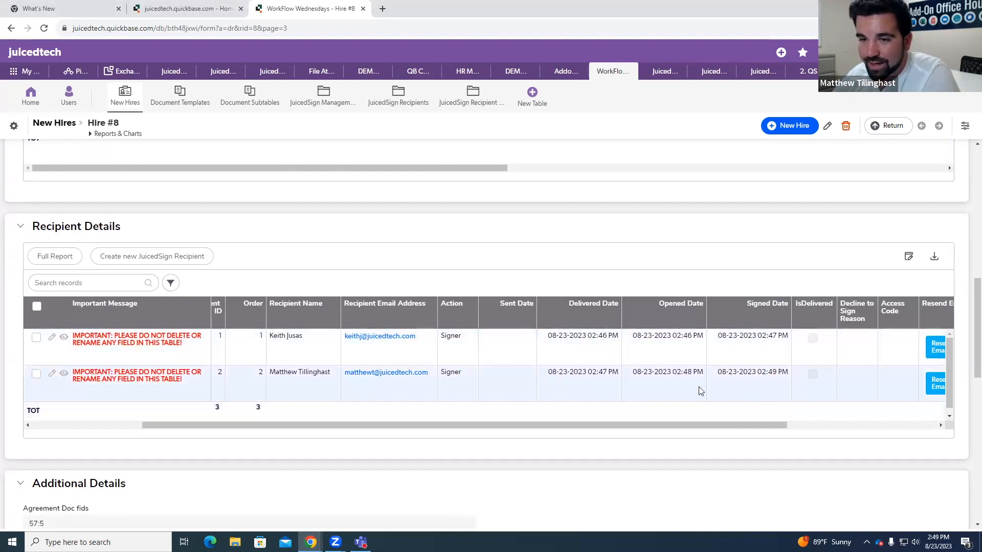
drag(736, 424, 835, 427)
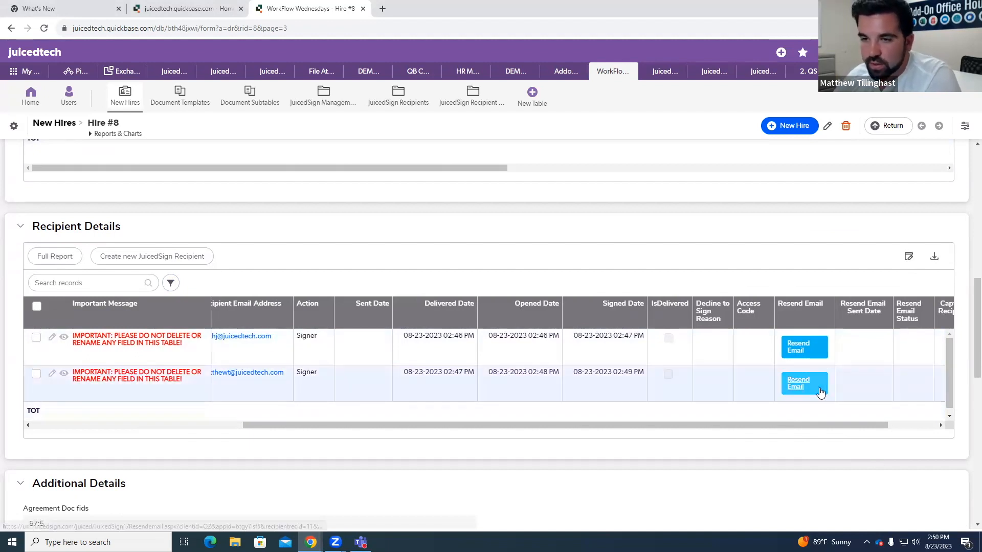
drag(824, 426, 873, 425)
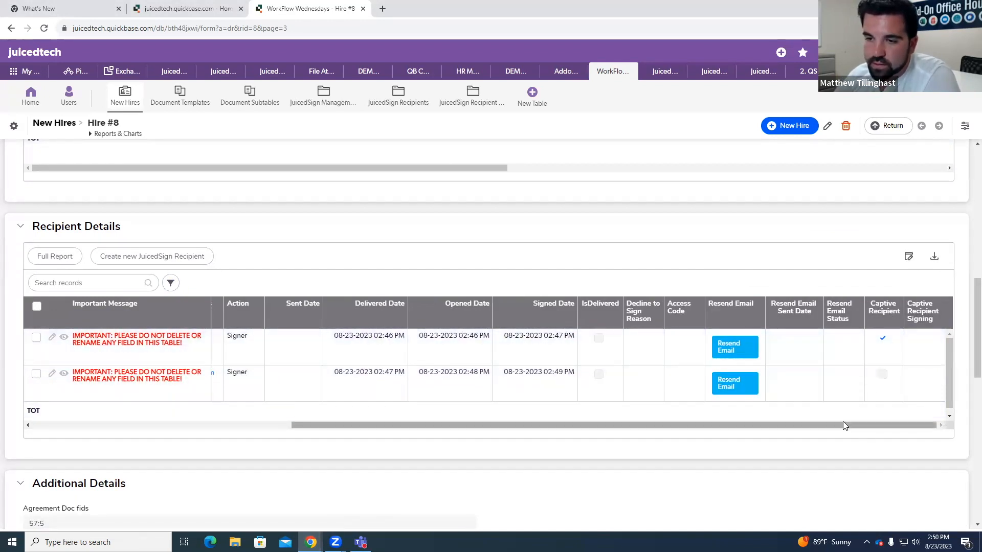
drag(844, 426, 492, 453)
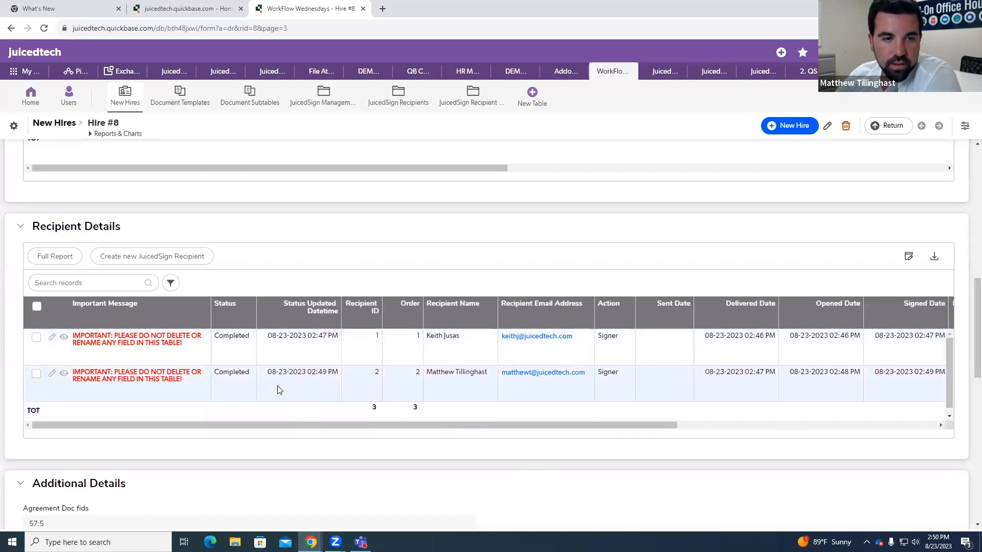
scroll(277, 389, up, 4)
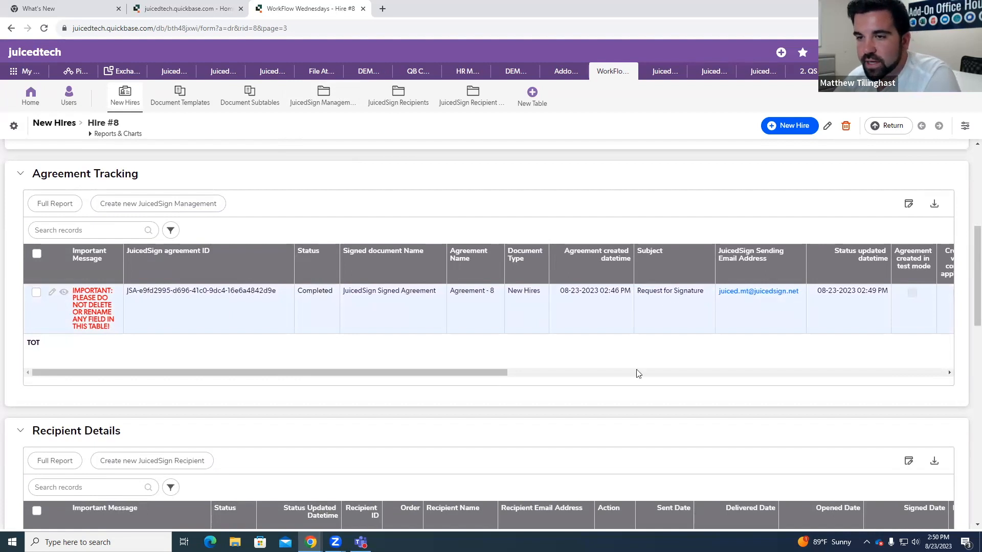
drag(509, 379, 277, 361)
scroll(277, 361, up, 4)
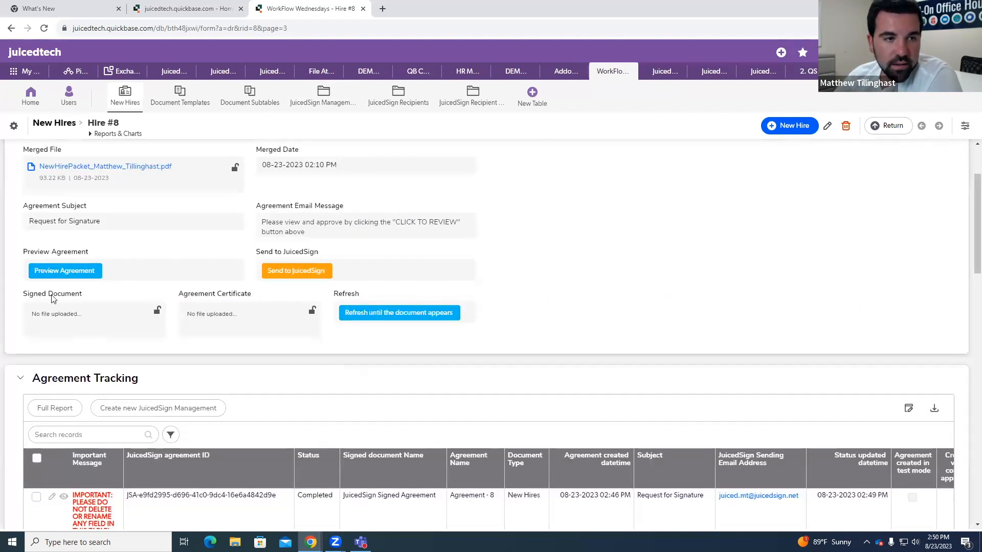
Step: Reload the Hire #8 record and open the JuicedSign signed agreement file from the Signed Document field
click(44, 28)
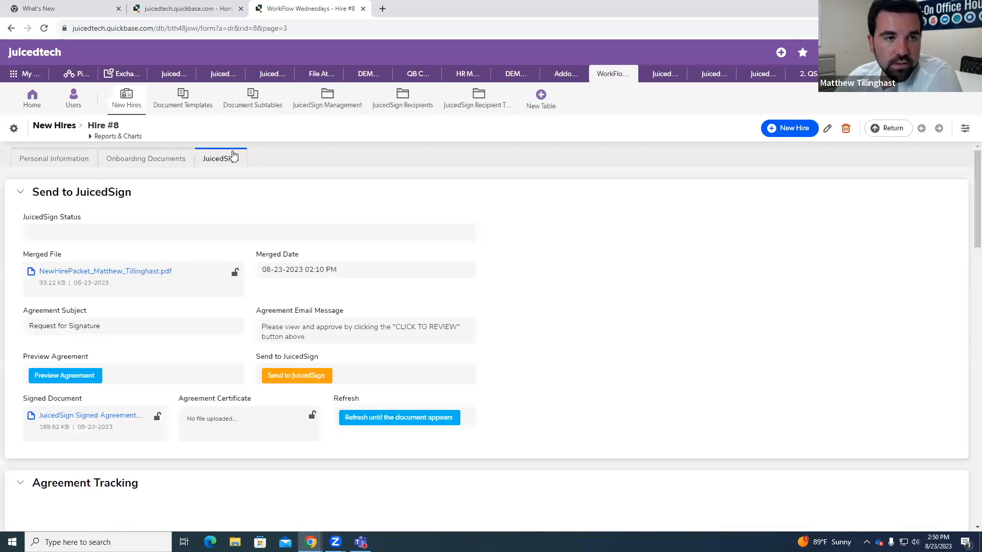
scroll(206, 372, down, 1)
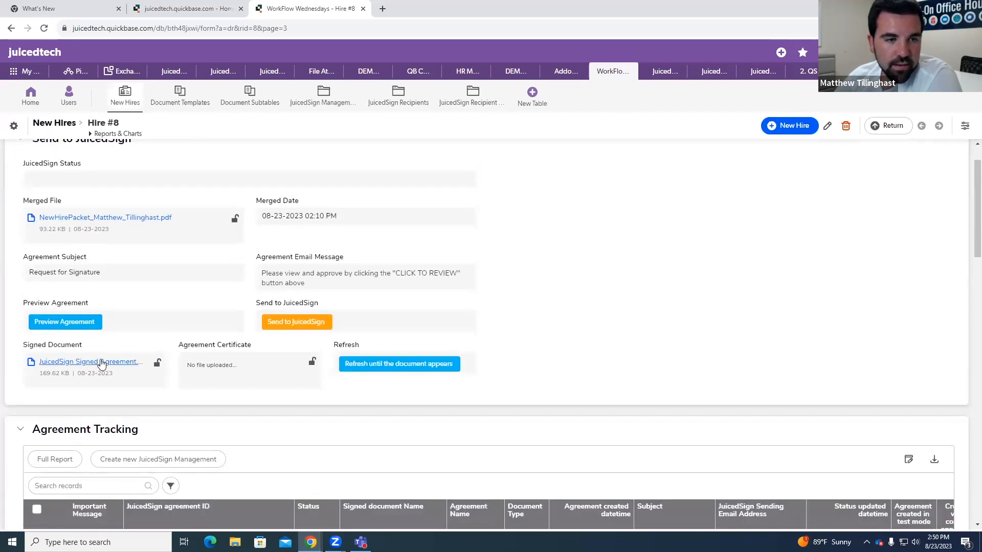
click(108, 364)
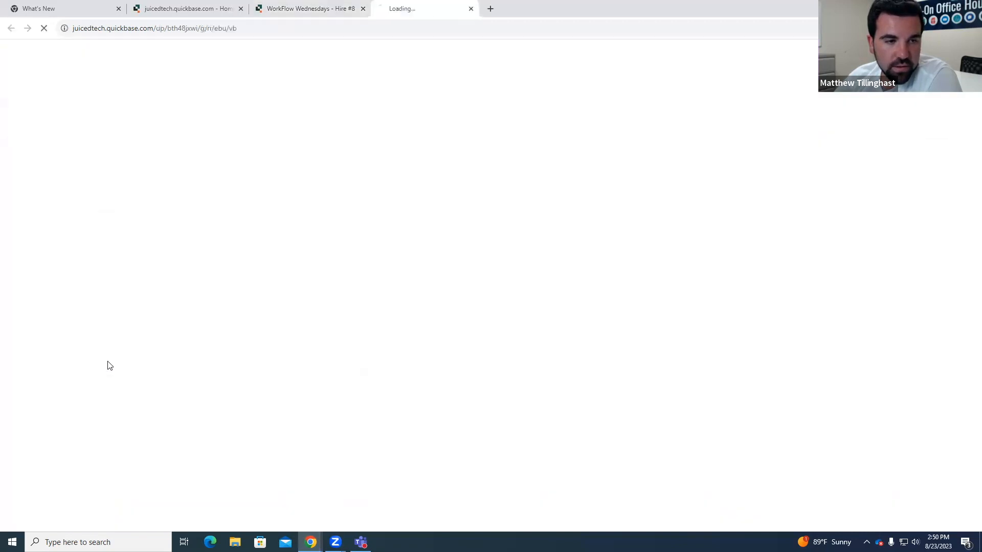
Step: Review the company and employee signatures and dates on each agreement in the downloaded JuicedSign Signed Agreement PDF
click(824, 54)
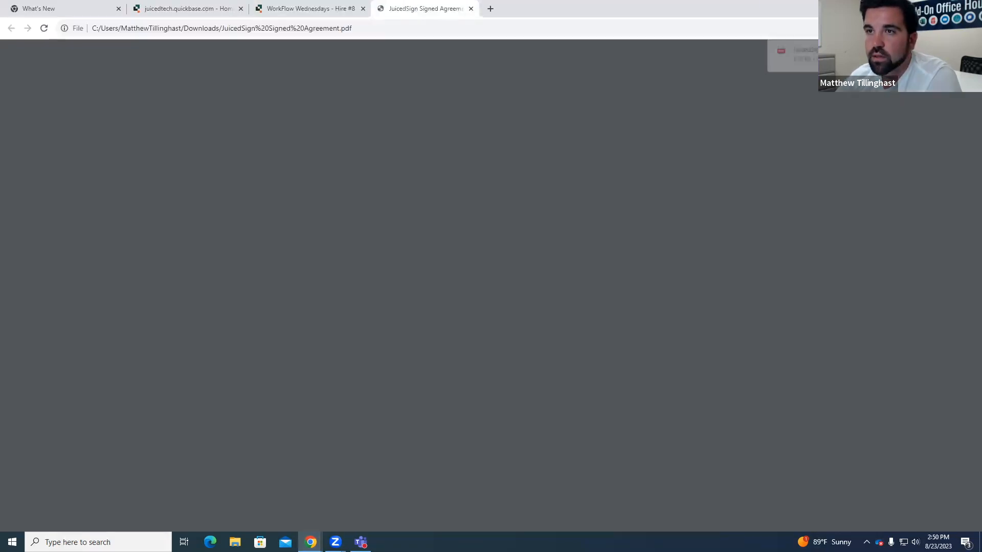
scroll(572, 191, down, 10)
scroll(573, 190, down, 2)
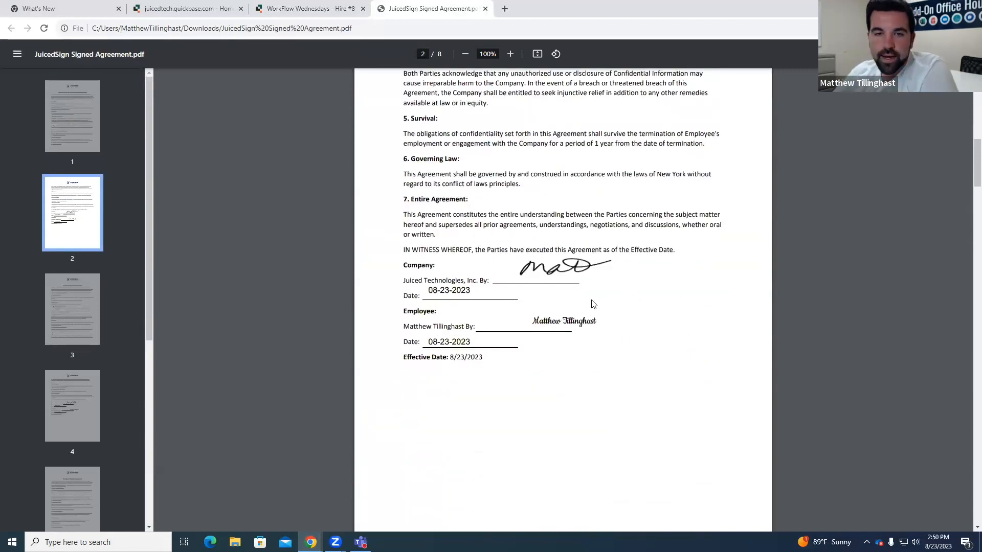
scroll(593, 304, down, 20)
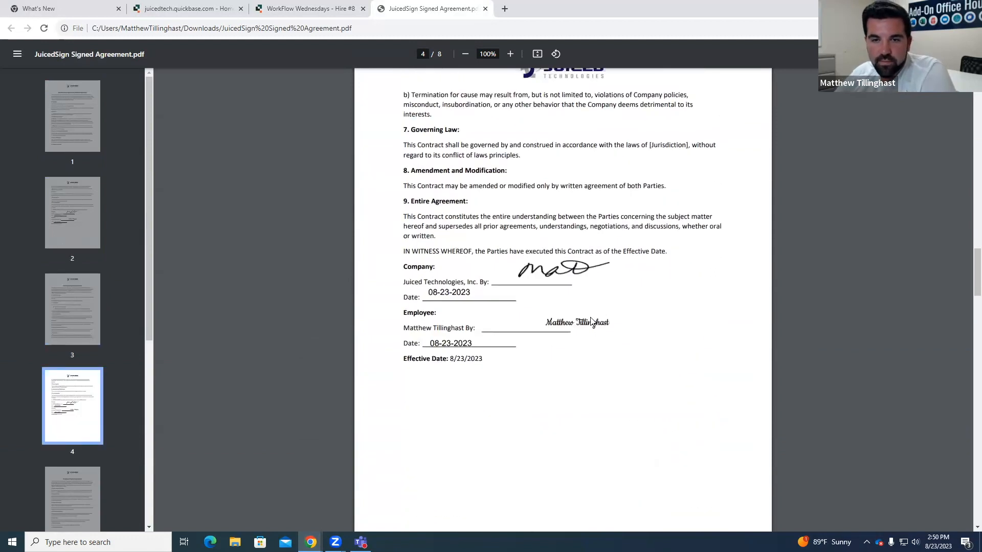
scroll(592, 320, down, 2)
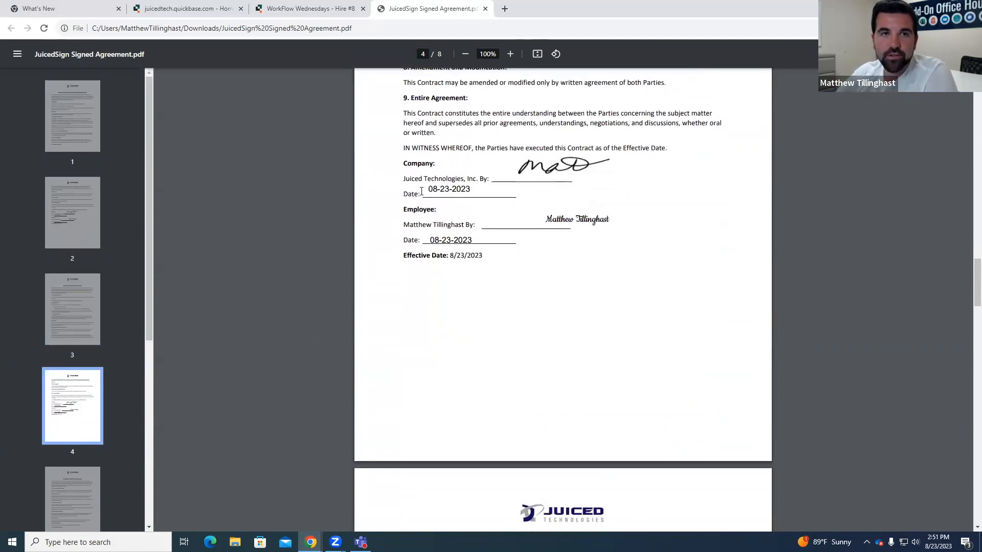
scroll(421, 192, down, 15)
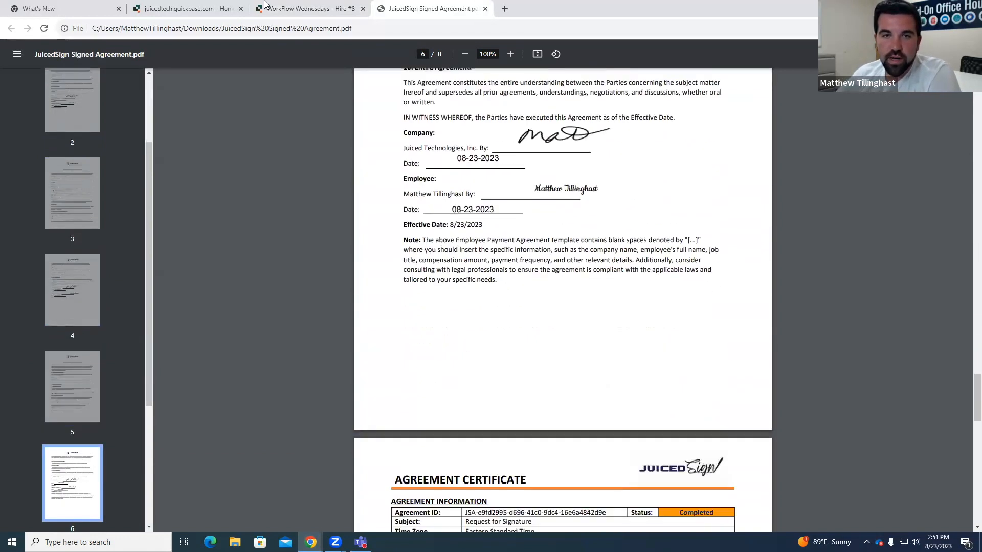
Step: Return to the Hire #8 record and review its Personal Information and Onboarding Documents sections before going back to the JuicedSign section
click(264, 6)
scroll(524, 325, up, 1)
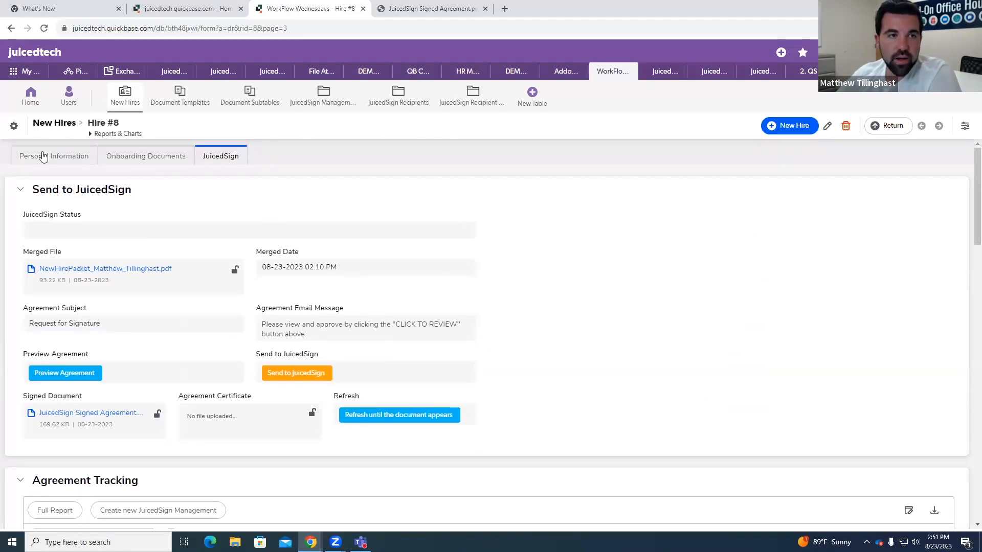
click(60, 159)
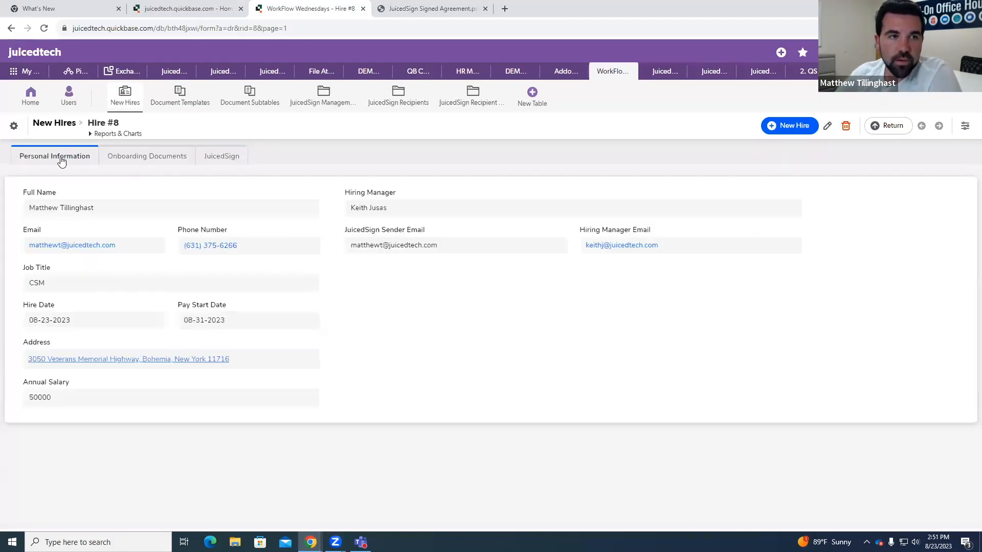
click(130, 161)
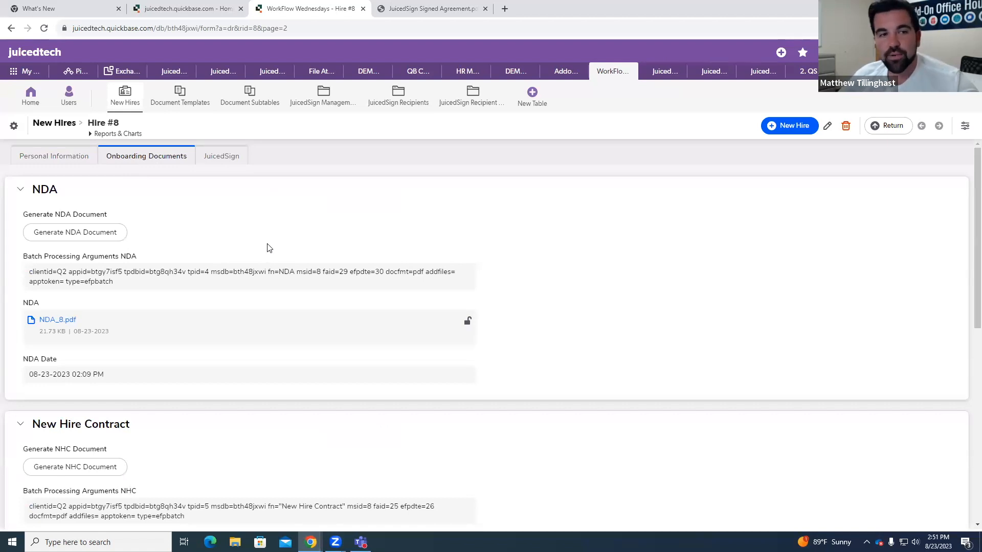
scroll(253, 261, down, 1)
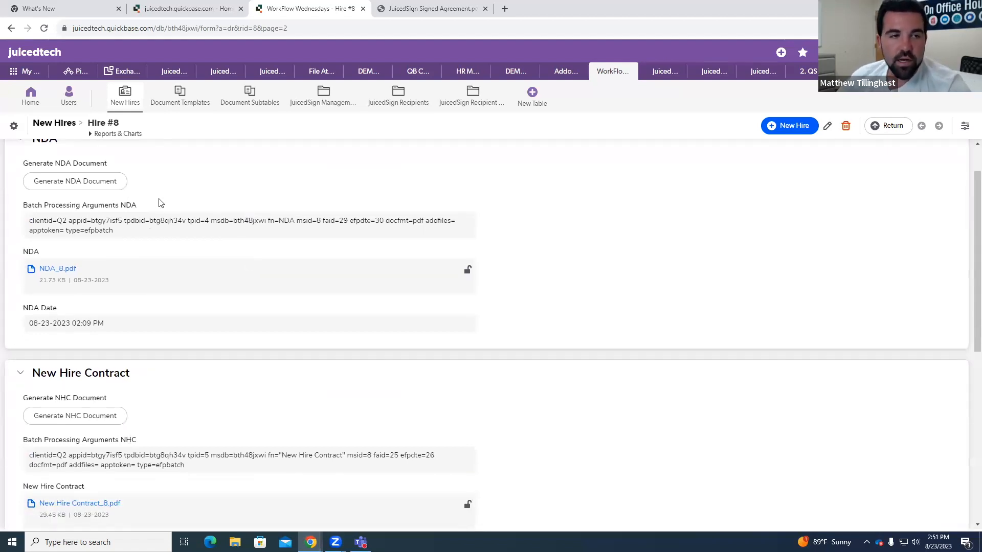
scroll(264, 273, down, 5)
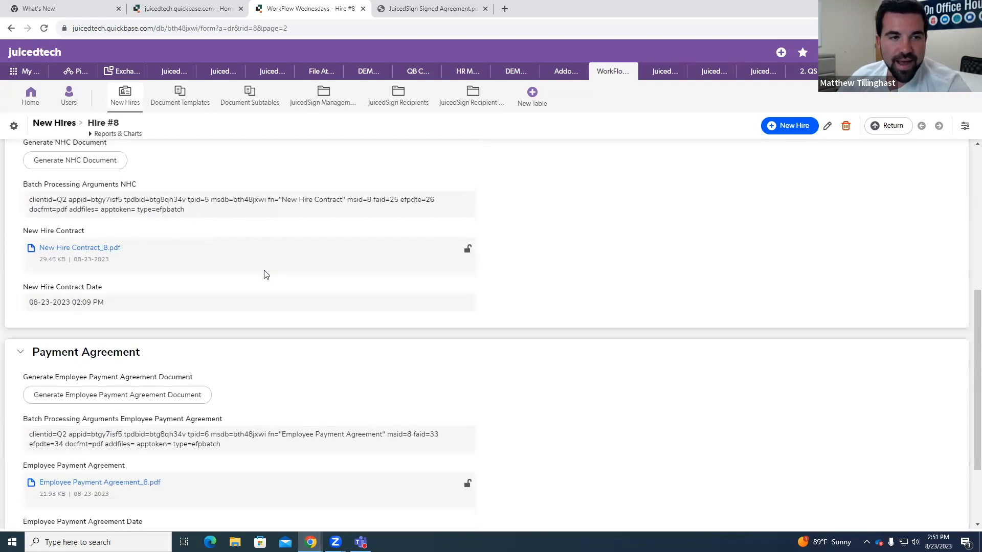
scroll(240, 331, up, 6)
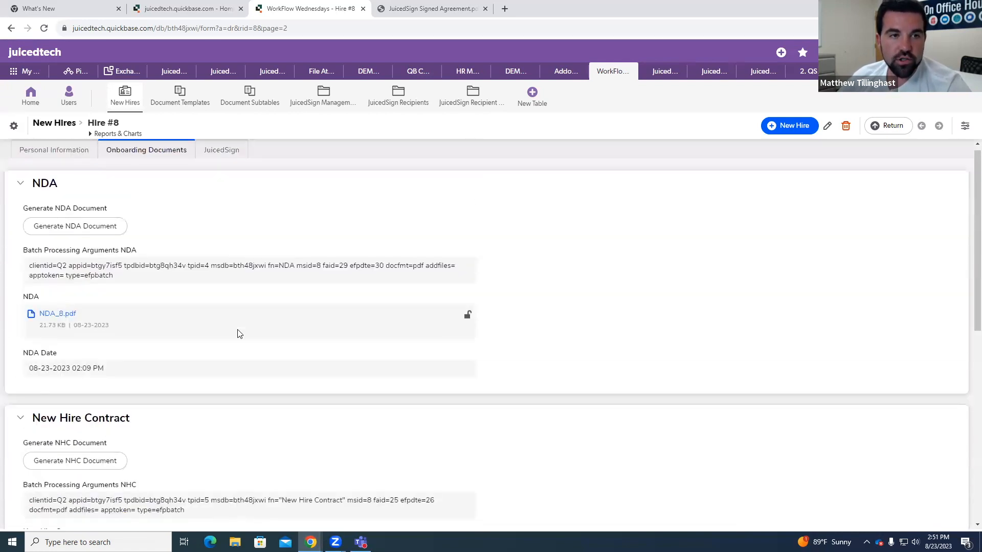
click(221, 158)
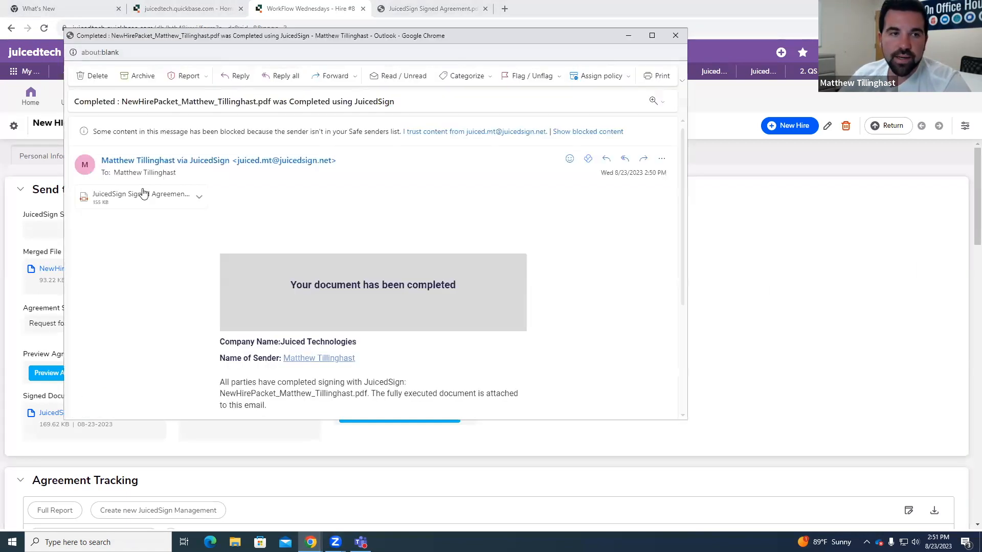
Step: Preview the signed agreement attached to the JuicedSign completion email, check its signatures, and close the preview and email
click(162, 200)
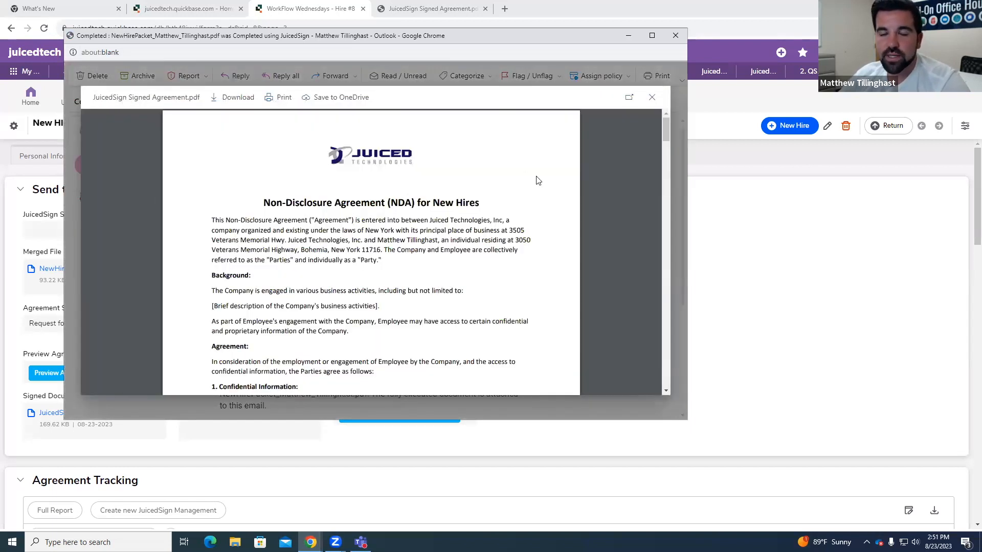
scroll(537, 181, down, 6)
scroll(540, 190, down, 2)
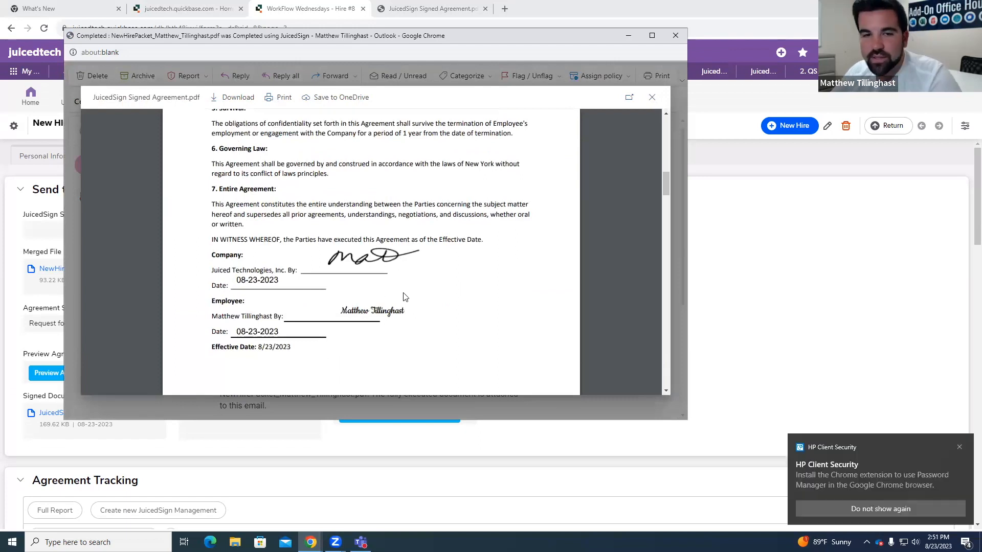
scroll(399, 301, down, 4)
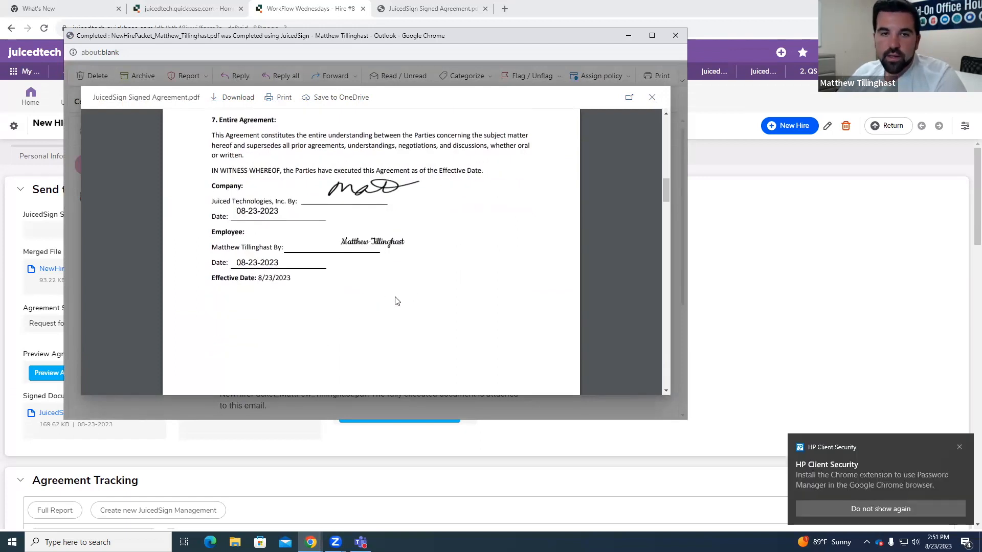
click(652, 98)
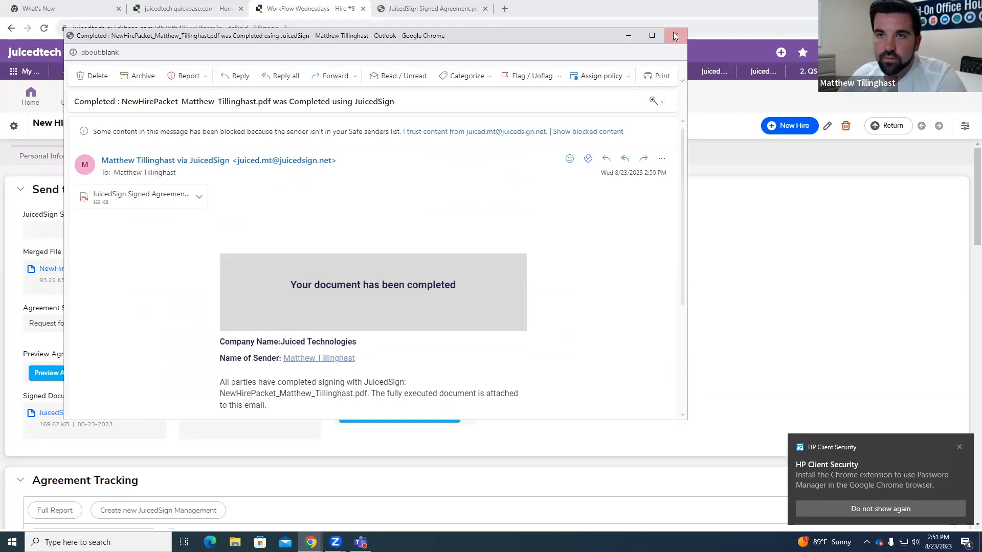
click(673, 34)
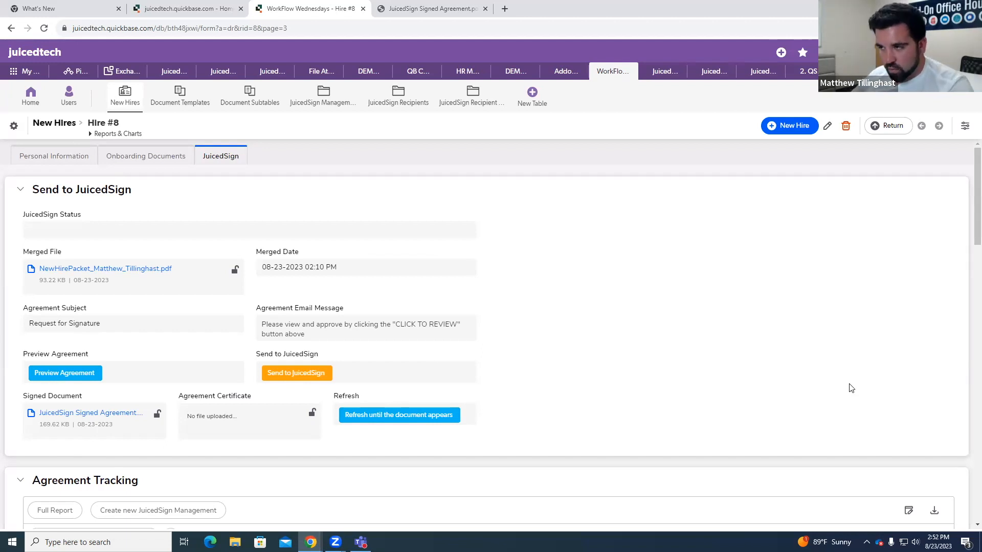
Step: Examine the Agreement Tracking and Recipient Details tables and the JuicedSign Status field's ID on the Hire #8 record
scroll(675, 340, down, 3)
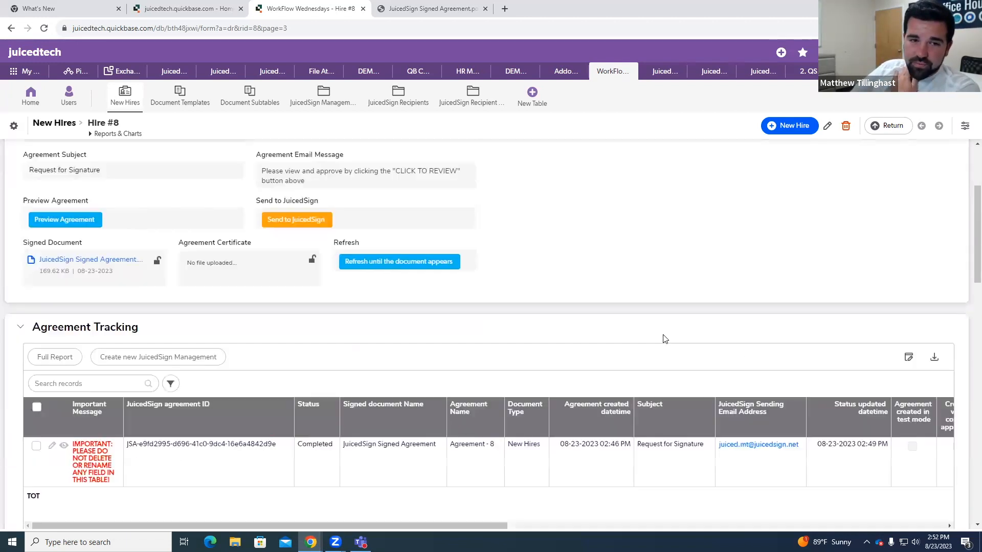
scroll(662, 397, down, 7)
scroll(638, 385, up, 9)
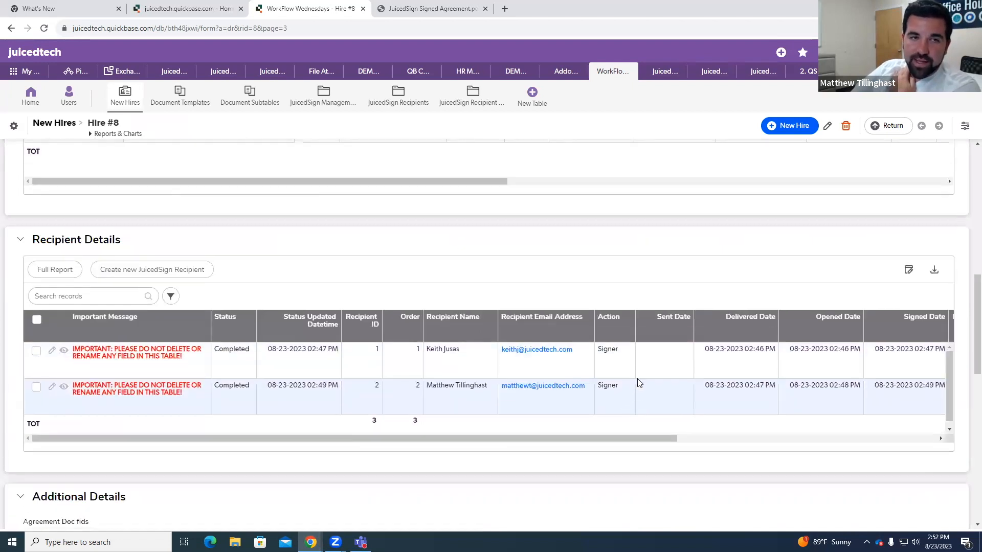
scroll(398, 284, up, 1)
right_click(52, 225)
click(302, 197)
right_click(43, 226)
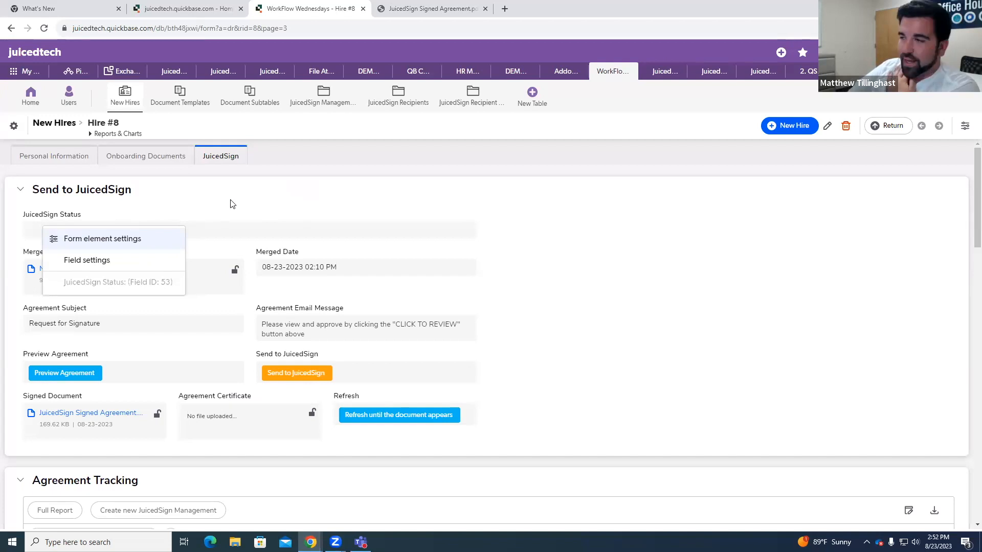
click(233, 207)
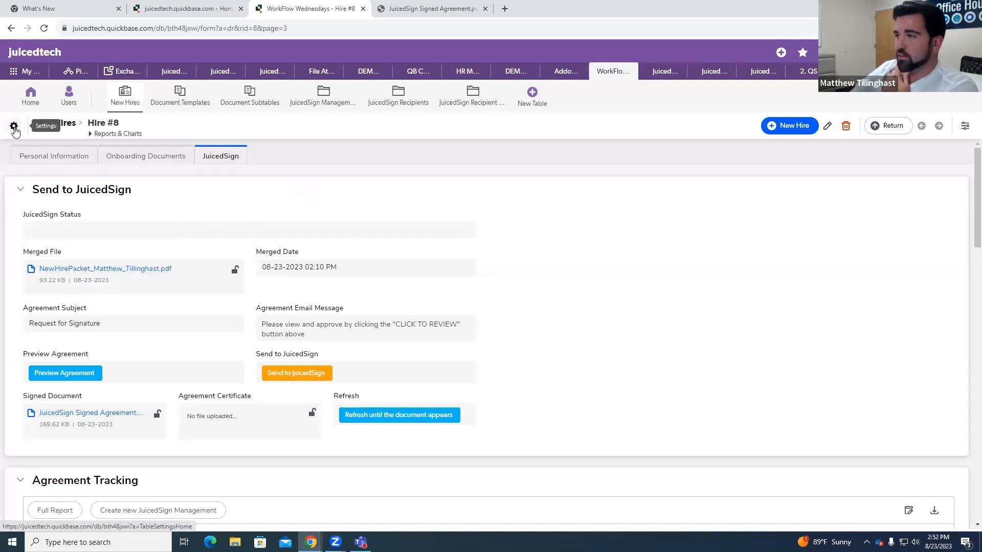
Step: Open the New Hires to JuicedSign Management relationship in the table settings and start adding a summary field to New Hires
click(14, 128)
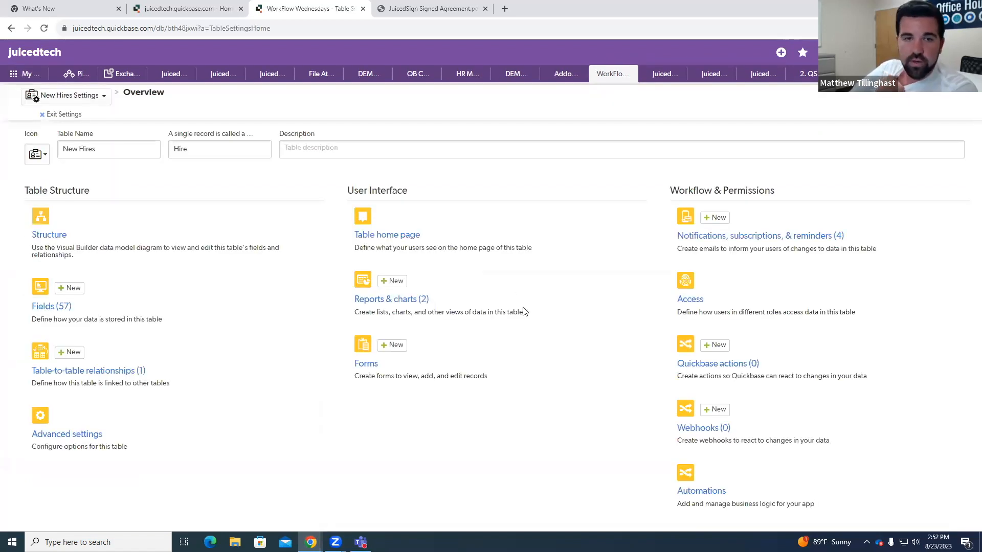
click(126, 378)
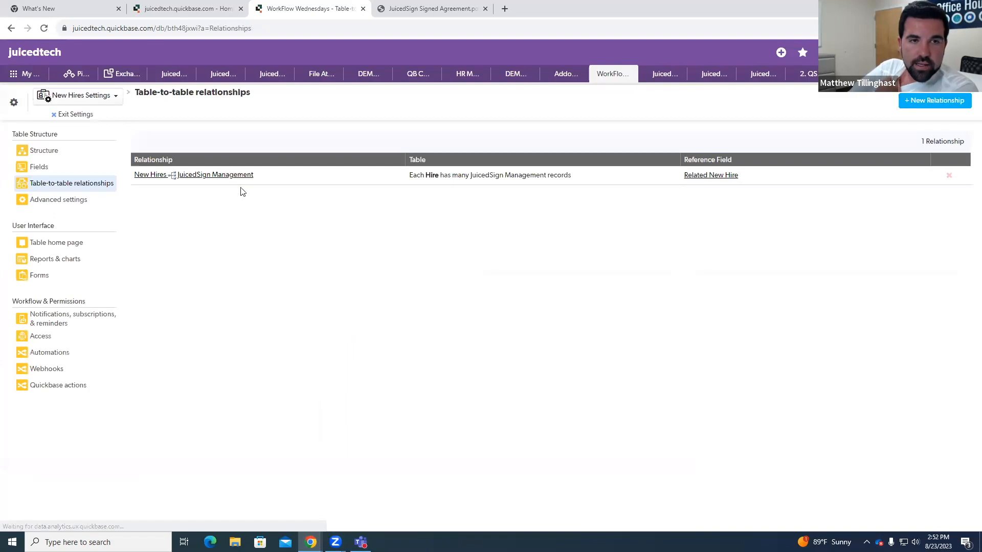
click(208, 179)
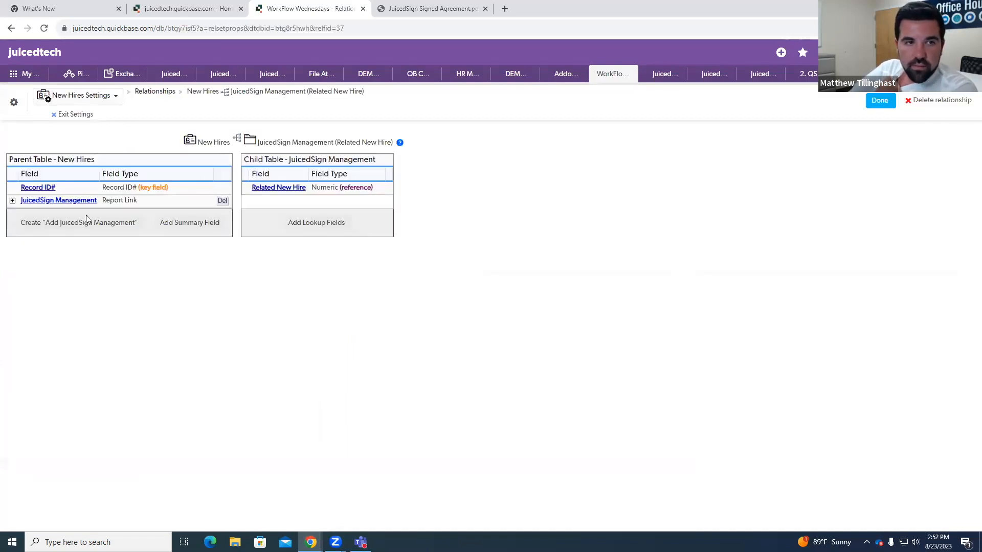
click(205, 224)
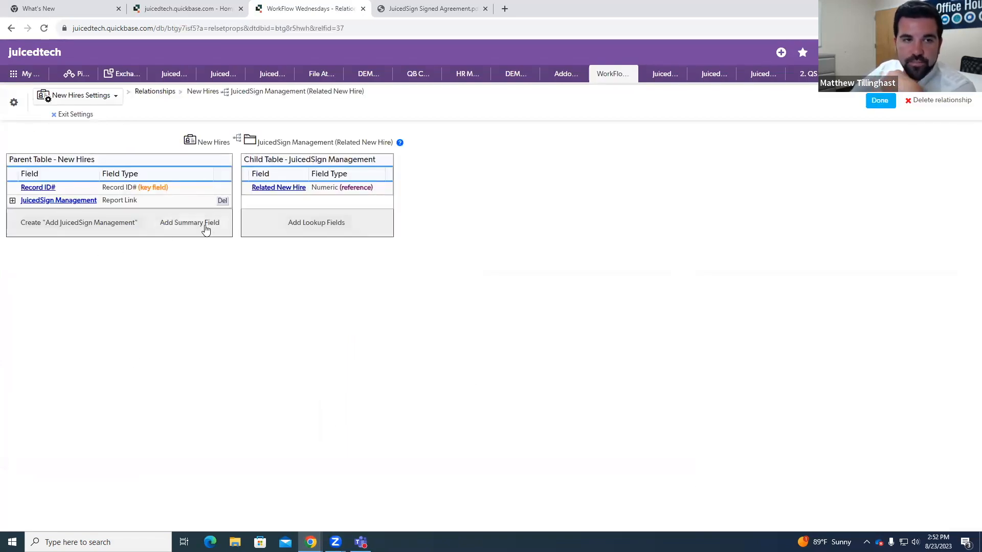
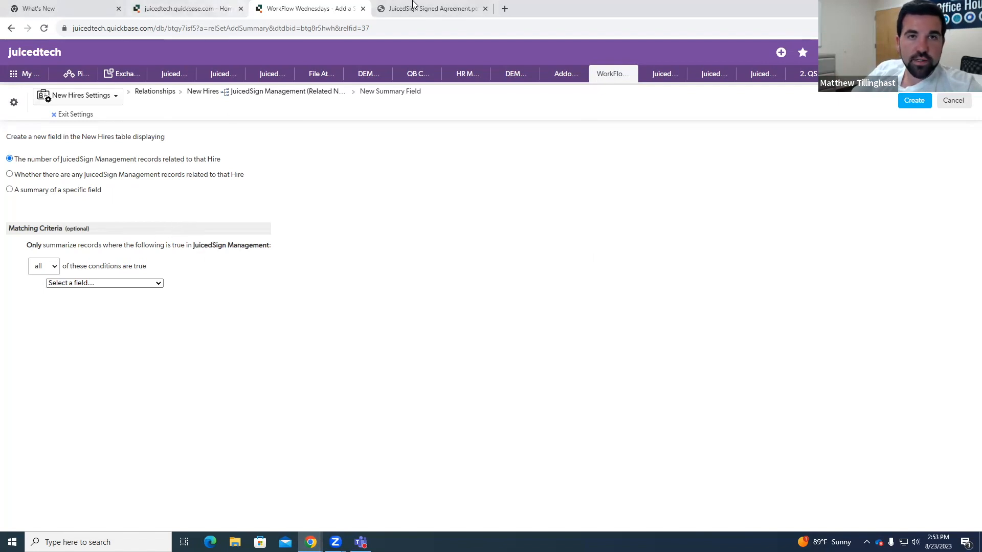
Step: Open the Hire #8 record in a separate browser tab, keeping the summary field setup open
click(164, 9)
click(327, 8)
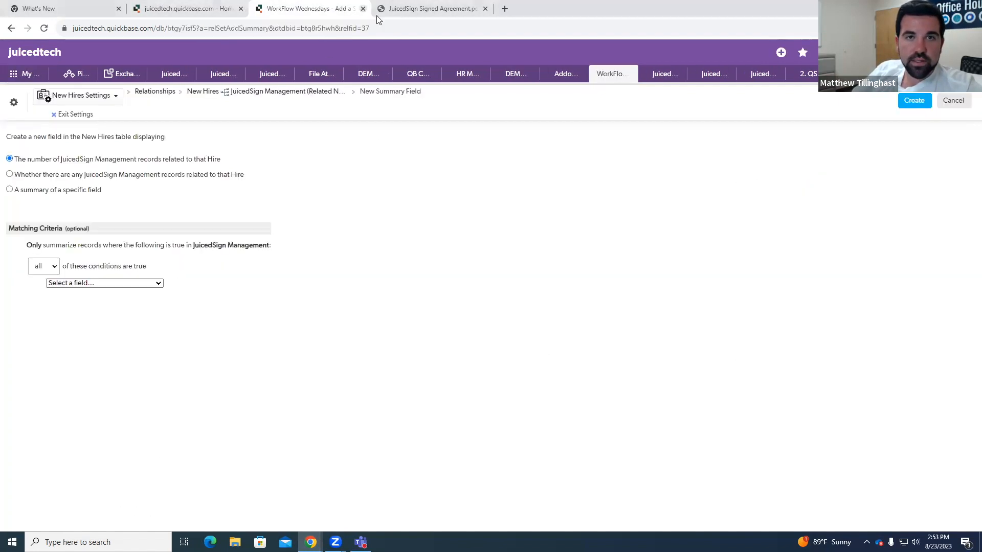
right_click(87, 114)
click(118, 123)
drag(540, 4, 434, 7)
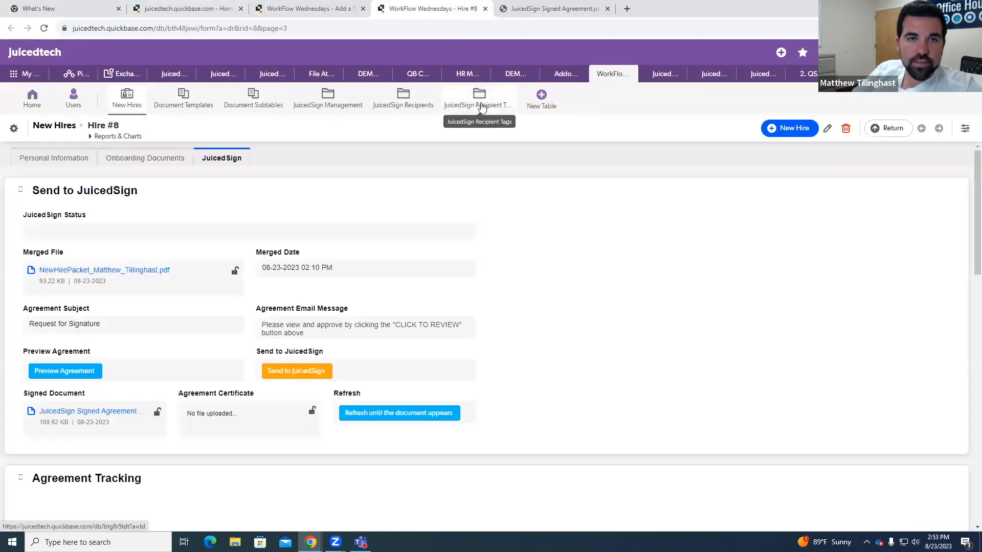
Step: Examine the default reports of the JuicedSign Recipient Tags and JuicedSign Management tables
click(494, 105)
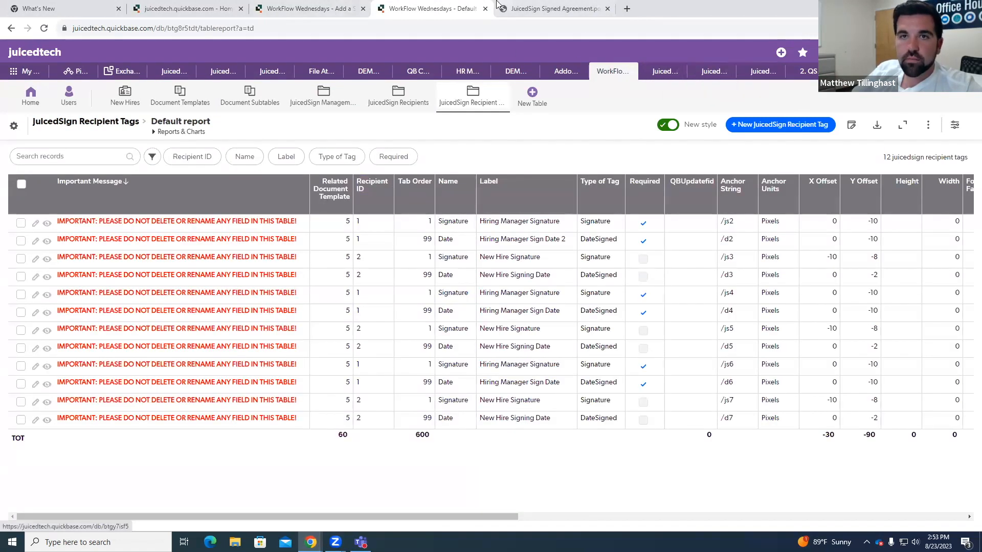
click(309, 9)
click(414, 7)
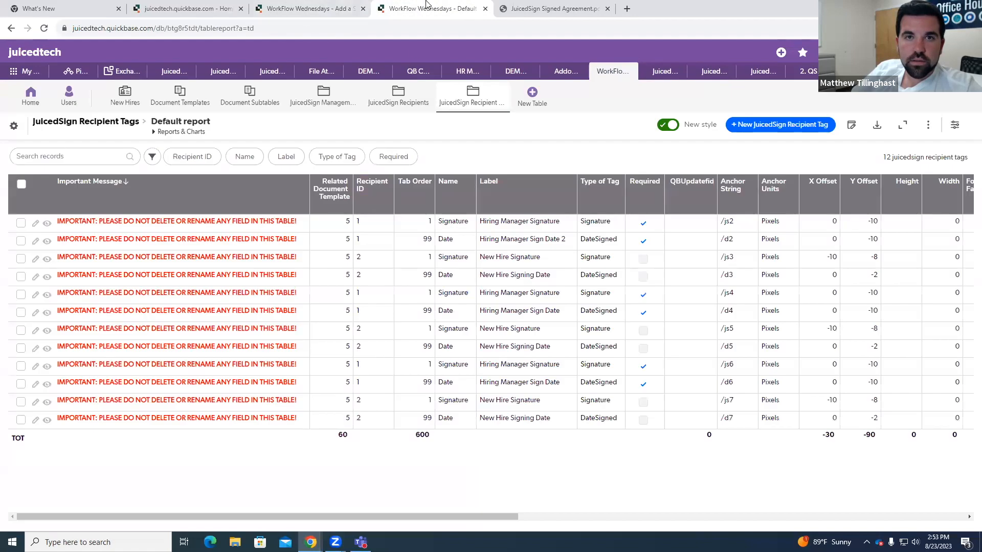
click(322, 98)
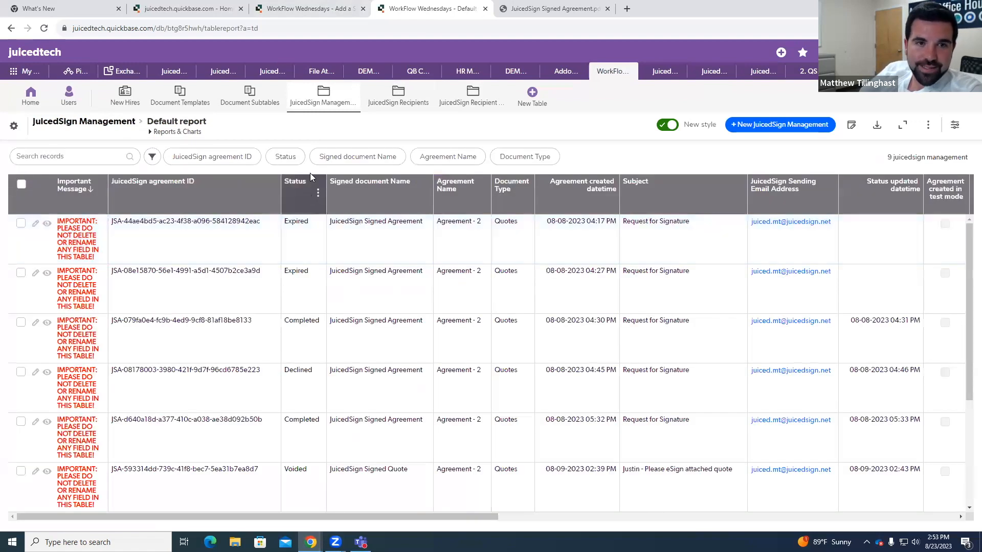
Step: Set the summary field's matching criteria to any condition, with the first requiring Status is equal to Delivered
click(312, 8)
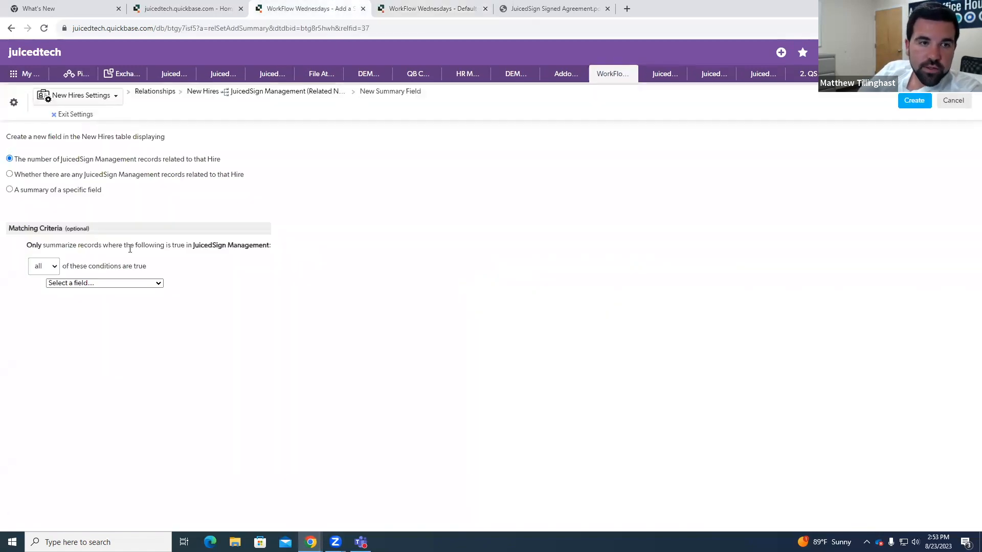
click(108, 283)
scroll(108, 332, down, 5)
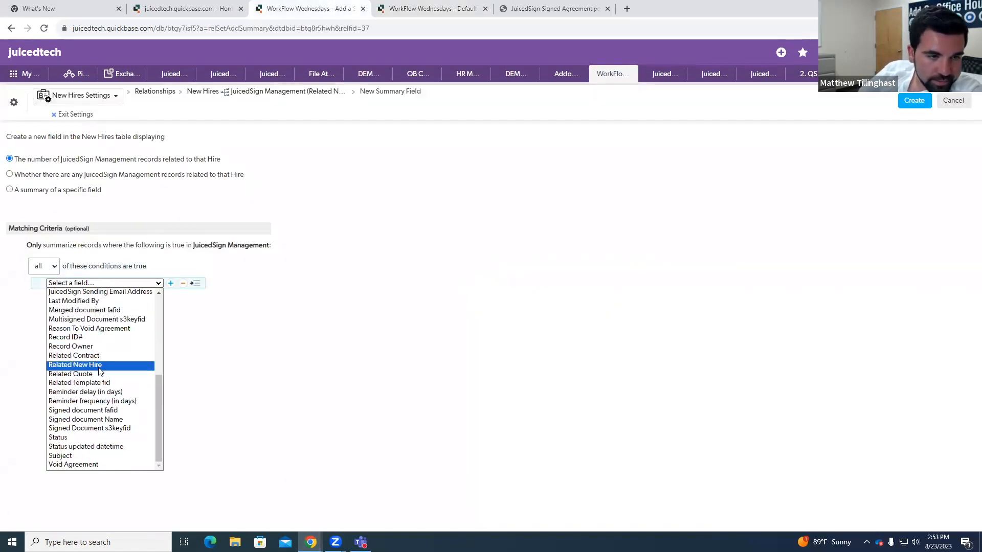
click(76, 437)
click(55, 265)
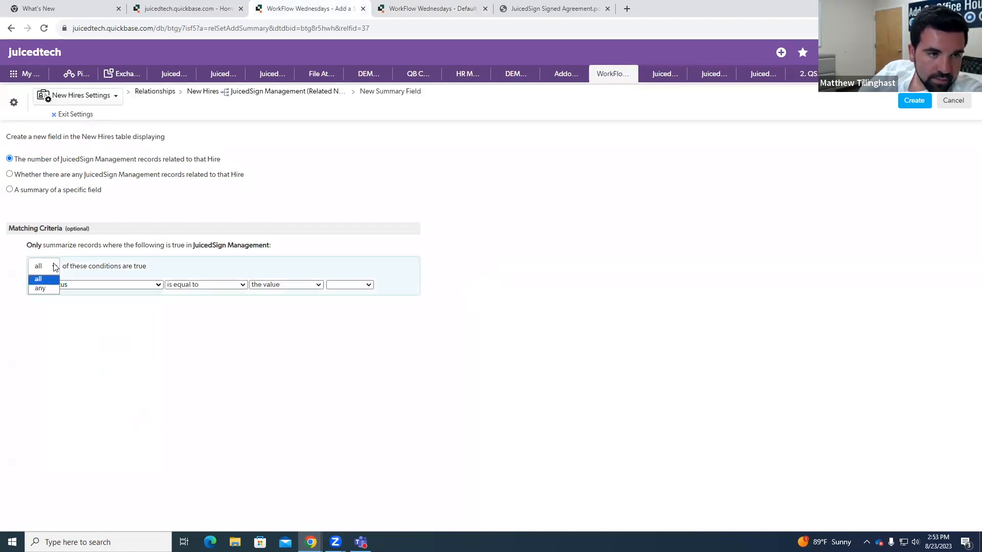
click(48, 286)
click(344, 285)
click(337, 302)
Step: Add a second matching condition where Status is equal to the value Declined
click(376, 285)
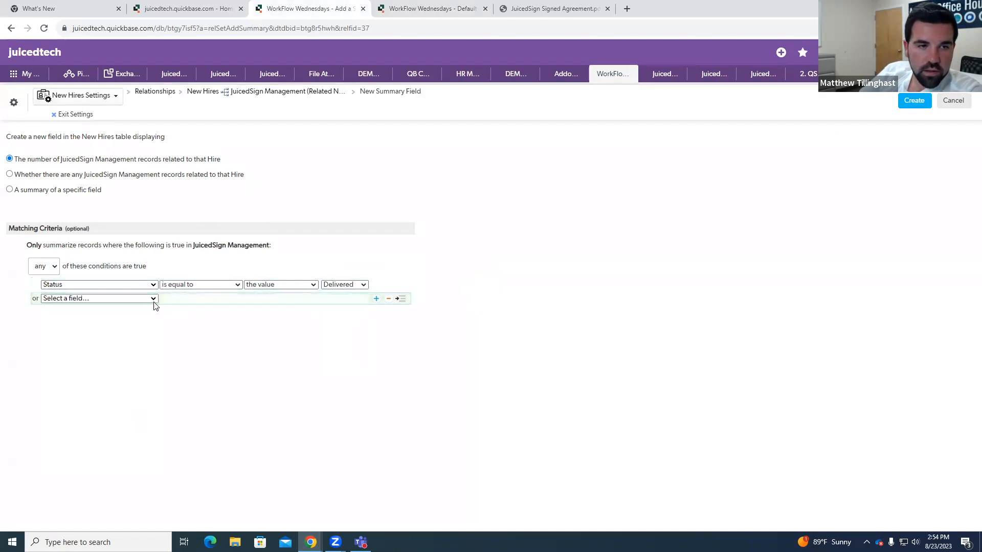
click(126, 298)
scroll(128, 307, down, 5)
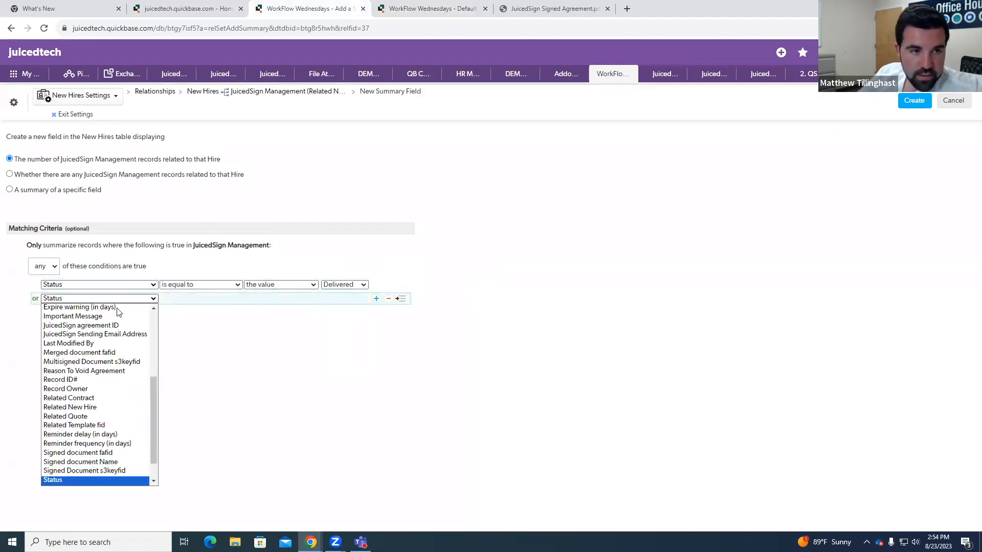
click(107, 451)
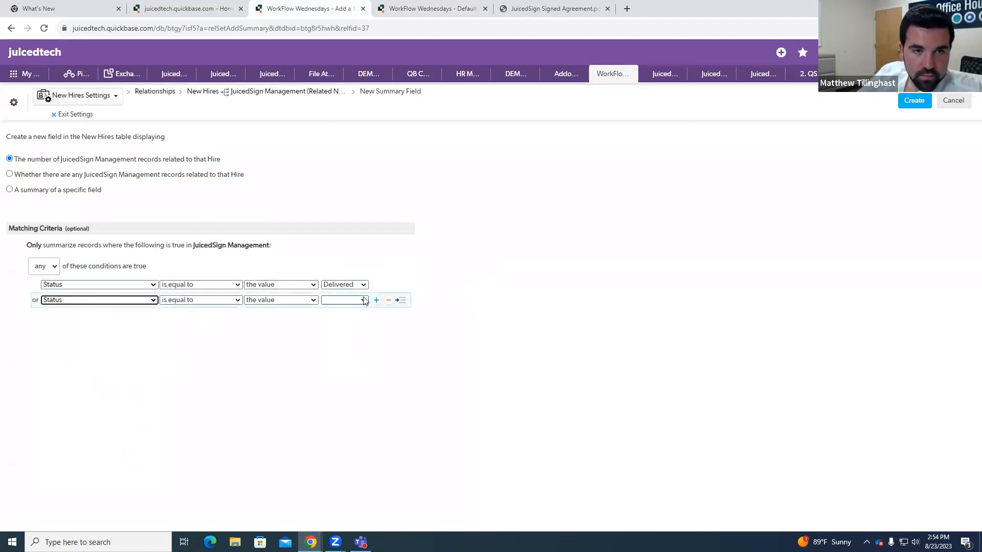
click(346, 302)
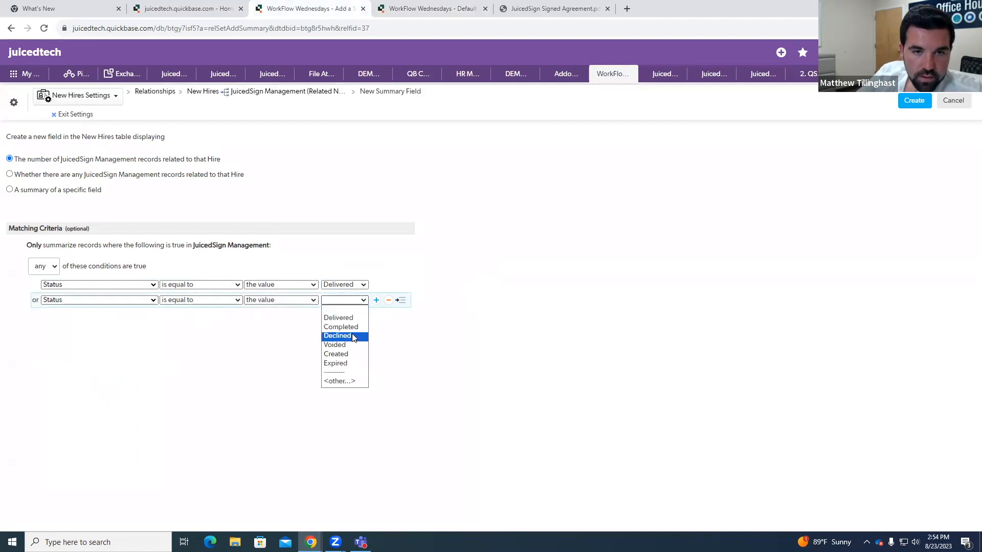
click(341, 336)
Step: Add a third matching condition where Status is equal to the value Voided
click(377, 300)
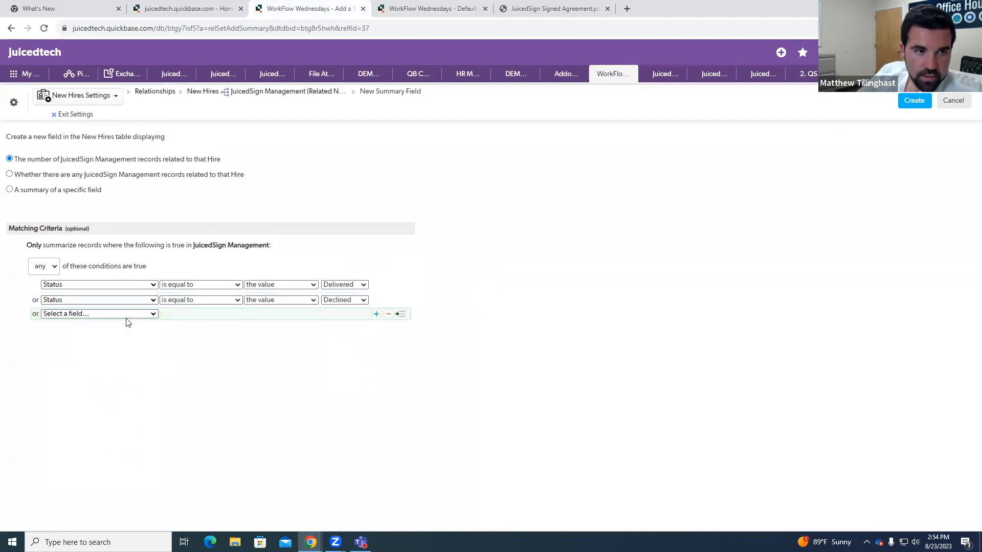
click(105, 314)
scroll(108, 388, down, 5)
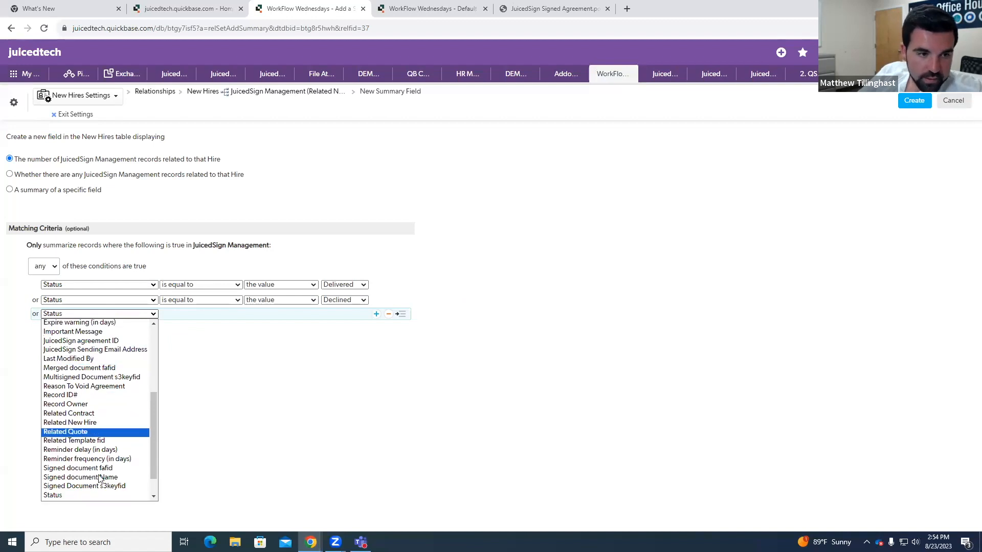
click(124, 471)
click(338, 316)
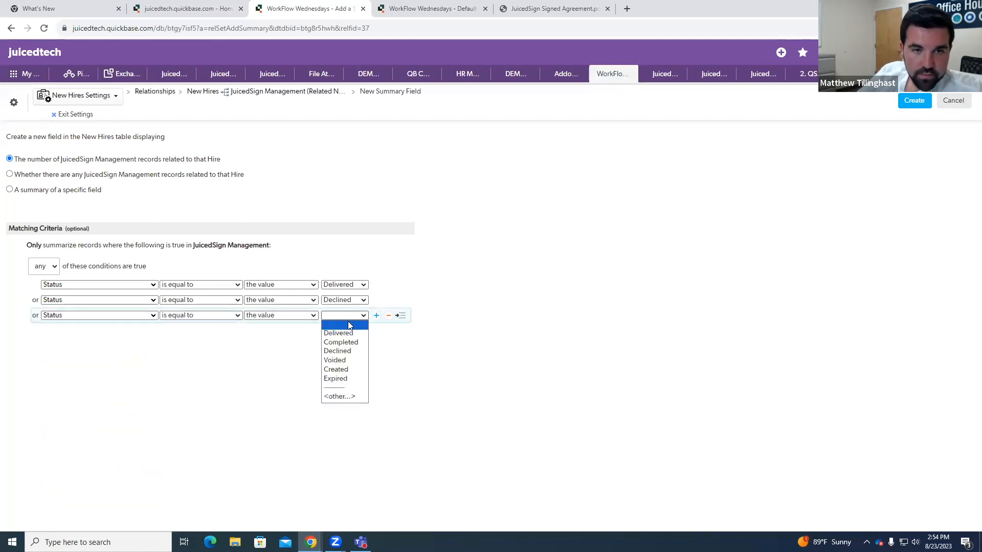
click(338, 360)
Step: Add a fourth matching condition where Status is equal to the value Expired
click(375, 316)
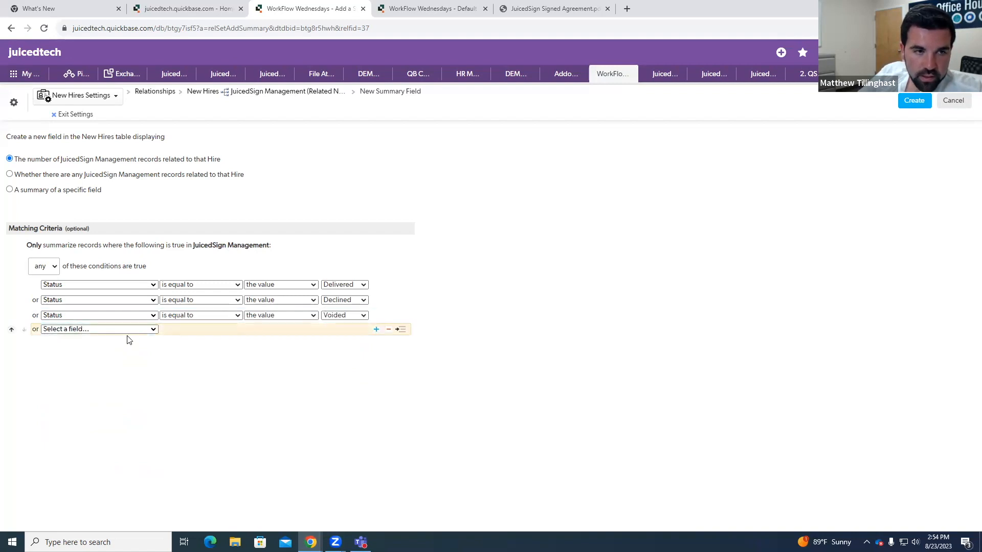
click(133, 331)
scroll(95, 491, down, 5)
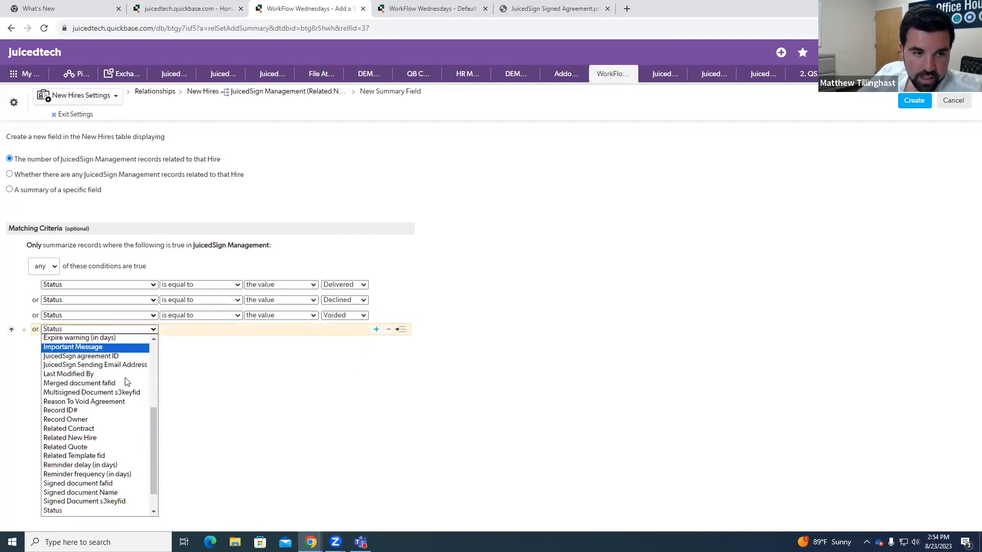
click(94, 510)
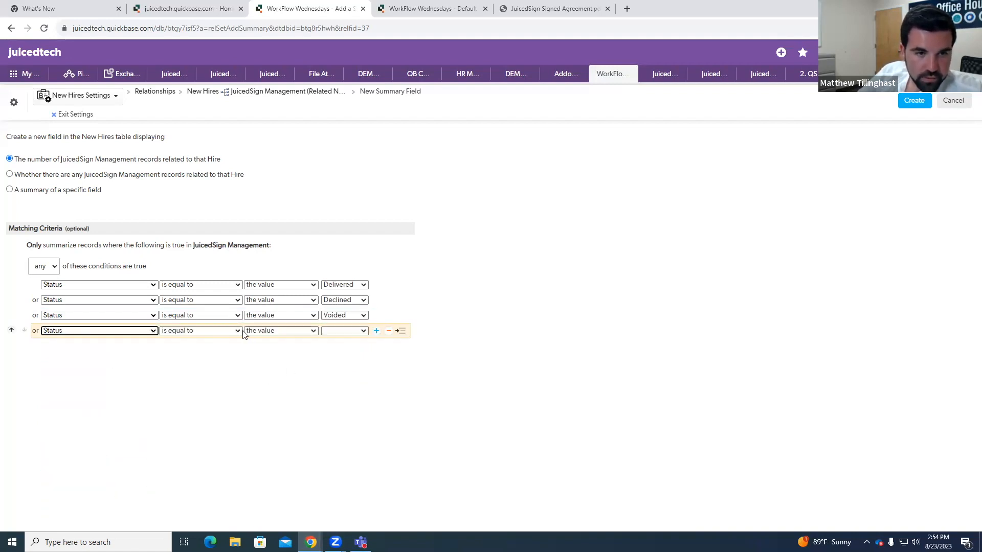
click(353, 331)
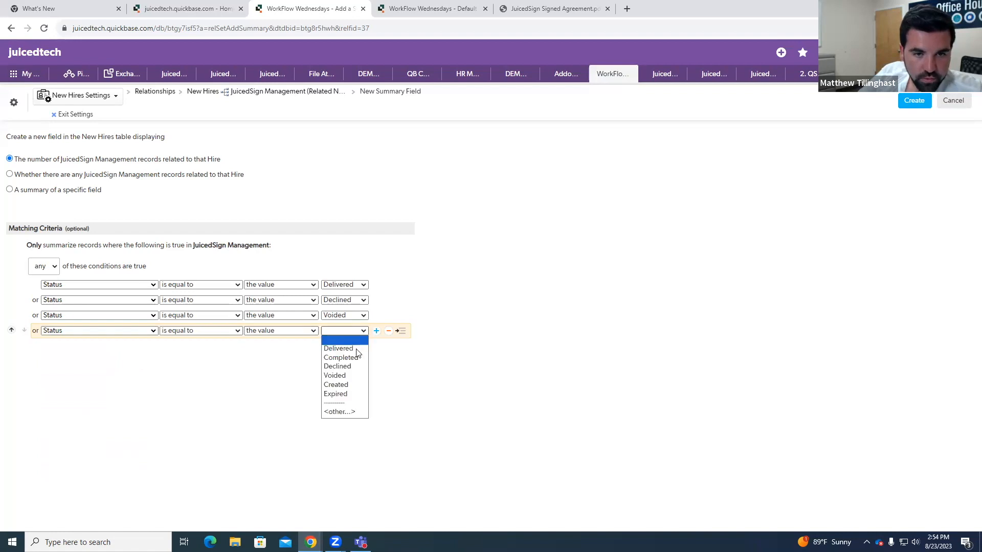
click(350, 395)
Step: Add a fifth matching condition on Agreement Name using is not equal to, leaving its value blank
click(376, 331)
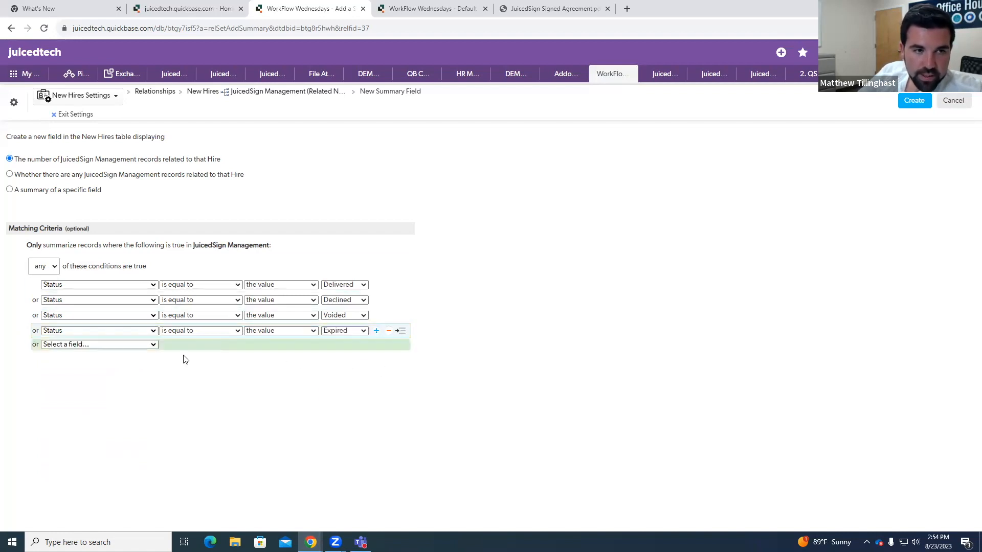
click(153, 345)
key(d)
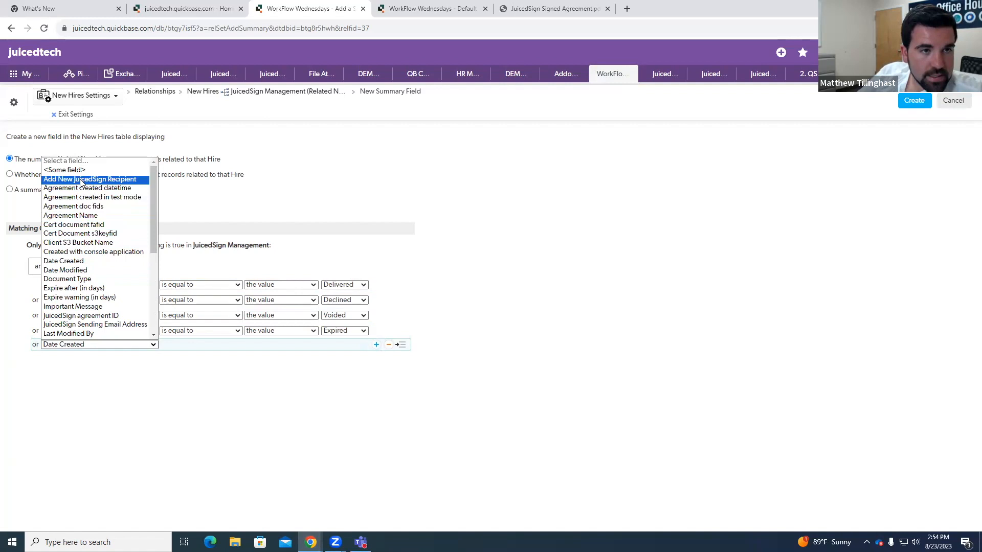
scroll(92, 227, down, 3)
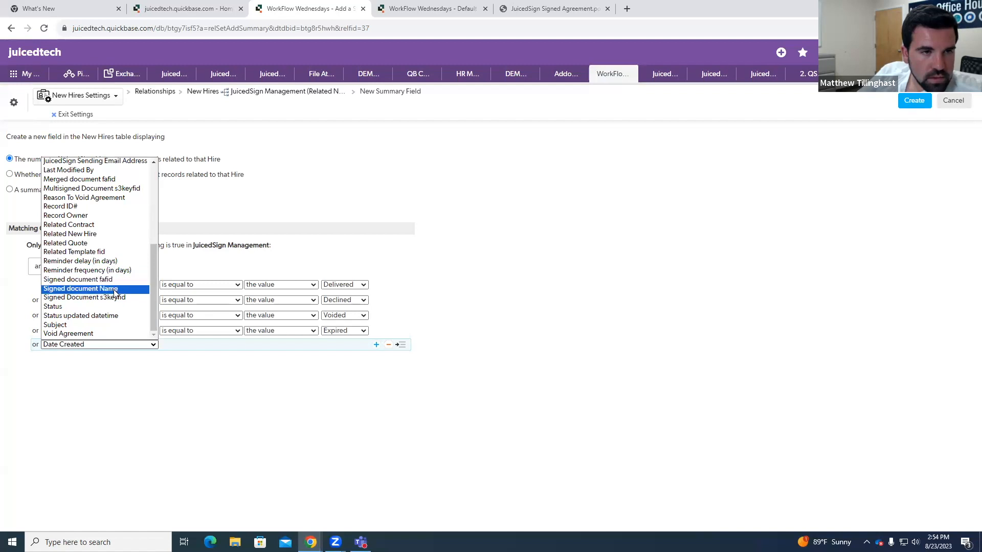
scroll(114, 292, up, 3)
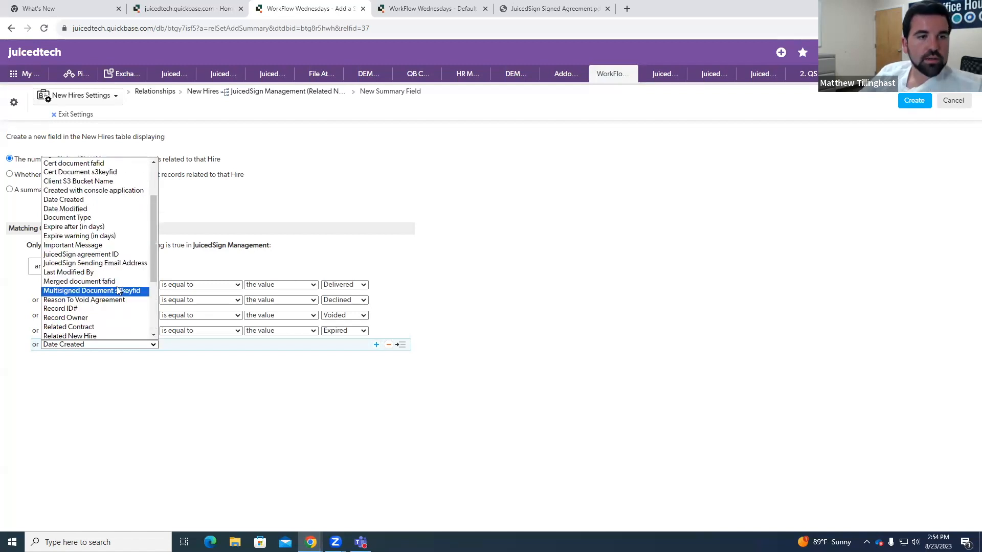
scroll(113, 283, up, 2)
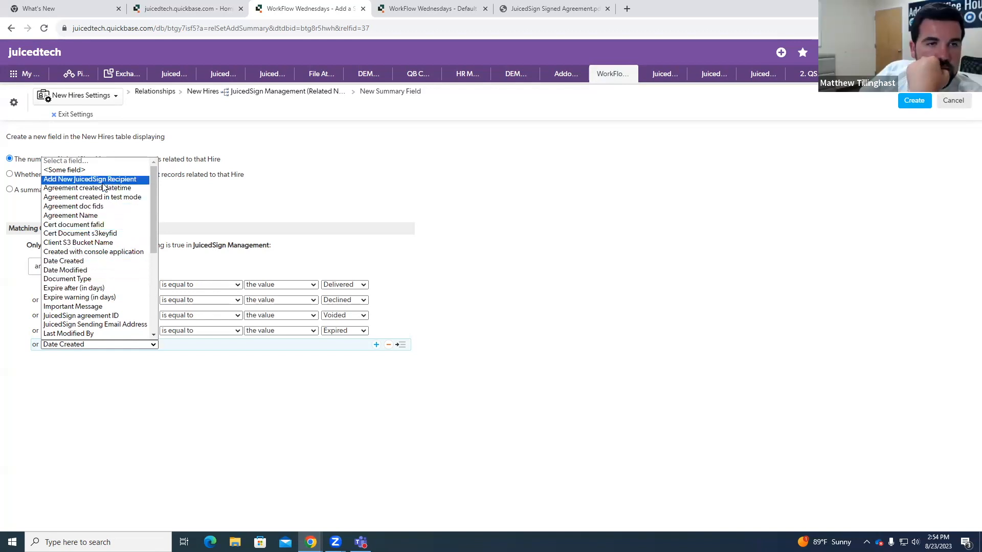
click(101, 218)
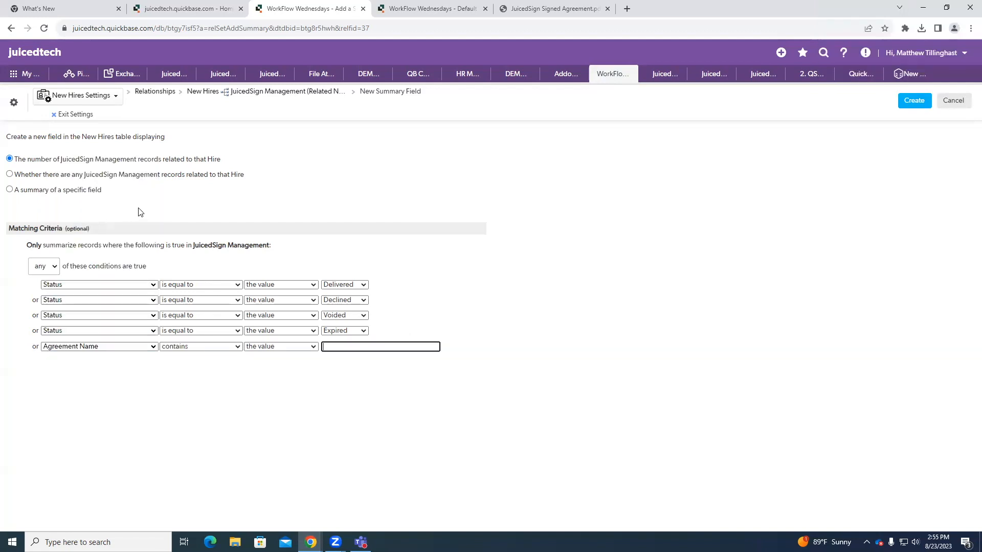
click(181, 347)
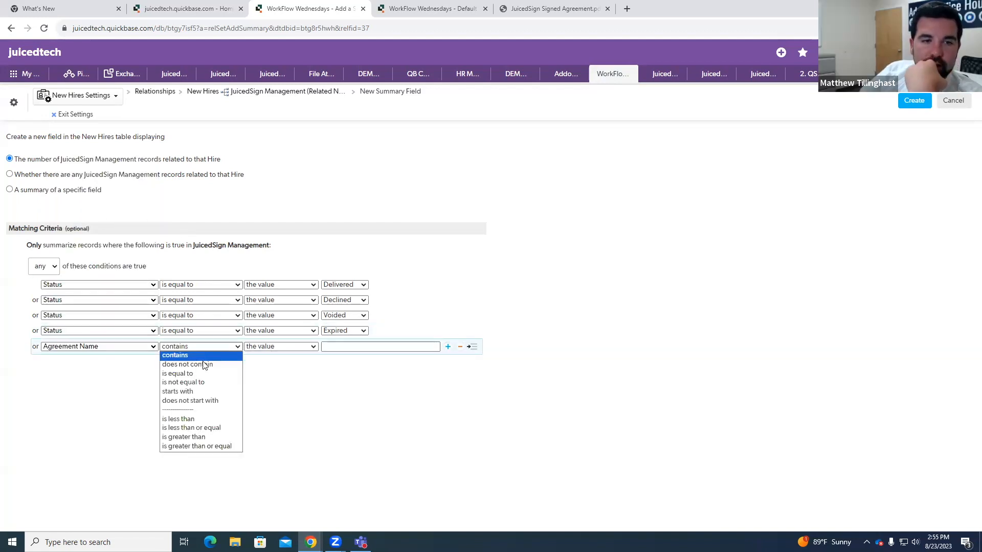
click(207, 387)
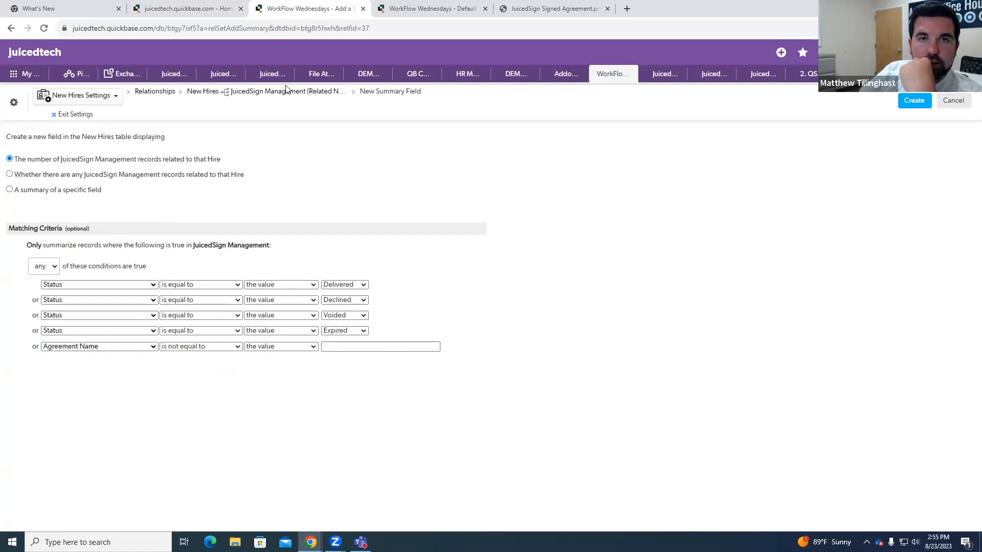
Step: Open the field settings for JuicedSign Status from the JuicedSign section of Hire #8 and dismiss the formula error
right_click(403, 5)
click(403, 5)
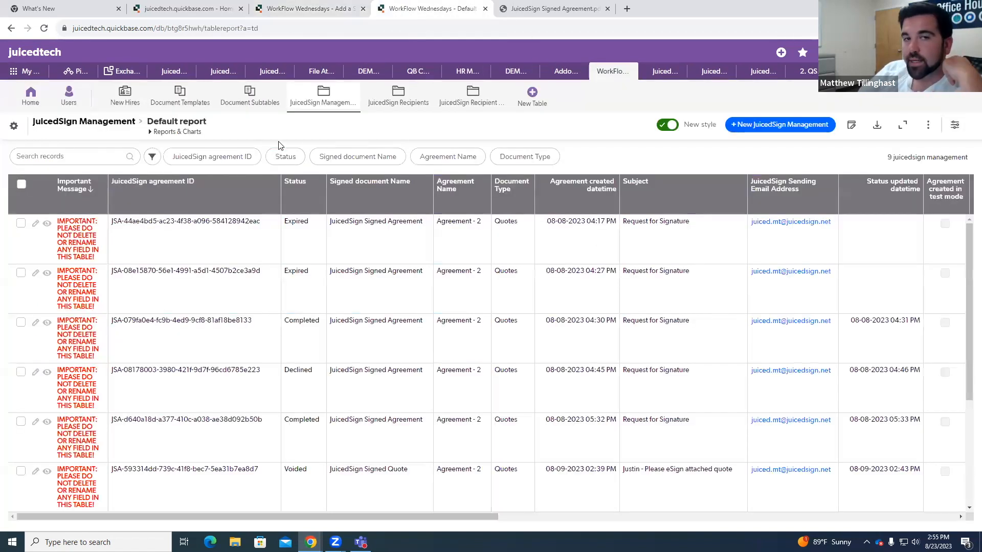
click(114, 106)
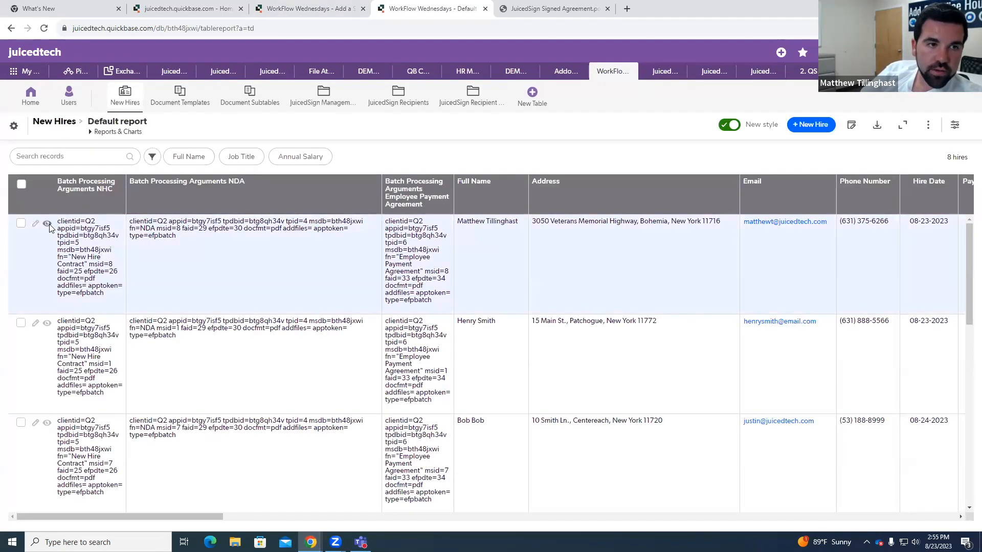
click(47, 223)
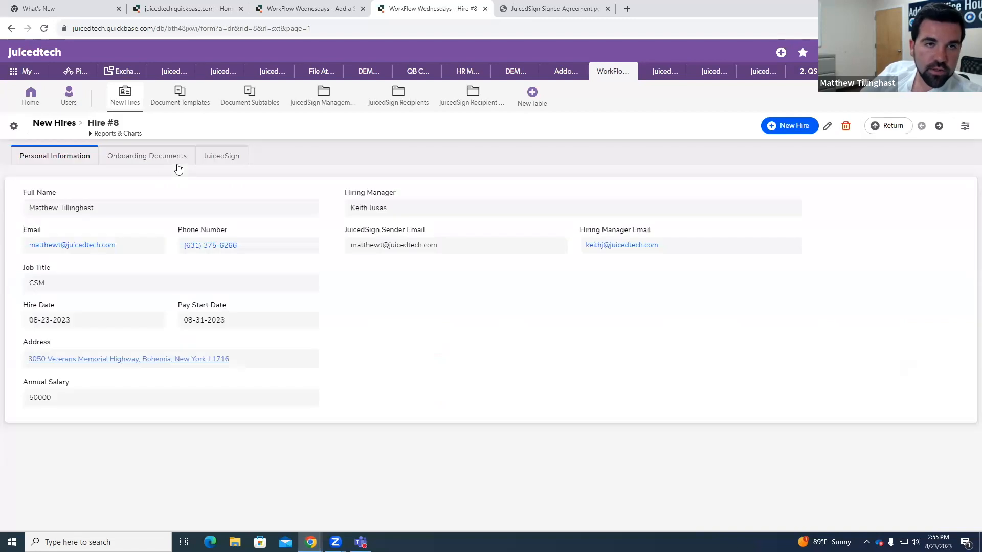
click(220, 162)
right_click(101, 240)
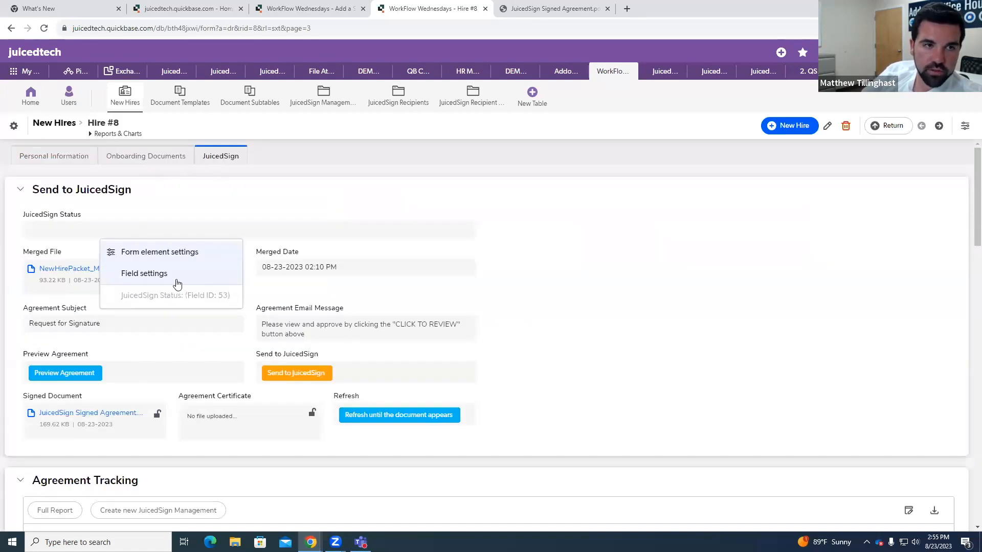
click(175, 279)
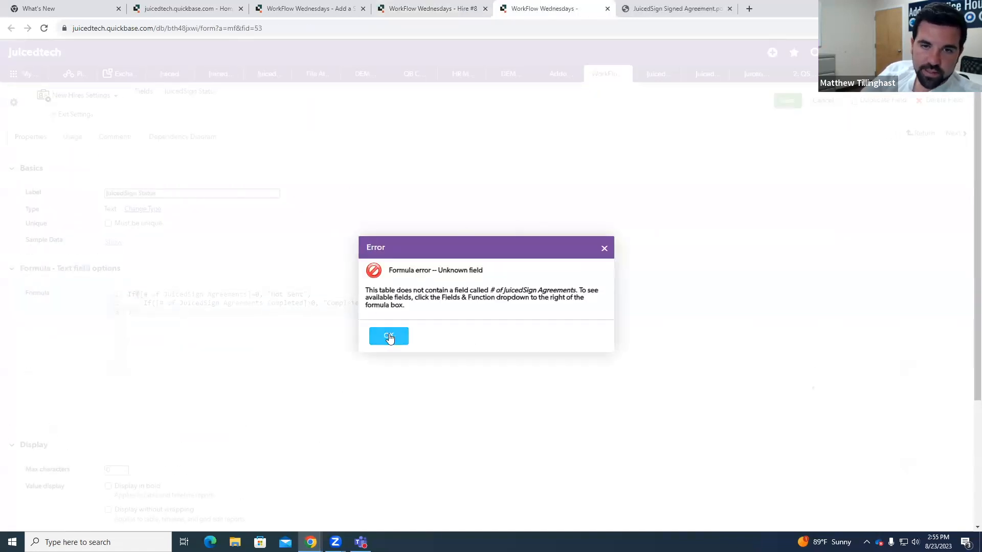
click(386, 335)
Step: Copy the field name # of JuicedSign Agreements from the JuicedSign Status formula and return to the new summary field setup
click(160, 303)
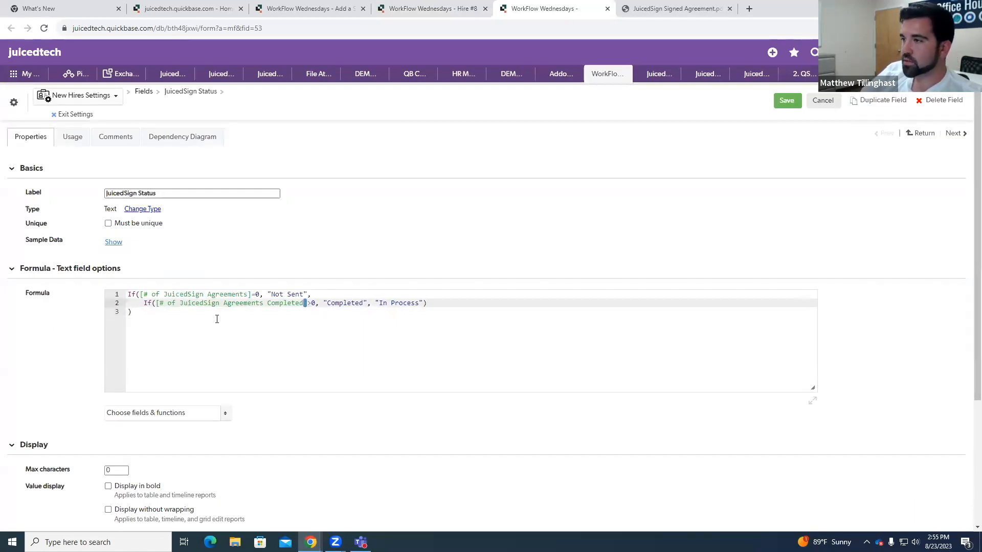
click(197, 316)
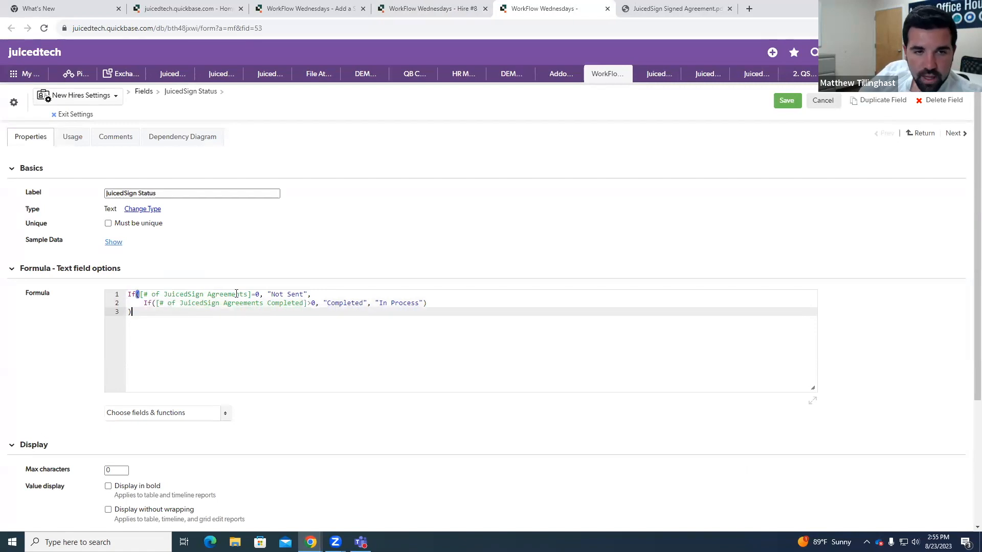
drag(248, 294, 144, 295)
key(ctrl+c)
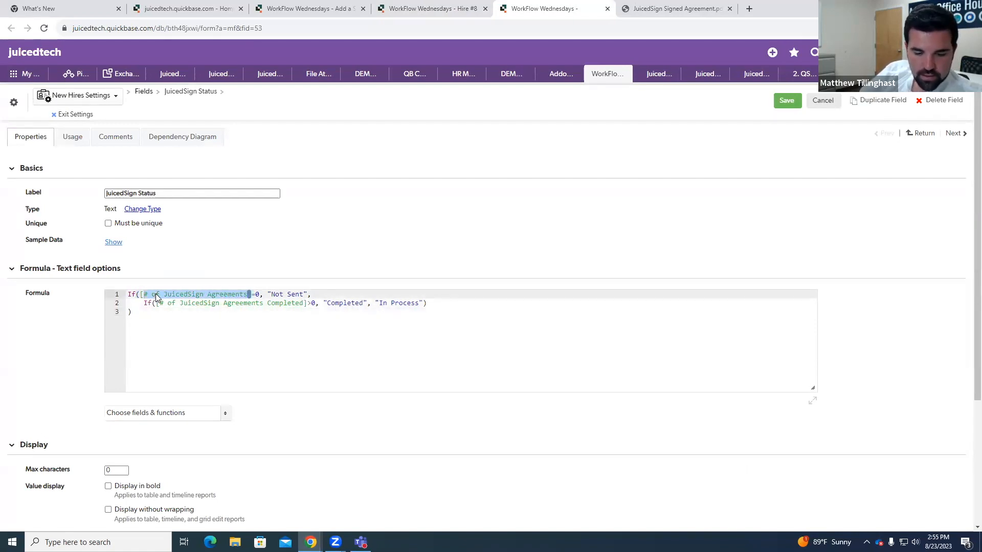
click(455, 8)
click(593, 8)
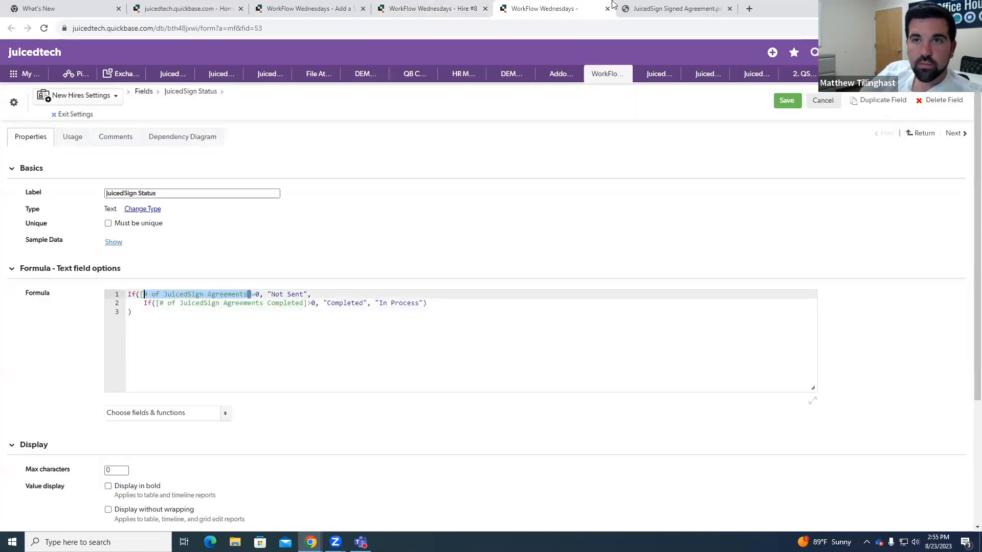
click(665, 8)
click(306, 8)
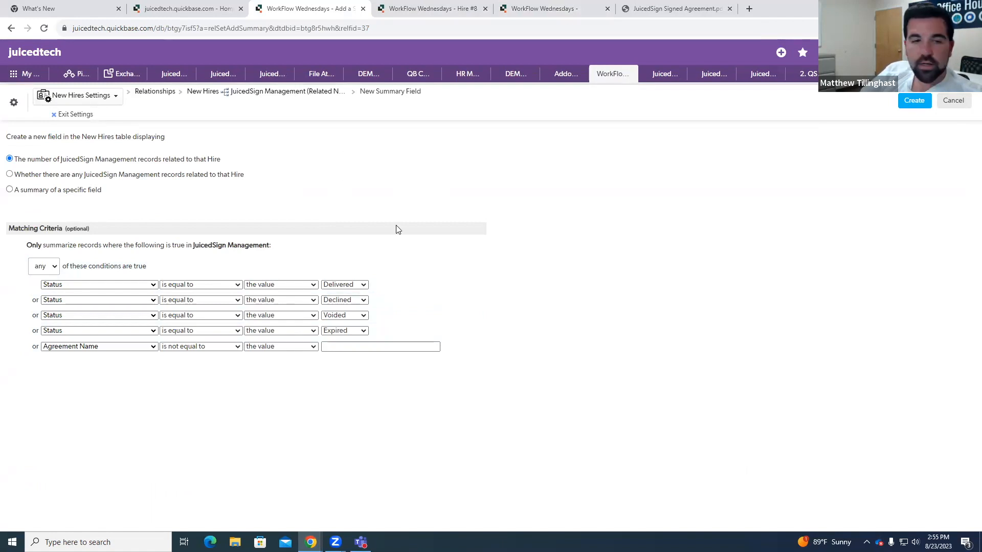
Step: Create the summary field with the copied name # of JuicedSign Agreements
click(928, 101)
drag(527, 287, 417, 283)
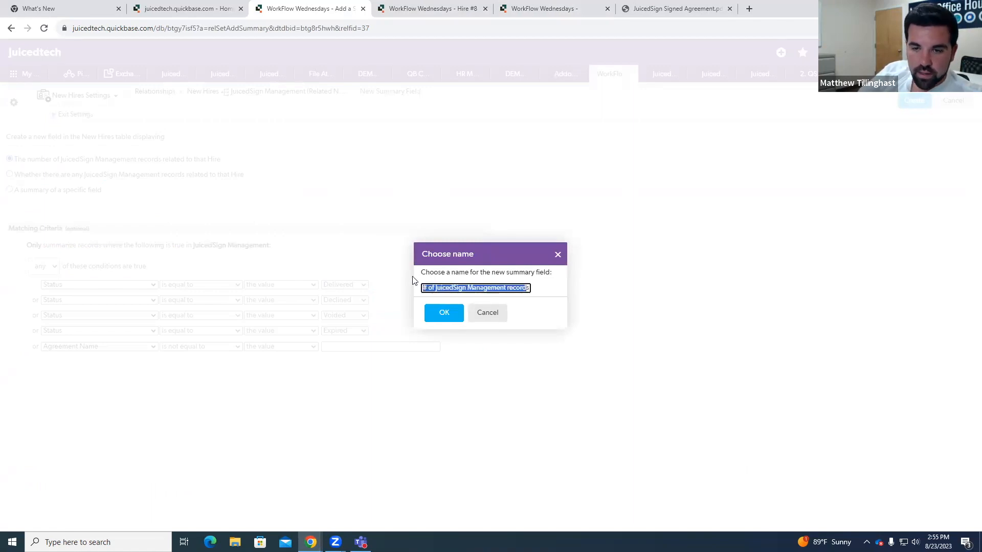
key(BackSpace)
key(ctrl+v)
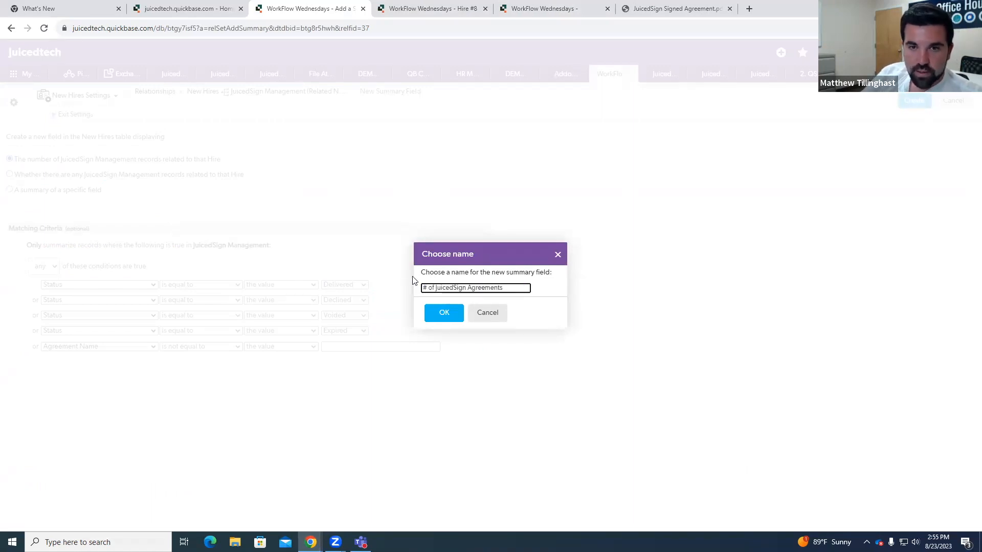
click(441, 315)
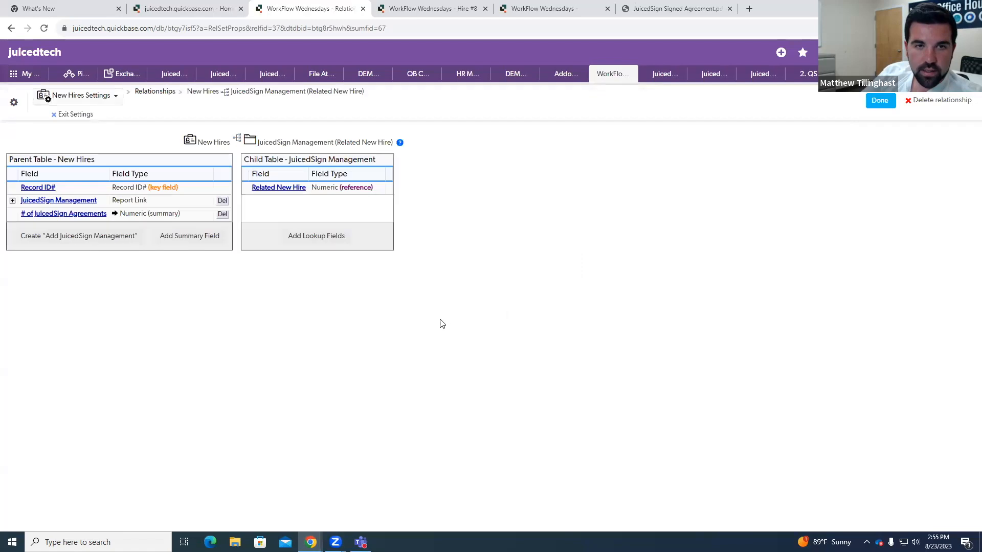
Step: Start another summary field in the JuicedSign Management relationship, but exit the New Hires settings back to Hire #8 without creating it
click(187, 240)
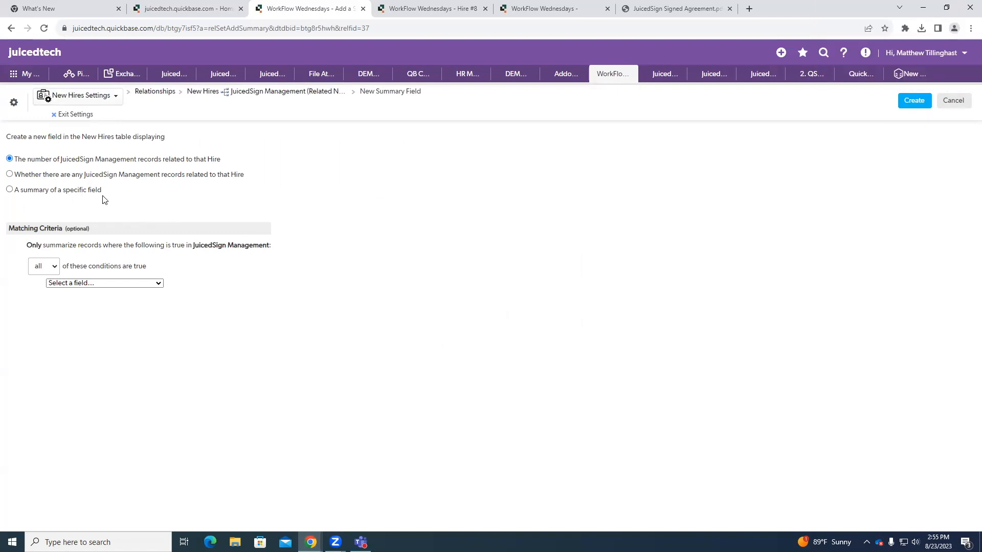
click(82, 115)
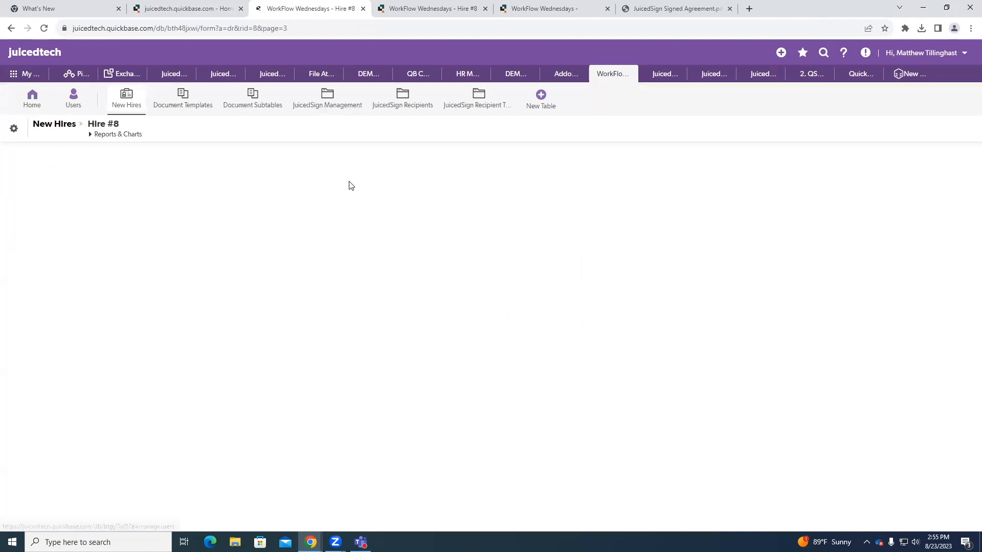